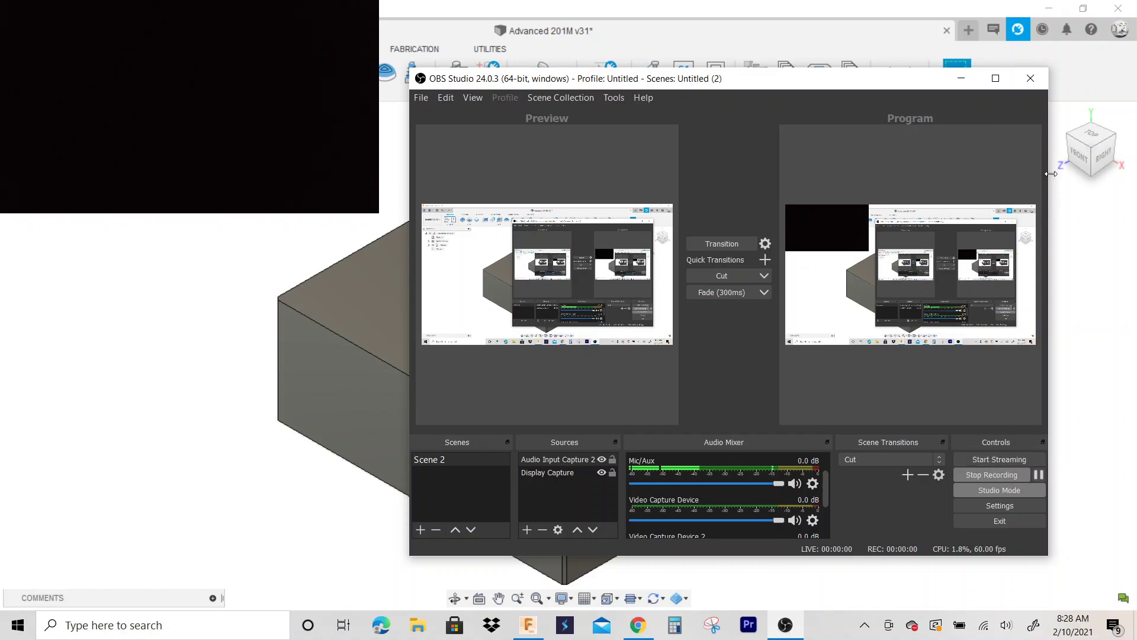
- Switch to Fusion 360 and examine the stepped block's faces, hole and vertical corner chamfers from several sides
{"action": "left_click", "coordinate": [961, 79]}
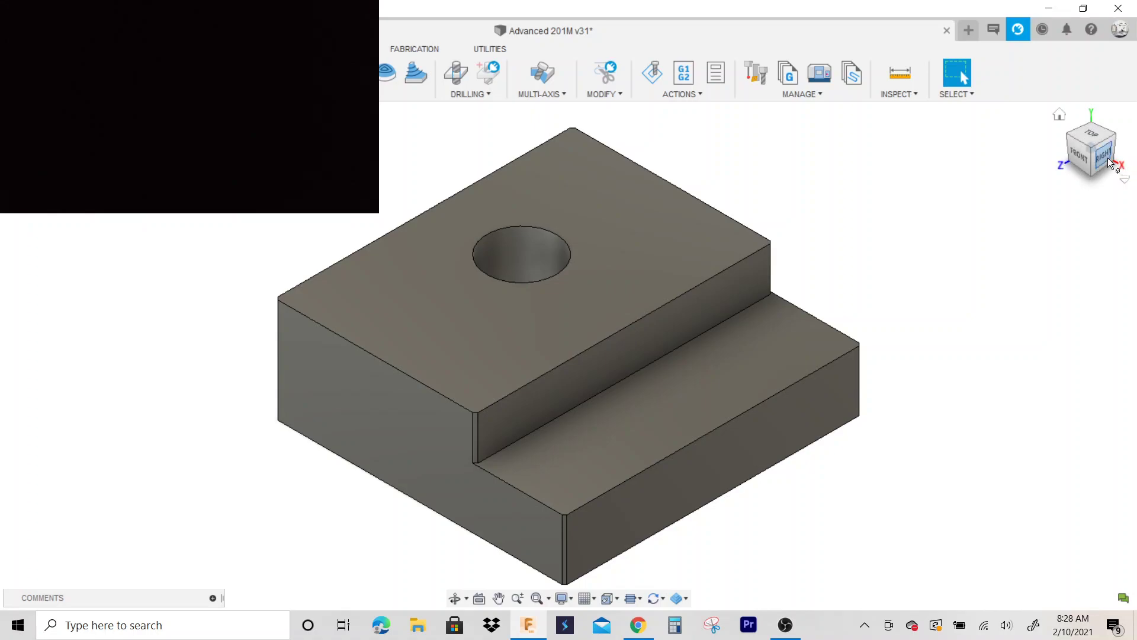
{"action": "mouse_move", "coordinate": [1110, 164]}
{"action": "left_mouse_down"}
{"action": "mouse_move", "coordinate": [1067, 168]}
{"action": "mouse_move", "coordinate": [1032, 154]}
{"action": "mouse_move", "coordinate": [910, 169]}
{"action": "mouse_move", "coordinate": [873, 154]}
{"action": "left_mouse_up"}
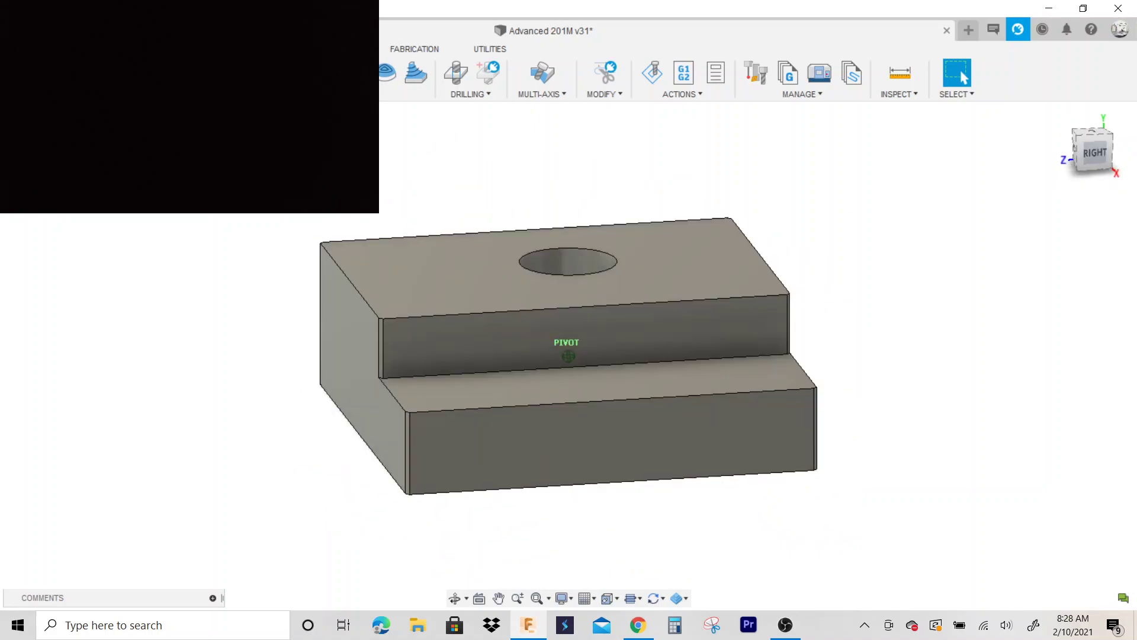
{"action": "scroll", "coordinate": [351, 350], "scroll_direction": "up", "scroll_amount": 10}
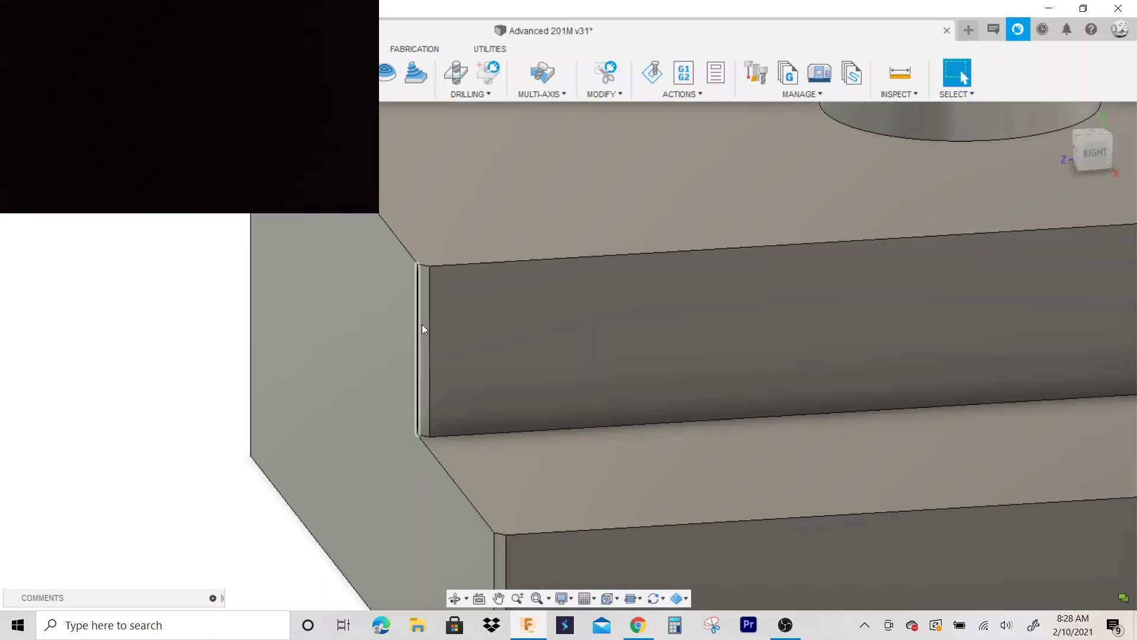
{"action": "scroll", "coordinate": [415, 332], "scroll_direction": "down", "scroll_amount": 8}
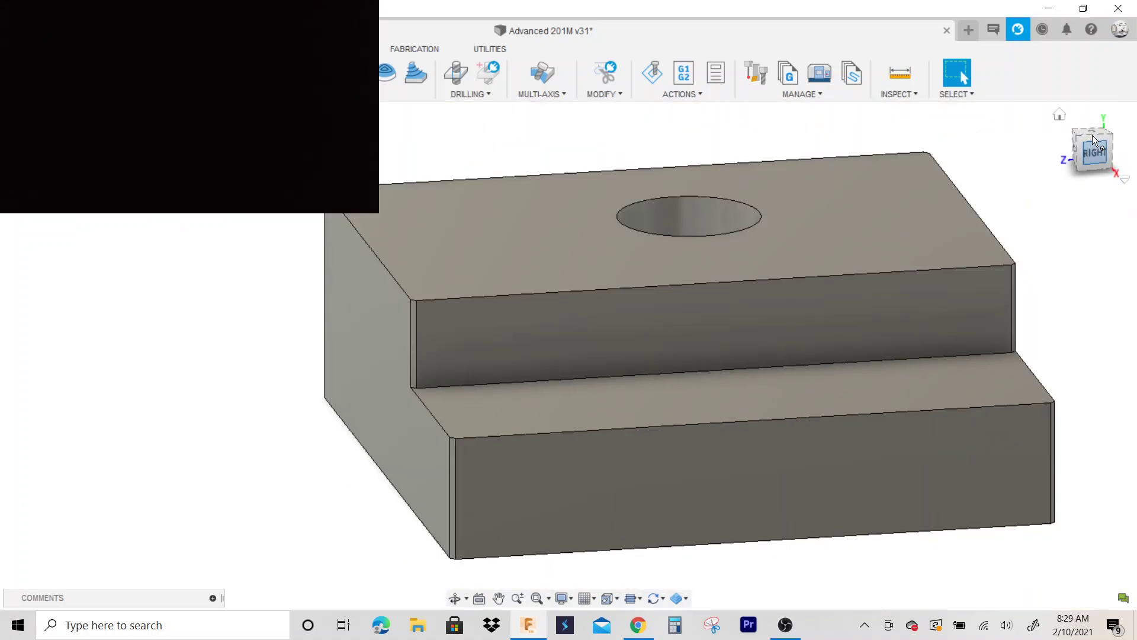
{"action": "left_click_drag", "start_coordinate": [1096, 154], "coordinate": [1001, 168]}
{"action": "middle_click_drag", "start_coordinate": [474, 308], "coordinate": [881, 383], "text": "shift"}
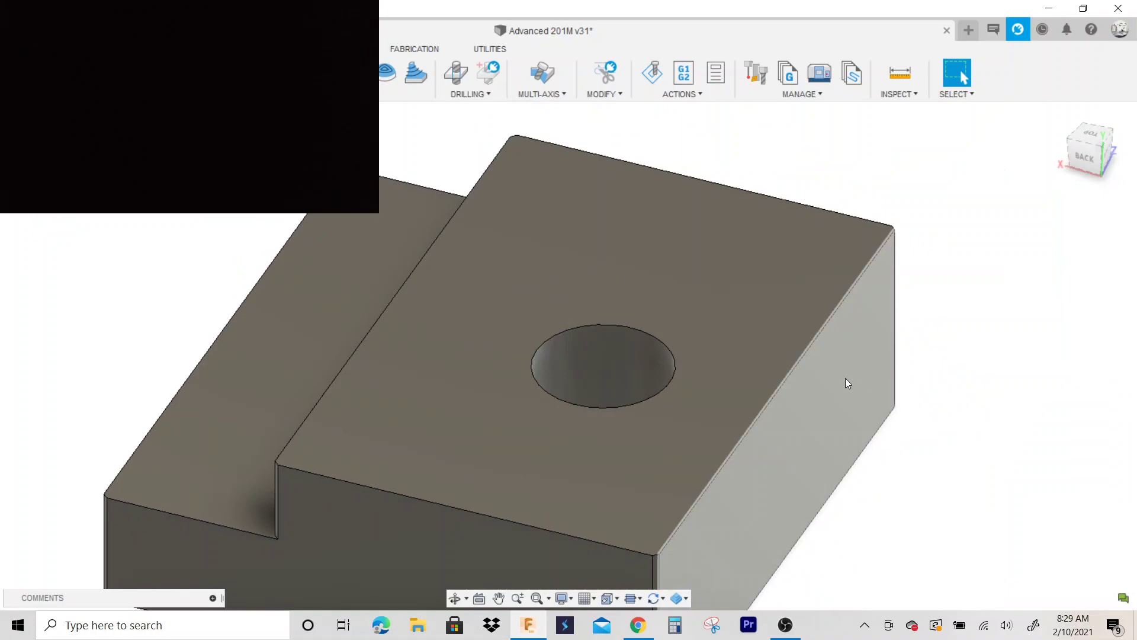
{"action": "left_click", "coordinate": [1085, 164]}
{"action": "left_click_drag", "start_coordinate": [1092, 150], "coordinate": [1123, 169]}
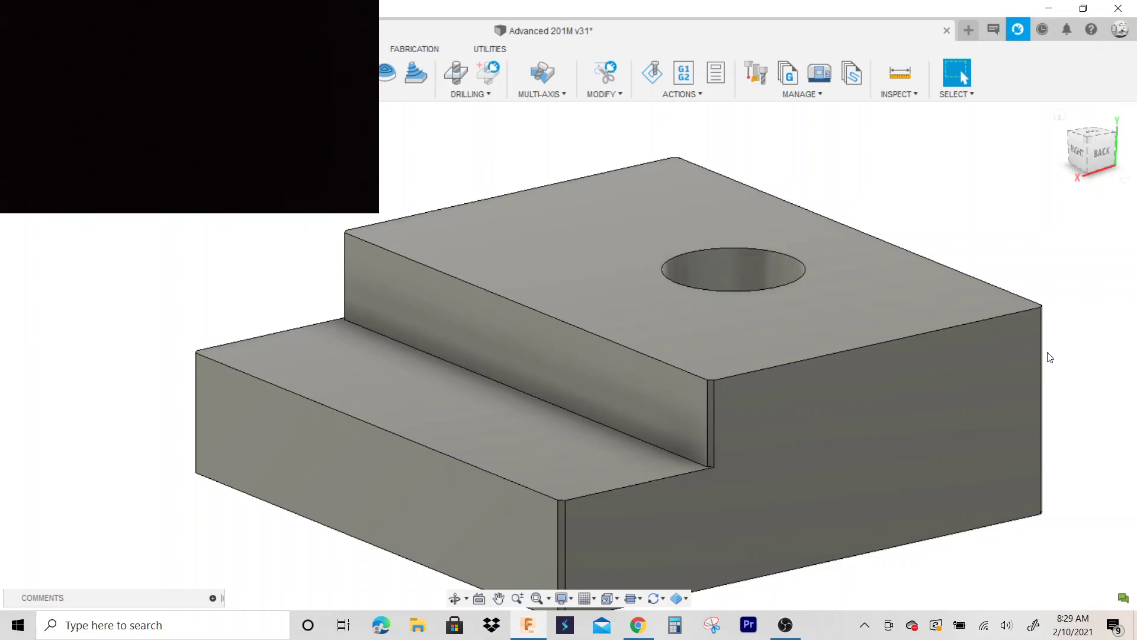
{"action": "left_click_drag", "start_coordinate": [1104, 152], "coordinate": [1118, 153]}
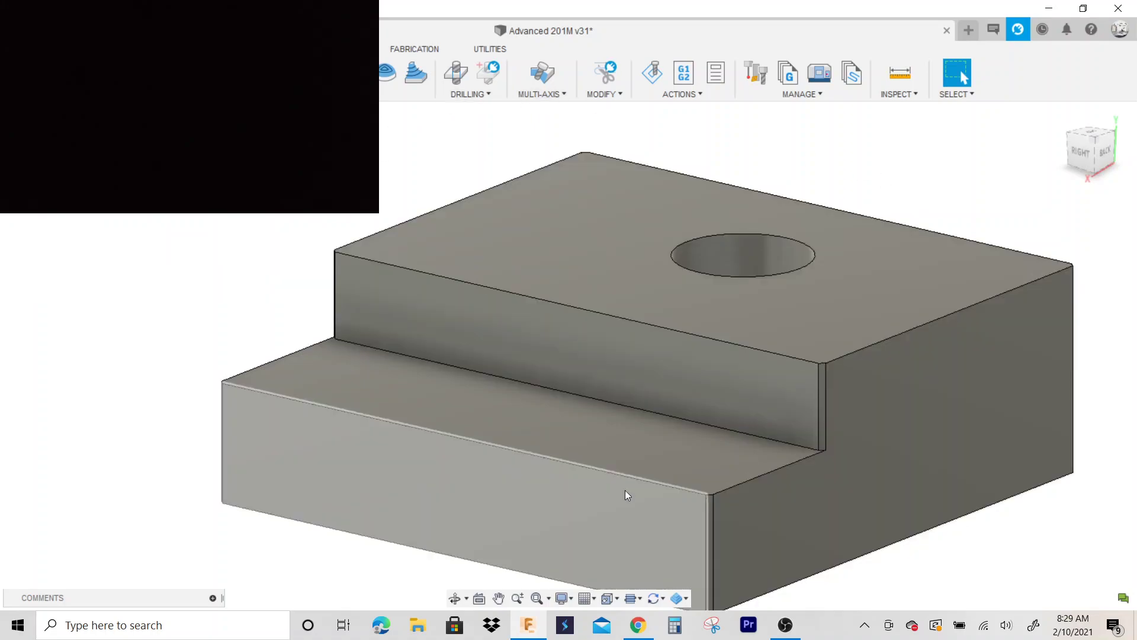
{"action": "scroll", "coordinate": [468, 392], "scroll_direction": "down", "scroll_amount": 2}
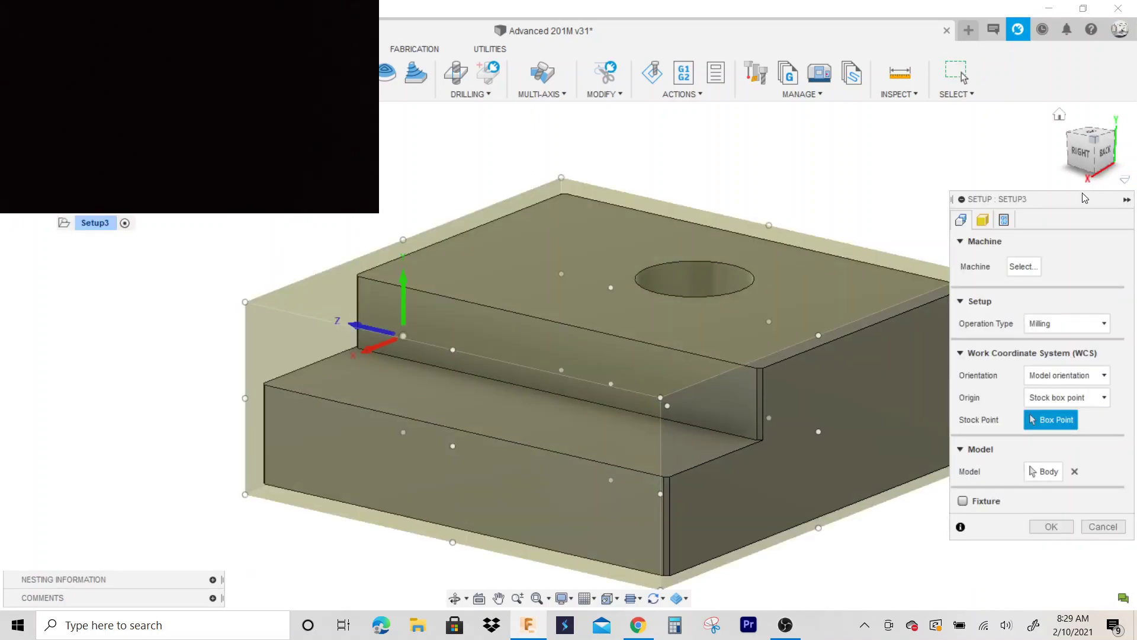
- Set the stock mode of the milling setup to Fixed size box
{"action": "left_click_drag", "start_coordinate": [1087, 199], "coordinate": [778, 95]}
{"action": "left_click", "coordinate": [675, 117]}
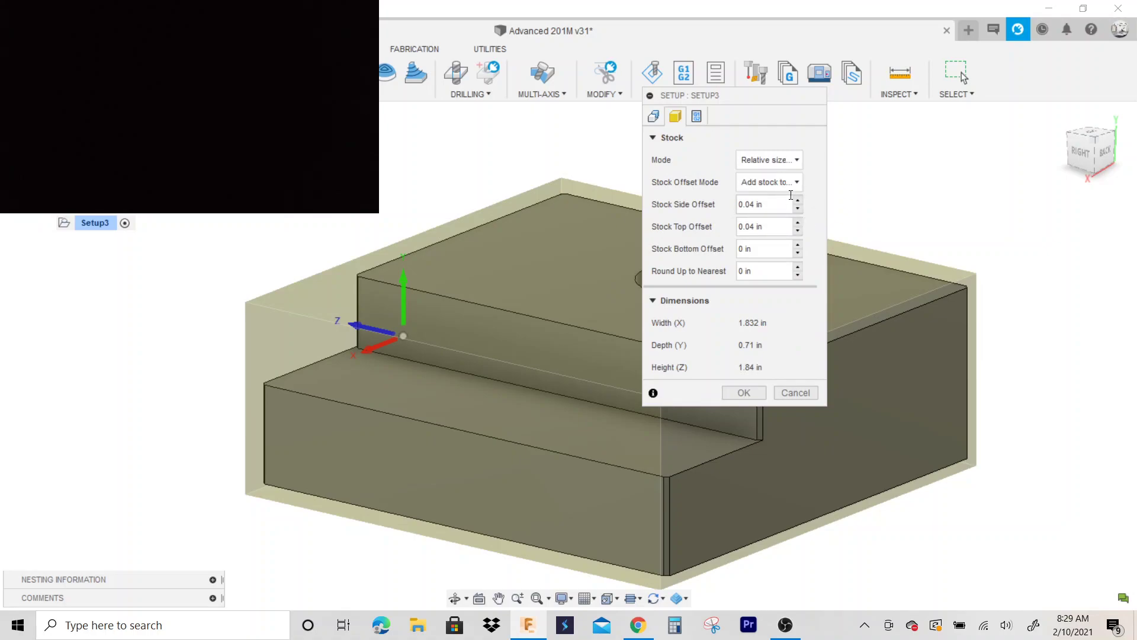
{"action": "left_click", "coordinate": [786, 161]}
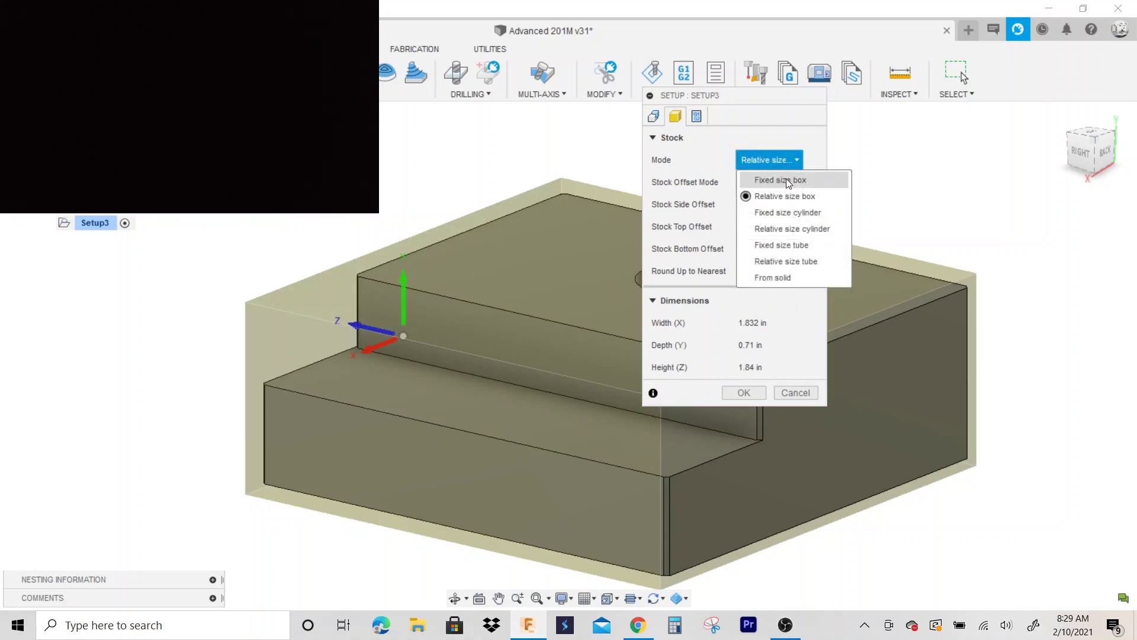
{"action": "left_click", "coordinate": [781, 180]}
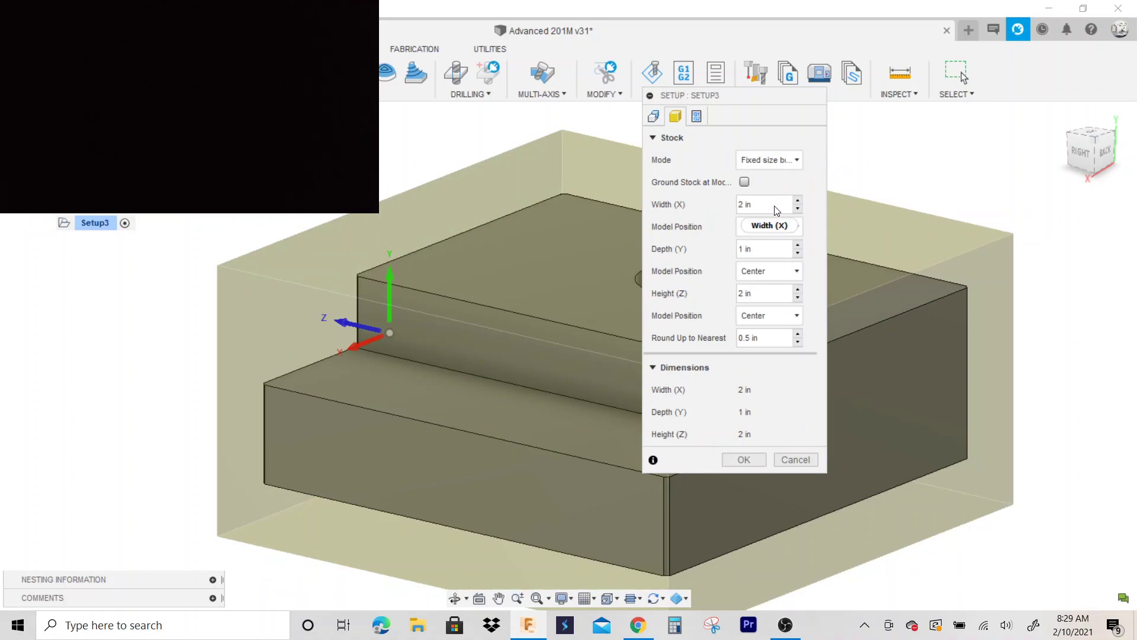
- Position the model in the stock height by Offset from top (+Z) with an offset of 0
{"action": "left_click", "coordinate": [1107, 155]}
{"action": "left_click_drag", "start_coordinate": [1089, 153], "coordinate": [1022, 141]}
{"action": "left_click", "coordinate": [1107, 157]}
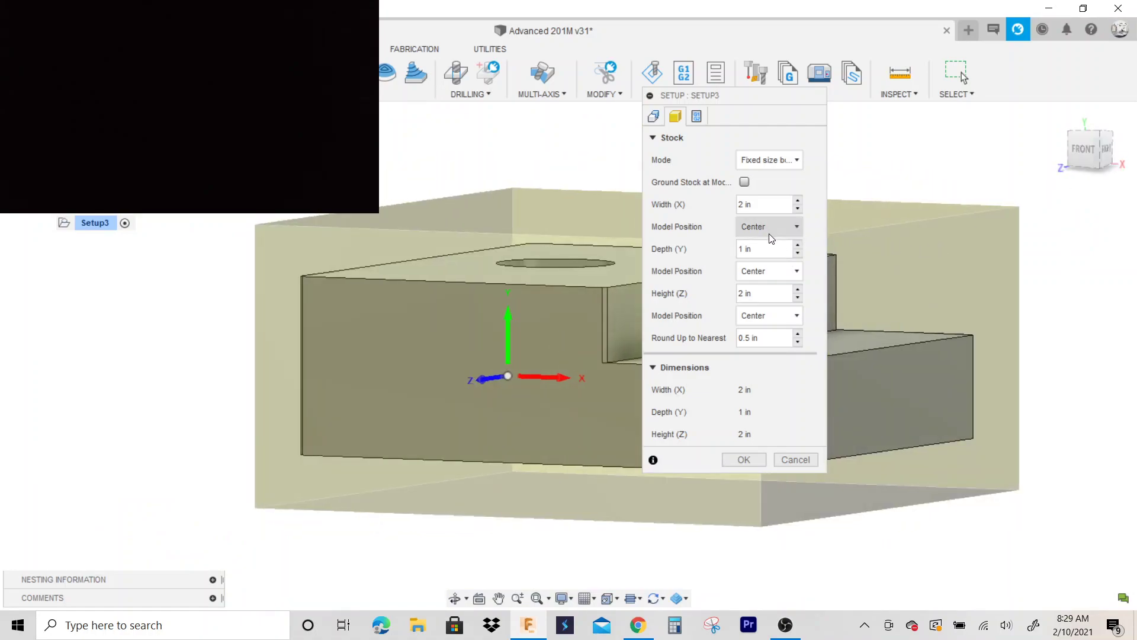
{"action": "left_click", "coordinate": [788, 319]}
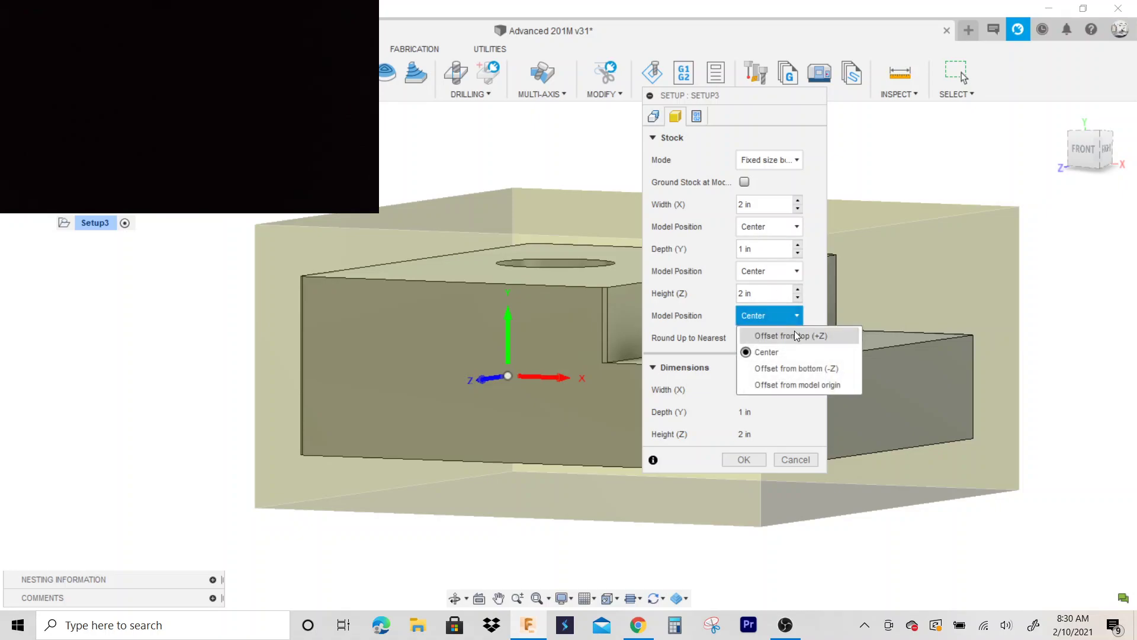
{"action": "left_click", "coordinate": [798, 336]}
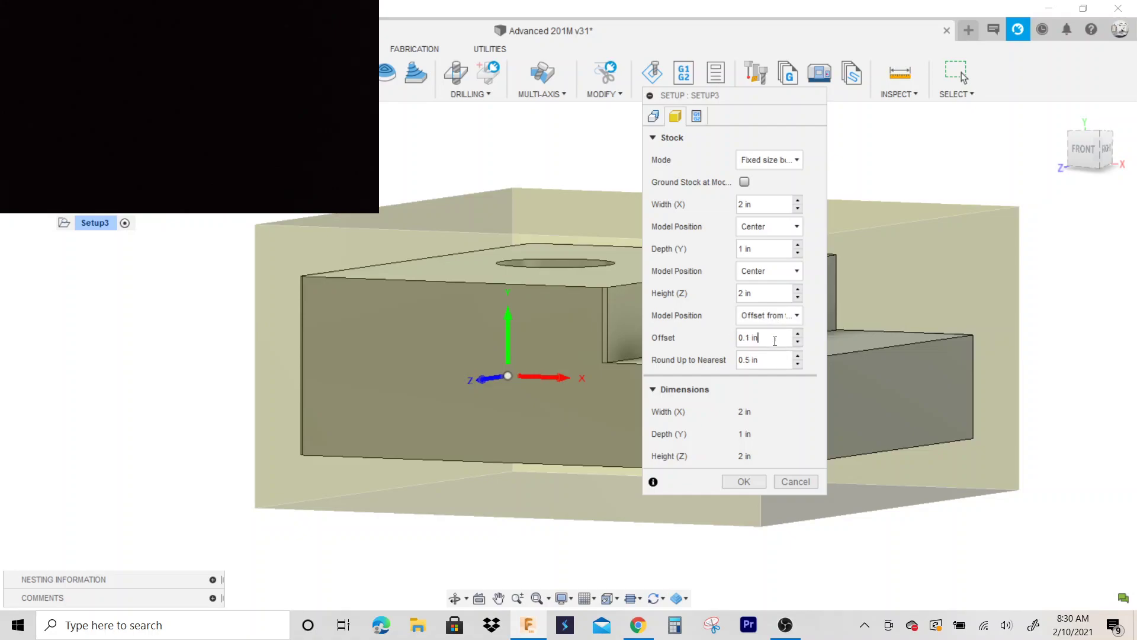
{"action": "left_click", "coordinate": [770, 337]}
{"action": "type", "text": "0"}
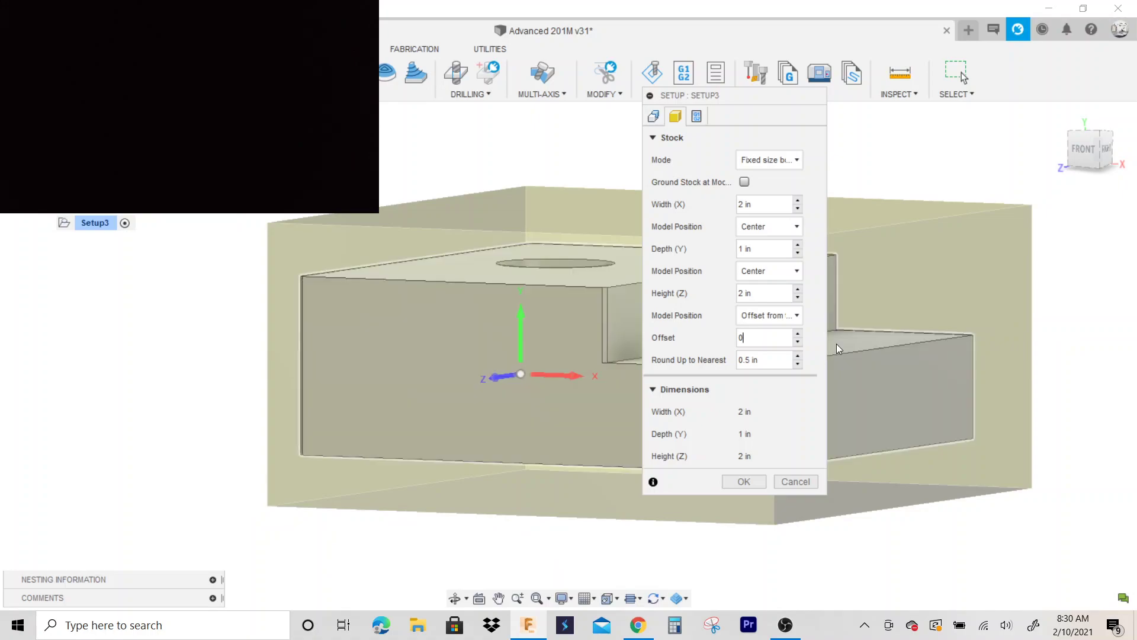
- Set the WCS orientation to Select Z axis/plane & X axis and pick the block's upper face with the hole as the Z axis
{"action": "left_click_drag", "start_coordinate": [1099, 148], "coordinate": [1095, 193]}
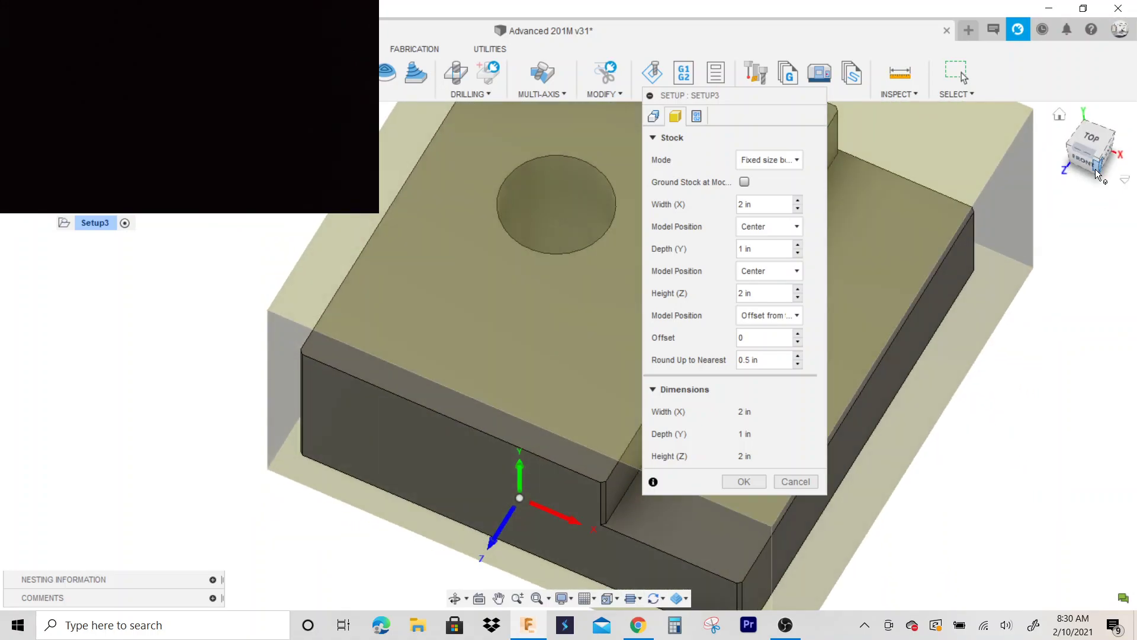
{"action": "left_click", "coordinate": [1088, 142]}
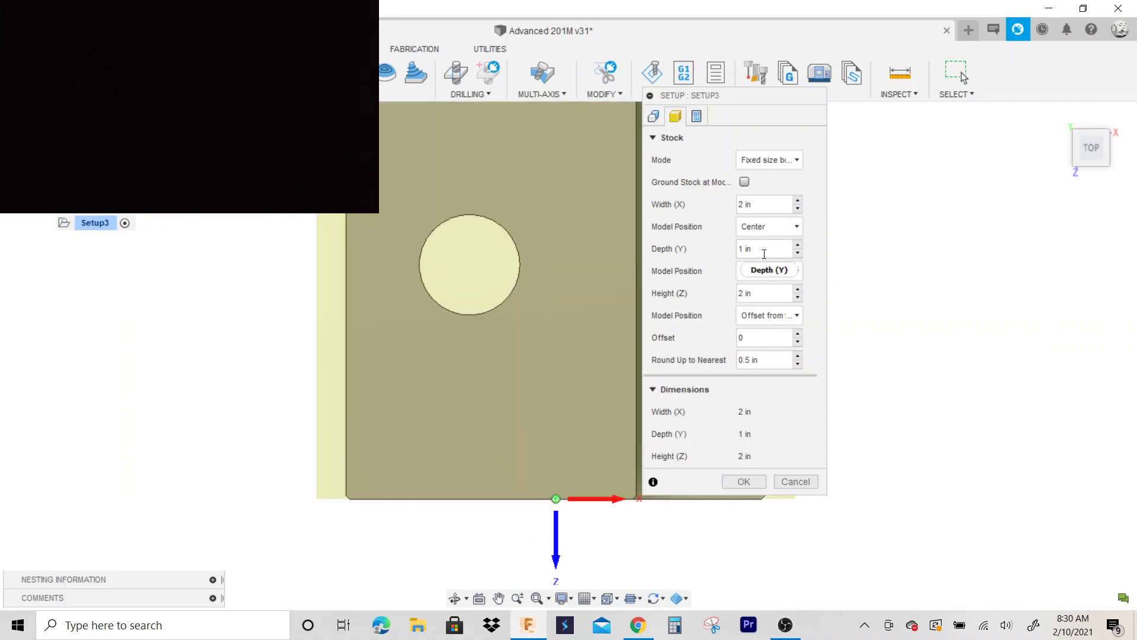
{"action": "left_click", "coordinate": [653, 116]}
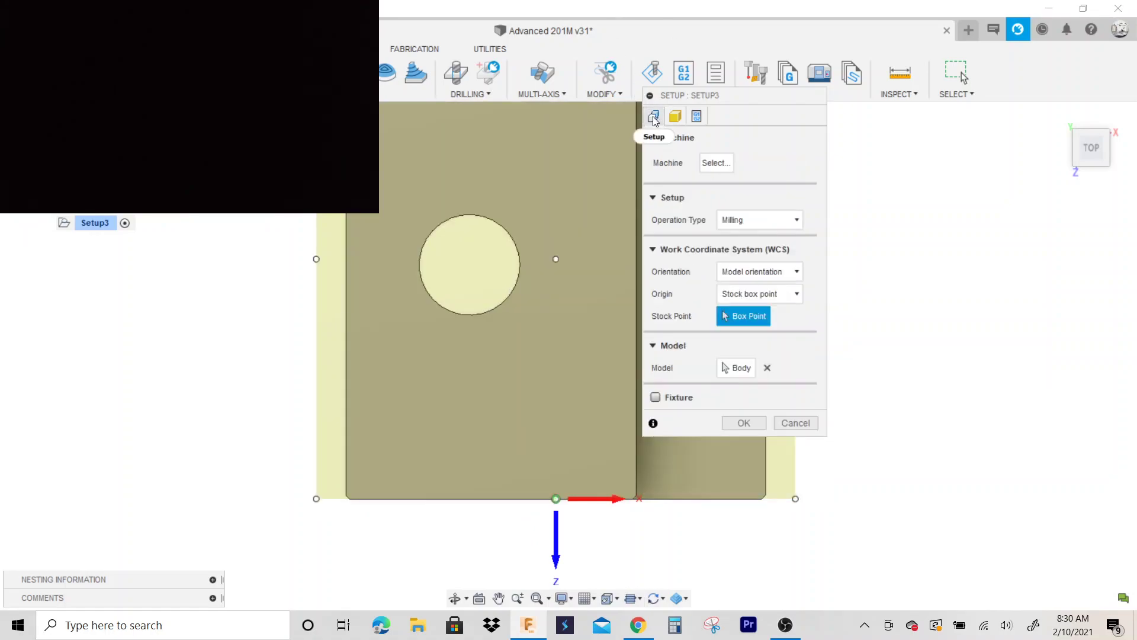
{"action": "left_click", "coordinate": [773, 273]}
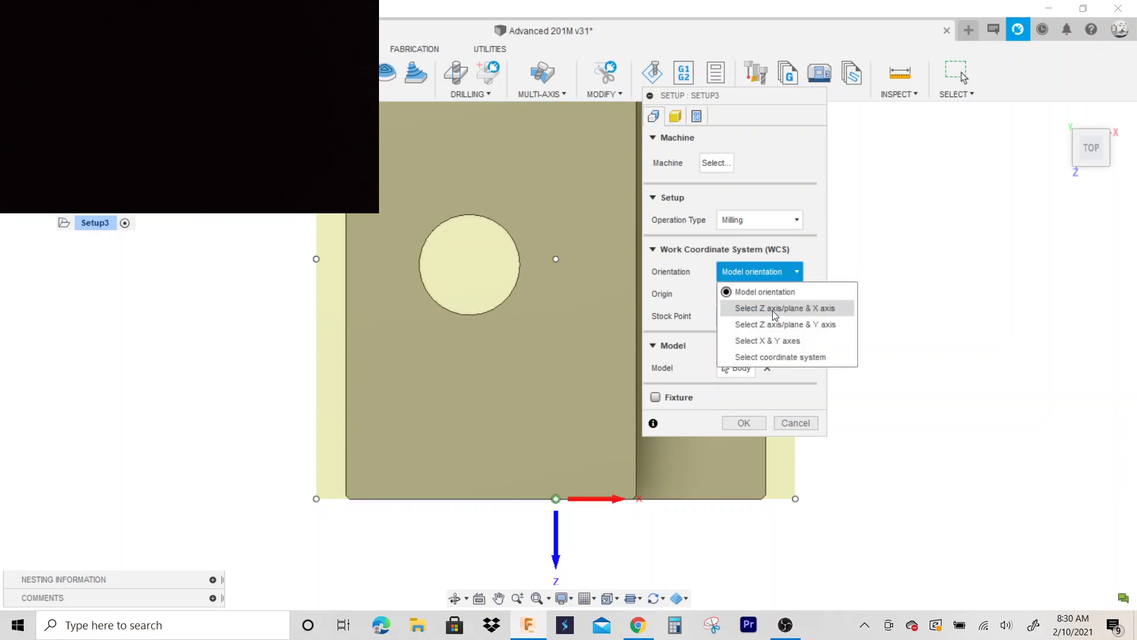
{"action": "left_click", "coordinate": [791, 315]}
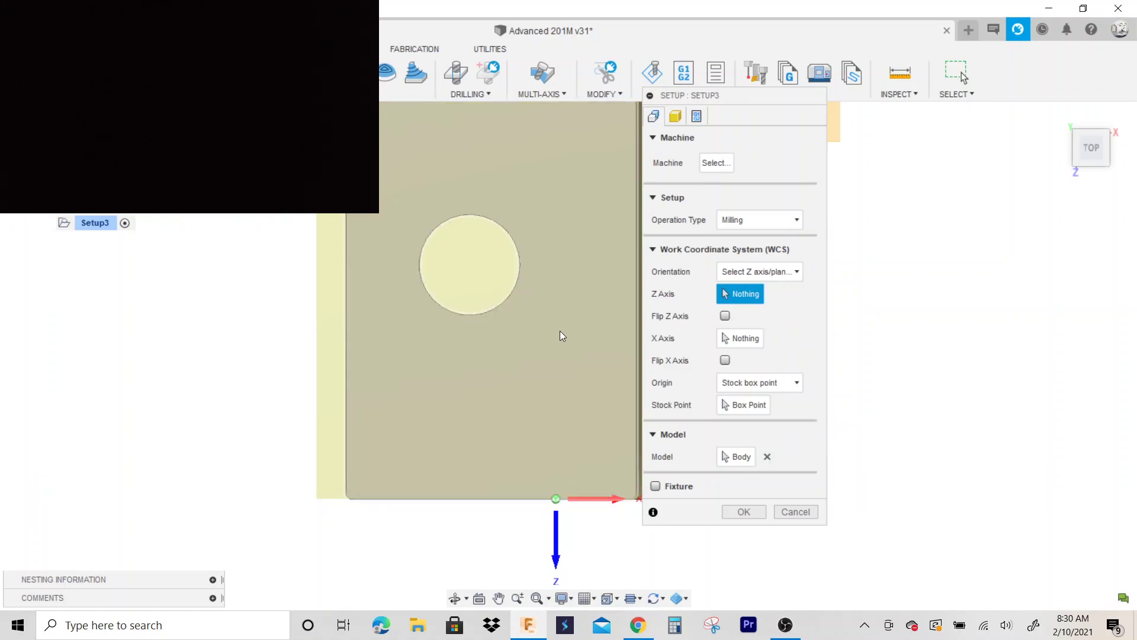
{"action": "left_click", "coordinate": [559, 331]}
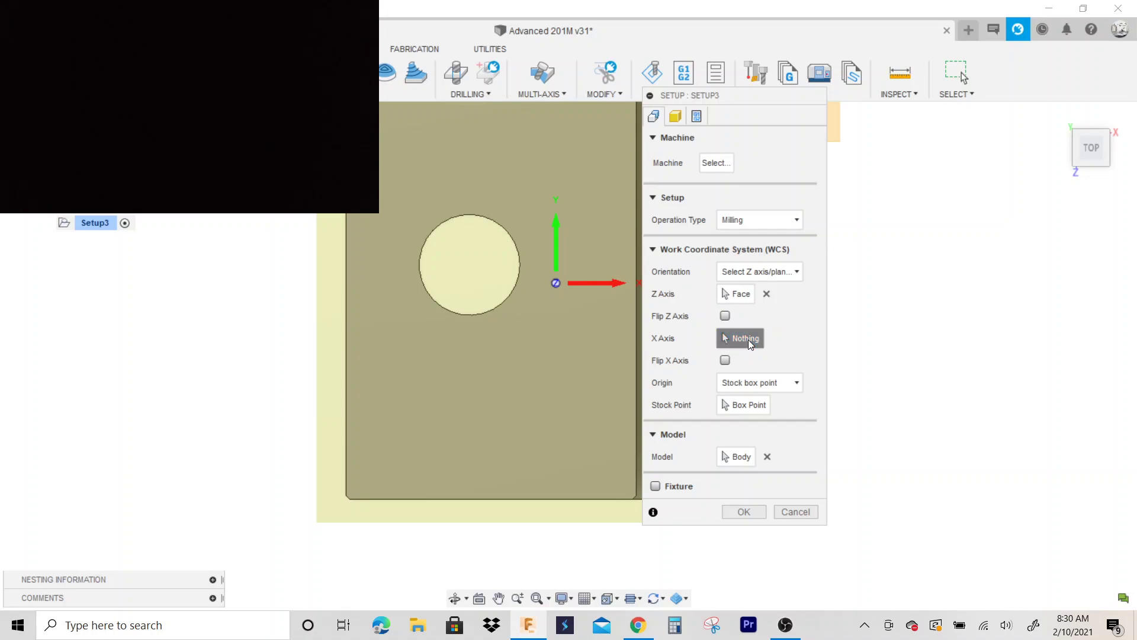
{"action": "mouse_move", "coordinate": [1095, 150]}
{"action": "left_mouse_down"}
{"action": "mouse_move", "coordinate": [1105, 89]}
{"action": "mouse_move", "coordinate": [1054, 121]}
{"action": "mouse_move", "coordinate": [1095, 137]}
{"action": "mouse_move", "coordinate": [1077, 118]}
{"action": "left_mouse_up"}
{"action": "scroll", "coordinate": [419, 385], "scroll_direction": "down", "scroll_amount": 3}
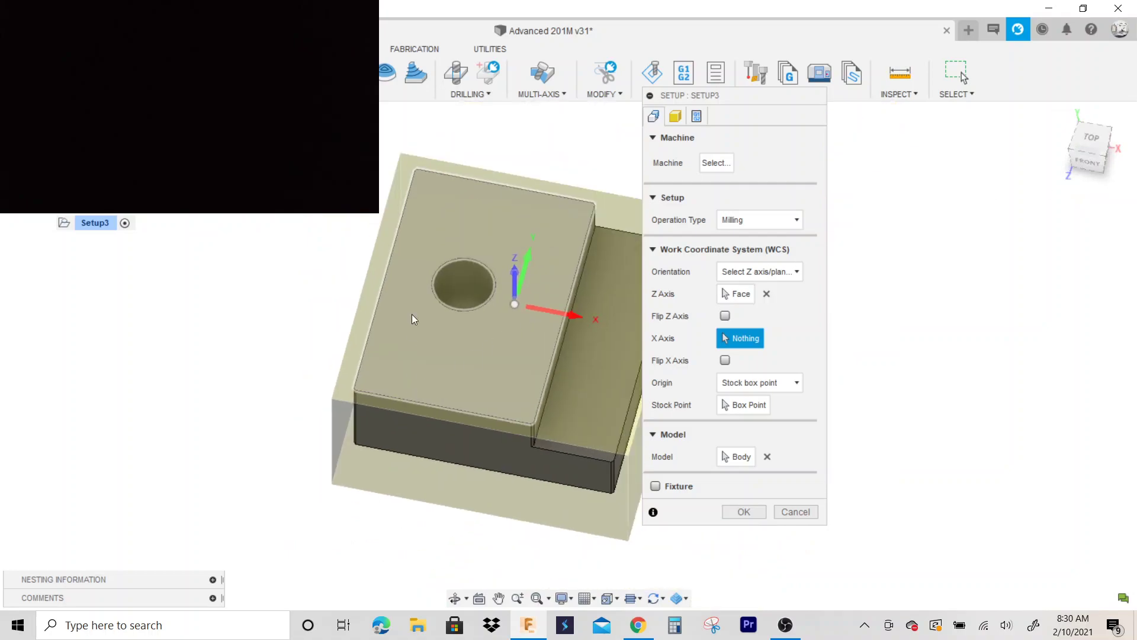
{"action": "middle_click_drag", "start_coordinate": [536, 174], "coordinate": [571, 278], "text": "shift"}
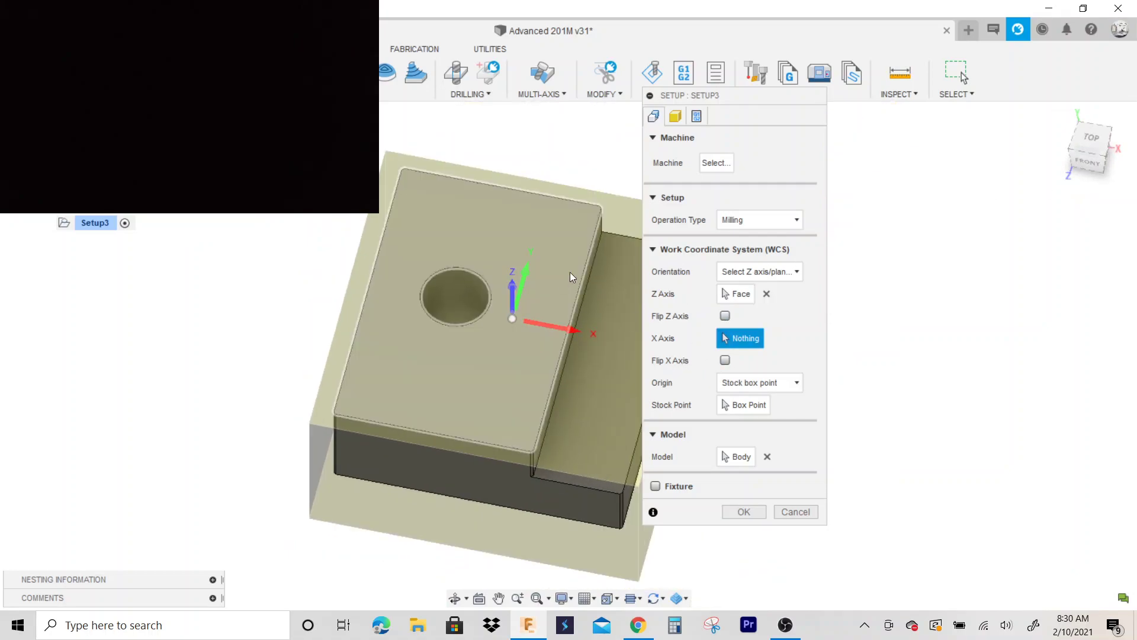
- Set the model's offset from the top of the stock to .05 in
{"action": "left_click", "coordinate": [674, 116]}
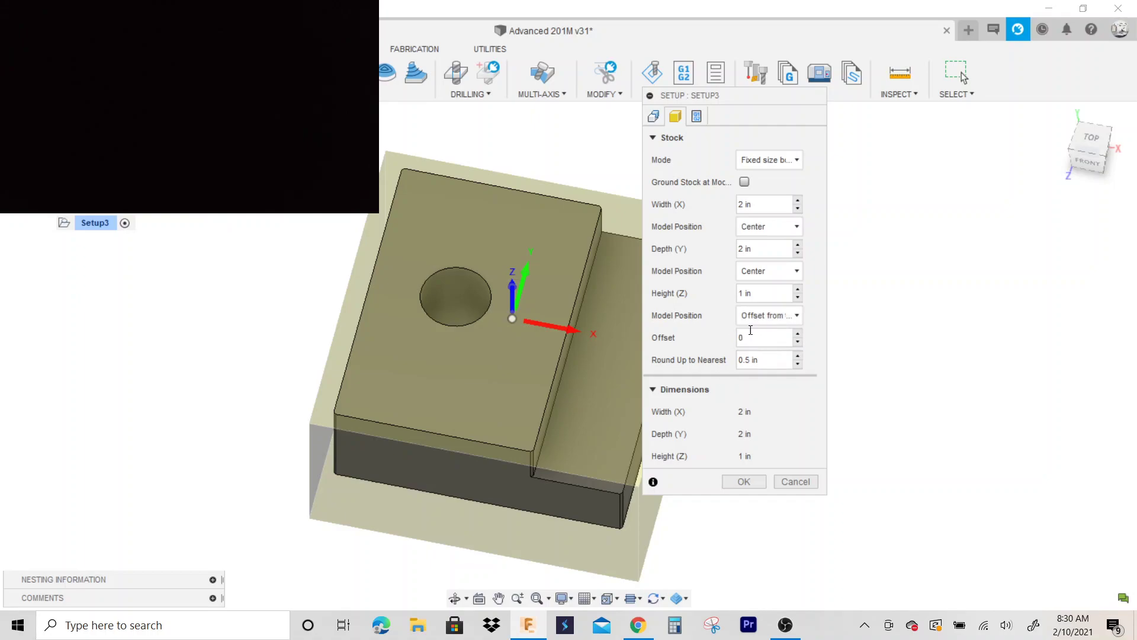
{"action": "left_click", "coordinate": [1095, 138]}
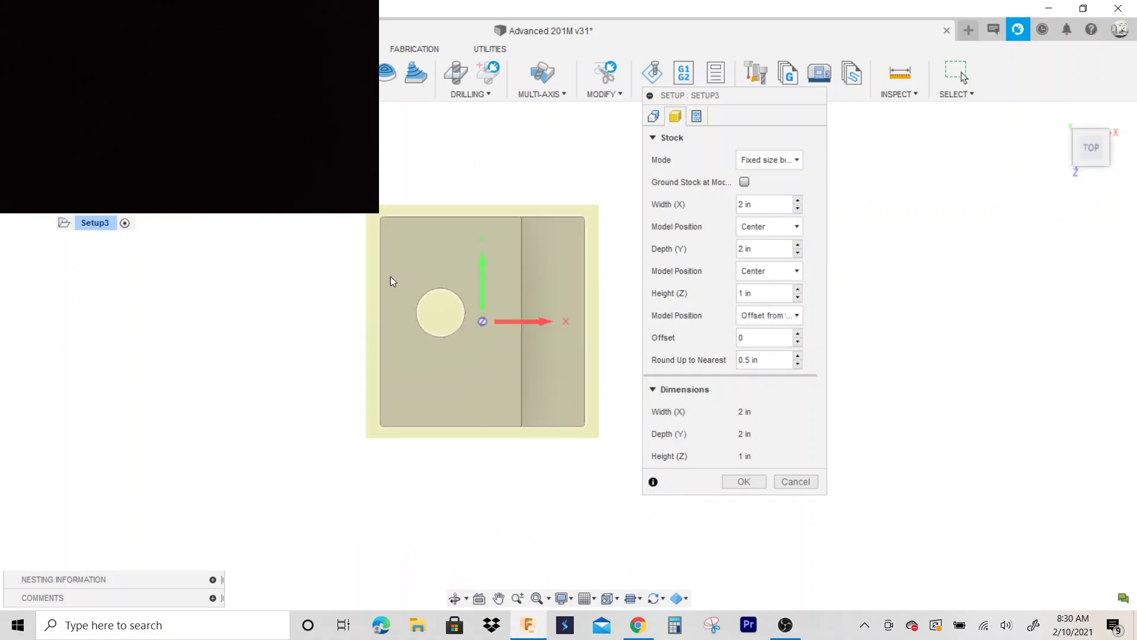
{"action": "scroll", "coordinate": [513, 241], "scroll_direction": "up", "scroll_amount": 6}
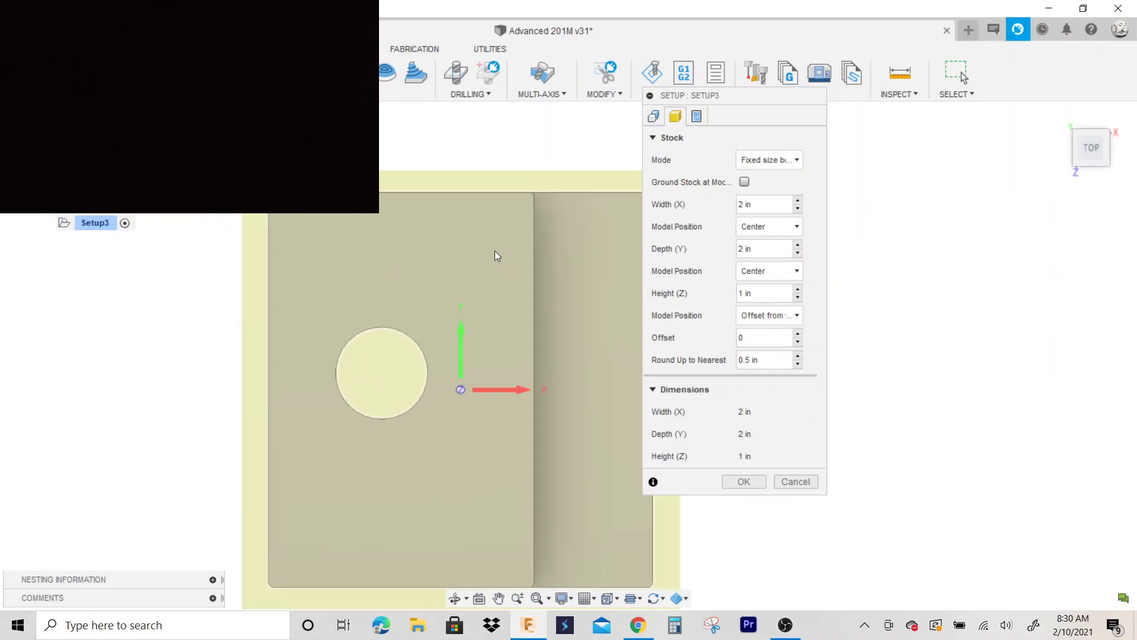
{"action": "scroll", "coordinate": [494, 251], "scroll_direction": "down", "scroll_amount": 3}
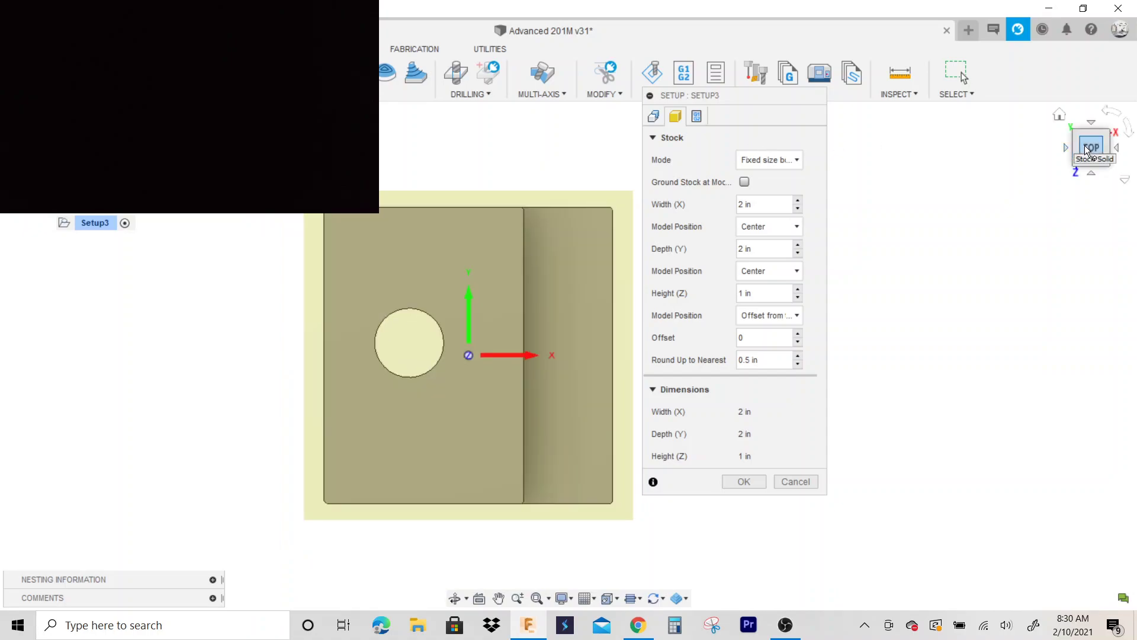
{"action": "left_click", "coordinate": [1092, 163]}
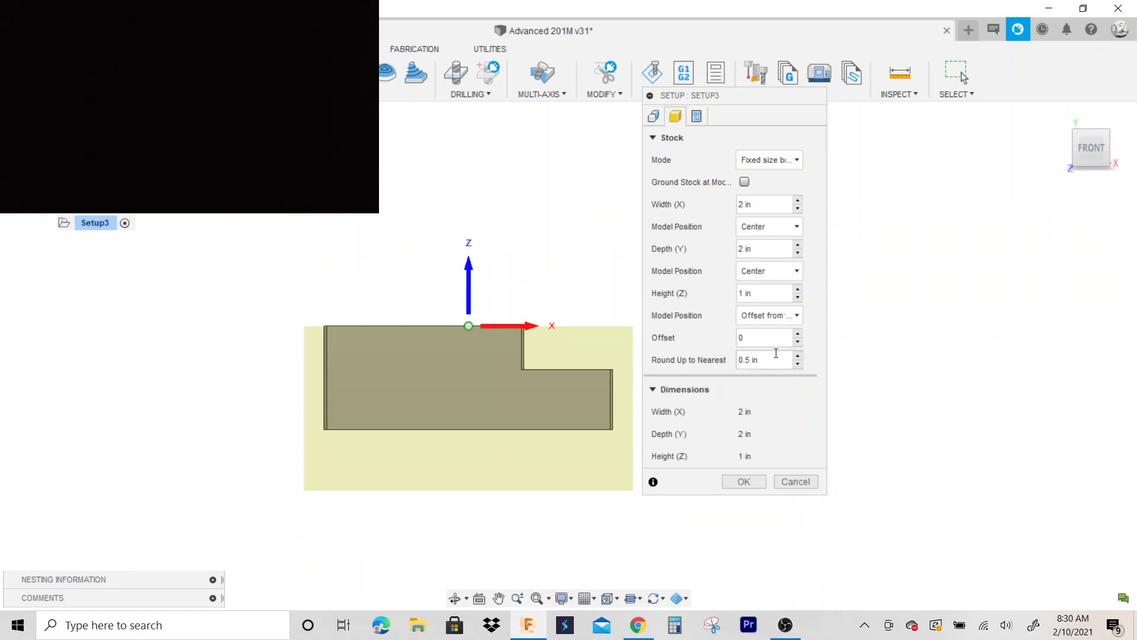
{"action": "double_click", "coordinate": [741, 337]}
{"action": "type", "text": ".05"}
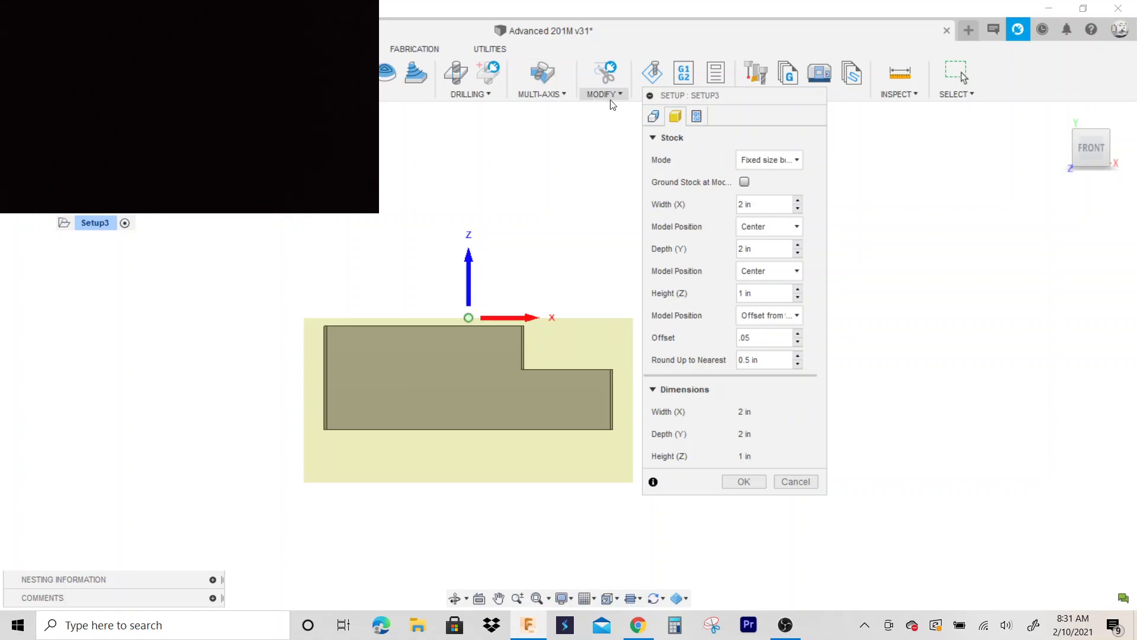
- Set the WCS origin to Model box point and inspect the box point at the block's chamfered corner
{"action": "left_click", "coordinate": [654, 116]}
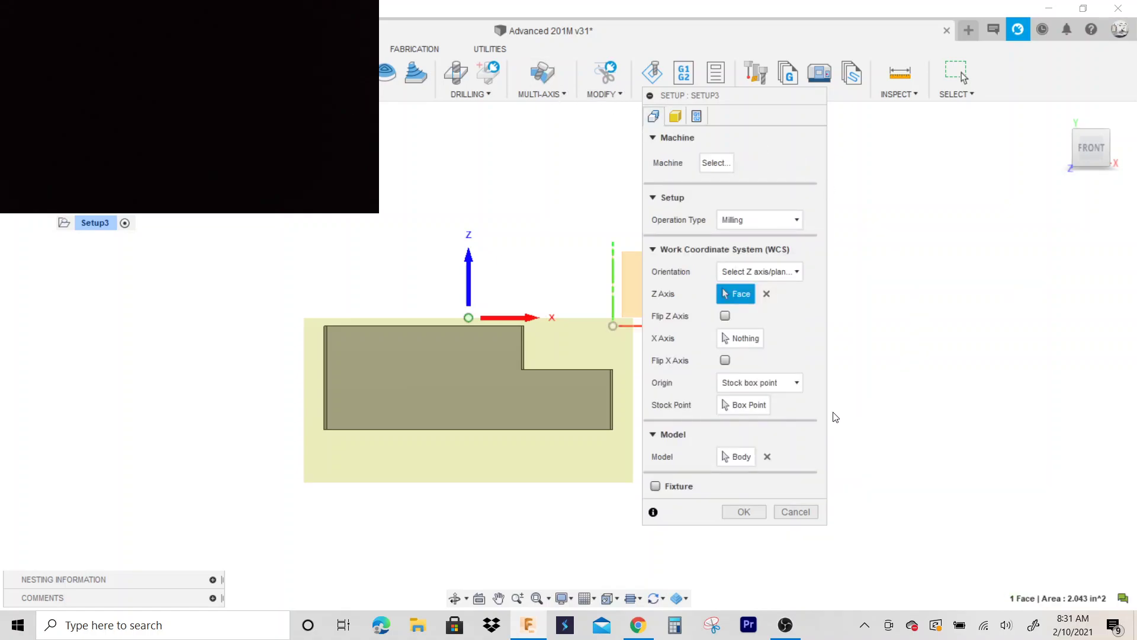
{"action": "left_click", "coordinate": [764, 385]}
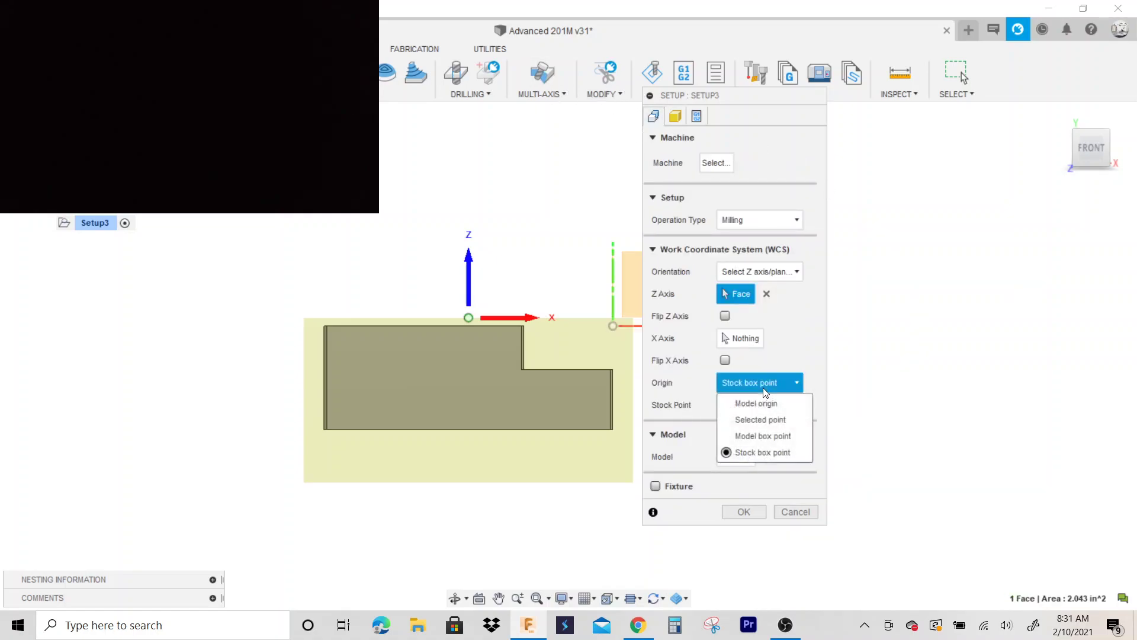
{"action": "left_click", "coordinate": [770, 437]}
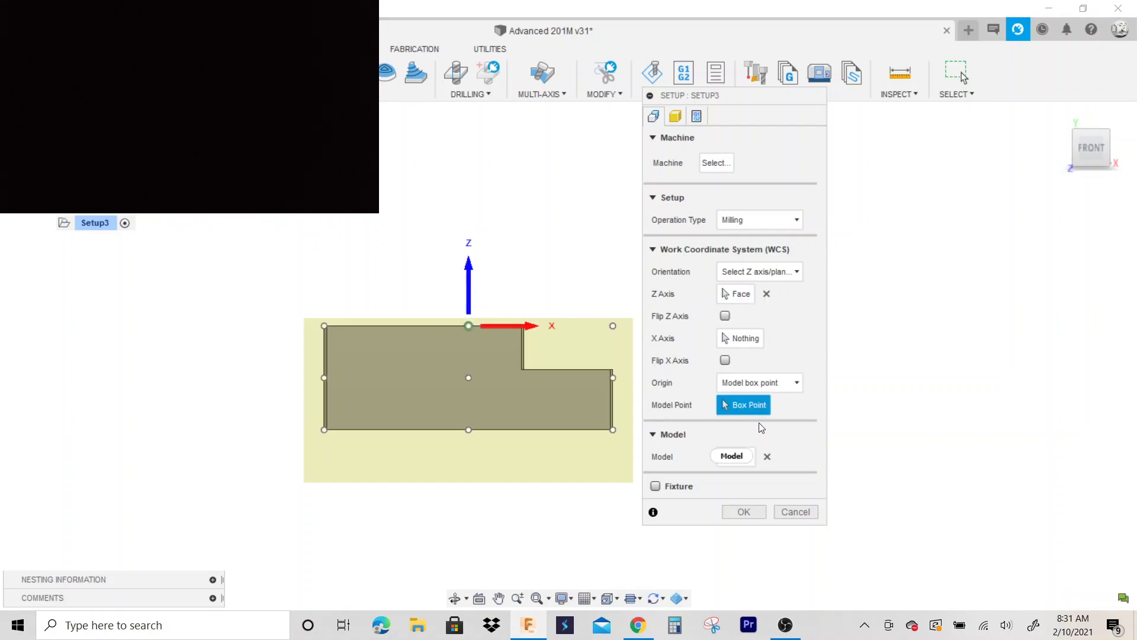
{"action": "left_click_drag", "start_coordinate": [1095, 152], "coordinate": [1081, 191]}
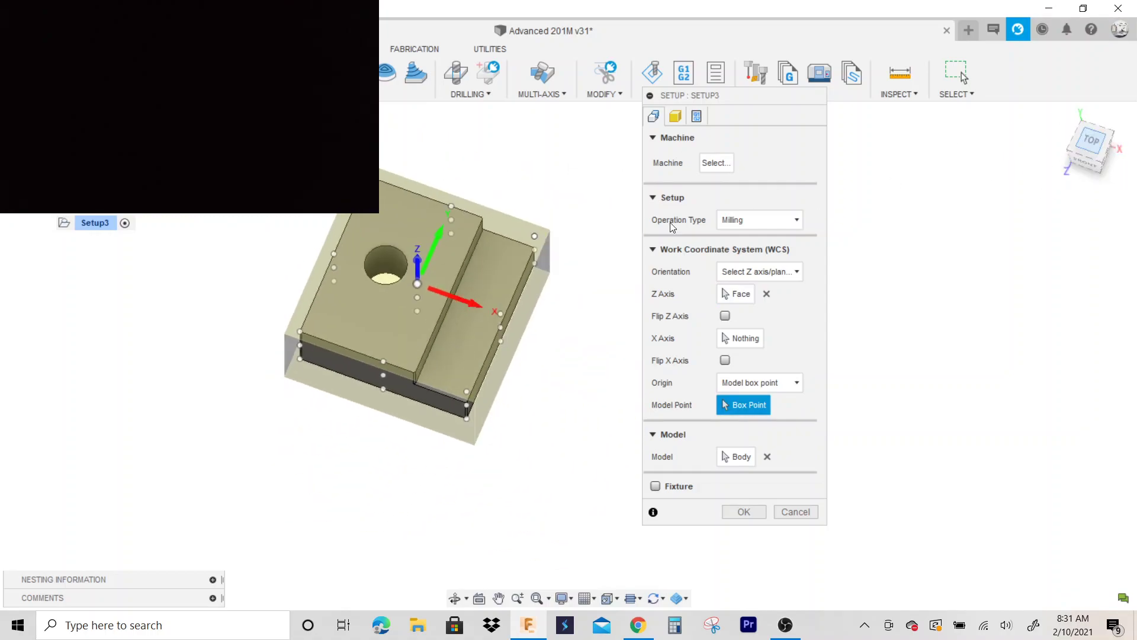
{"action": "scroll", "coordinate": [487, 265], "scroll_direction": "up", "scroll_amount": 5}
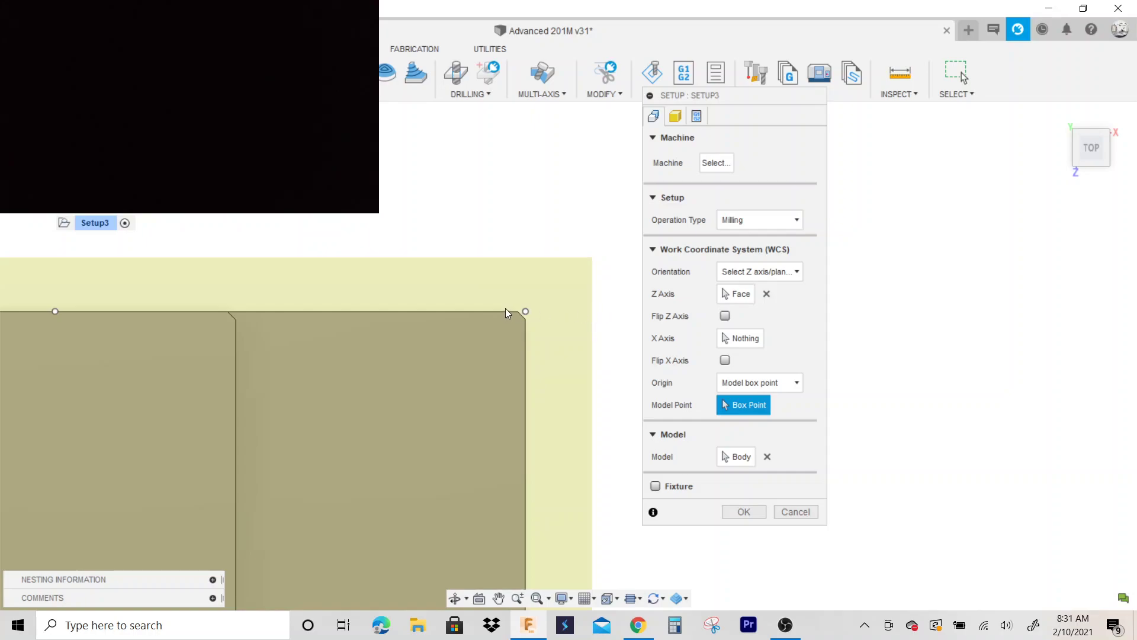
{"action": "mouse_move", "coordinate": [1083, 146]}
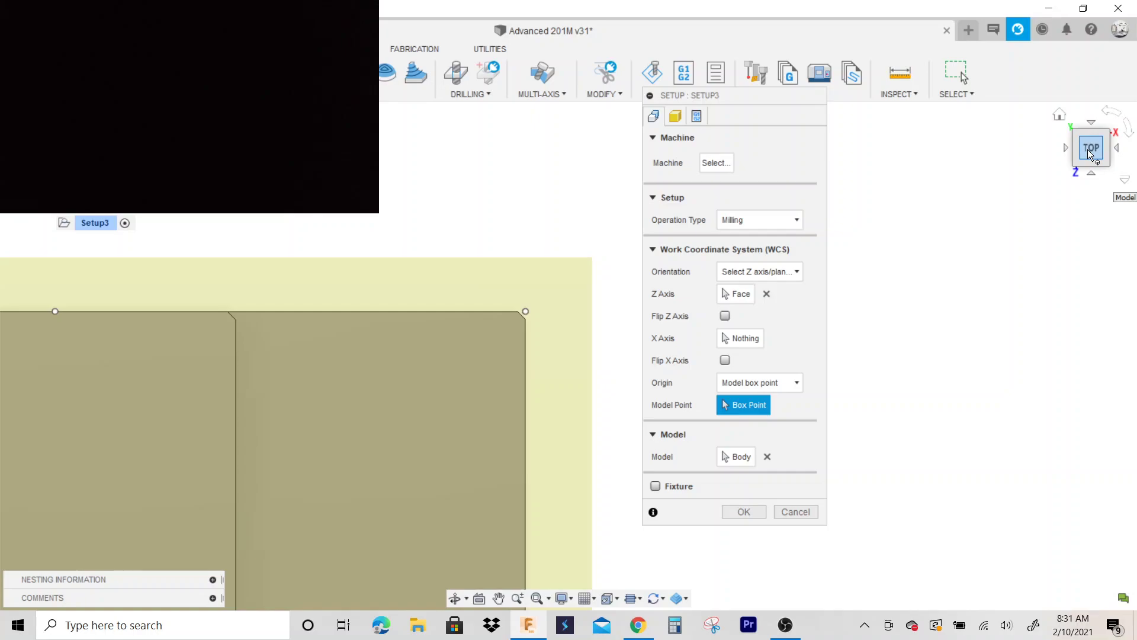
- Set the WCS origin to Stock box point and place it at the stock's upper back corner on the +X side
{"action": "scroll", "coordinate": [484, 252], "scroll_direction": "down", "scroll_amount": 1}
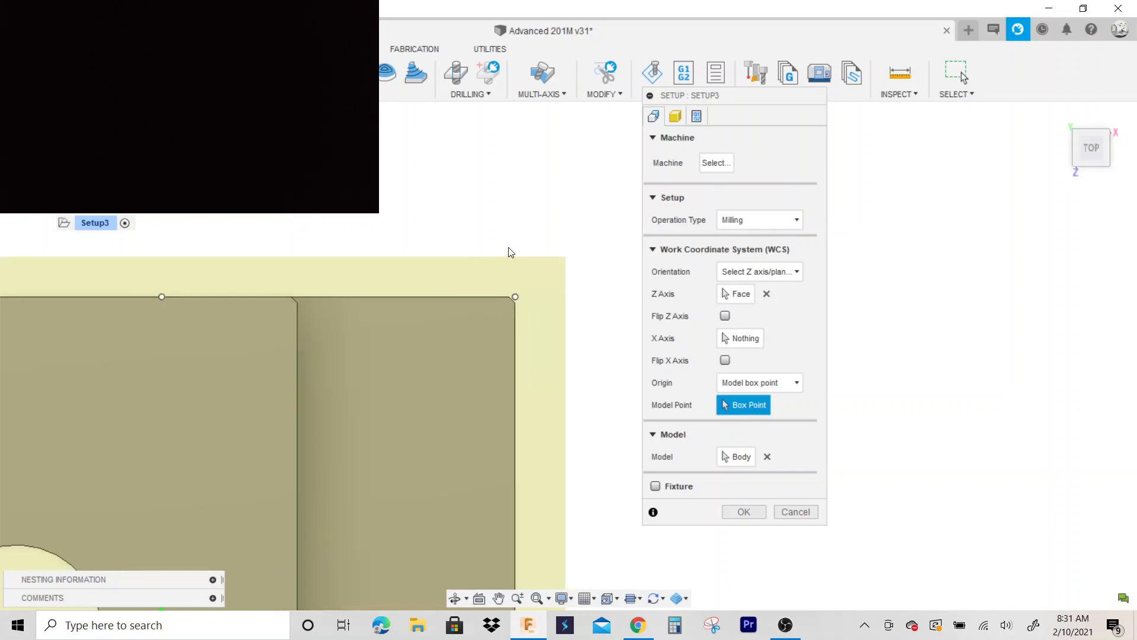
{"action": "scroll", "coordinate": [563, 269], "scroll_direction": "down", "scroll_amount": 3}
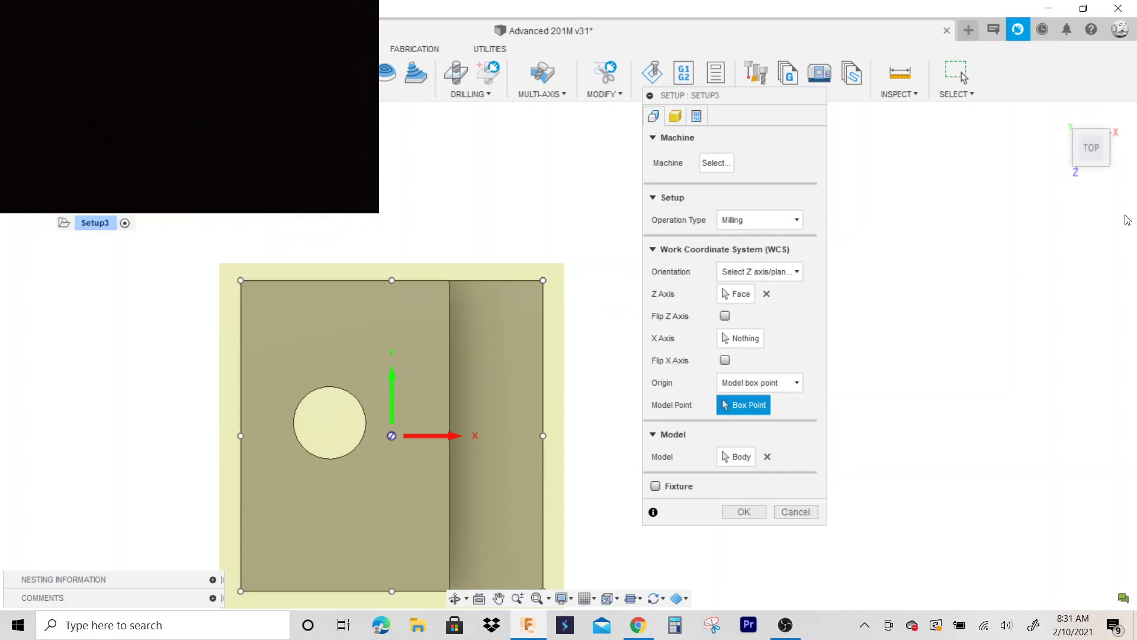
{"action": "left_click_drag", "start_coordinate": [1092, 148], "coordinate": [1090, 84]}
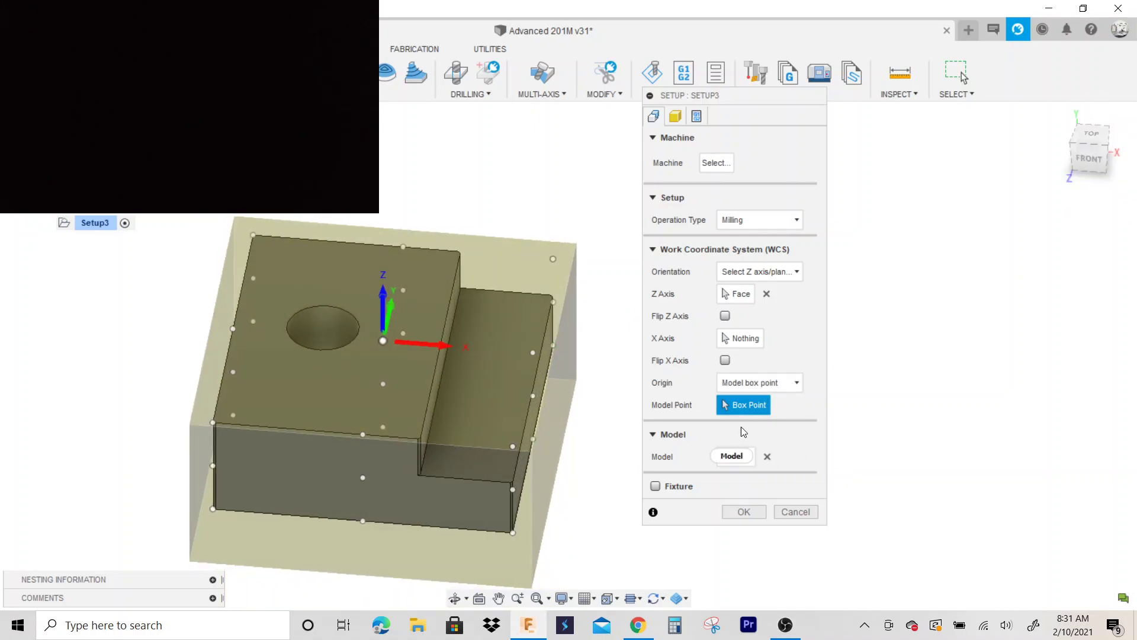
{"action": "left_click", "coordinate": [752, 388]}
{"action": "left_click", "coordinate": [783, 452]}
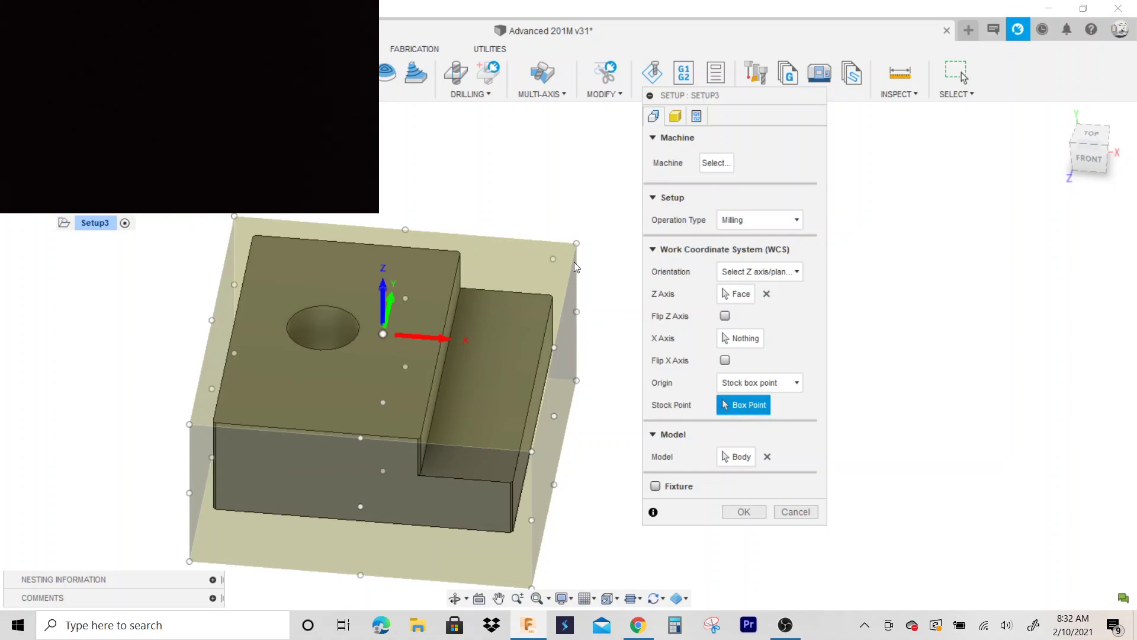
{"action": "left_click", "coordinate": [575, 244]}
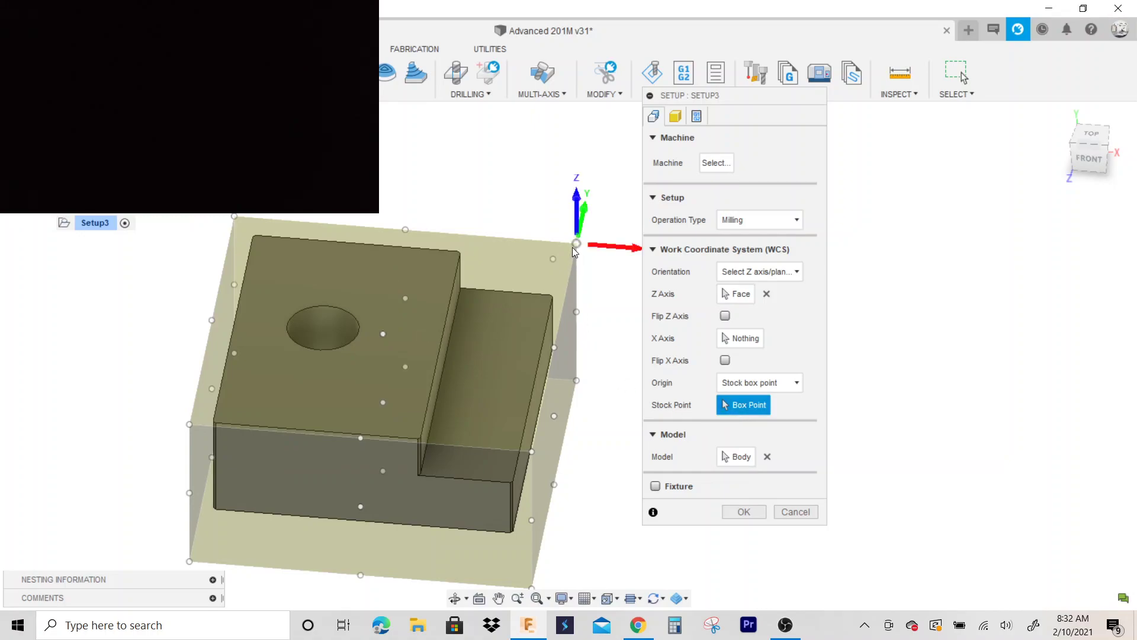
- Examine the WCS origin and the stock margin above the block's upper face from the front
{"action": "mouse_move", "coordinate": [1094, 165]}
{"action": "left_mouse_down"}
{"action": "mouse_move", "coordinate": [1095, 192]}
{"action": "mouse_move", "coordinate": [1069, 136]}
{"action": "left_mouse_up"}
{"action": "middle_click_drag", "start_coordinate": [539, 379], "coordinate": [550, 355], "text": "shift"}
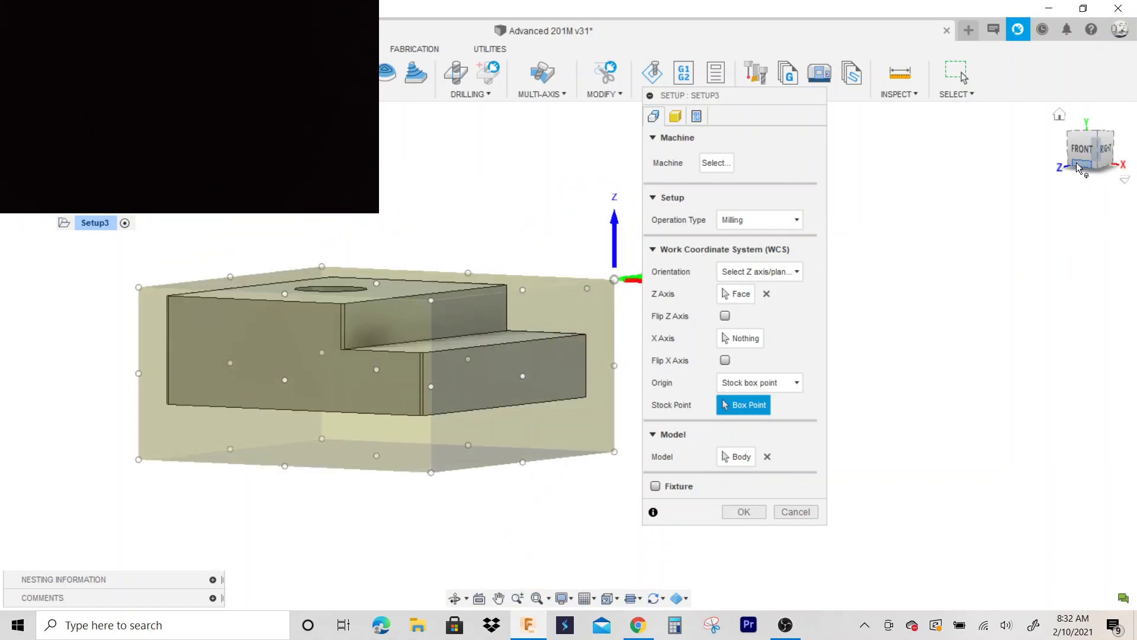
{"action": "left_click", "coordinate": [1092, 148]}
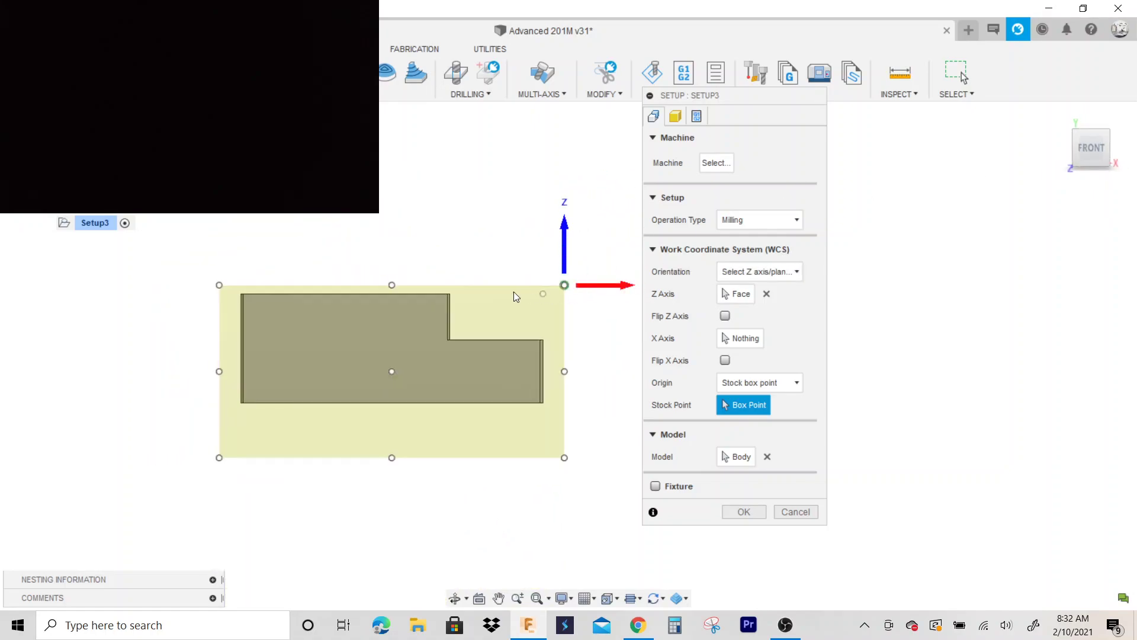
{"action": "scroll", "coordinate": [385, 282], "scroll_direction": "up", "scroll_amount": 1}
{"action": "scroll", "coordinate": [272, 281], "scroll_direction": "up", "scroll_amount": 5}
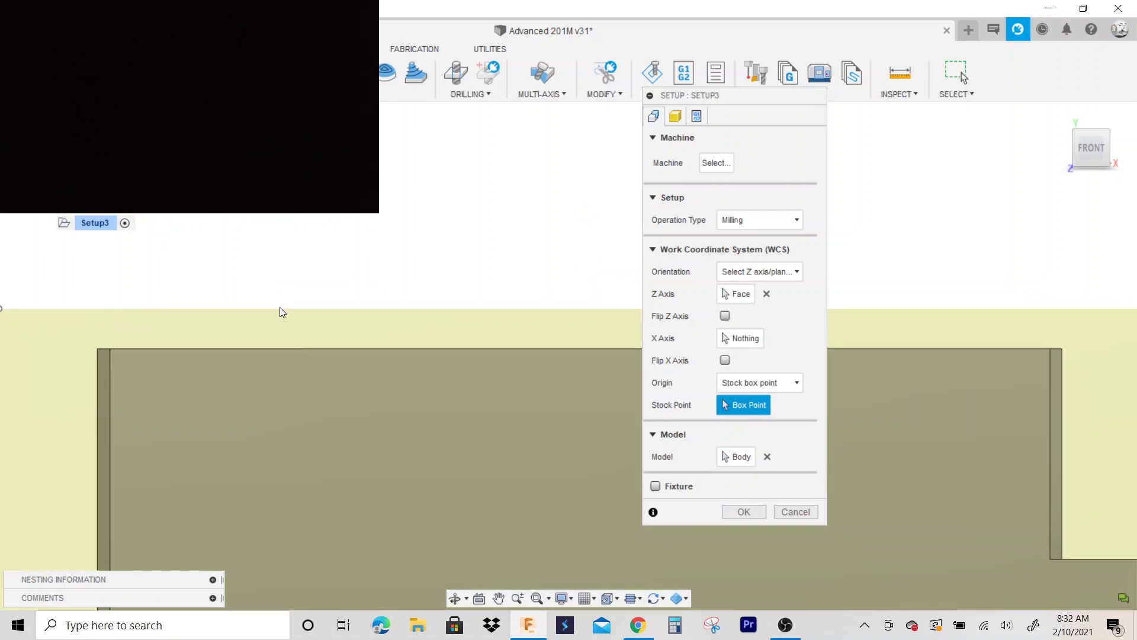
{"action": "scroll", "coordinate": [254, 307], "scroll_direction": "down", "scroll_amount": 2}
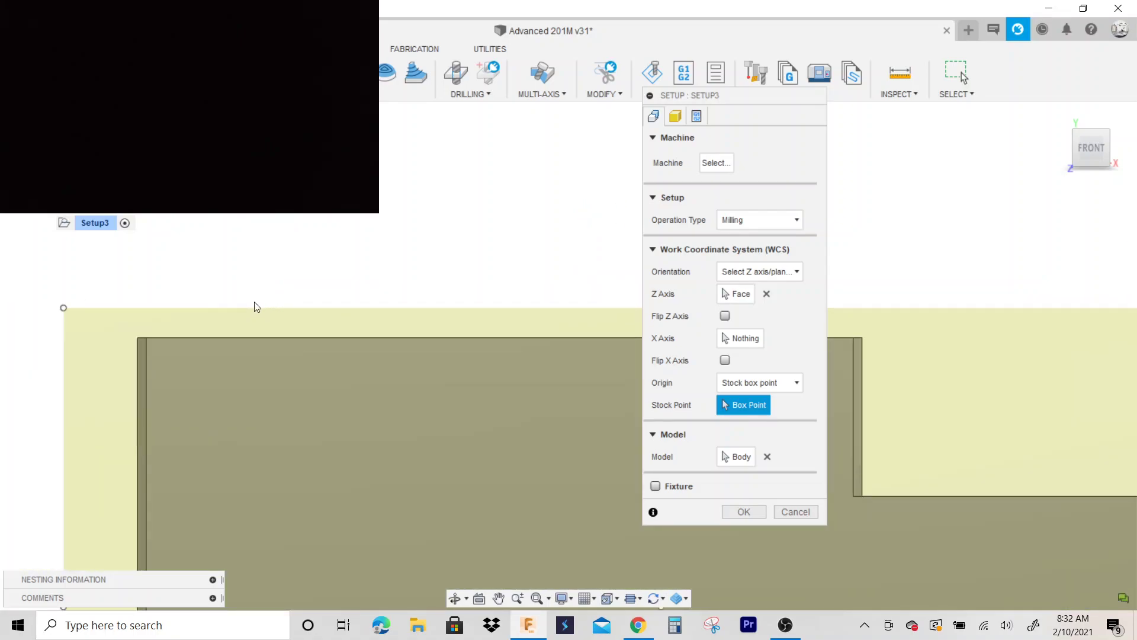
{"action": "scroll", "coordinate": [257, 345], "scroll_direction": "down", "scroll_amount": 1}
{"action": "scroll", "coordinate": [581, 339], "scroll_direction": "down", "scroll_amount": 1}
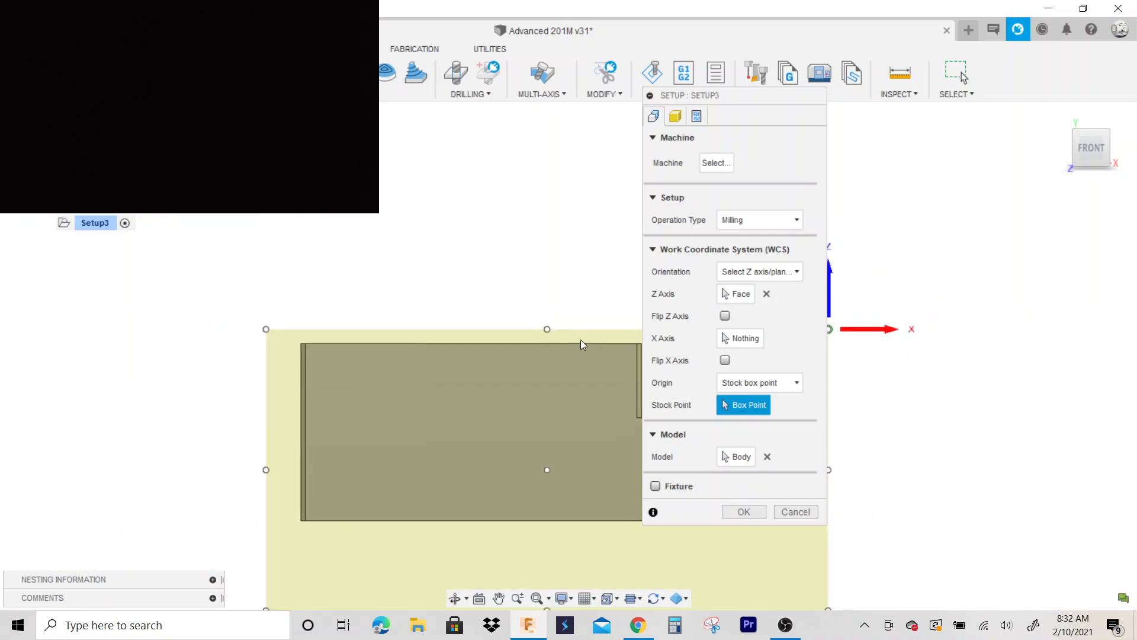
- Confirm the setup and rename it op1
{"action": "left_click_drag", "start_coordinate": [739, 97], "coordinate": [961, 85]}
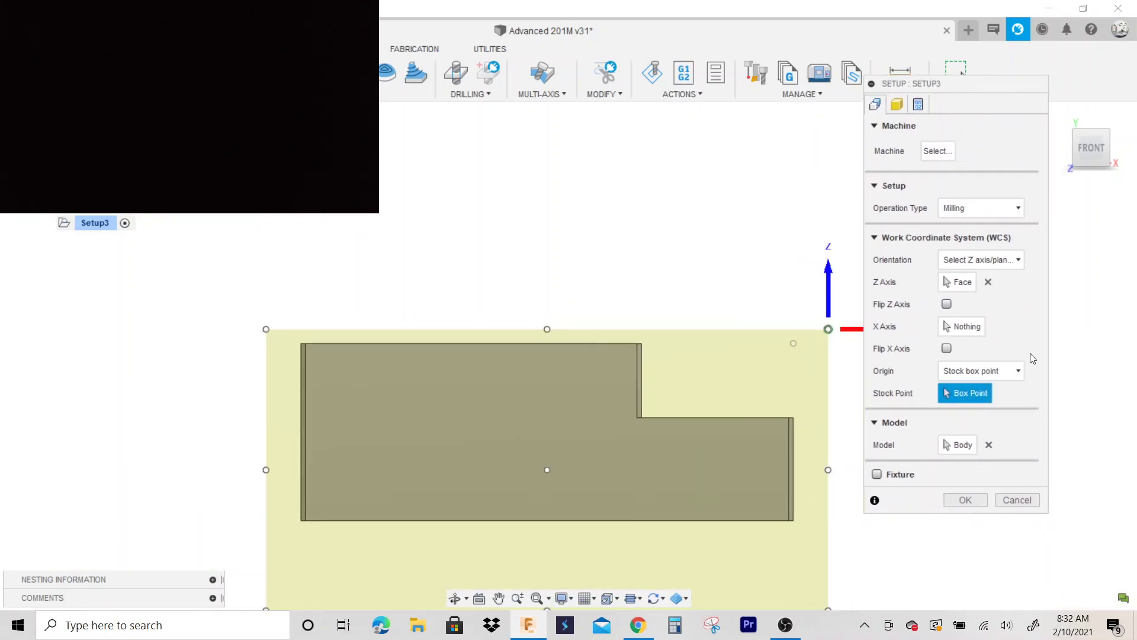
{"action": "left_click", "coordinate": [974, 500]}
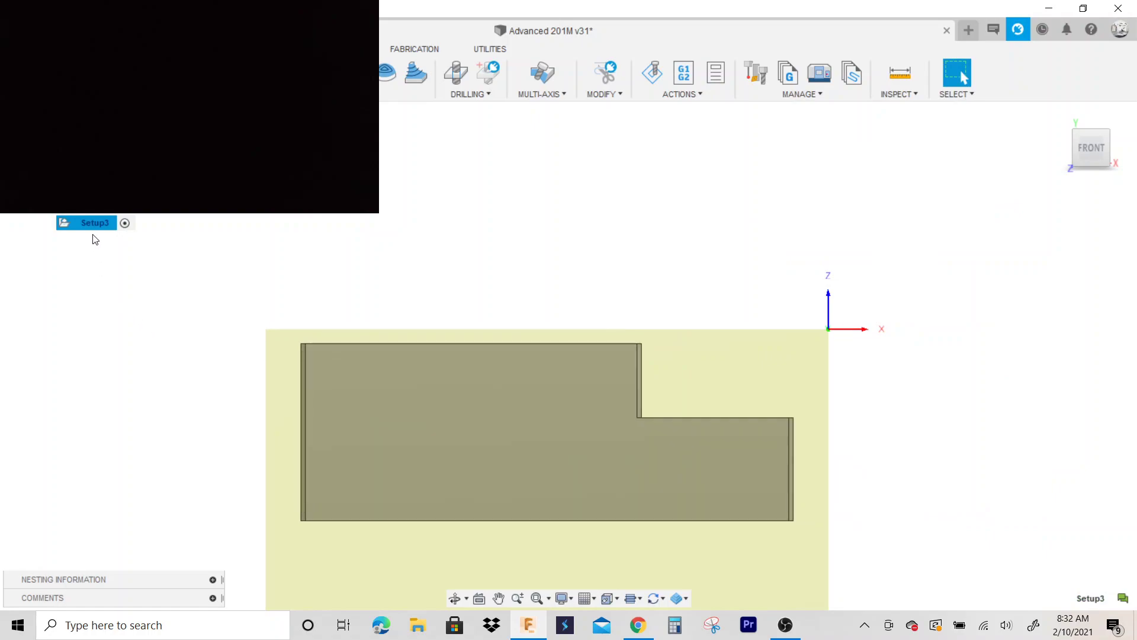
{"action": "left_click", "coordinate": [99, 225]}
{"action": "type", "text": "op1"}
{"action": "key", "text": "Return"}
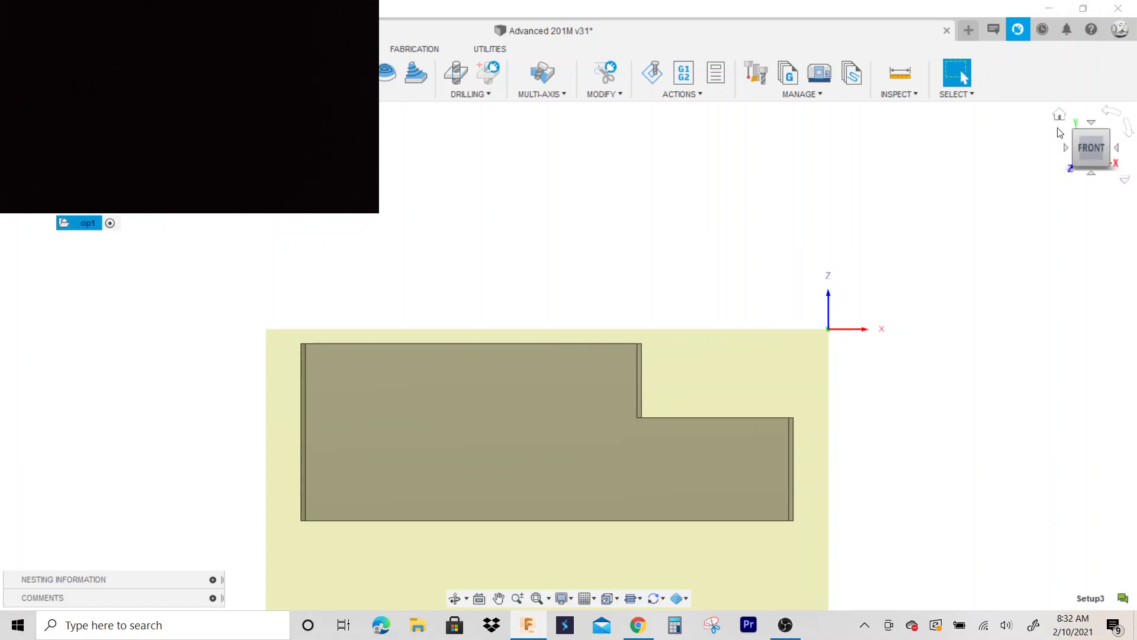
- Start a Face operation in op1 and pick the 3/4" EndMill in the tool library
{"action": "left_click_drag", "start_coordinate": [1091, 149], "coordinate": [1083, 182]}
{"action": "scroll", "coordinate": [502, 240], "scroll_direction": "down", "scroll_amount": 1}
{"action": "scroll", "coordinate": [500, 240], "scroll_direction": "down", "scroll_amount": 1}
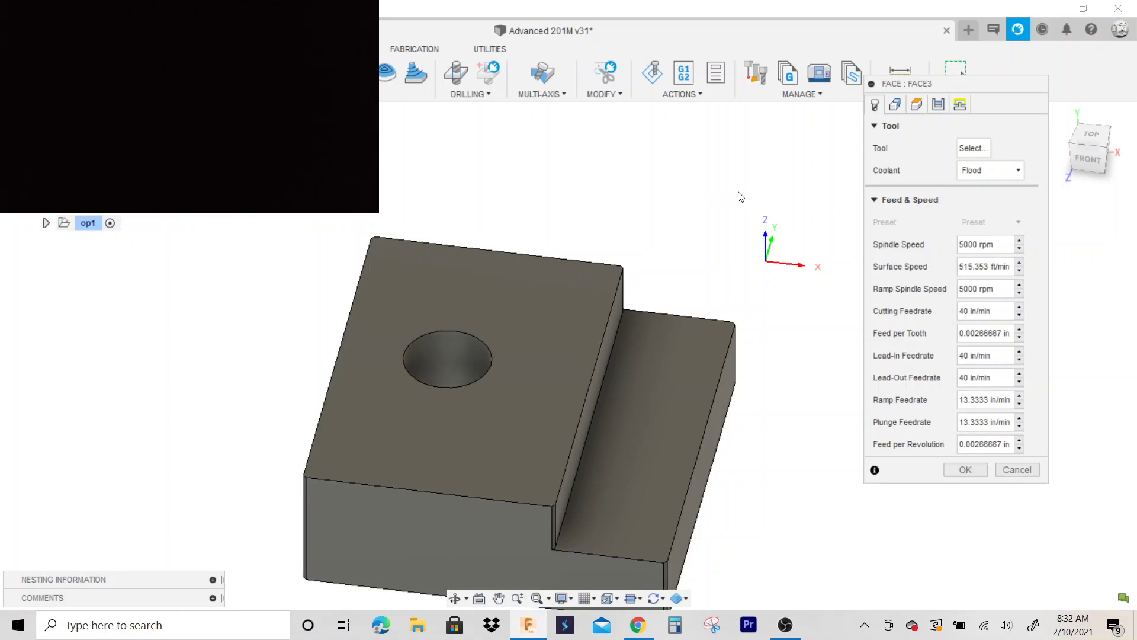
{"action": "left_click_drag", "start_coordinate": [974, 87], "coordinate": [942, 134]}
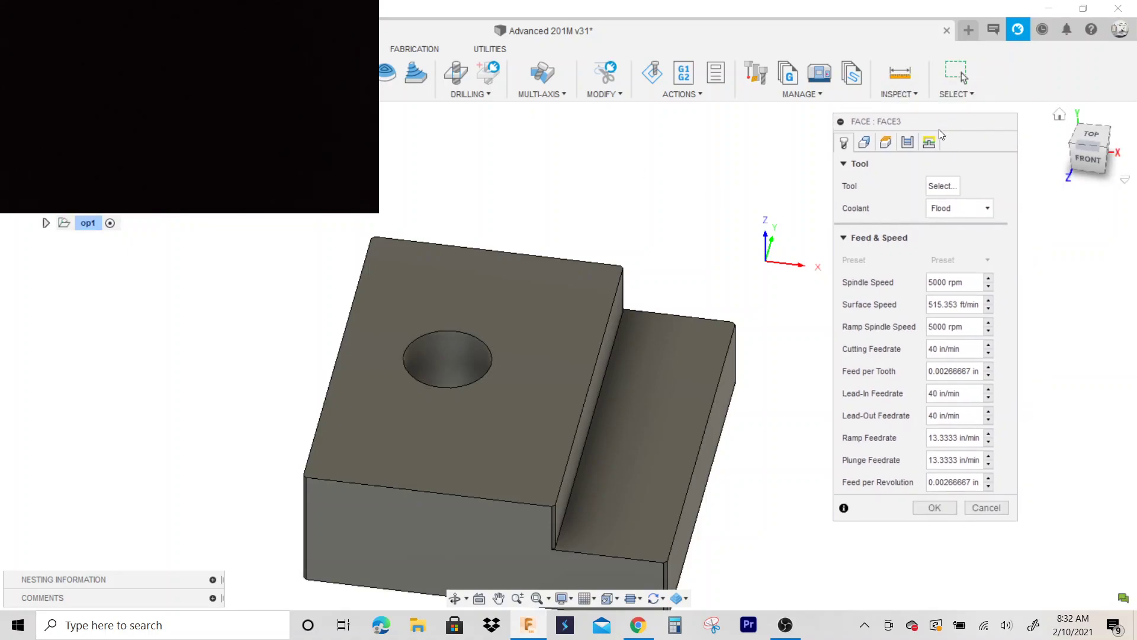
{"action": "left_click", "coordinate": [946, 186]}
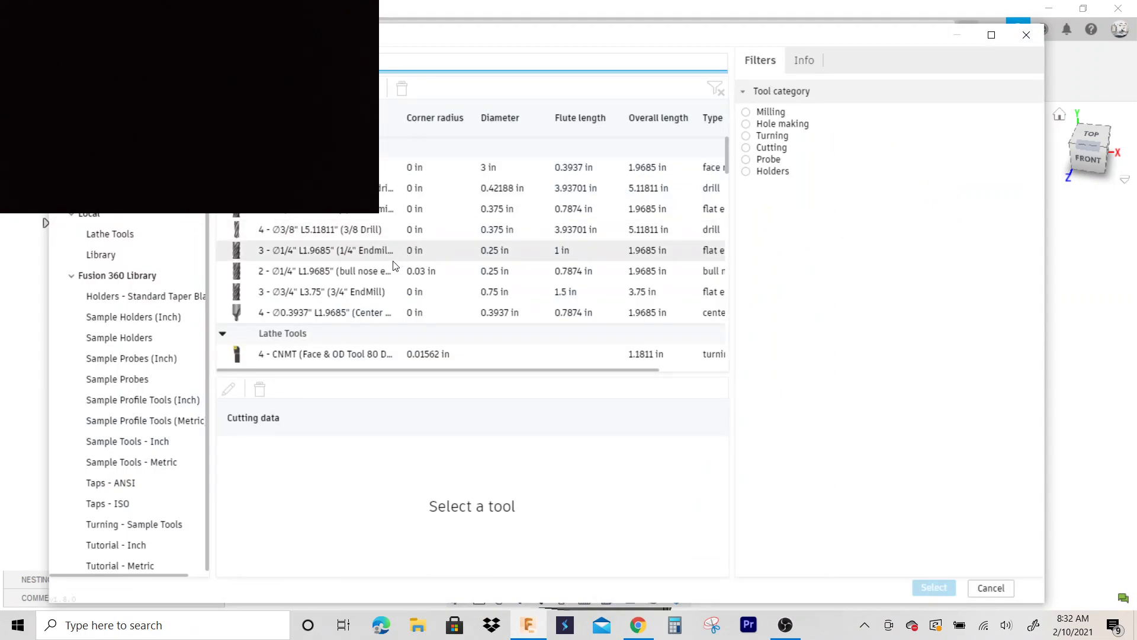
{"action": "left_click", "coordinate": [385, 302]}
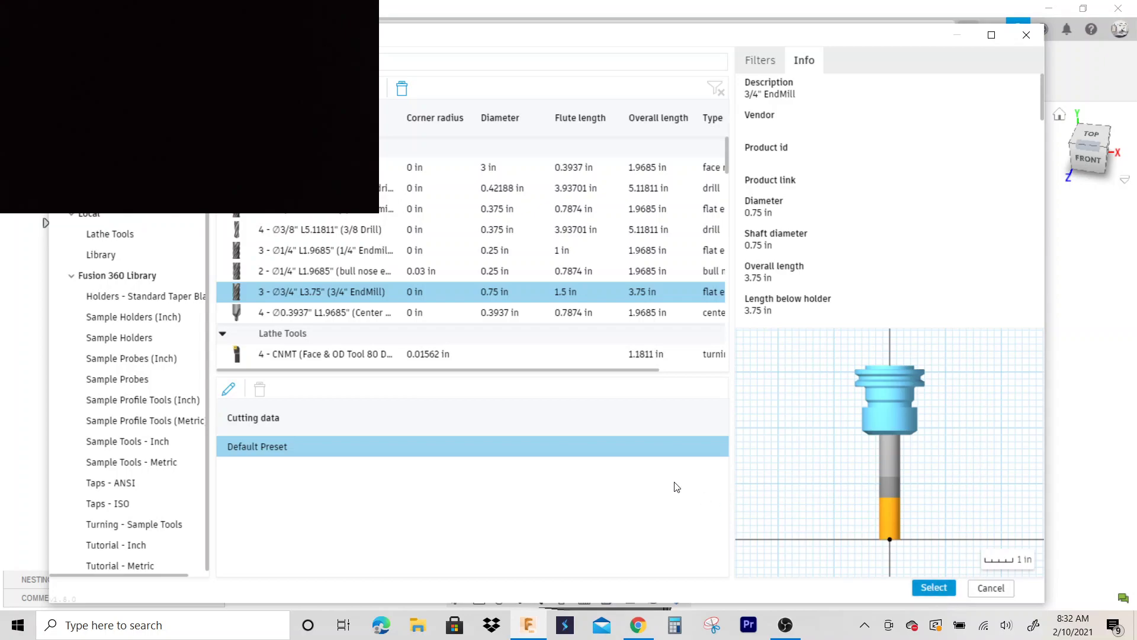
- Edit the 3/4" EndMill's cutting data, setting both the spindle speed and the ramp spindle speed to 3000 rpm
{"action": "right_click", "coordinate": [372, 295]}
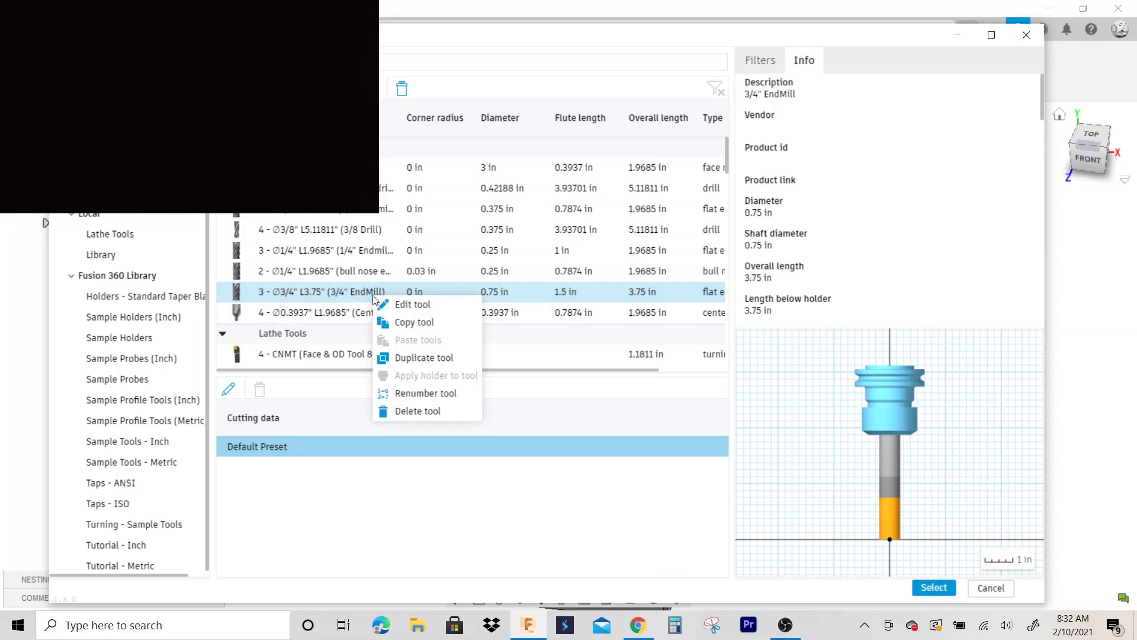
{"action": "left_click", "coordinate": [403, 304]}
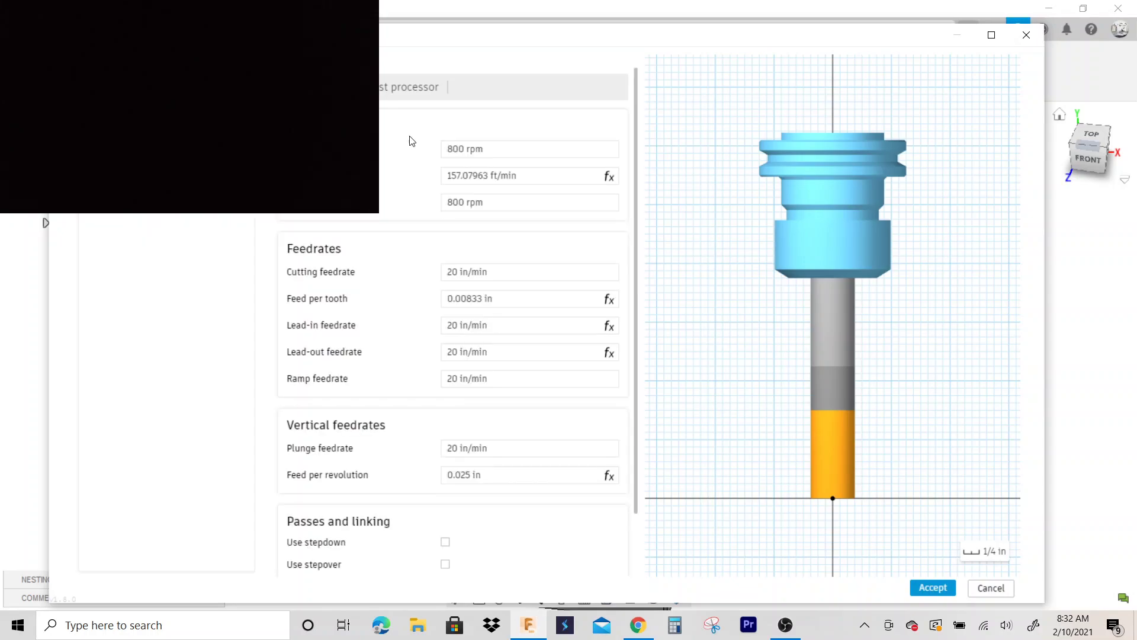
{"action": "left_click", "coordinate": [533, 150]}
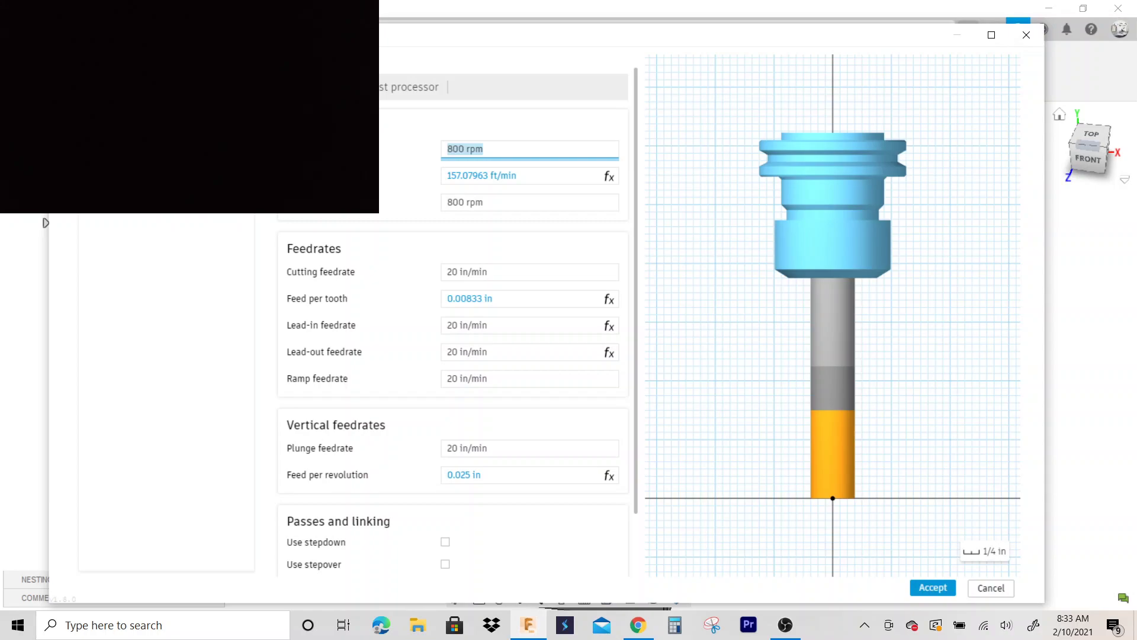
{"action": "type", "text": "3000"}
{"action": "key", "text": "Tab"}
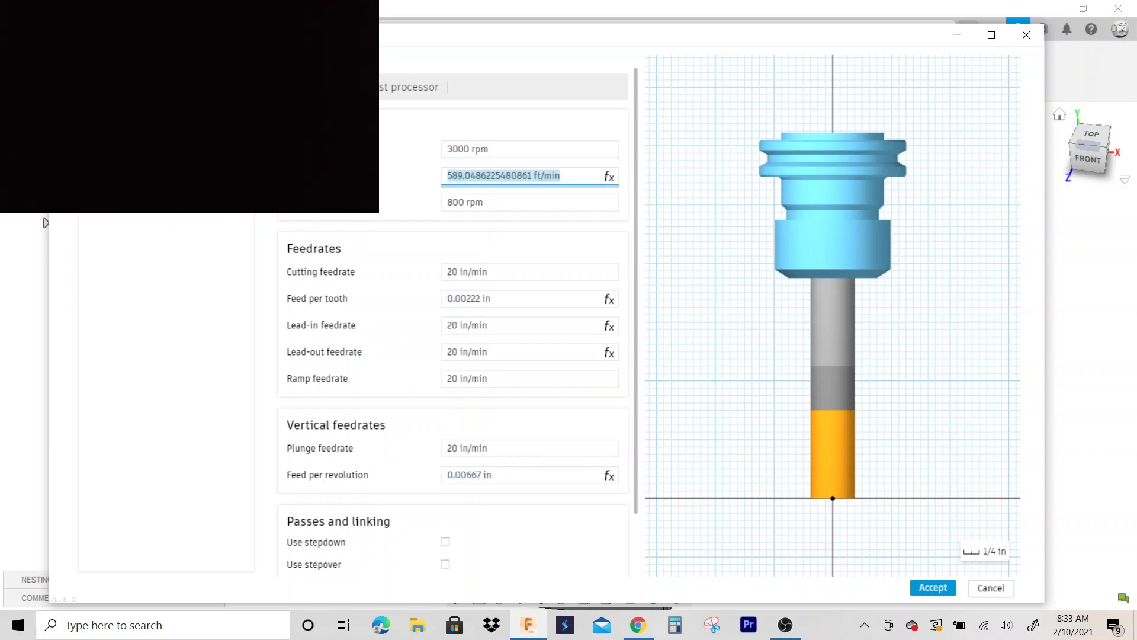
{"action": "key", "text": "Tab"}
{"action": "type", "text": "300"}
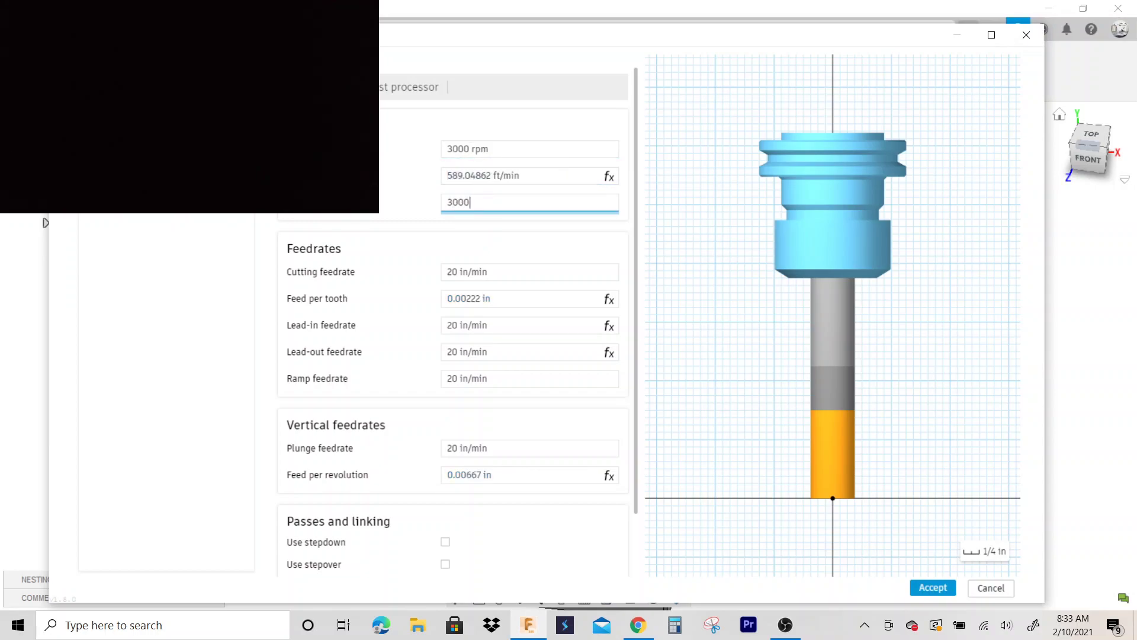
{"action": "key", "text": "Tab"}
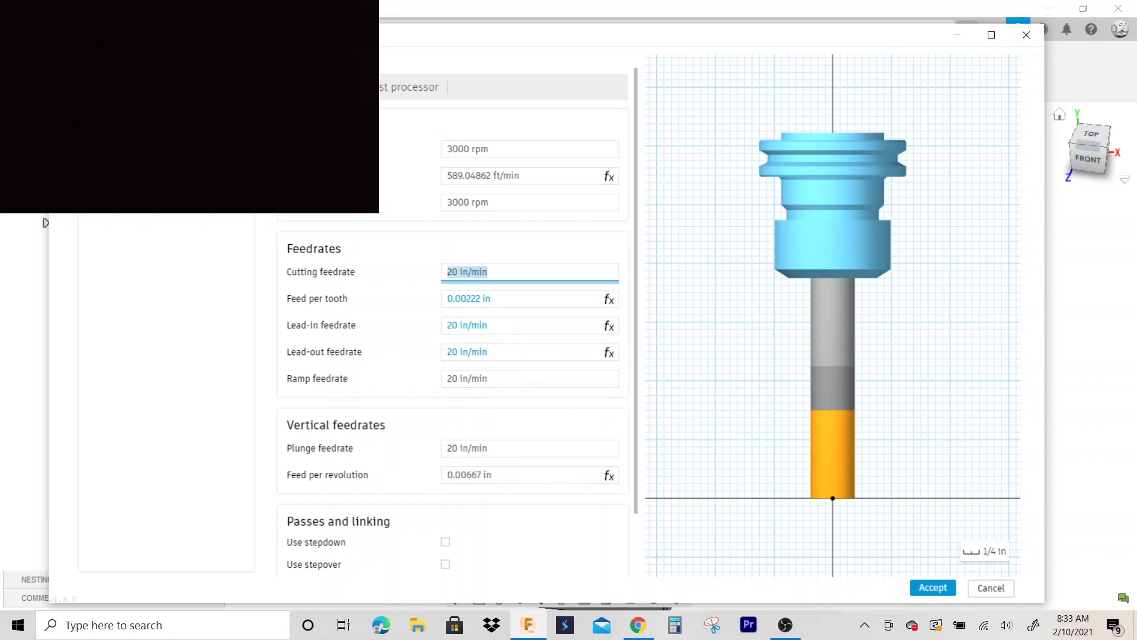
- Set the 3/4" EndMill's tool number to 1, accept the edits and use the tool for the Face operation
{"action": "left_click", "coordinate": [418, 96]}
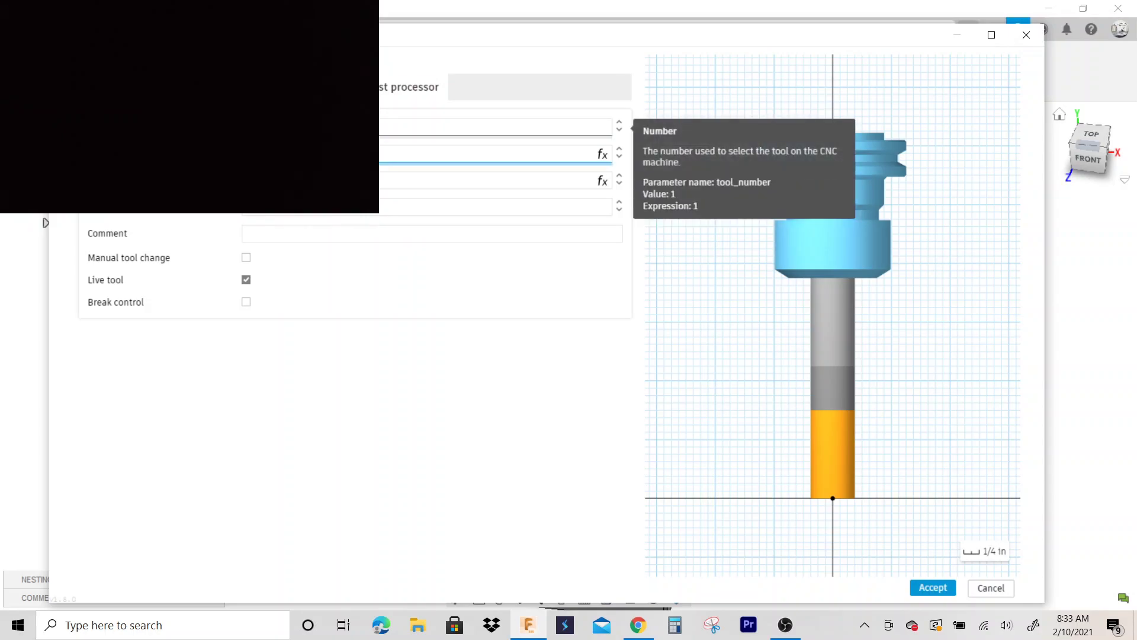
{"action": "left_click", "coordinate": [943, 589]}
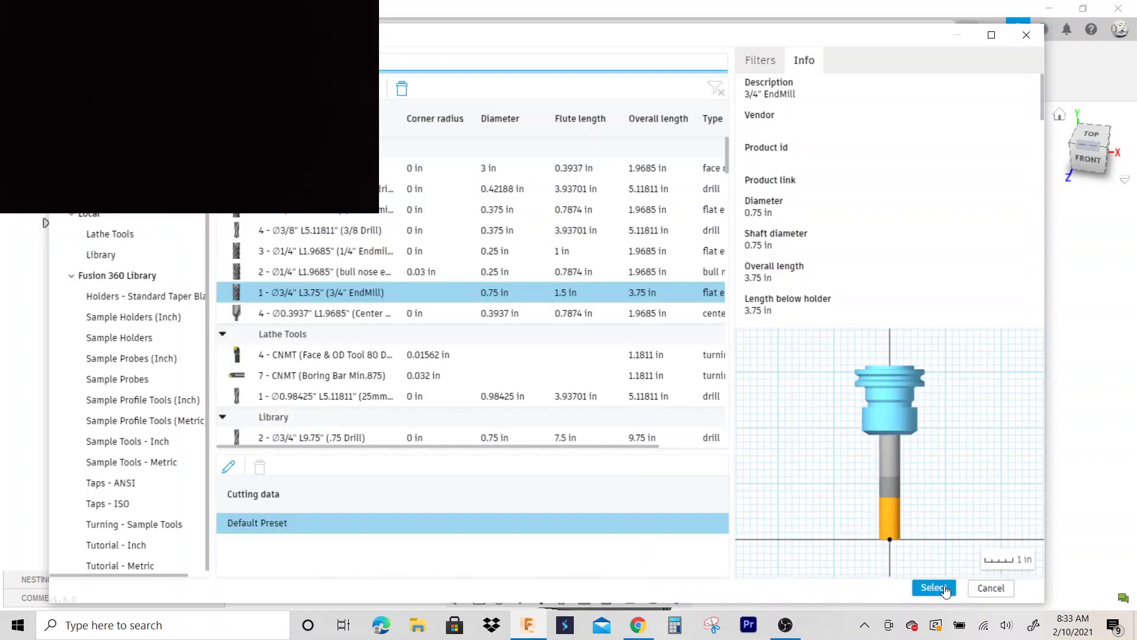
{"action": "left_click", "coordinate": [934, 587]}
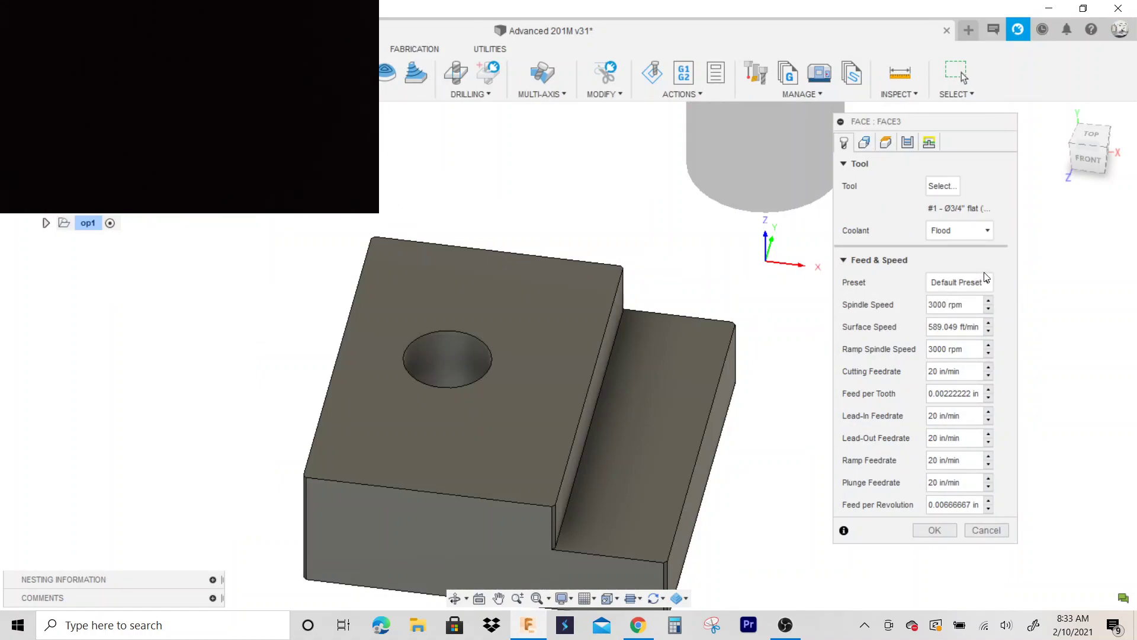
- Review the Face operation's stock contour from above and its clearance, retract, feed, top and bottom heights from the front
{"action": "left_click", "coordinate": [864, 142]}
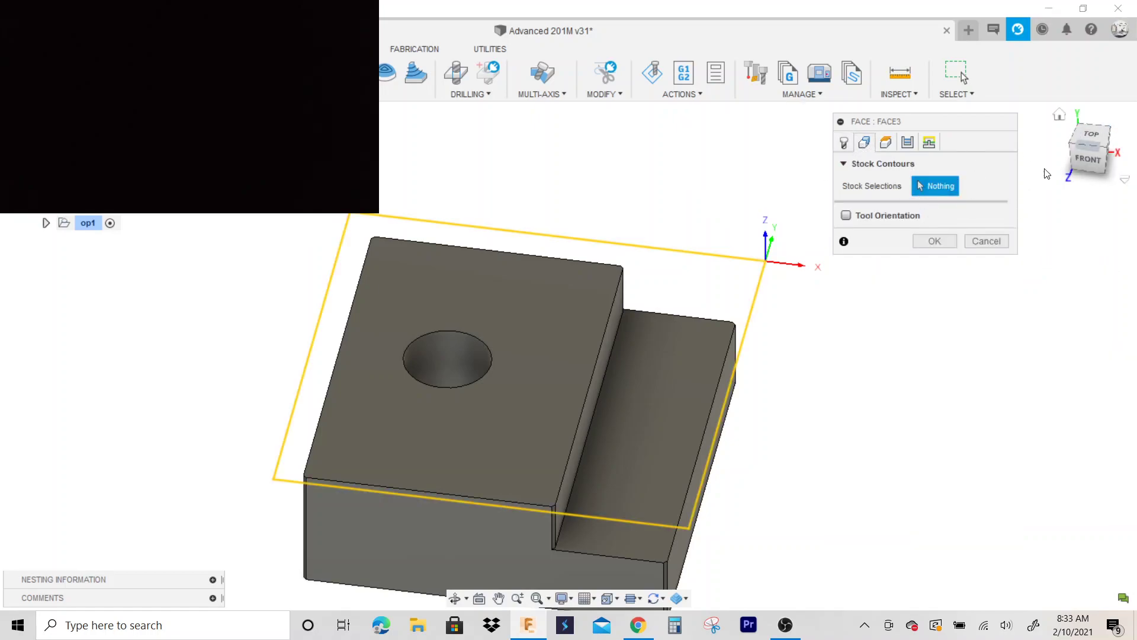
{"action": "left_click", "coordinate": [1100, 135]}
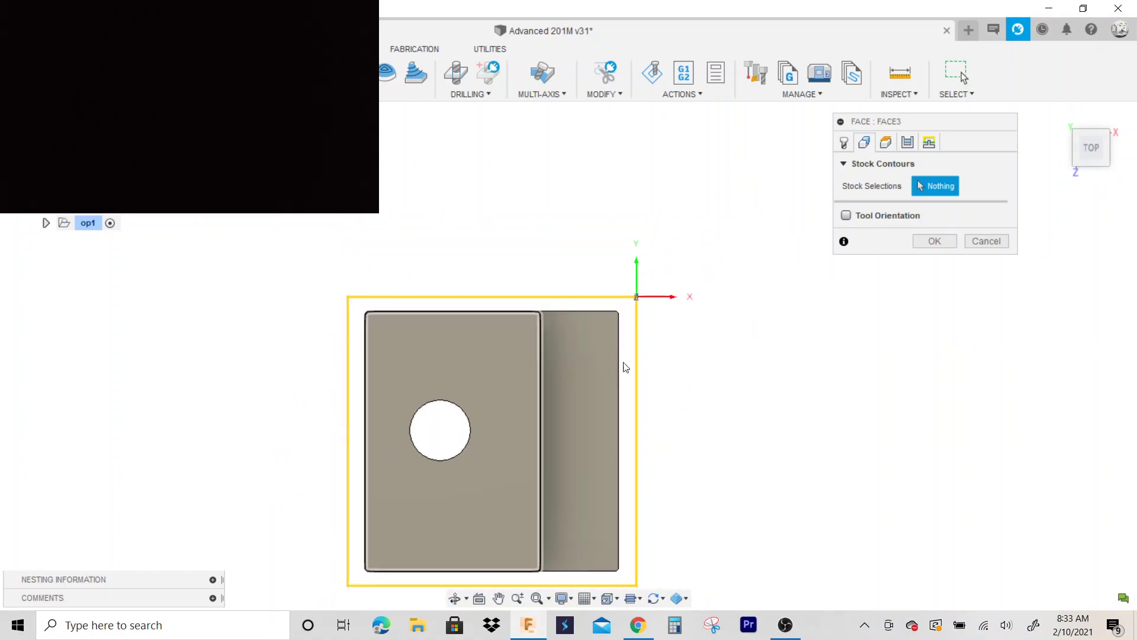
{"action": "left_click", "coordinate": [888, 142]}
{"action": "left_click_drag", "start_coordinate": [1090, 151], "coordinate": [1081, 95]}
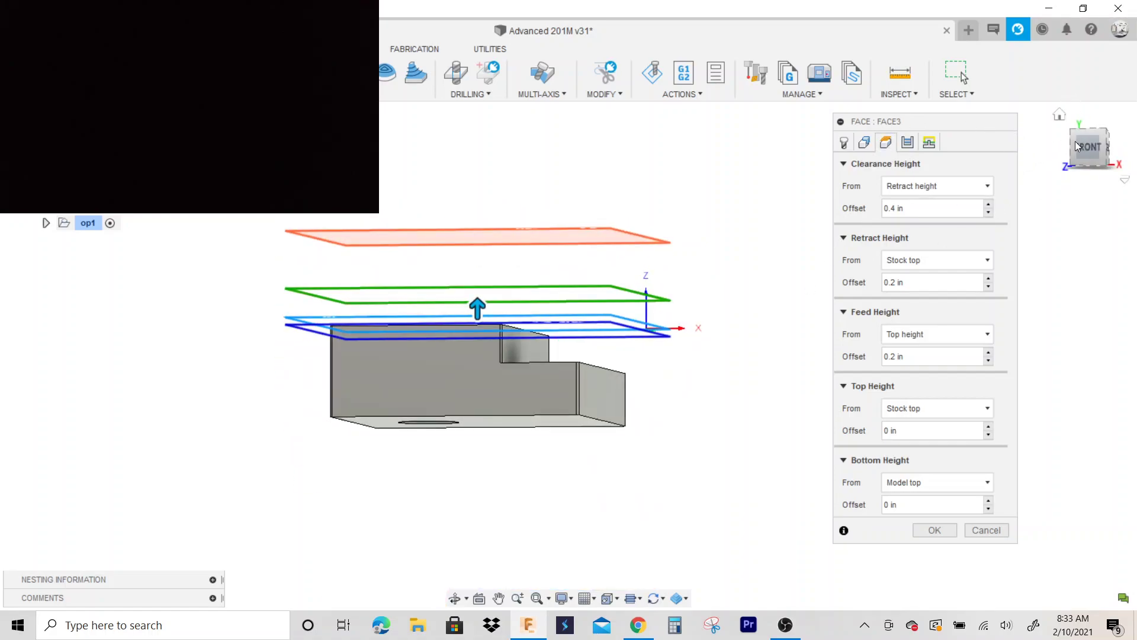
{"action": "left_click", "coordinate": [1095, 148]}
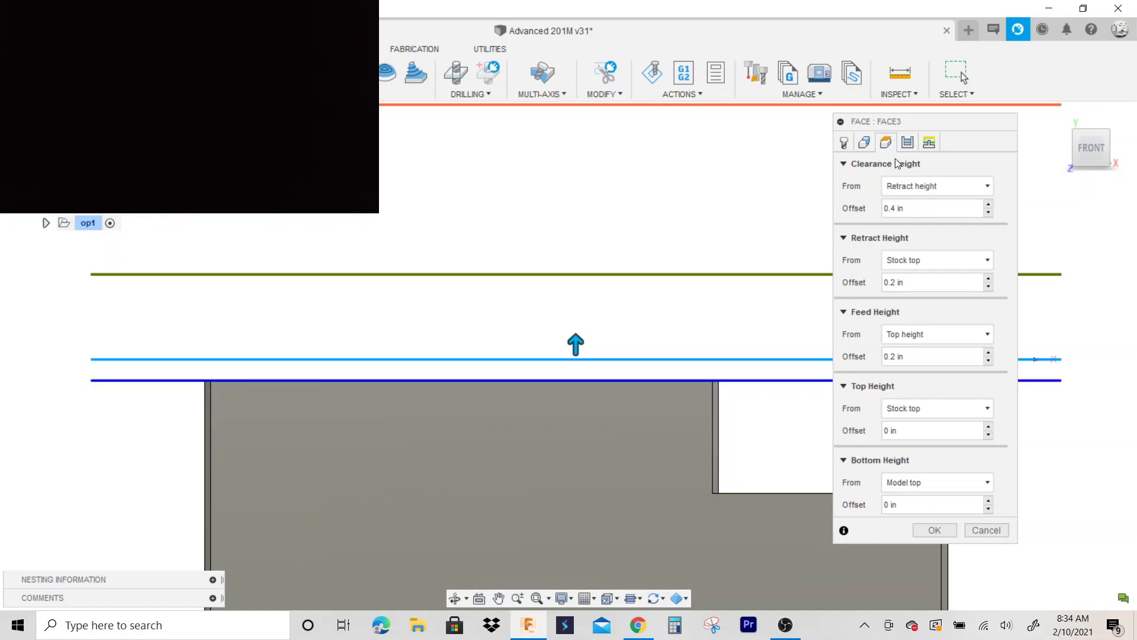
- Check the Face operation's passes, multiple depths and linking settings, and create the operation with Multiple Depths off
{"action": "left_click", "coordinate": [908, 142]}
{"action": "scroll", "coordinate": [714, 287], "scroll_direction": "down", "scroll_amount": 4}
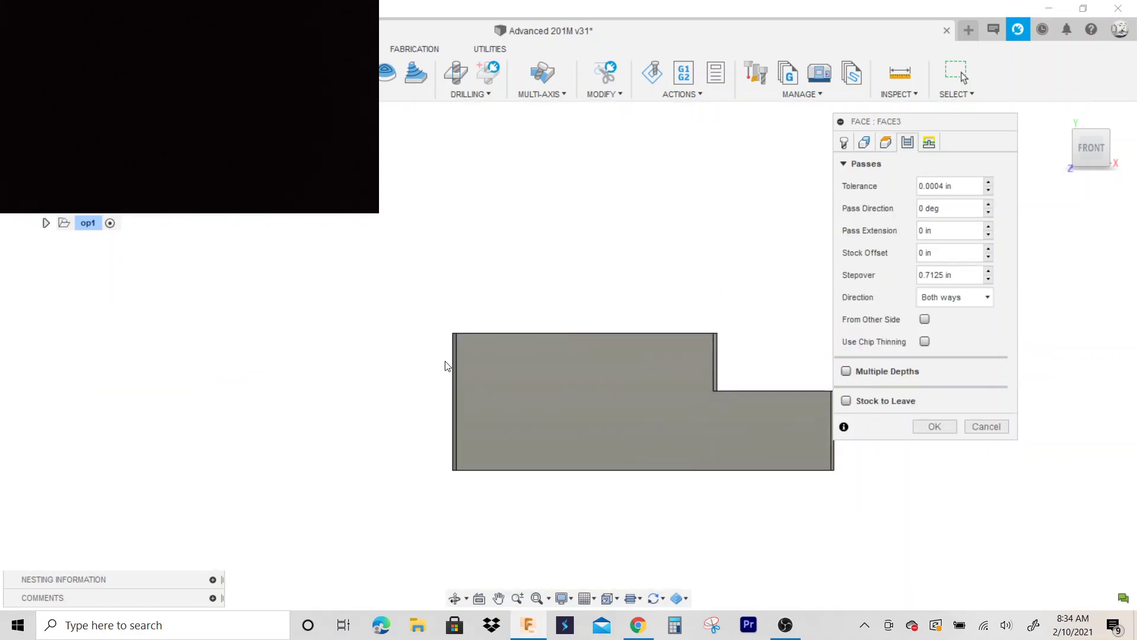
{"action": "left_click_drag", "start_coordinate": [1091, 148], "coordinate": [1091, 176]}
{"action": "left_click", "coordinate": [846, 371]}
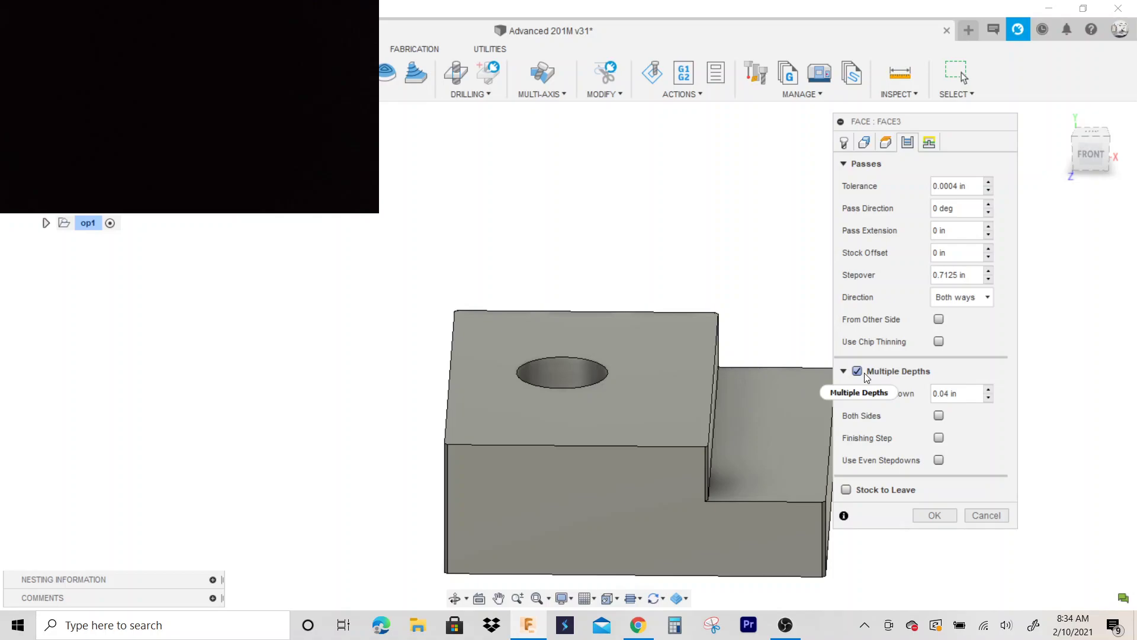
{"action": "left_click", "coordinate": [865, 374]}
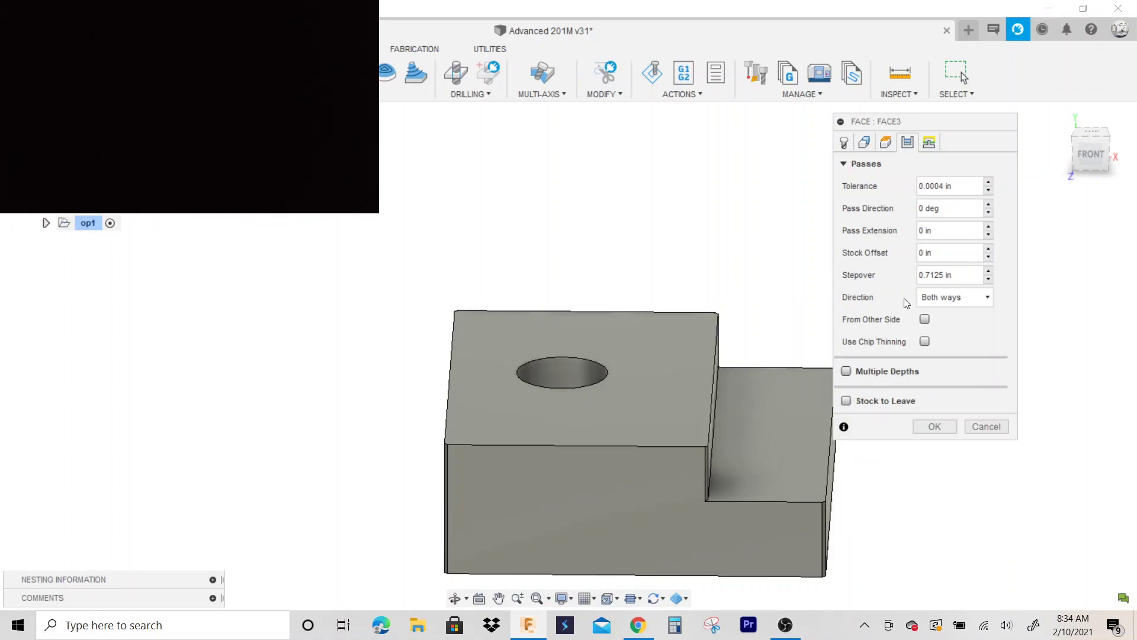
{"action": "left_click", "coordinate": [929, 142]}
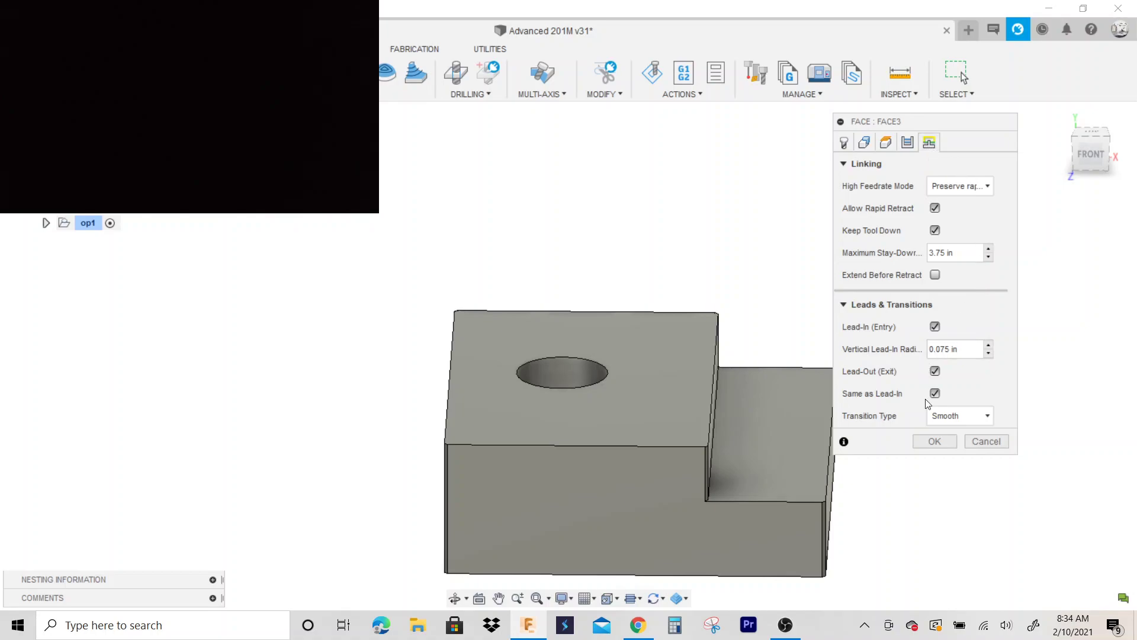
{"action": "left_click", "coordinate": [935, 441]}
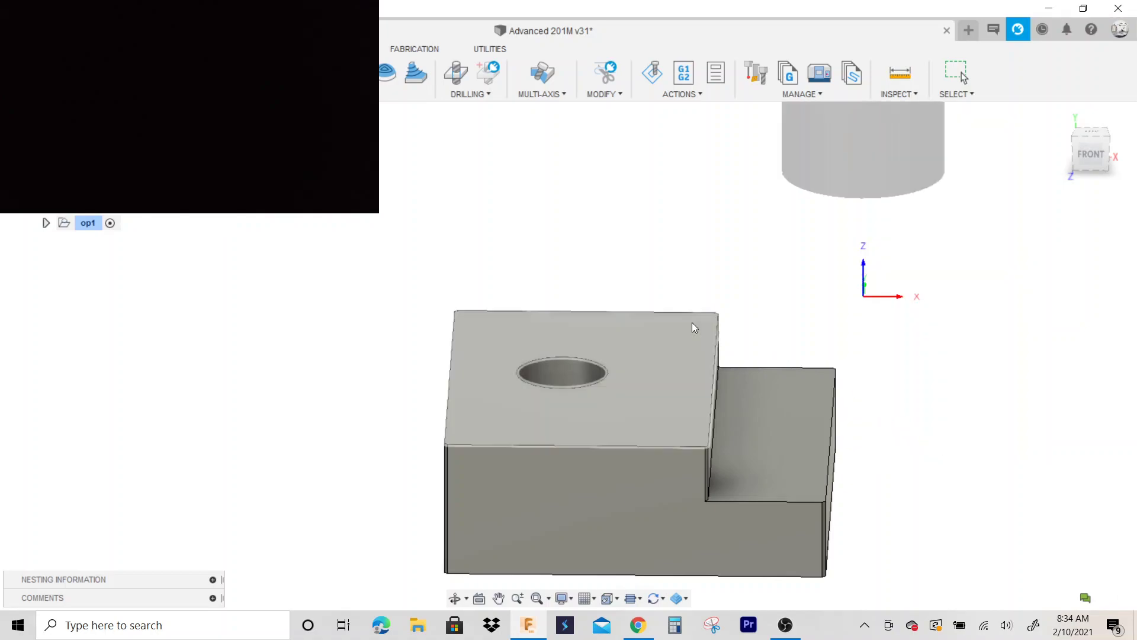
- Simulate the facing toolpath from the front, inspect the cut stock from above, and close the simulation
{"action": "scroll", "coordinate": [540, 309], "scroll_direction": "down", "scroll_amount": 3}
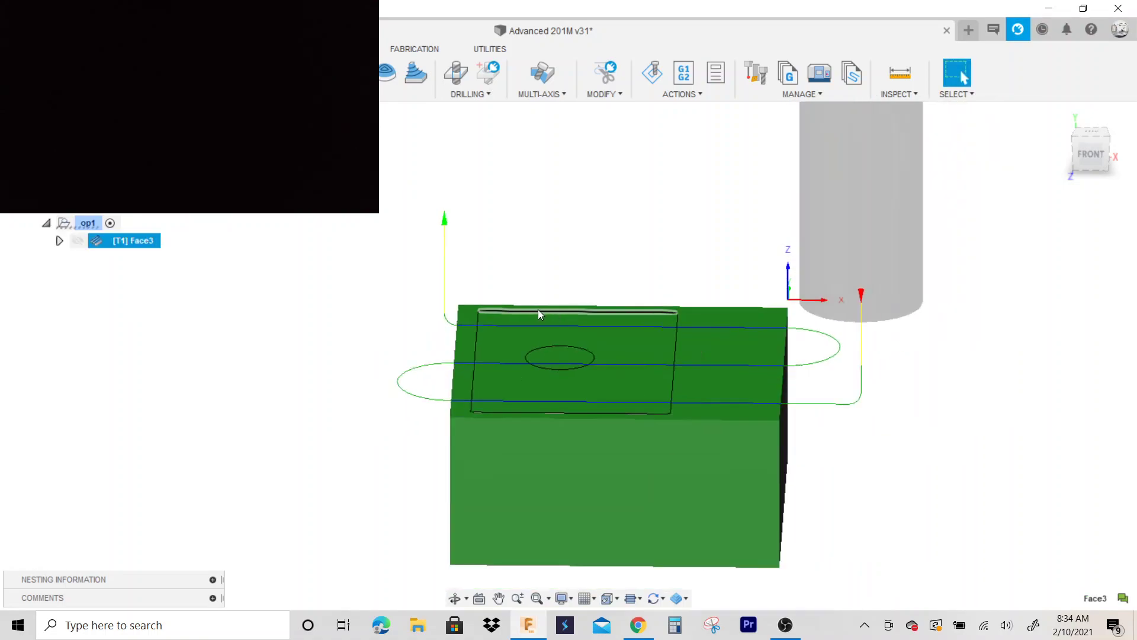
{"action": "left_click", "coordinate": [1093, 170]}
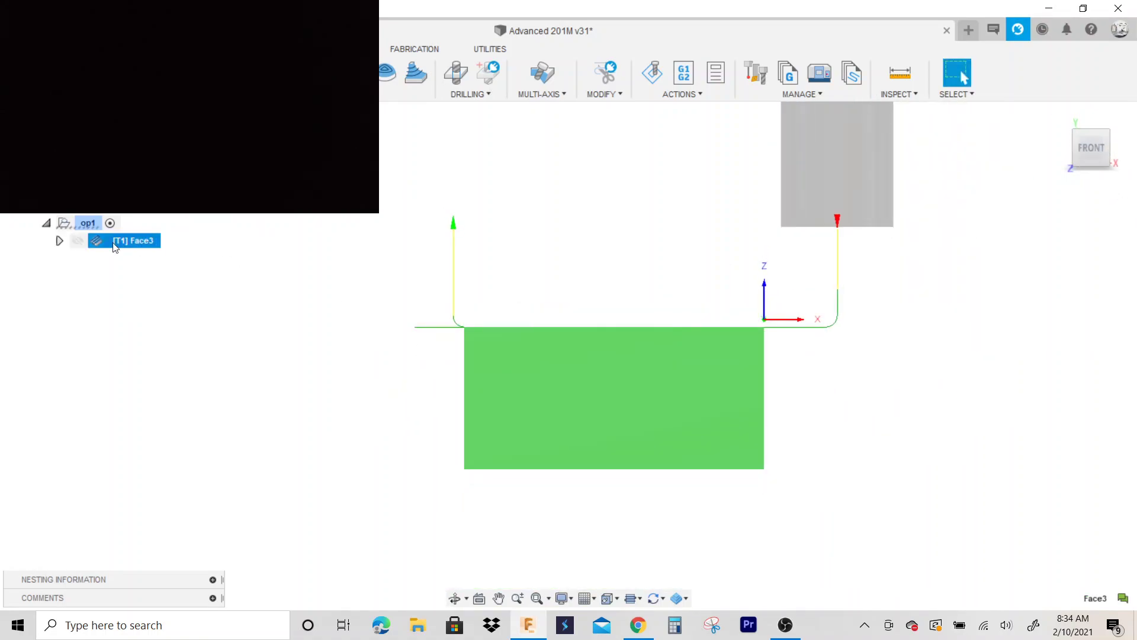
{"action": "right_click", "coordinate": [114, 245]}
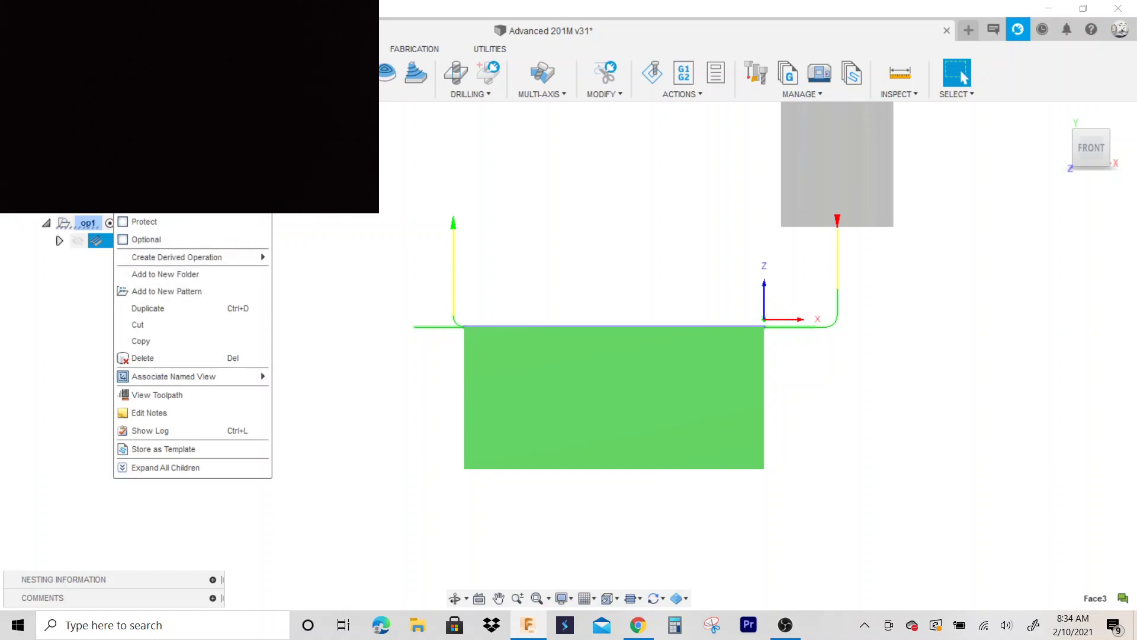
{"action": "left_click", "coordinate": [155, 123]}
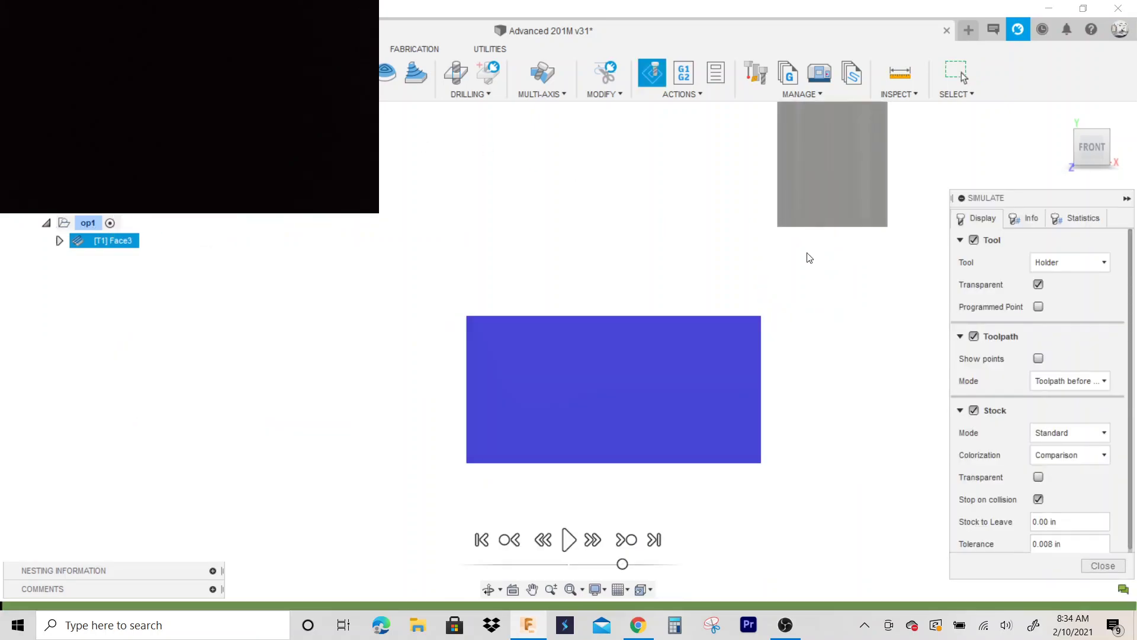
{"action": "left_click", "coordinate": [567, 540]}
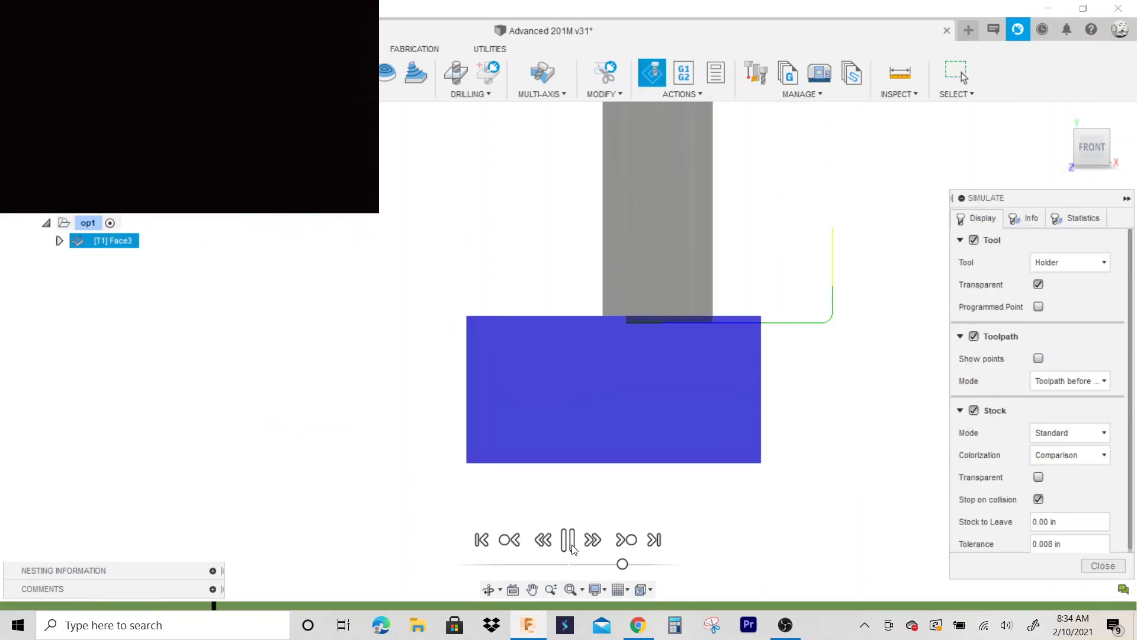
{"action": "left_click_drag", "start_coordinate": [1091, 152], "coordinate": [1091, 186]}
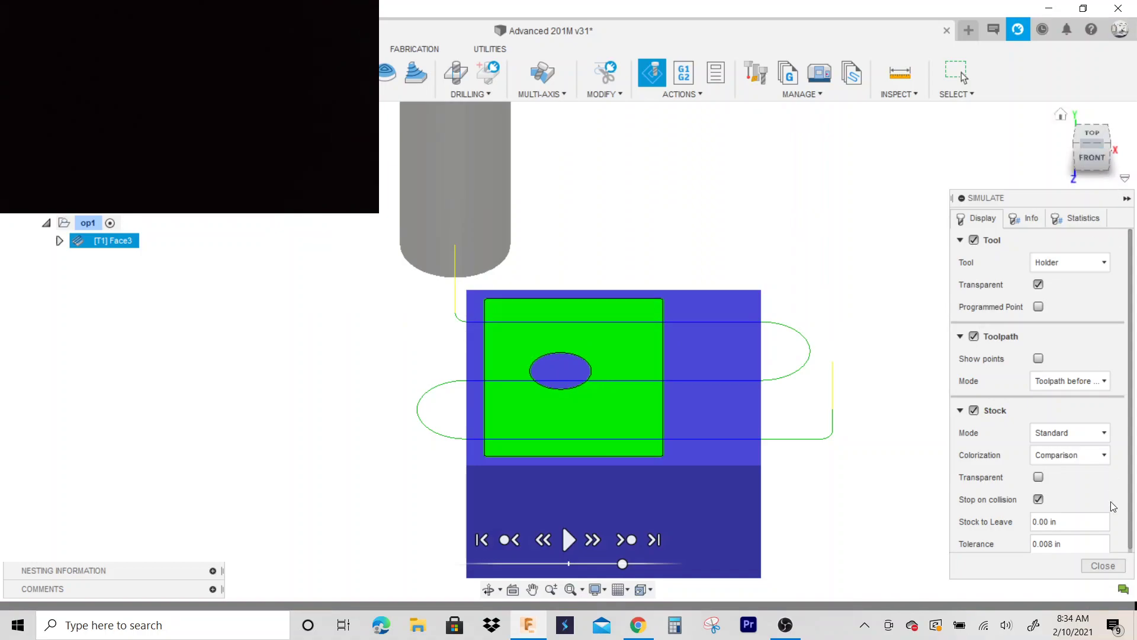
{"action": "left_click", "coordinate": [1103, 566]}
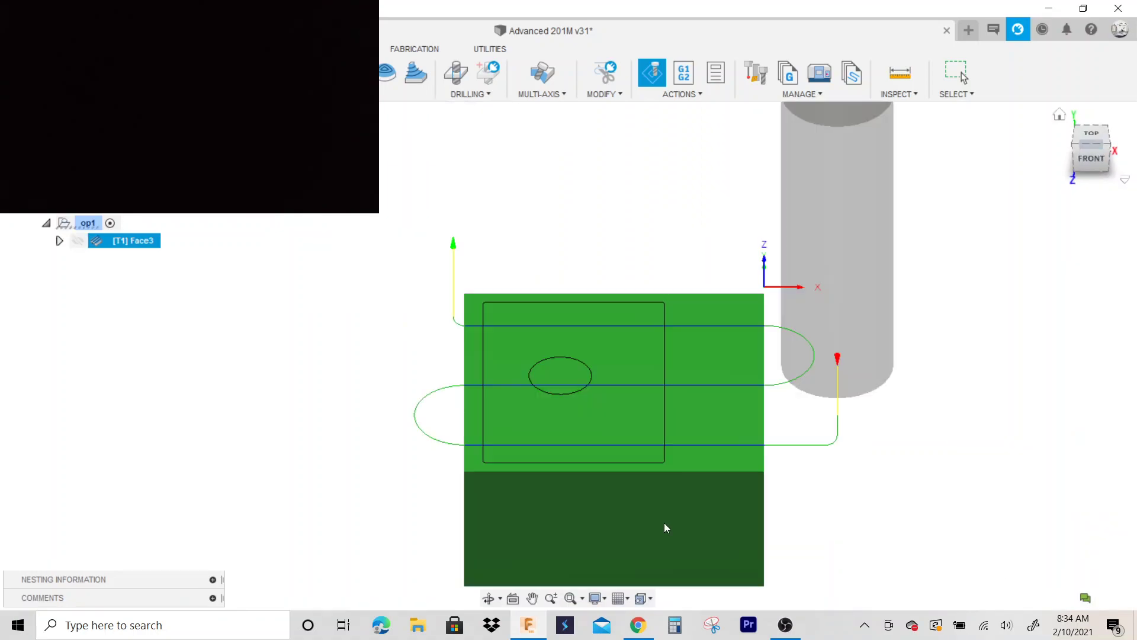
- Rename the facing operation as Face and save the design with the version description User Saved
{"action": "double_click", "coordinate": [152, 242]}
{"action": "left_click", "coordinate": [152, 239]}
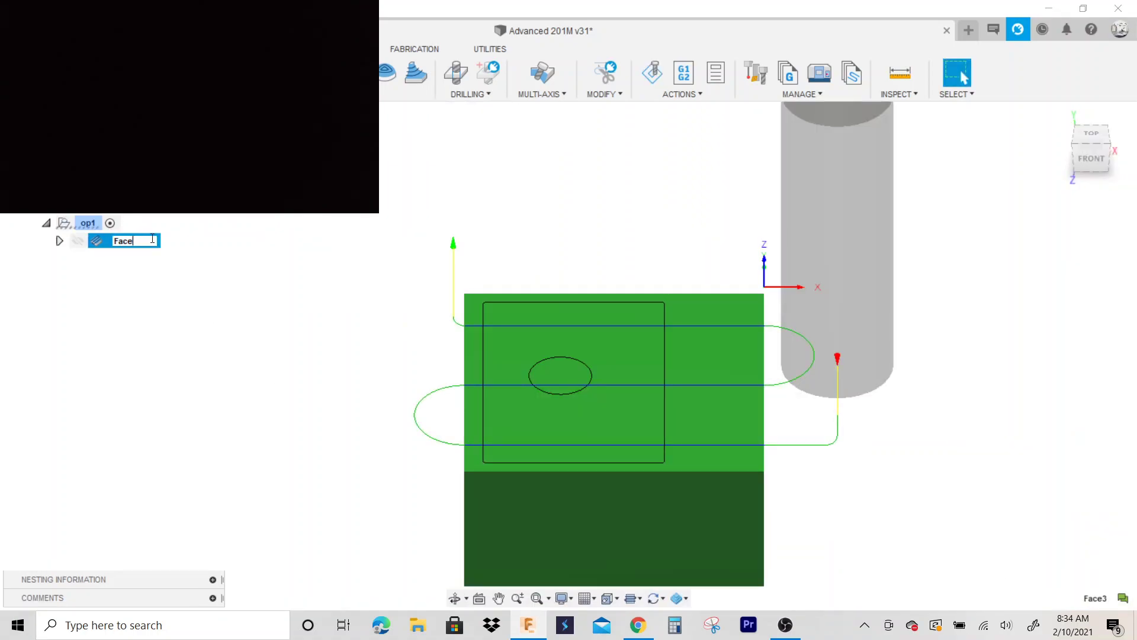
{"action": "key", "text": "Return"}
{"action": "key", "text": "Escape"}
{"action": "key", "text": "ctrl+s"}
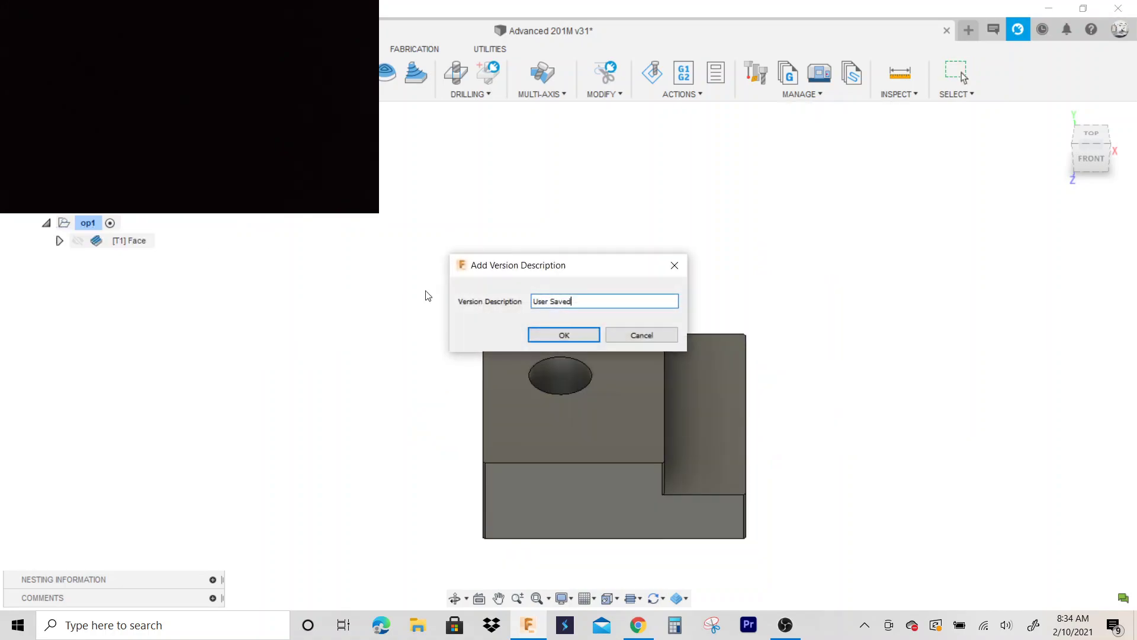
{"action": "left_click", "coordinate": [566, 333]}
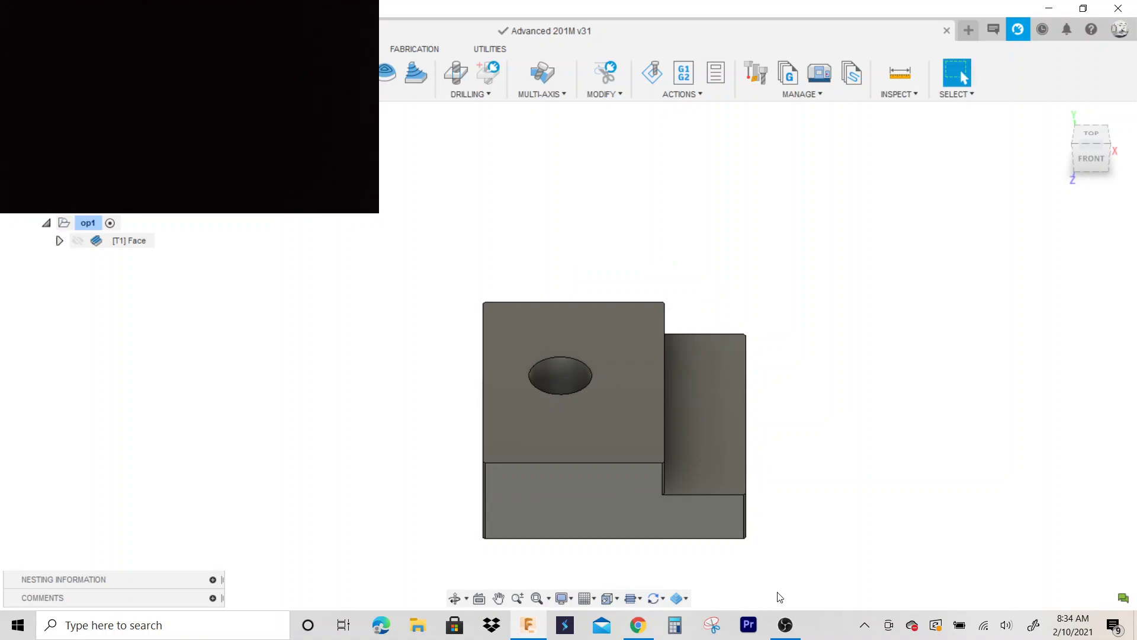
{"action": "left_click", "coordinate": [786, 626]}
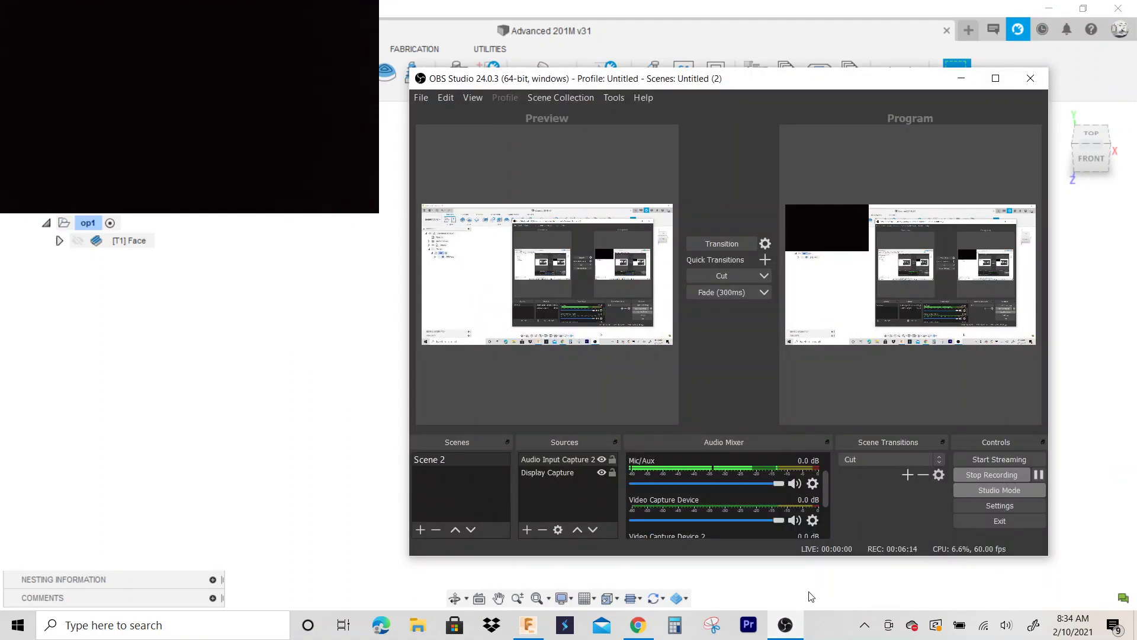
{"action": "left_click", "coordinate": [786, 624]}
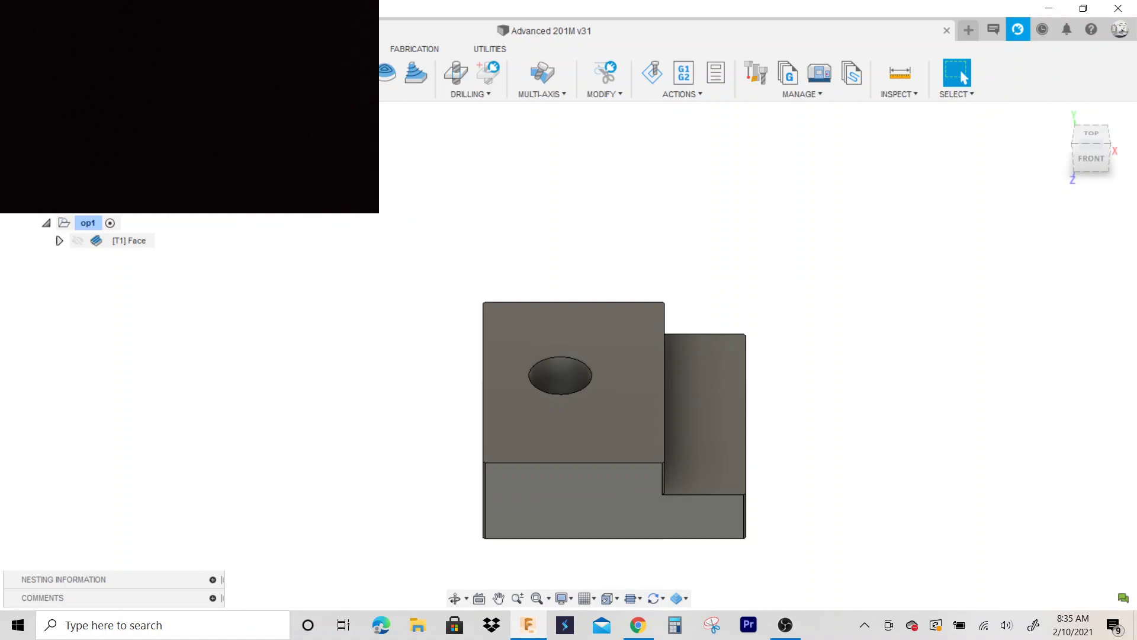
- Start a 2D Contour operation with the #1 3/4" flat end mill and select the outer edge of the block's bottom face as the contour
{"action": "left_click", "coordinate": [230, 94]}
{"action": "left_click", "coordinate": [204, 158]}
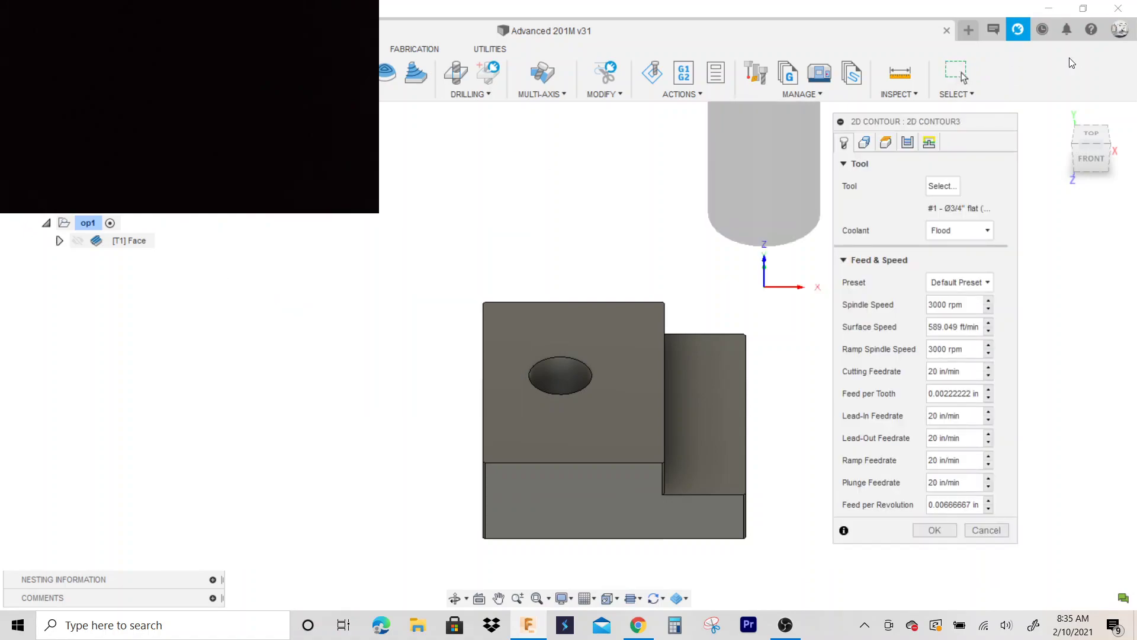
{"action": "middle_click_drag", "start_coordinate": [1059, 113], "coordinate": [1065, 112], "text": "shift"}
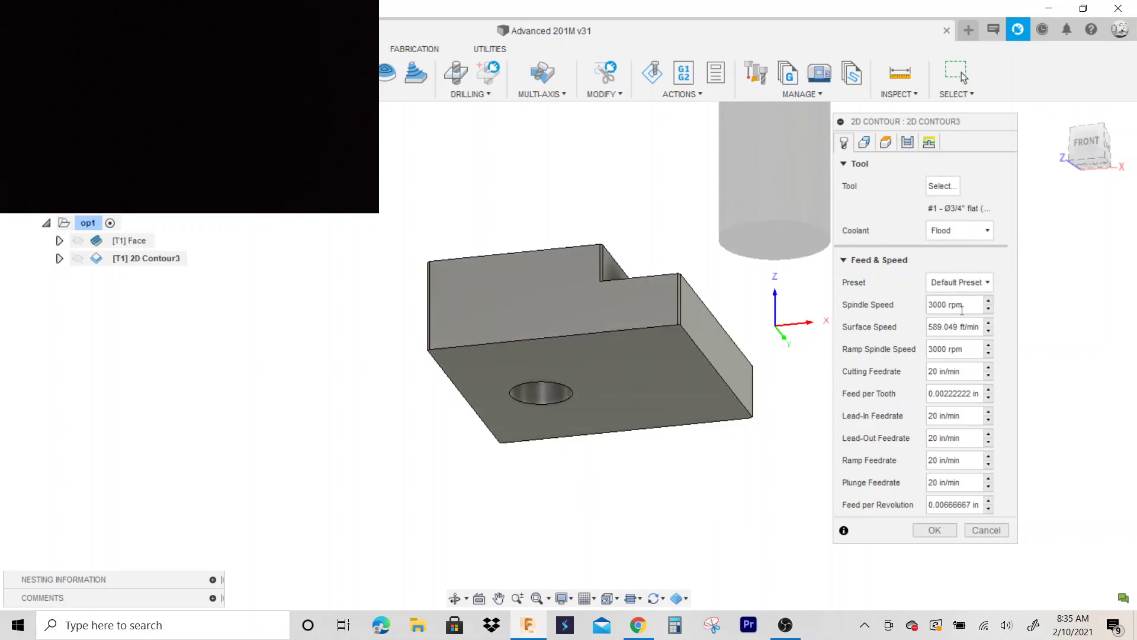
{"action": "left_click_drag", "start_coordinate": [957, 391], "coordinate": [962, 448]}
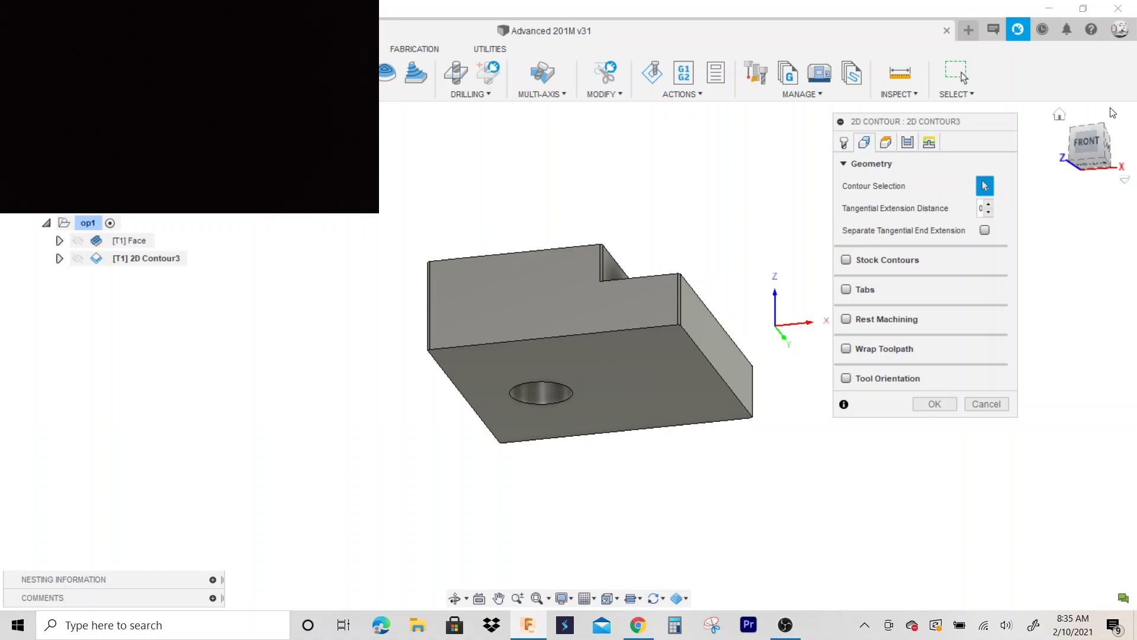
{"action": "left_click", "coordinate": [1087, 173]}
{"action": "left_click_drag", "start_coordinate": [1088, 174], "coordinate": [1088, 139]}
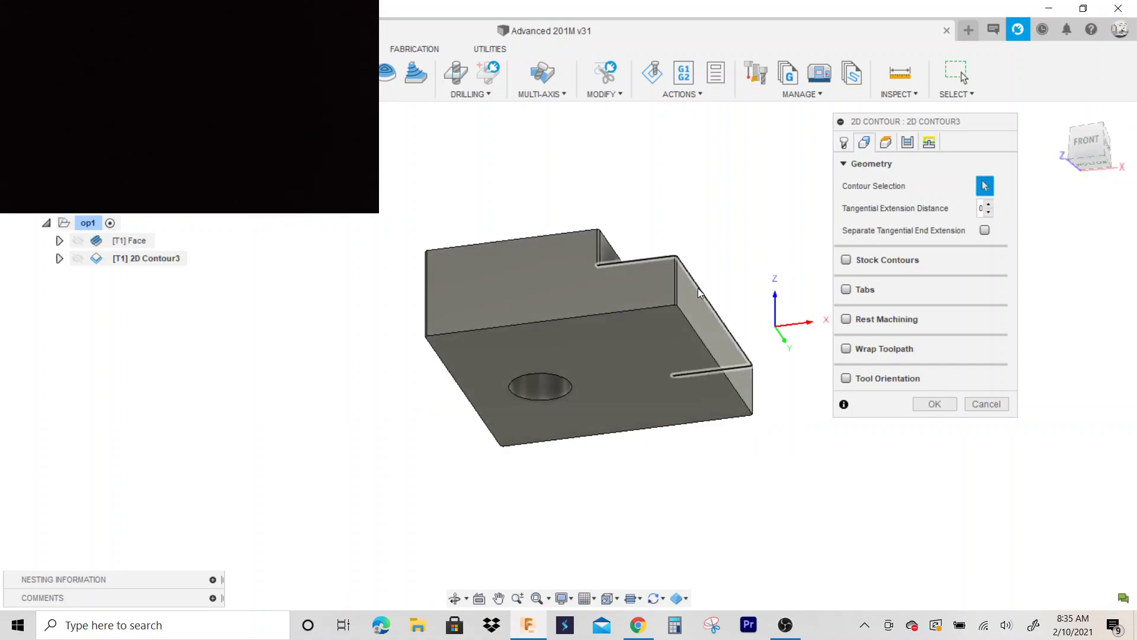
{"action": "left_click", "coordinate": [662, 304]}
{"action": "left_click", "coordinate": [1089, 138]}
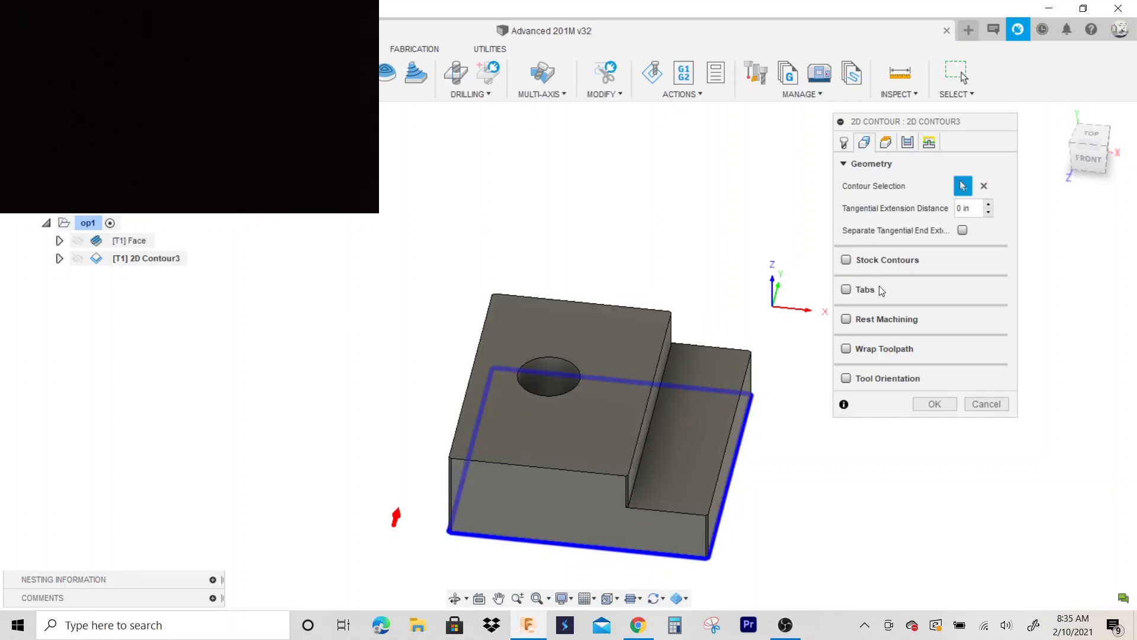
- Set the 2D contour's bottom height from Model bottom with a small negative offset and create the operation
{"action": "left_click", "coordinate": [887, 143]}
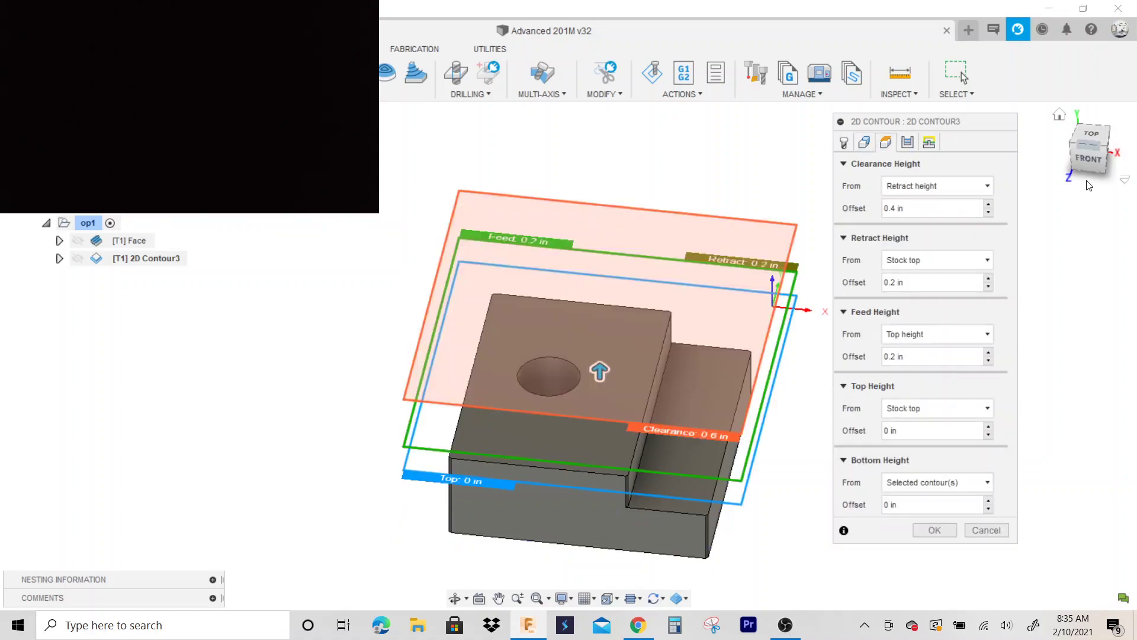
{"action": "left_click", "coordinate": [1090, 158]}
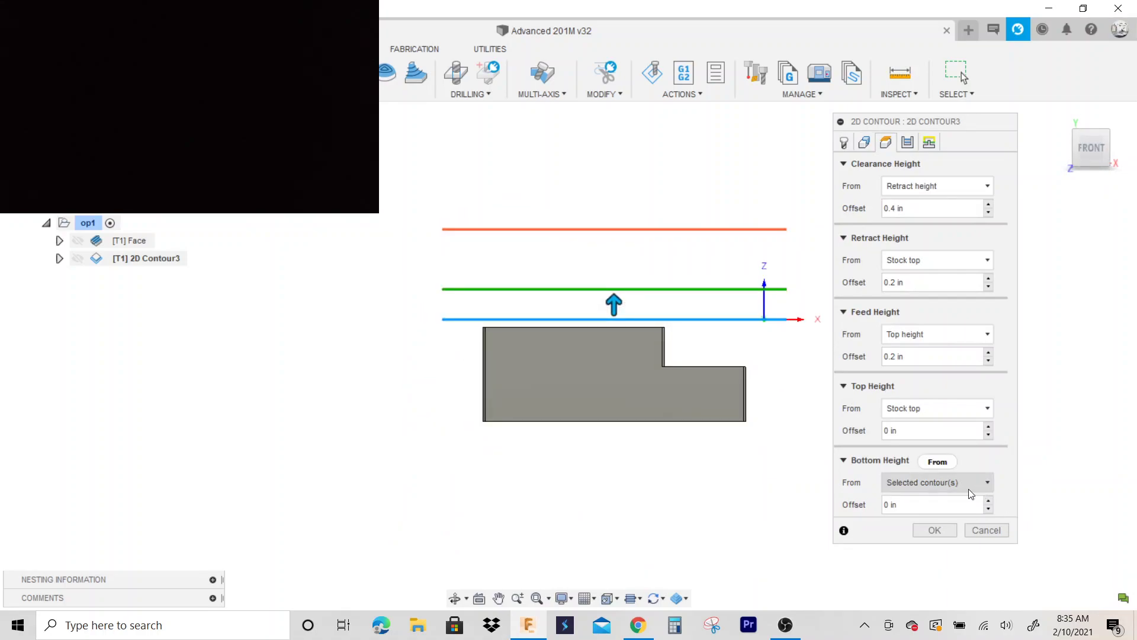
{"action": "left_click", "coordinate": [969, 489]}
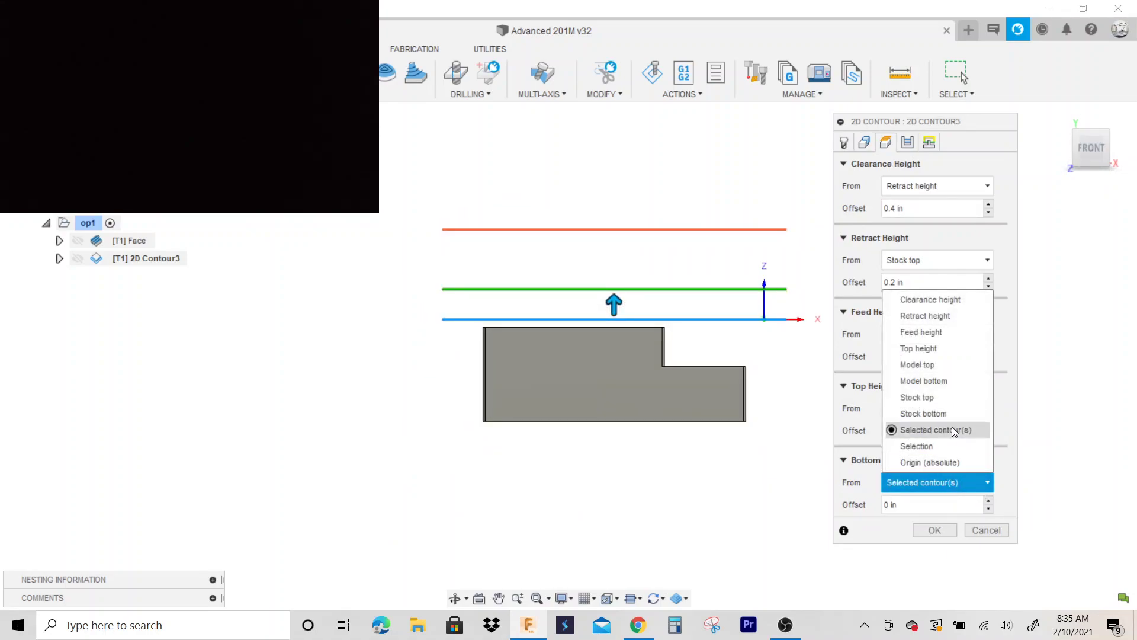
{"action": "left_click", "coordinate": [955, 380]}
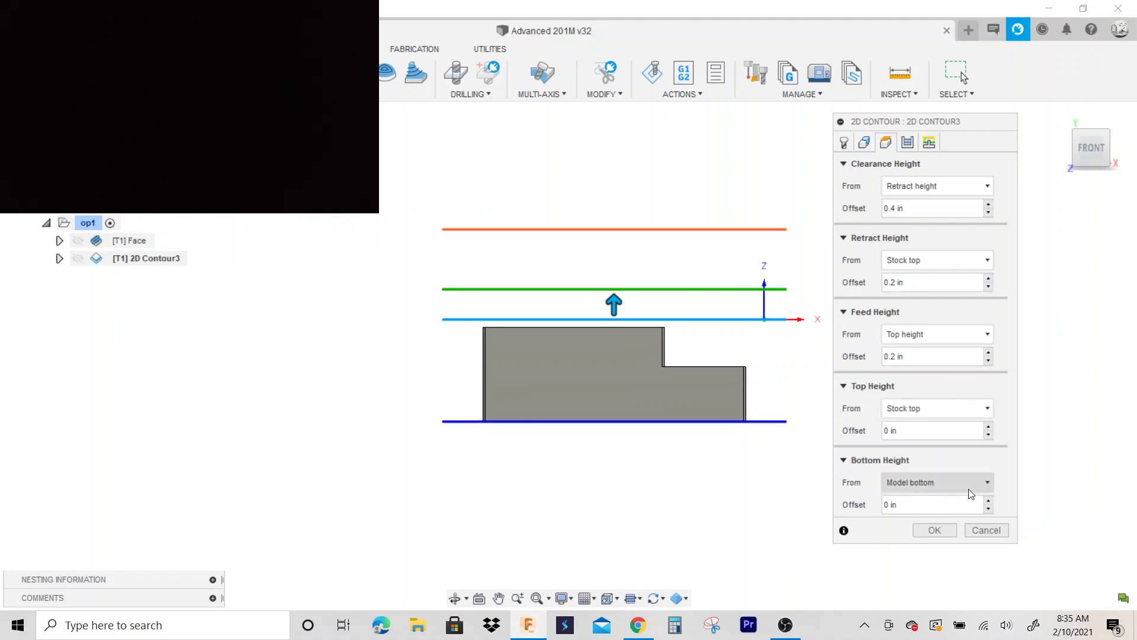
{"action": "mouse_move", "coordinate": [964, 481]}
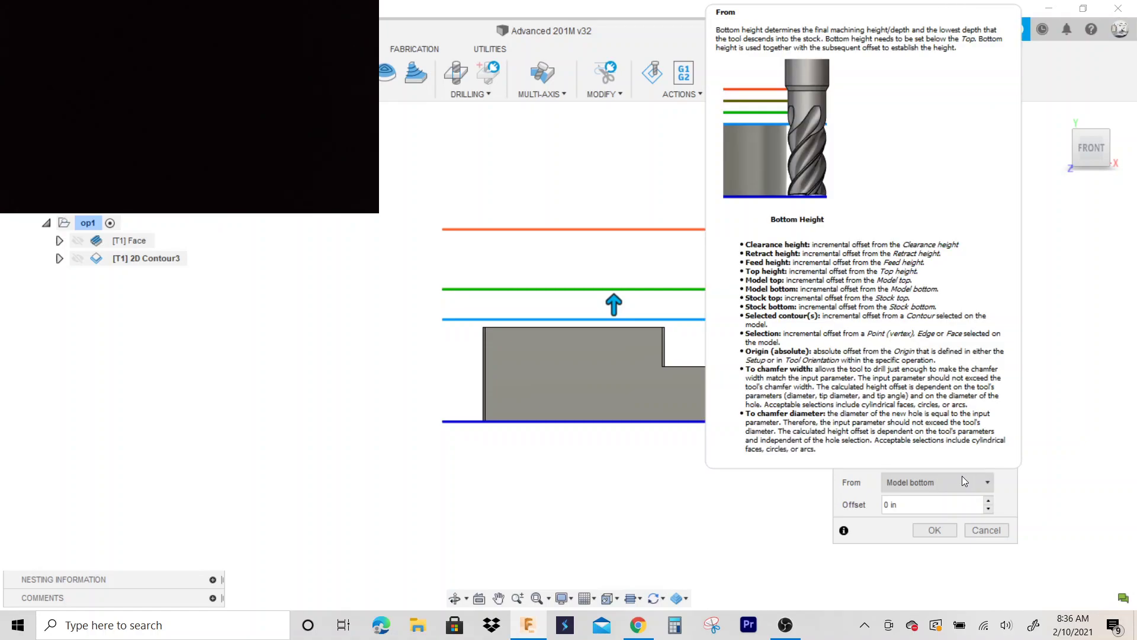
{"action": "left_click", "coordinate": [964, 481]}
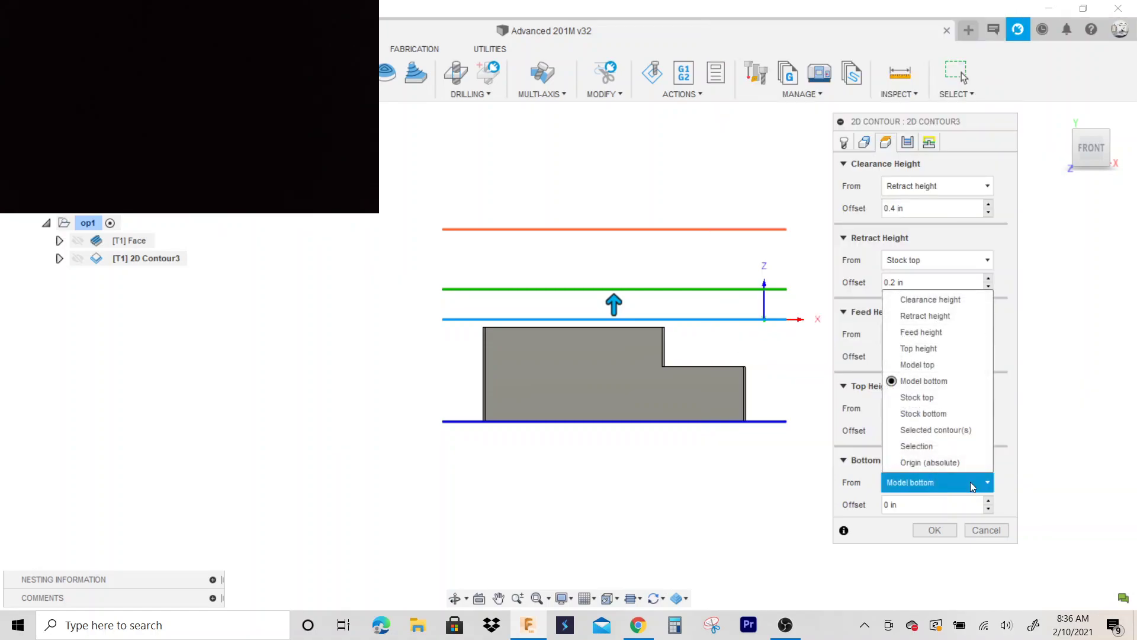
{"action": "left_click", "coordinate": [946, 489]}
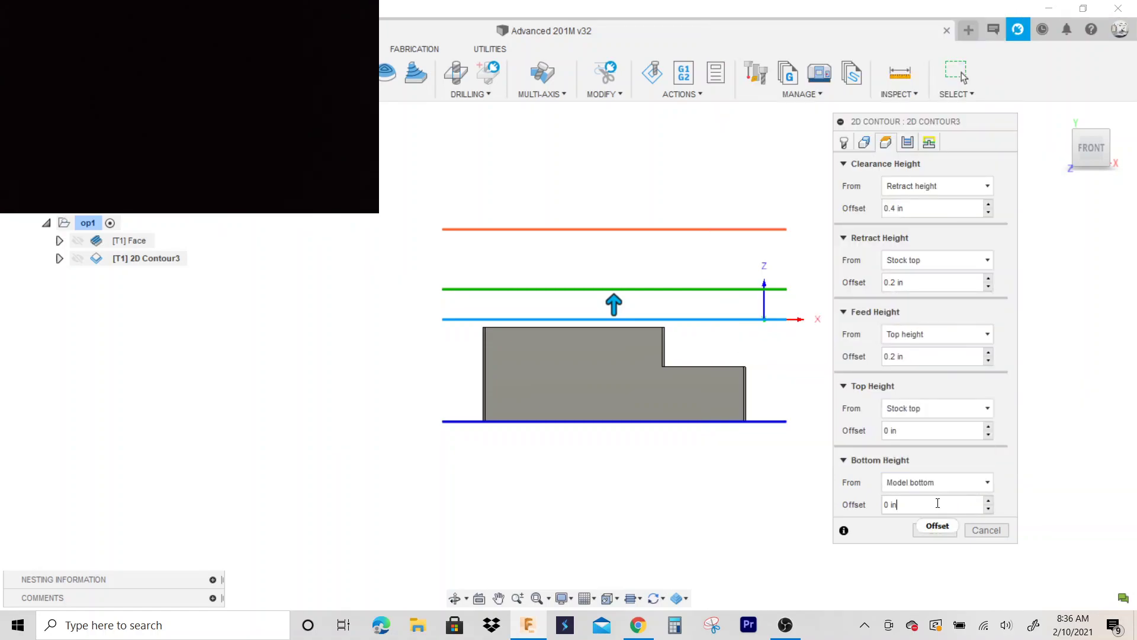
{"action": "left_click", "coordinate": [937, 506]}
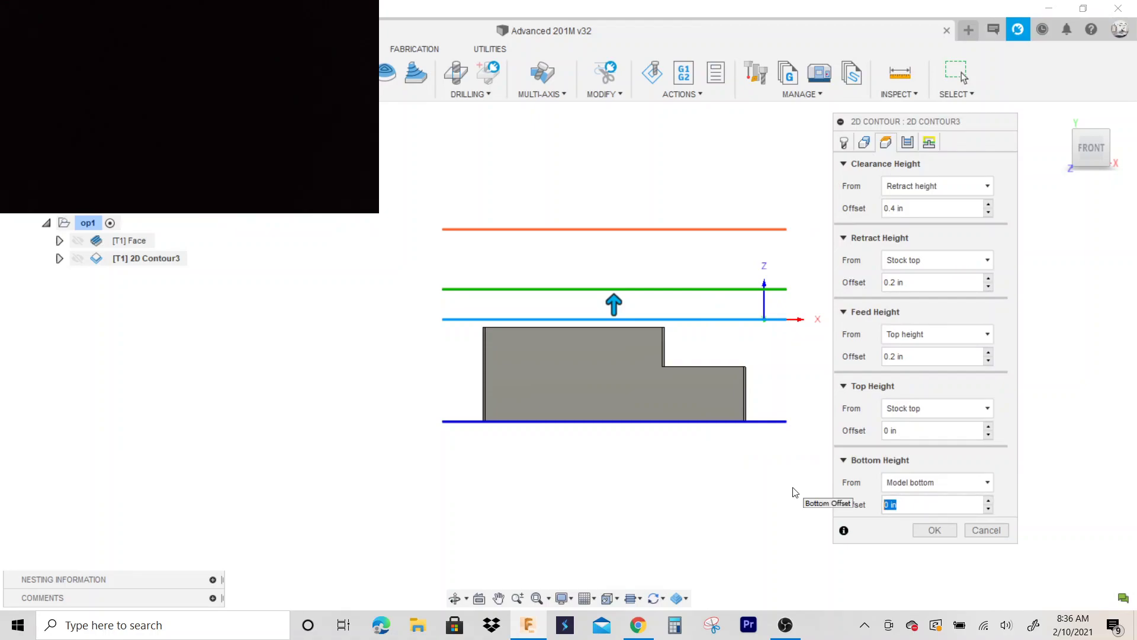
{"action": "type", "text": "-.05"}
{"action": "key", "text": "Return"}
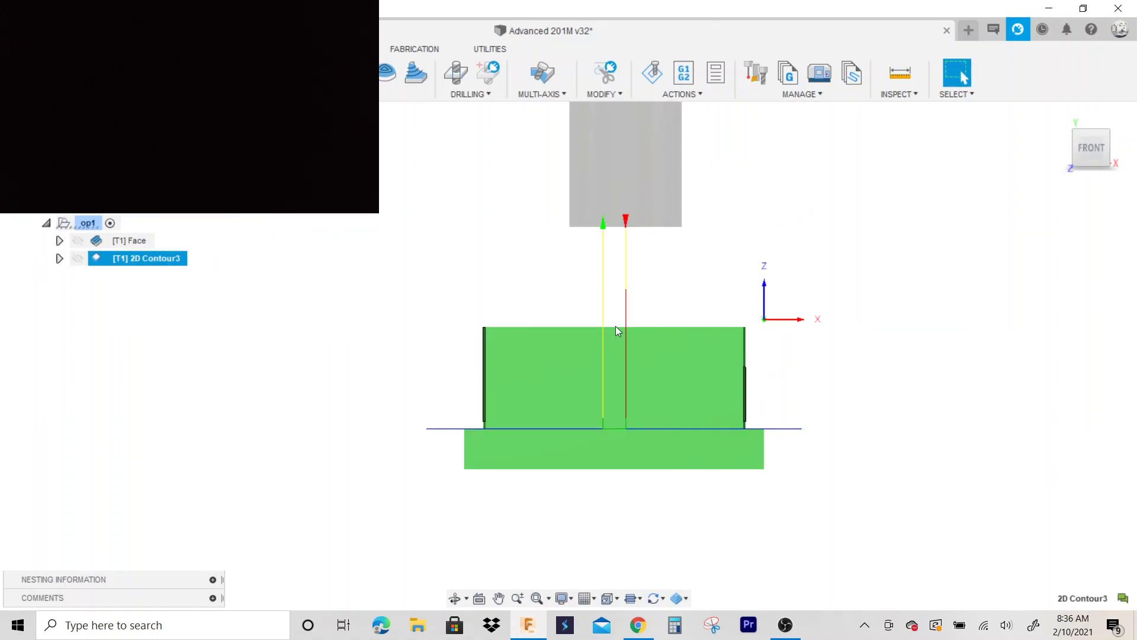
- Rename the 2D contour operation as Outside Parameter
{"action": "scroll", "coordinate": [456, 455], "scroll_direction": "up", "scroll_amount": 3}
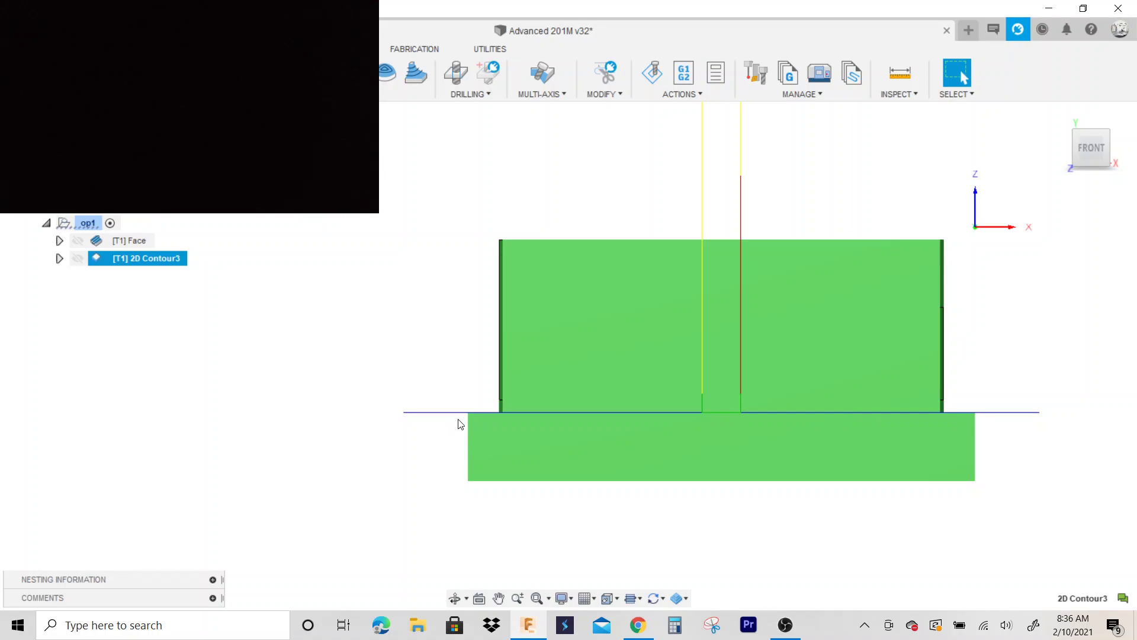
{"action": "left_click", "coordinate": [148, 259]}
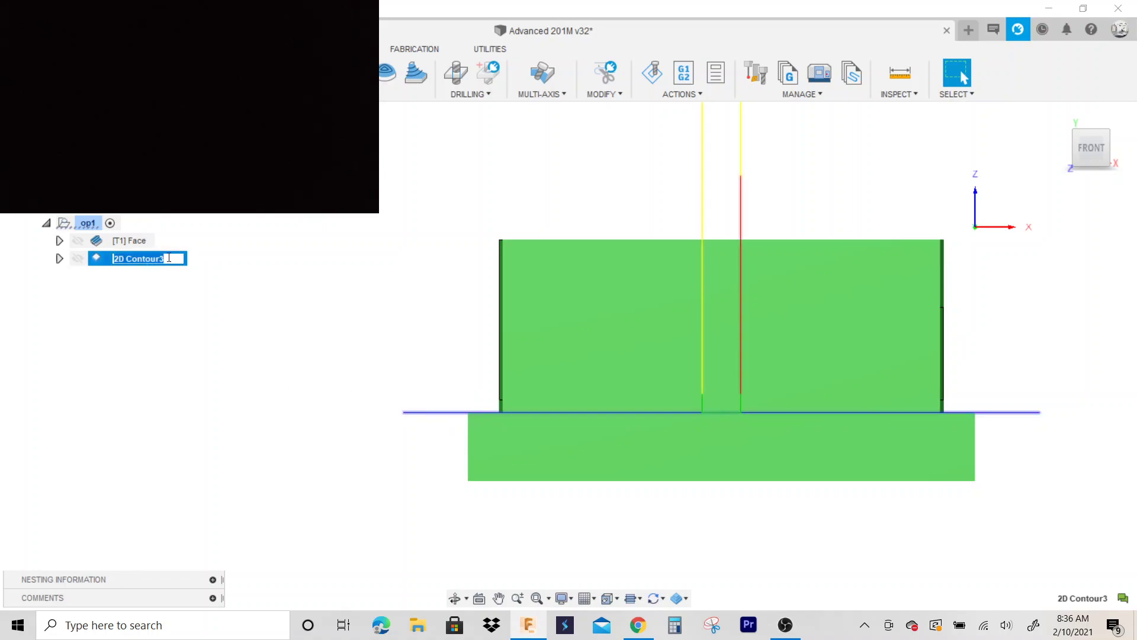
{"action": "left_click", "coordinate": [170, 258]}
{"action": "left_click_drag", "start_coordinate": [170, 258], "coordinate": [25, 261]}
{"action": "type", "text": "Outside Parame"}
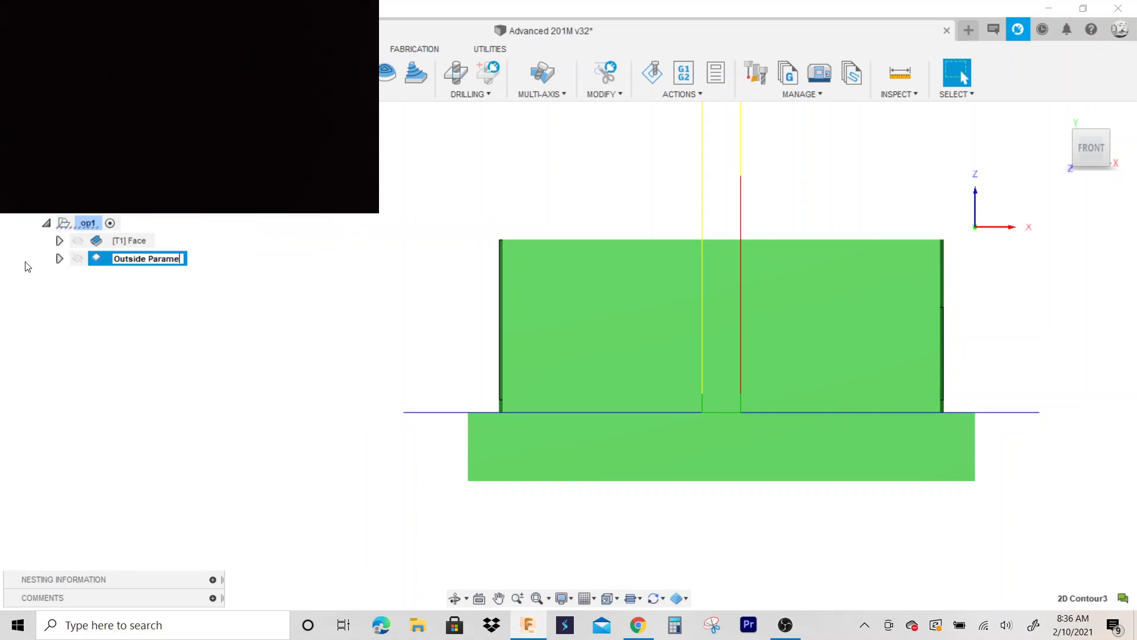
{"action": "type", "text": "ter"}
{"action": "key", "text": "Return"}
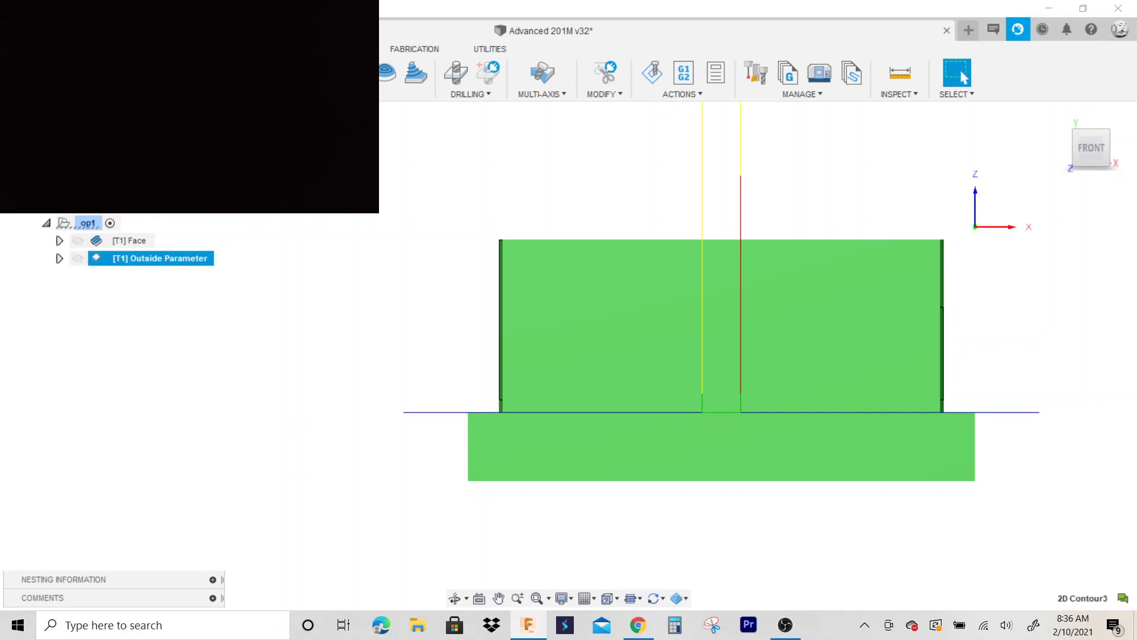
- Edit the Outside Parameter operation's passes to use the Wear compensation type and regenerate the toolpath
{"action": "left_click_drag", "start_coordinate": [1096, 151], "coordinate": [1045, 159]}
{"action": "scroll", "coordinate": [521, 298], "scroll_direction": "down", "scroll_amount": 5}
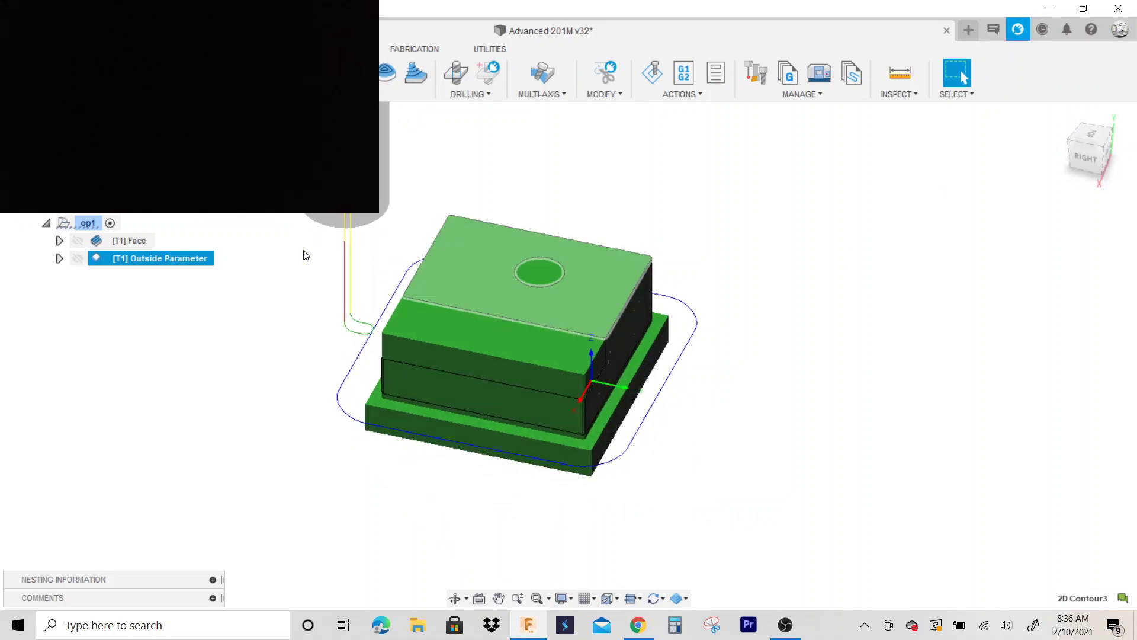
{"action": "right_click", "coordinate": [137, 258]}
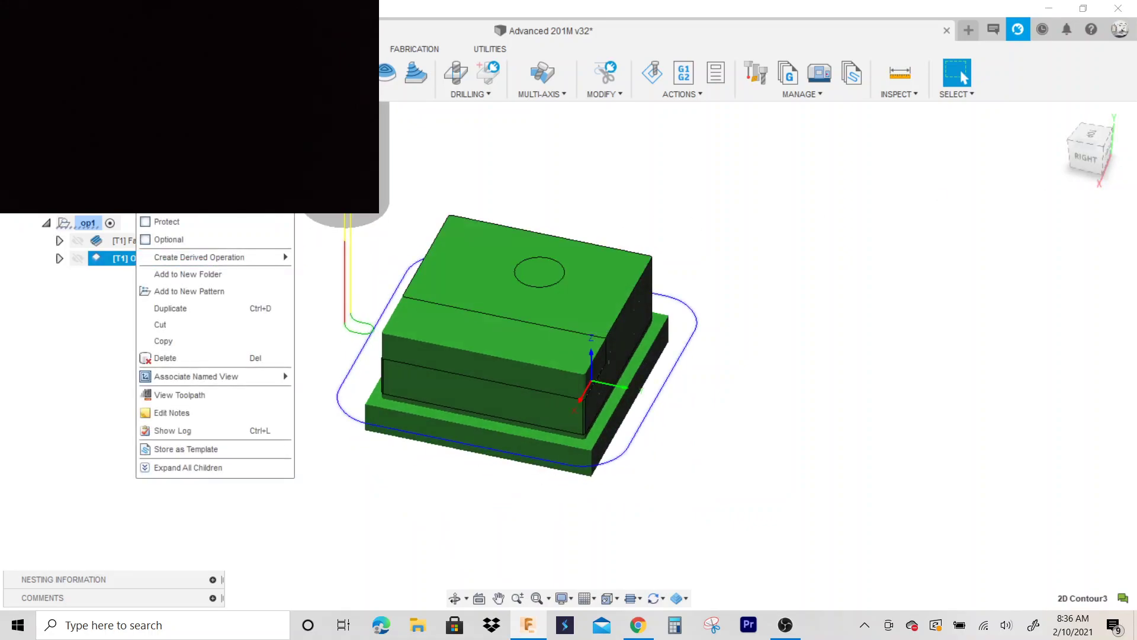
{"action": "left_click", "coordinate": [172, 56]}
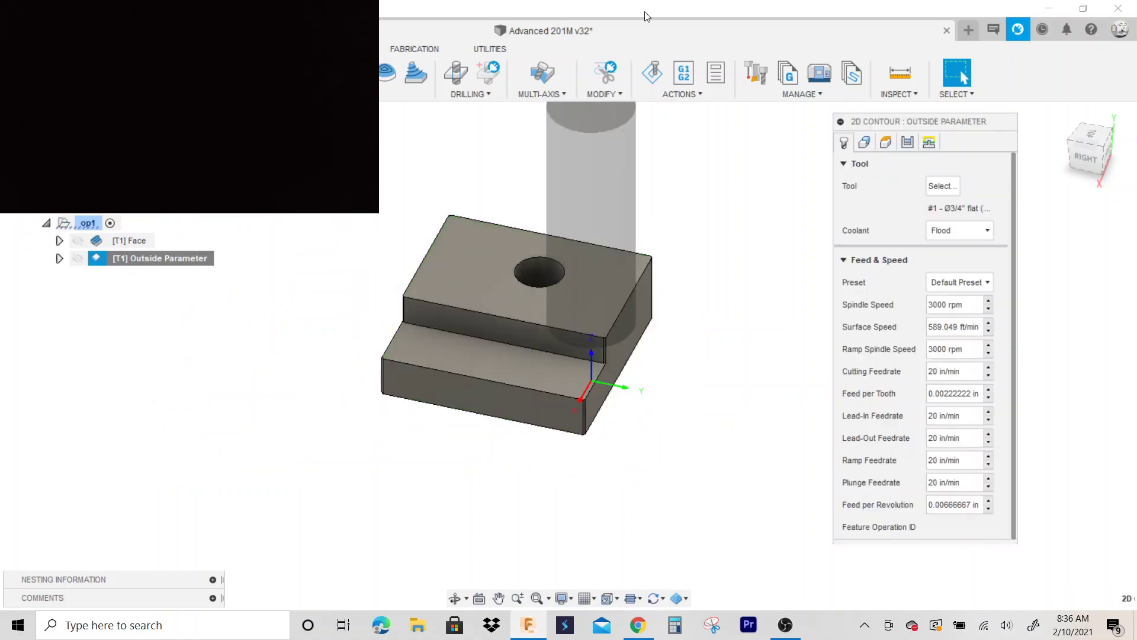
{"action": "left_click", "coordinate": [908, 143]}
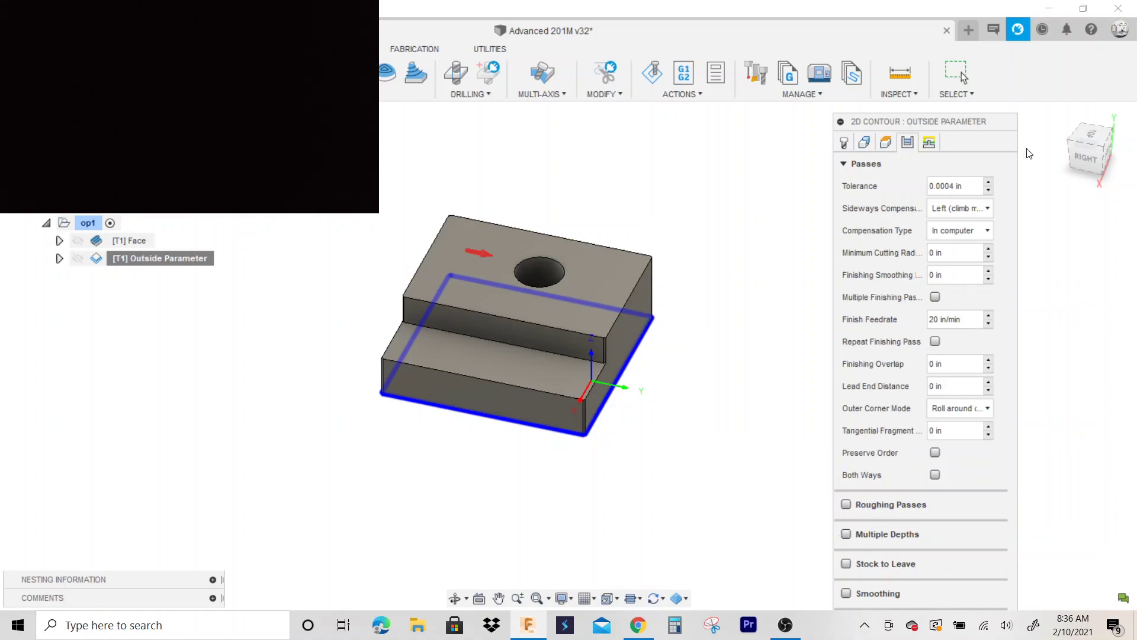
{"action": "left_click_drag", "start_coordinate": [988, 127], "coordinate": [919, 67]}
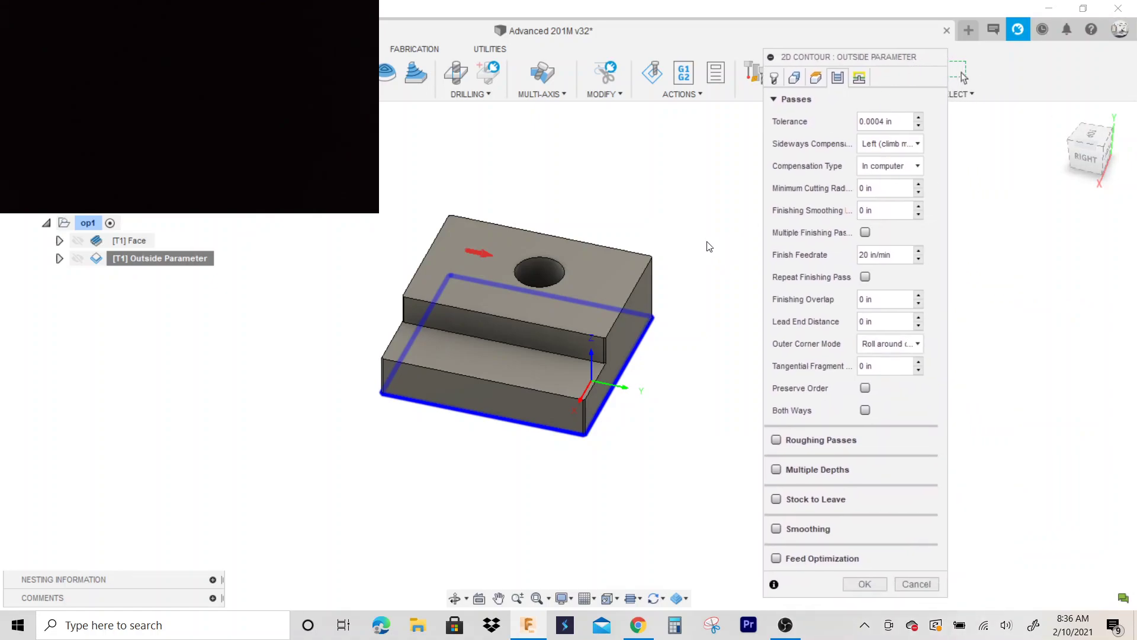
{"action": "left_click", "coordinate": [889, 163]}
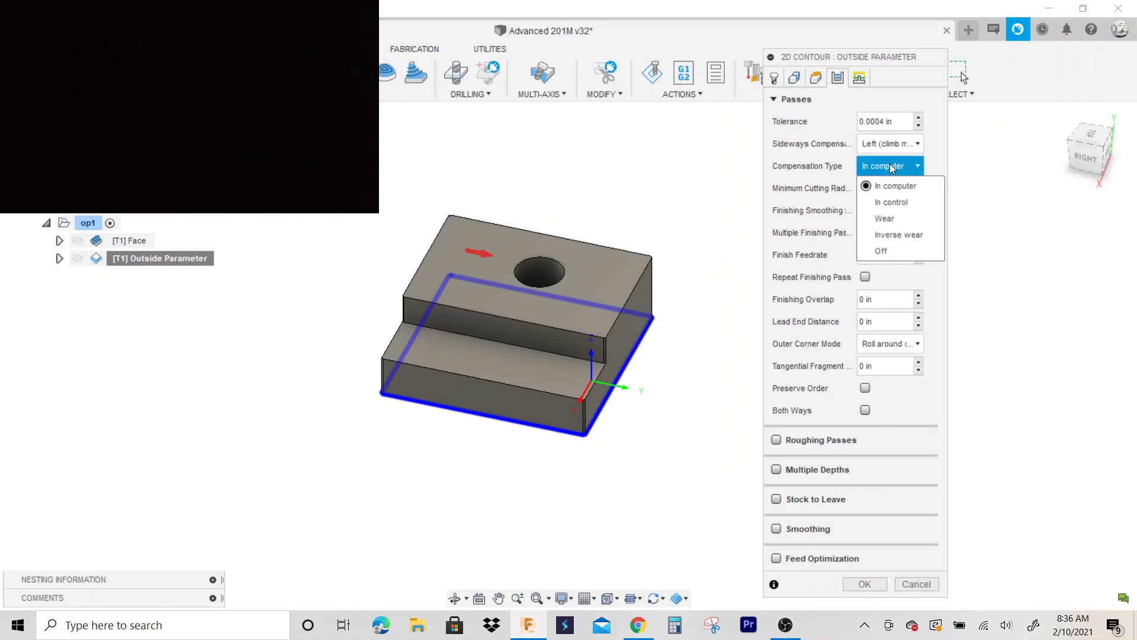
{"action": "left_click", "coordinate": [880, 220]}
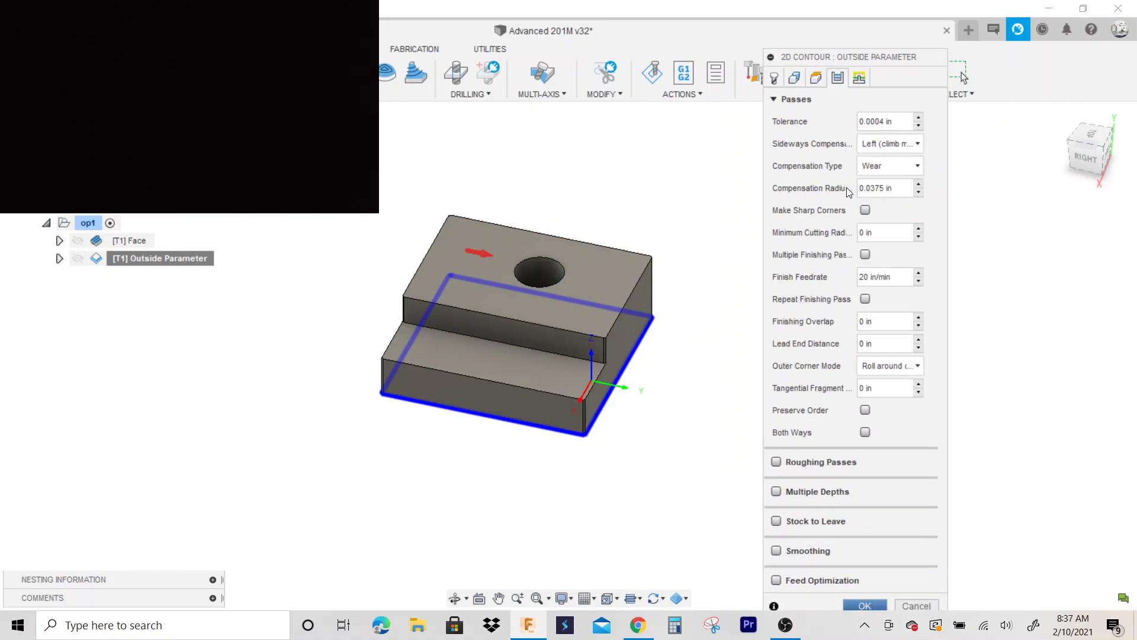
{"action": "left_click", "coordinate": [859, 79]}
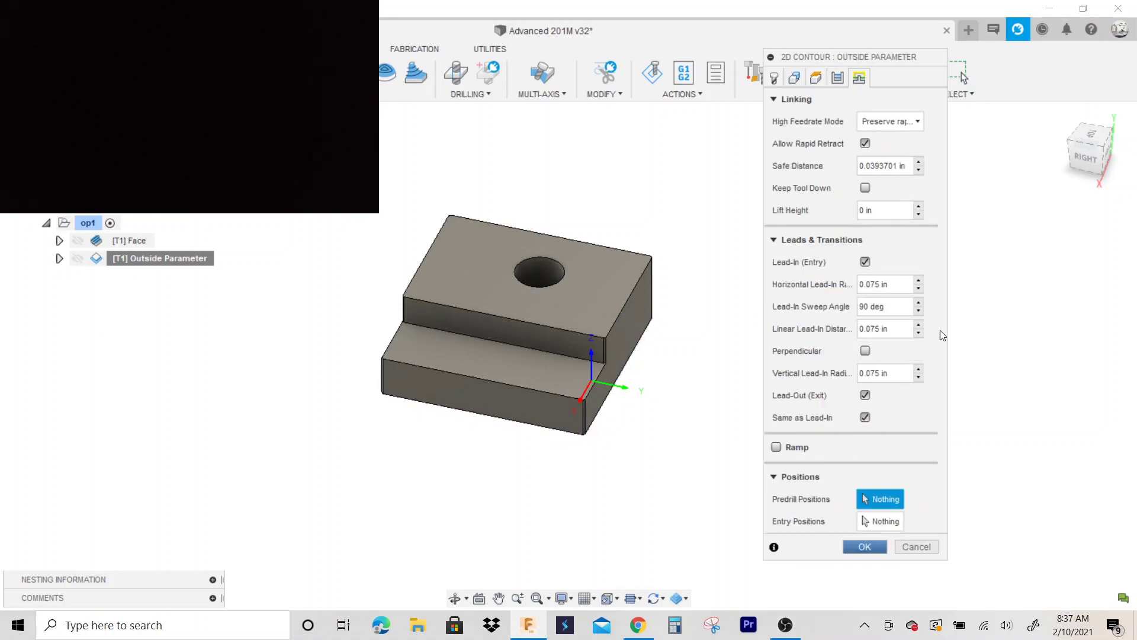
{"action": "left_click", "coordinate": [865, 547]}
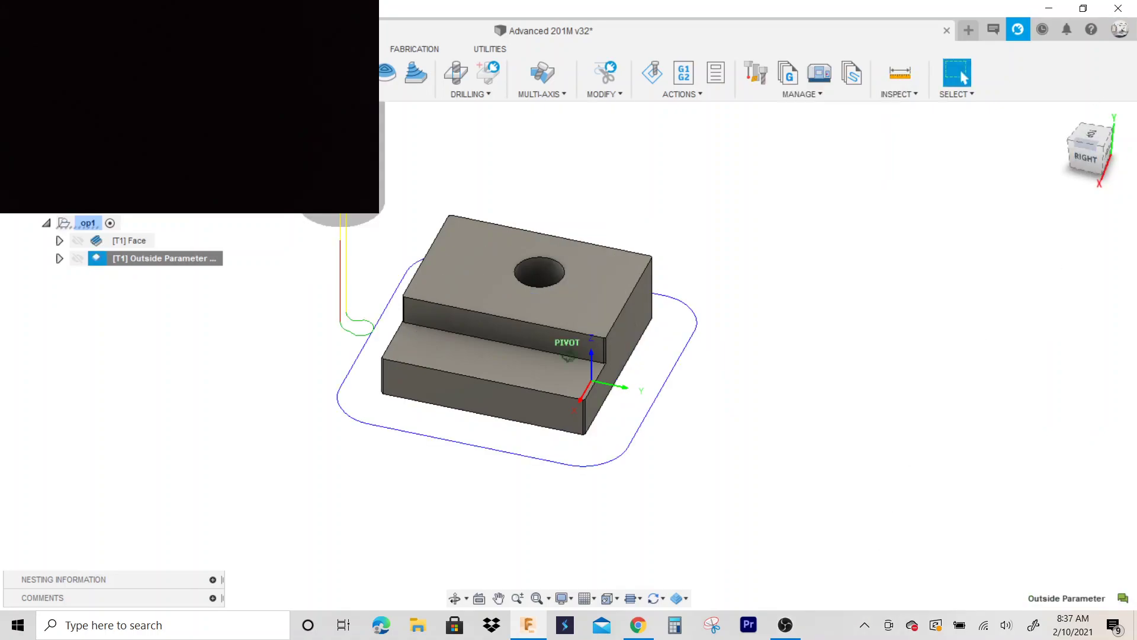
- Simulate the Outside Parameter toolpath, check the cut depth from the side, play it through, and close the simulation
{"action": "mouse_move", "coordinate": [711, 355]}
{"action": "middle_mouse_down", "text": "shift"}
{"action": "mouse_move", "coordinate": [533, 371]}
{"action": "mouse_move", "coordinate": [355, 343]}
{"action": "mouse_move", "coordinate": [219, 343]}
{"action": "mouse_move", "coordinate": [279, 362]}
{"action": "middle_mouse_up", "text": "shift"}
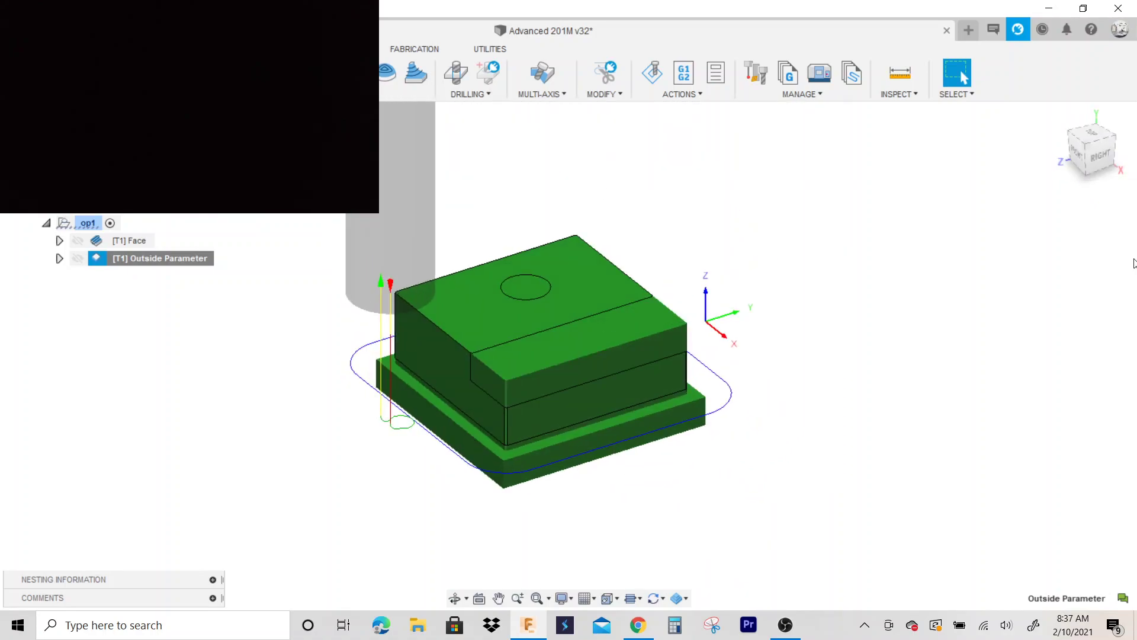
{"action": "left_click", "coordinate": [1090, 129]}
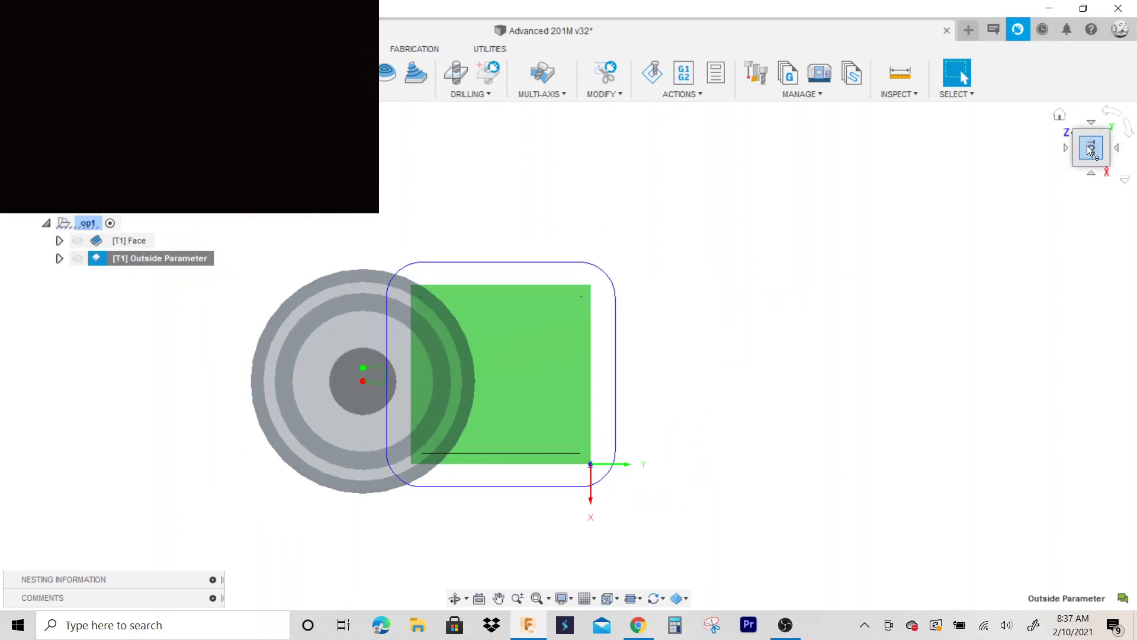
{"action": "left_click", "coordinate": [1059, 114]}
{"action": "mouse_move", "coordinate": [534, 356]}
{"action": "middle_mouse_down", "text": "shift"}
{"action": "mouse_move", "coordinate": [613, 323]}
{"action": "mouse_move", "coordinate": [740, 379]}
{"action": "mouse_move", "coordinate": [749, 453]}
{"action": "mouse_move", "coordinate": [755, 353]}
{"action": "middle_mouse_up", "text": "shift"}
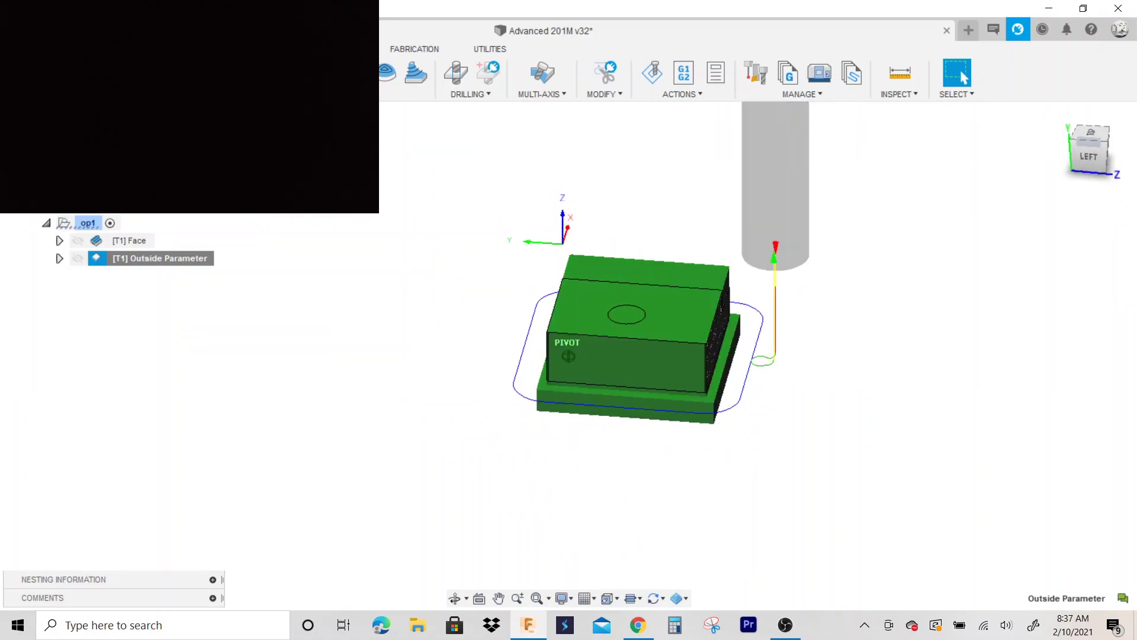
{"action": "right_click", "coordinate": [209, 262]}
{"action": "left_click", "coordinate": [239, 265]}
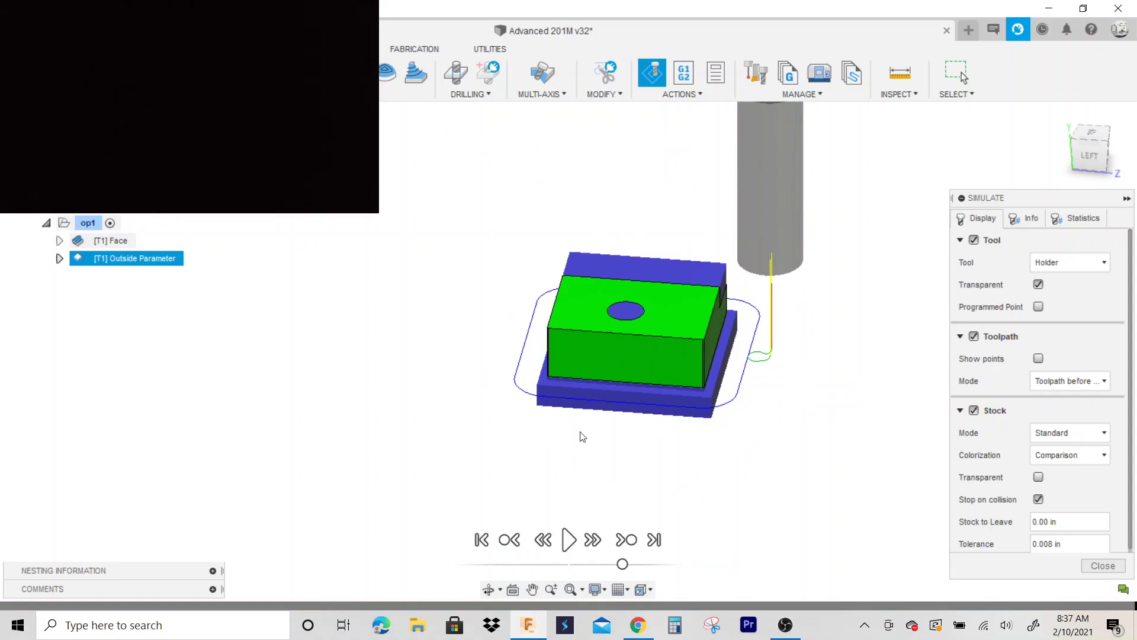
{"action": "left_click_drag", "start_coordinate": [803, 450], "coordinate": [97, 487]}
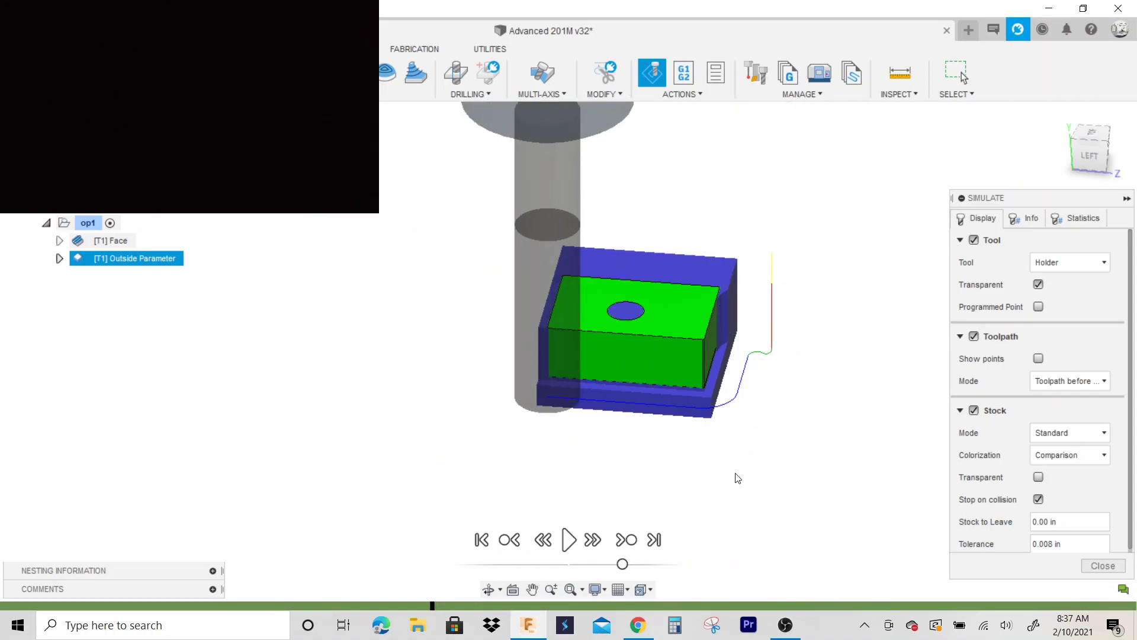
{"action": "left_click_drag", "start_coordinate": [735, 474], "coordinate": [300, 457]}
{"action": "left_click", "coordinate": [1090, 155]}
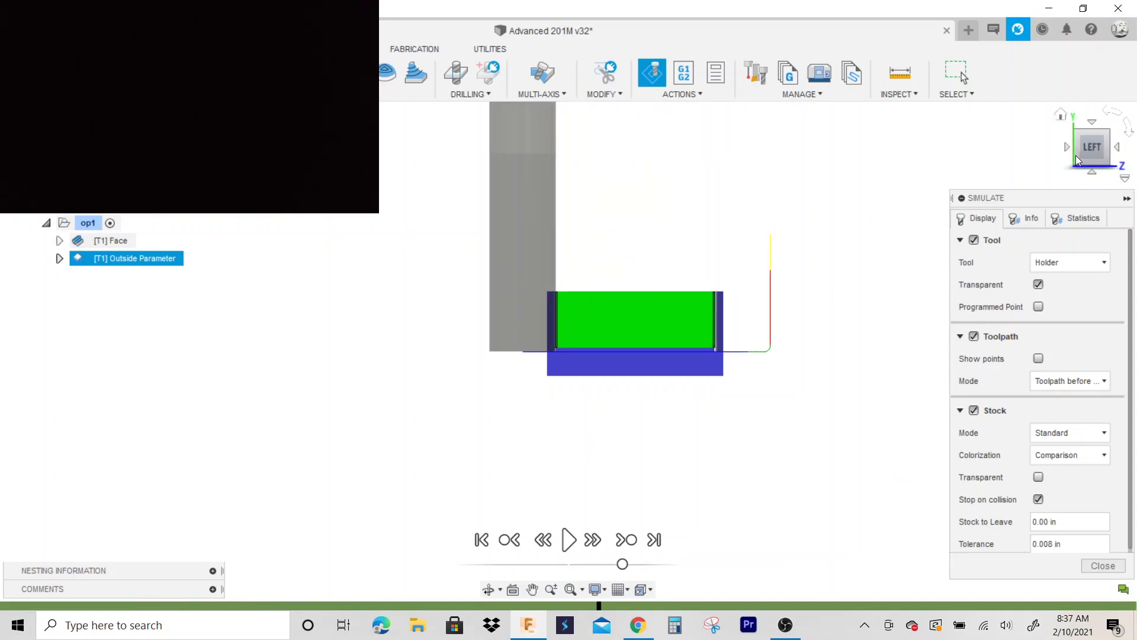
{"action": "left_click_drag", "start_coordinate": [1087, 169], "coordinate": [1082, 208]}
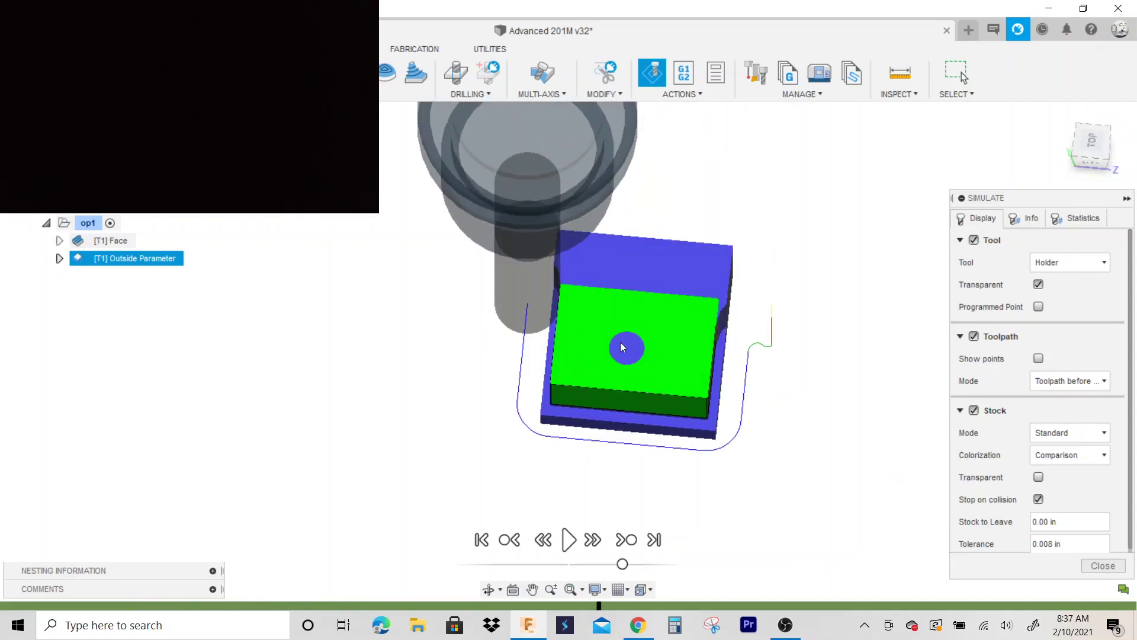
{"action": "left_click", "coordinate": [568, 539]}
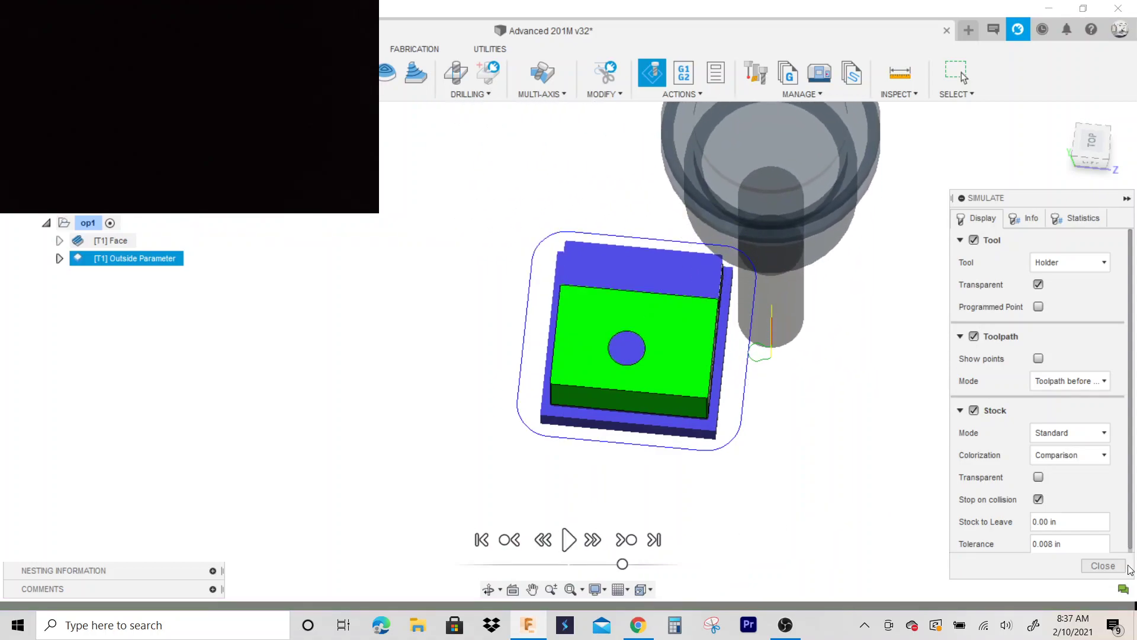
{"action": "left_click", "coordinate": [1103, 565]}
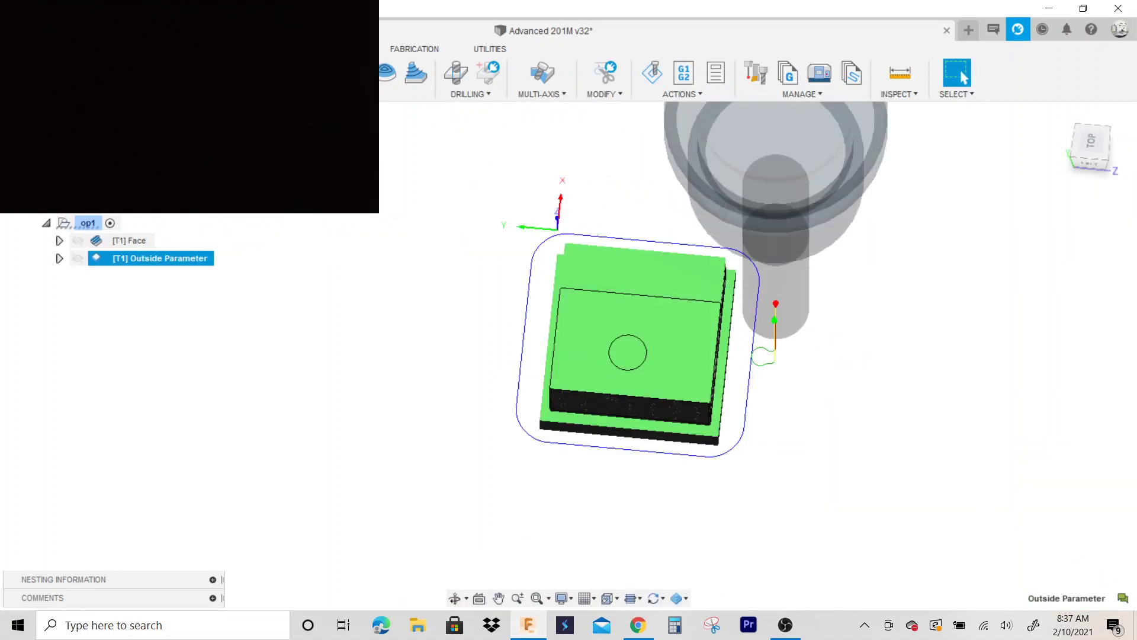
- Save the design with the version description User Saved
{"action": "key", "text": "ctrl+s"}
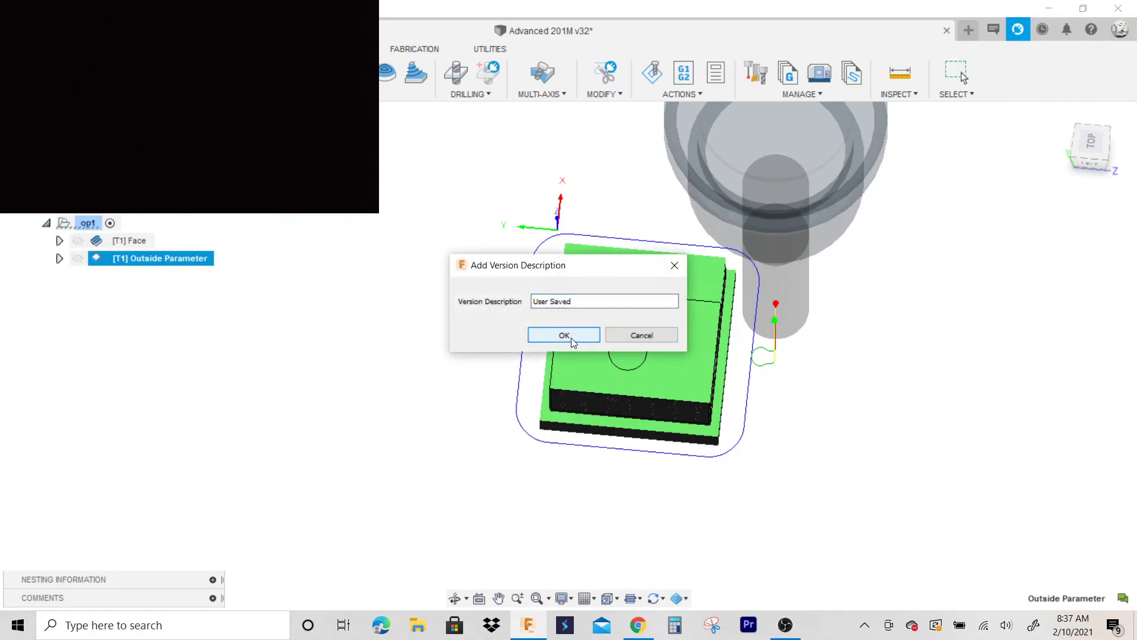
{"action": "left_click", "coordinate": [571, 338]}
- Start another 2D Contour with the #1 3/4" flat end mill, selecting the step's long upper edge and the short corner edge at its back end
{"action": "left_click_drag", "start_coordinate": [1094, 139], "coordinate": [1036, 155]}
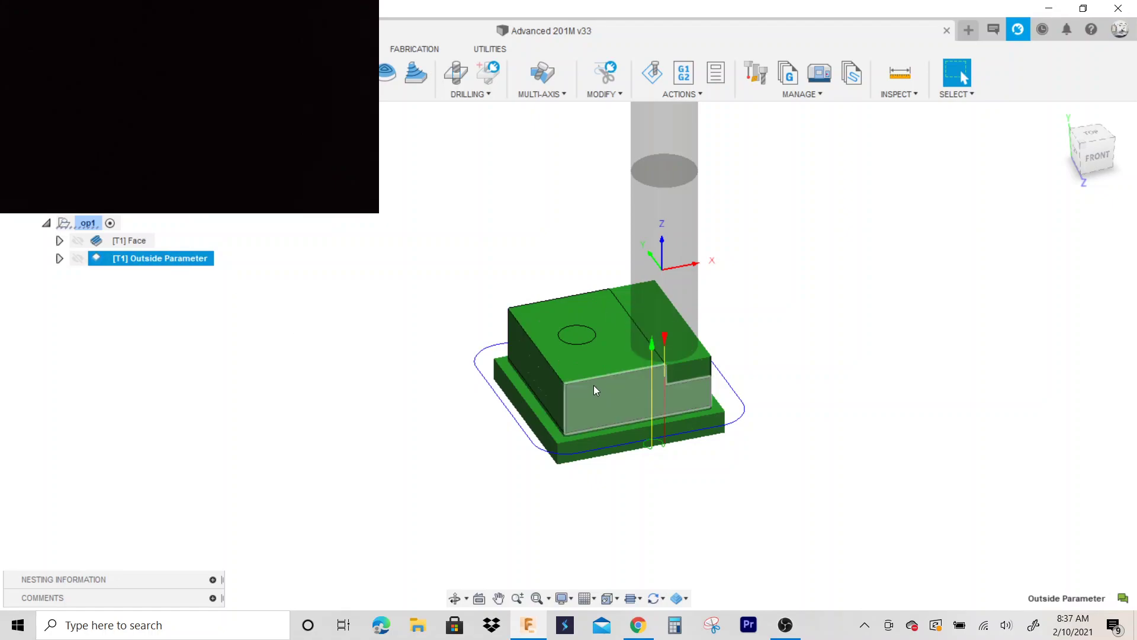
{"action": "left_click", "coordinate": [1094, 166]}
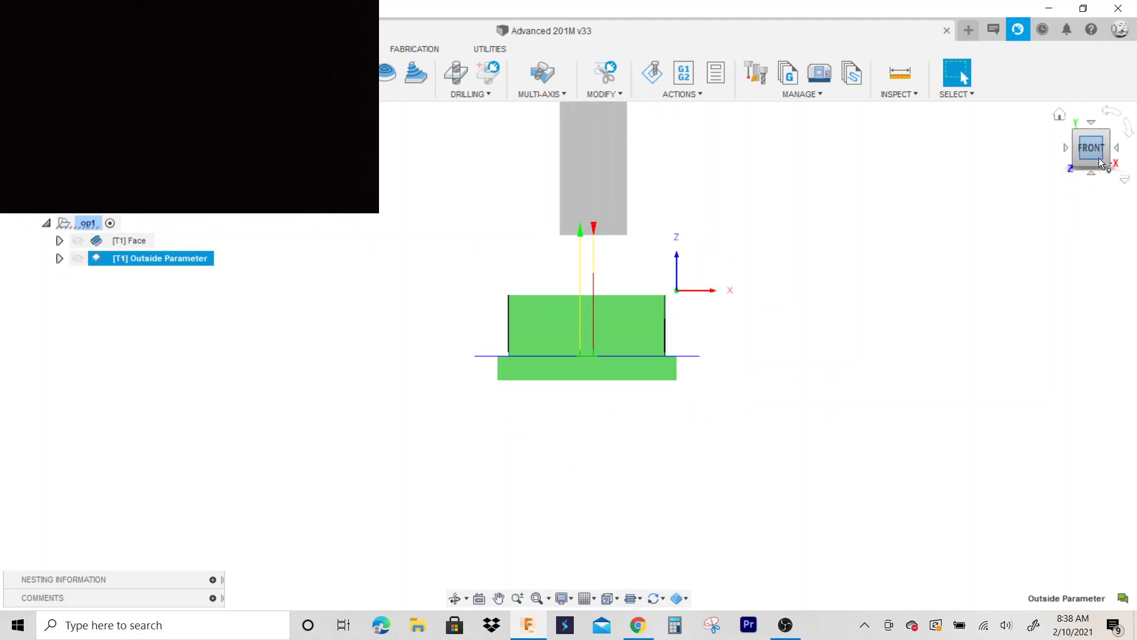
{"action": "left_click_drag", "start_coordinate": [1094, 165], "coordinate": [1116, 176]}
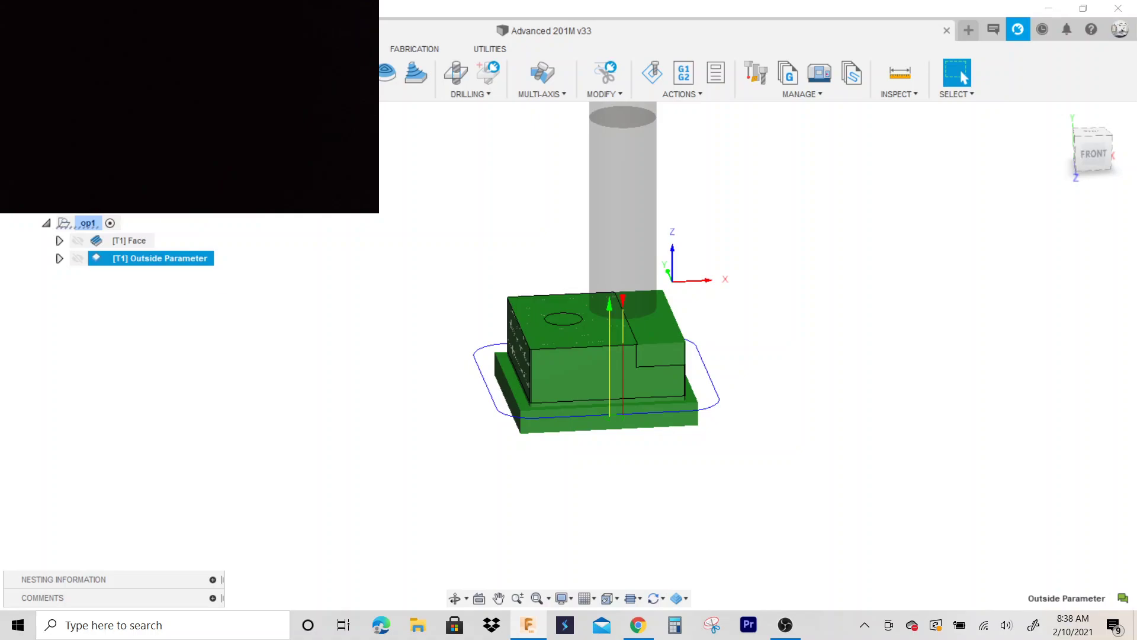
{"action": "left_click", "coordinate": [196, 274]}
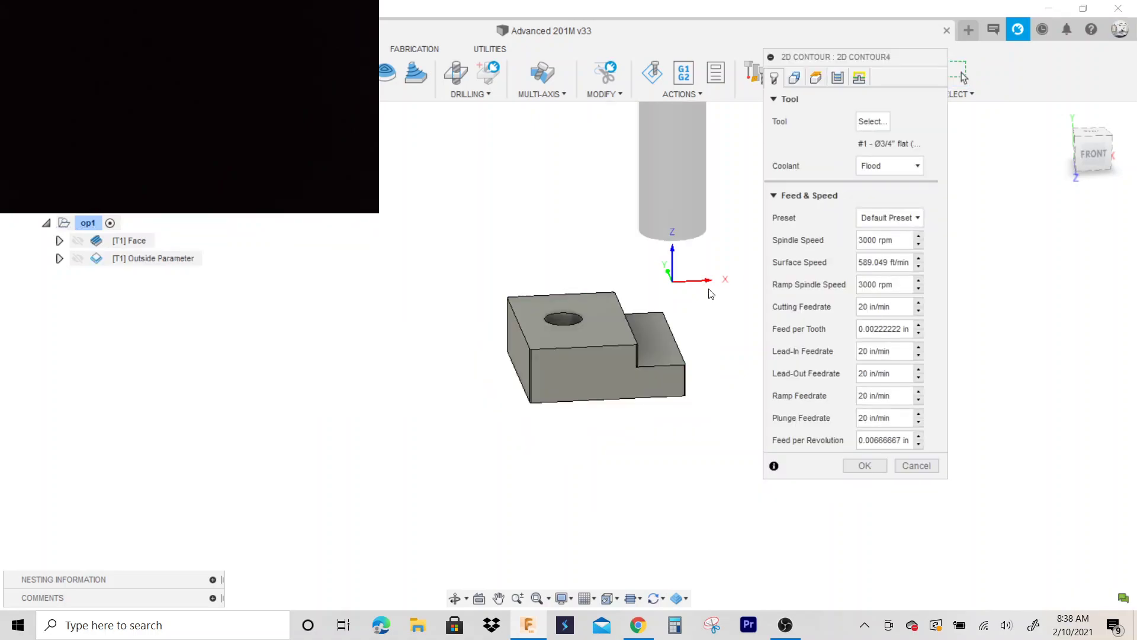
{"action": "left_click_drag", "start_coordinate": [1086, 154], "coordinate": [814, 266]}
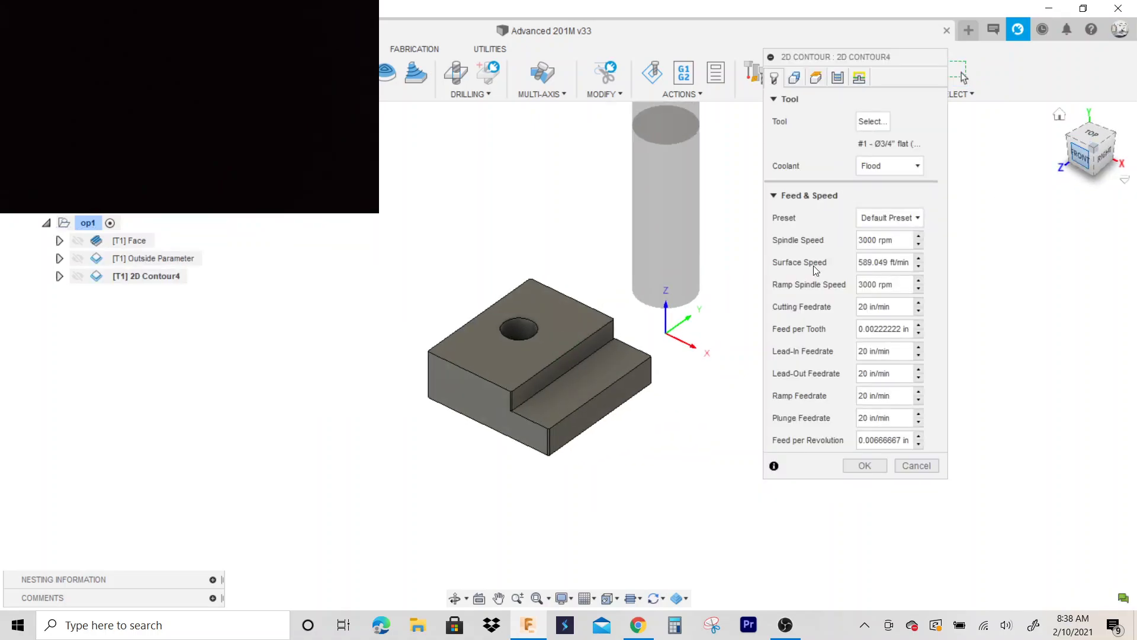
{"action": "scroll", "coordinate": [616, 341], "scroll_direction": "up", "scroll_amount": 8}
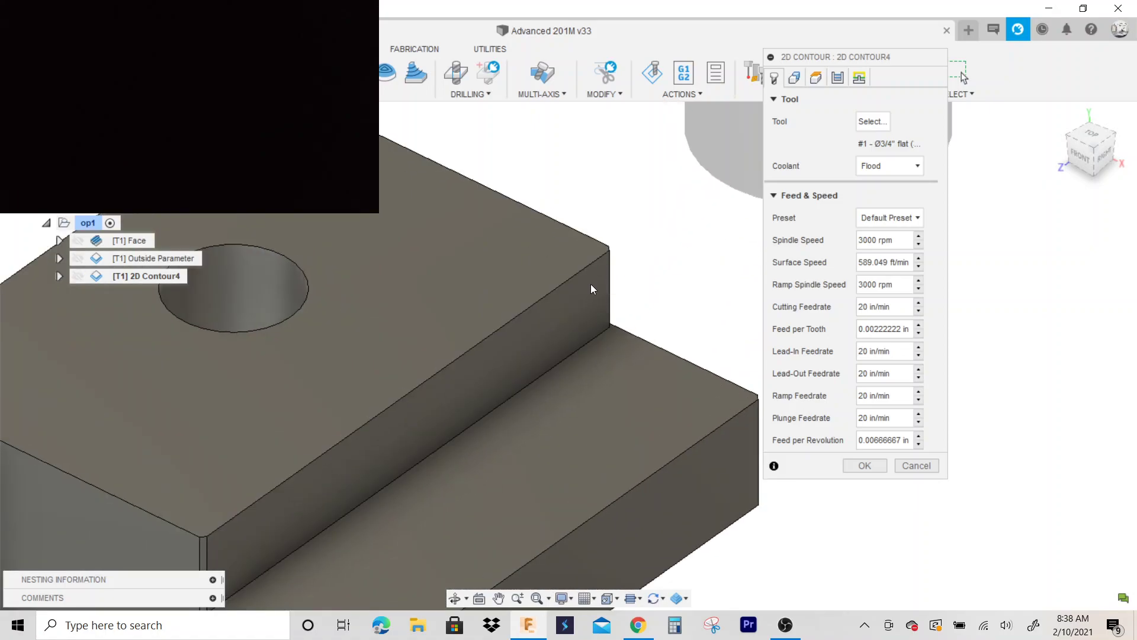
{"action": "left_click", "coordinate": [589, 267]}
{"action": "scroll", "coordinate": [624, 236], "scroll_direction": "up", "scroll_amount": 5}
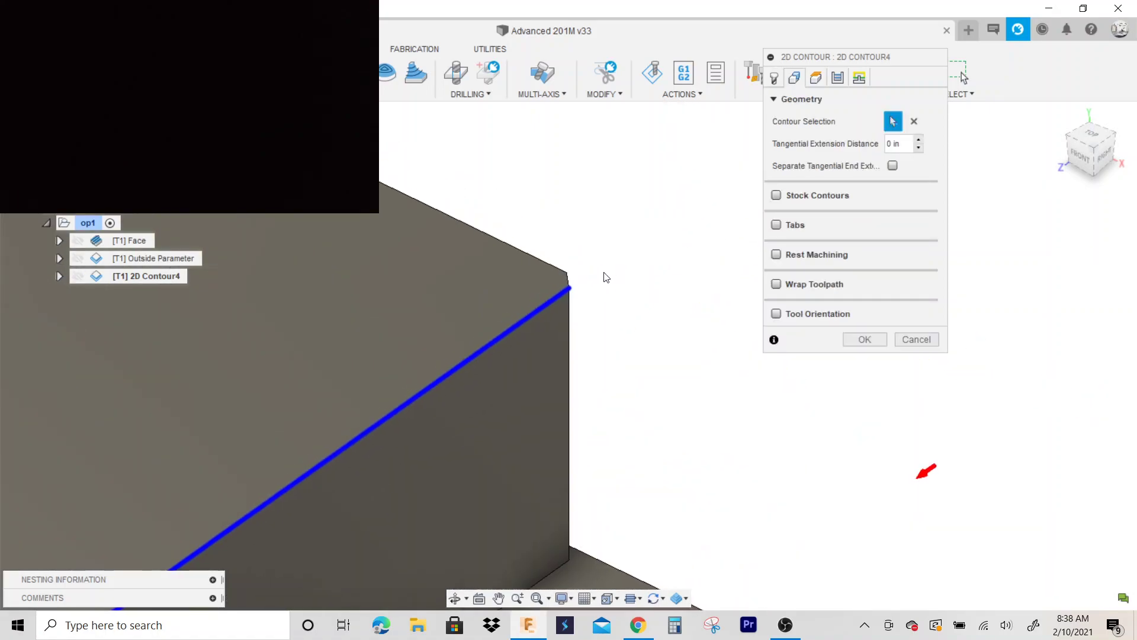
{"action": "scroll", "coordinate": [595, 291], "scroll_direction": "up", "scroll_amount": 2}
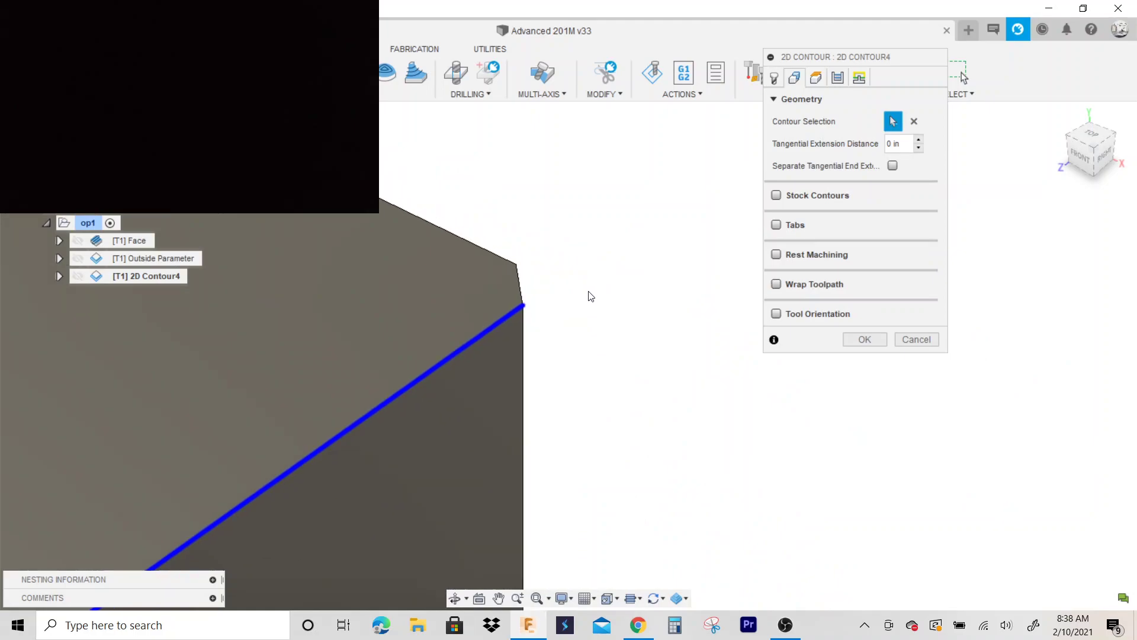
{"action": "left_click", "coordinate": [523, 296]}
{"action": "scroll", "coordinate": [655, 288], "scroll_direction": "down", "scroll_amount": 3}
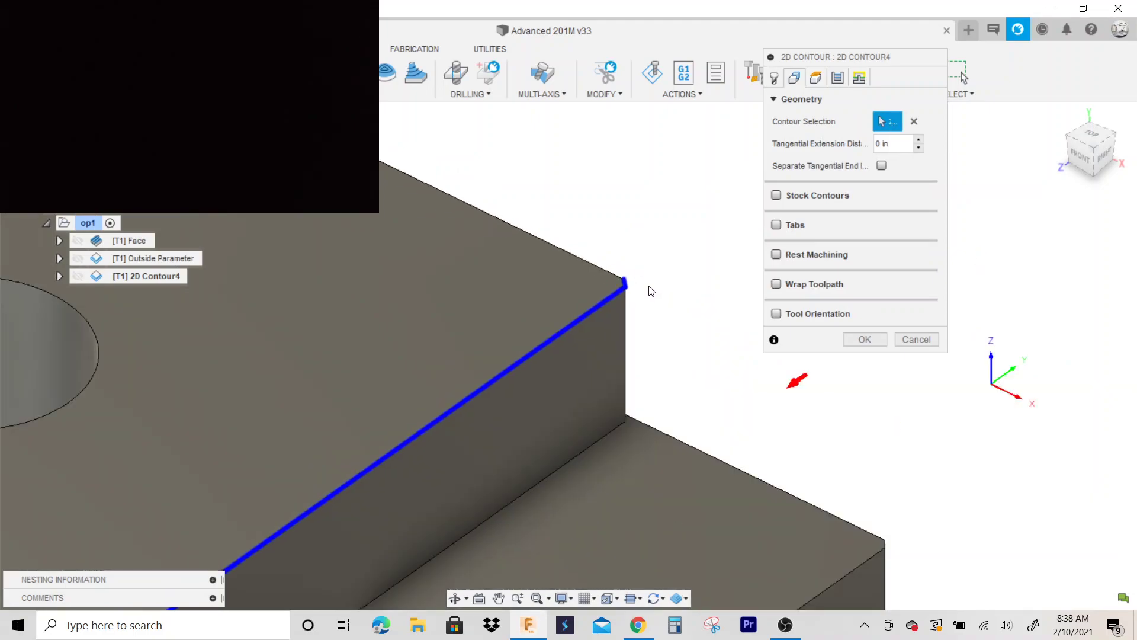
- Add the short corner edge at the front end of the step's upper edge to the contour selection
{"action": "scroll", "coordinate": [623, 310], "scroll_direction": "down", "scroll_amount": 4}
{"action": "scroll", "coordinate": [481, 428], "scroll_direction": "up", "scroll_amount": 6}
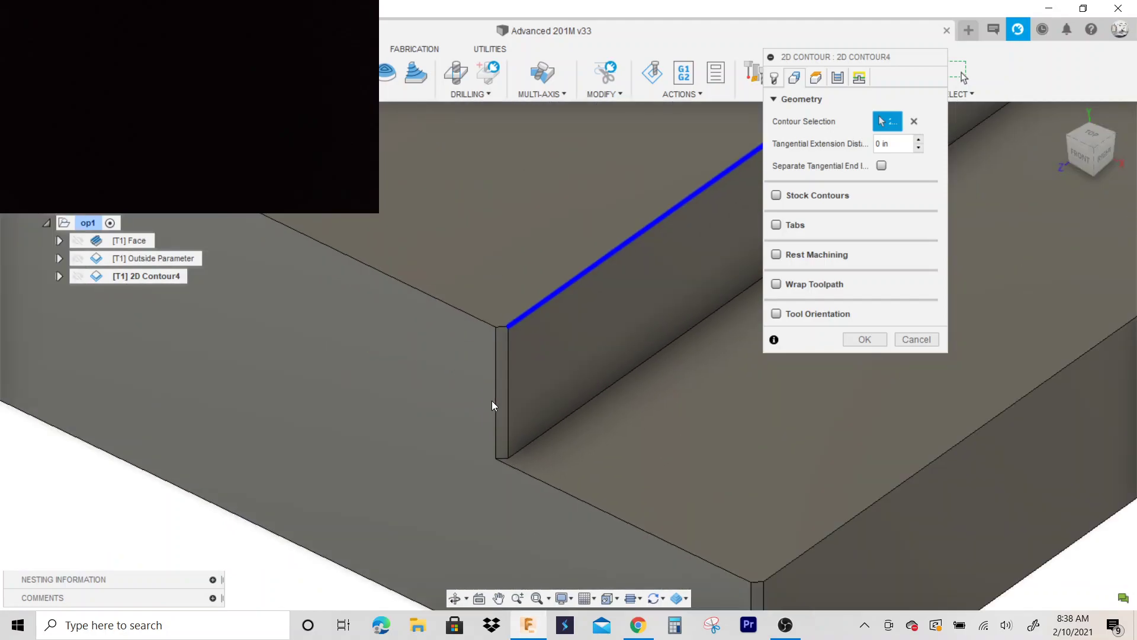
{"action": "scroll", "coordinate": [492, 401], "scroll_direction": "up", "scroll_amount": 2}
{"action": "scroll", "coordinate": [471, 349], "scroll_direction": "down", "scroll_amount": 5}
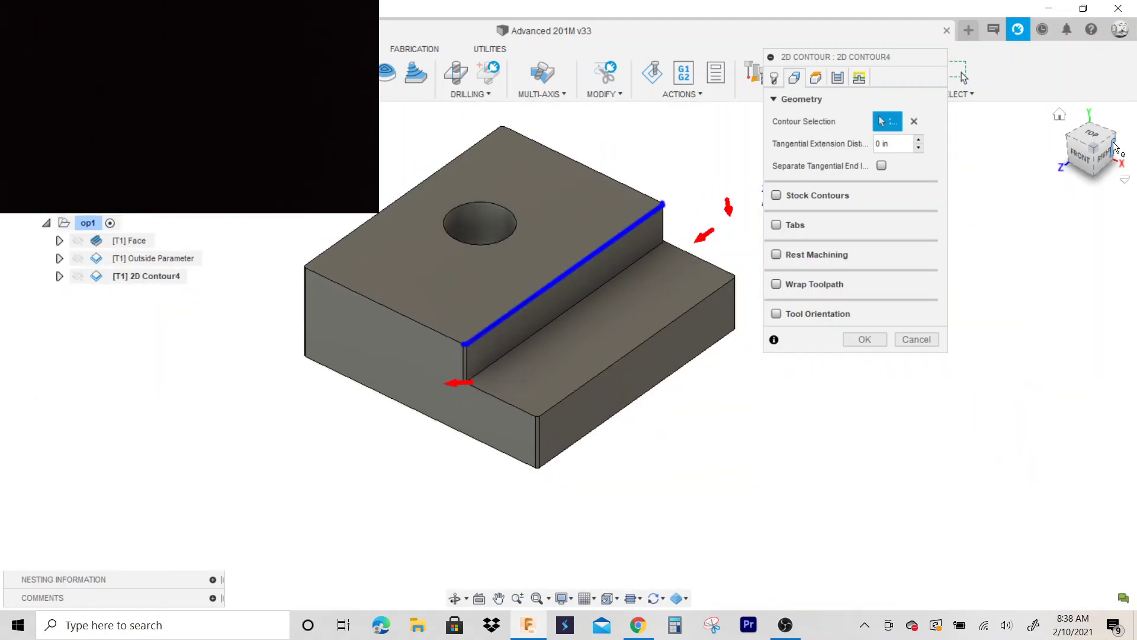
- Examine the selected step contours and their direction arrows from above and at an angle
{"action": "left_click", "coordinate": [1095, 135]}
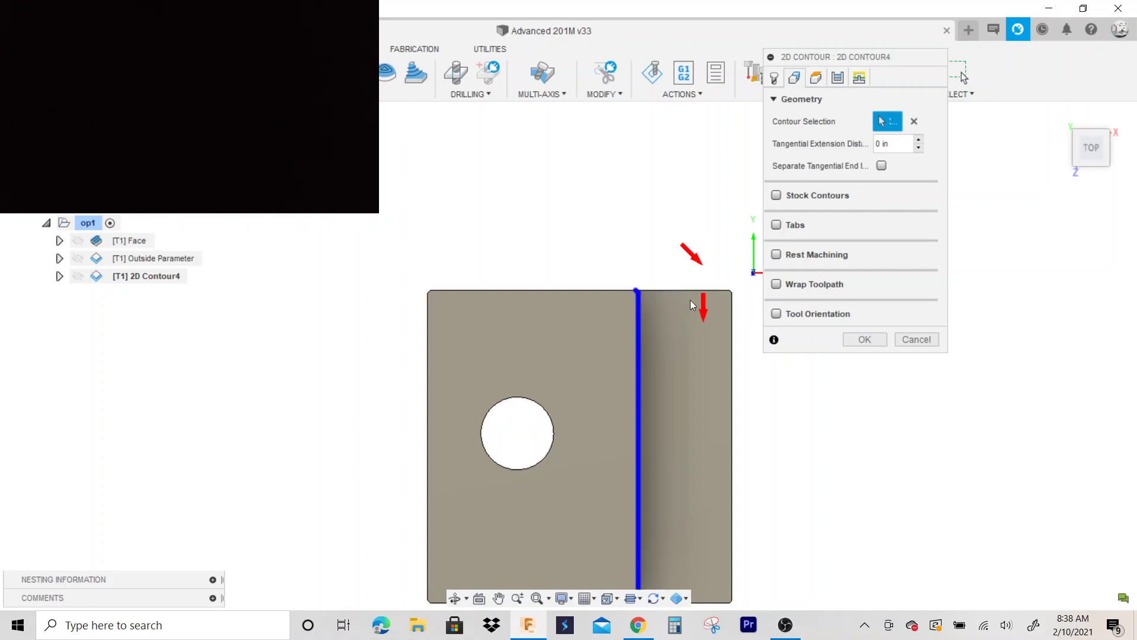
{"action": "scroll", "coordinate": [496, 301], "scroll_direction": "down", "scroll_amount": 2}
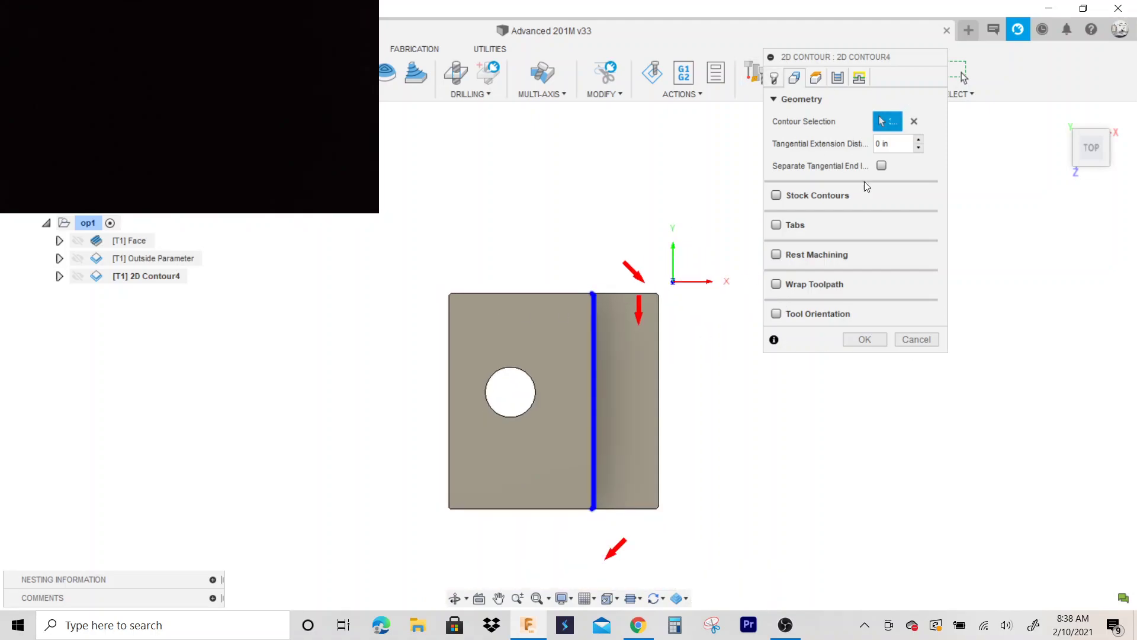
{"action": "left_click", "coordinate": [632, 271]}
{"action": "left_click", "coordinate": [622, 548]}
{"action": "scroll", "coordinate": [647, 310], "scroll_direction": "down", "scroll_amount": 2}
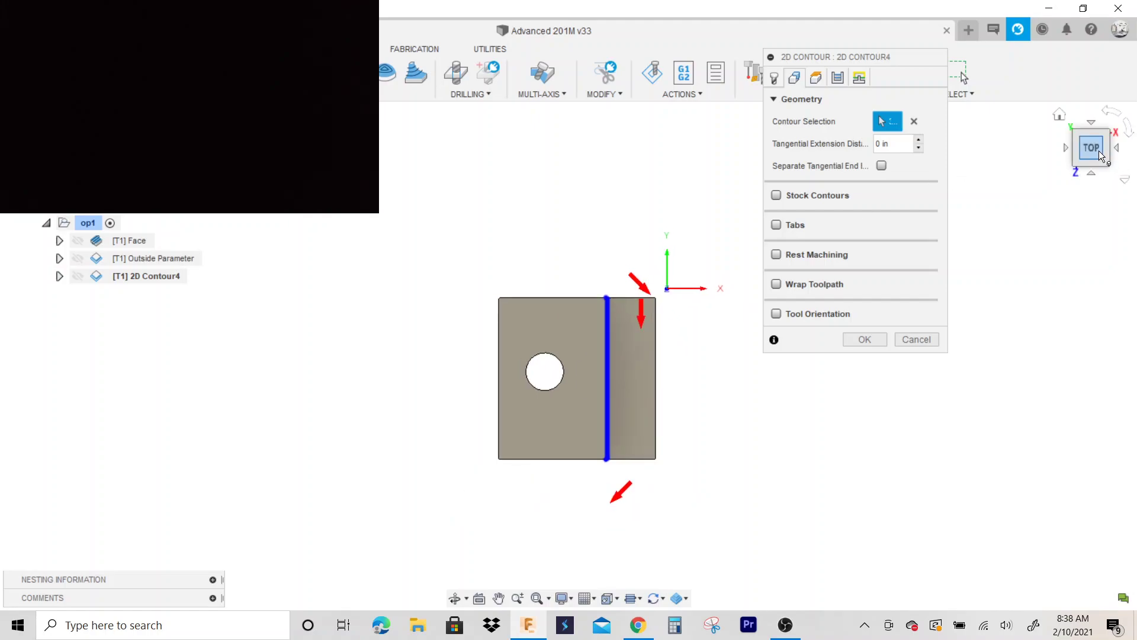
{"action": "left_click", "coordinate": [1112, 166]}
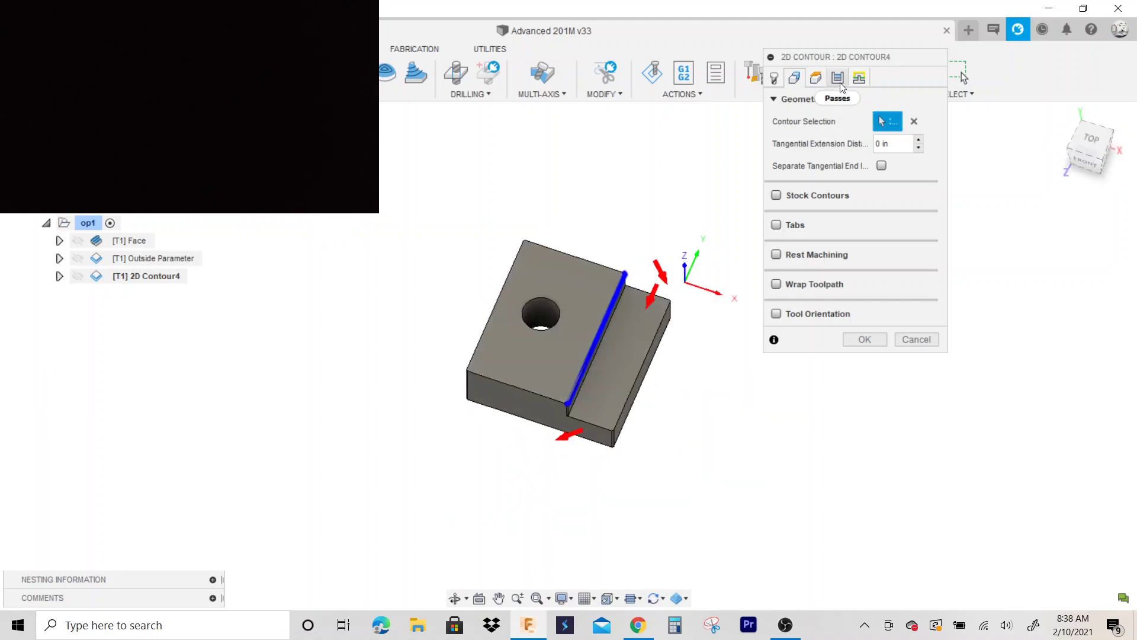
{"action": "left_click_drag", "start_coordinate": [1096, 145], "coordinate": [1096, 128]}
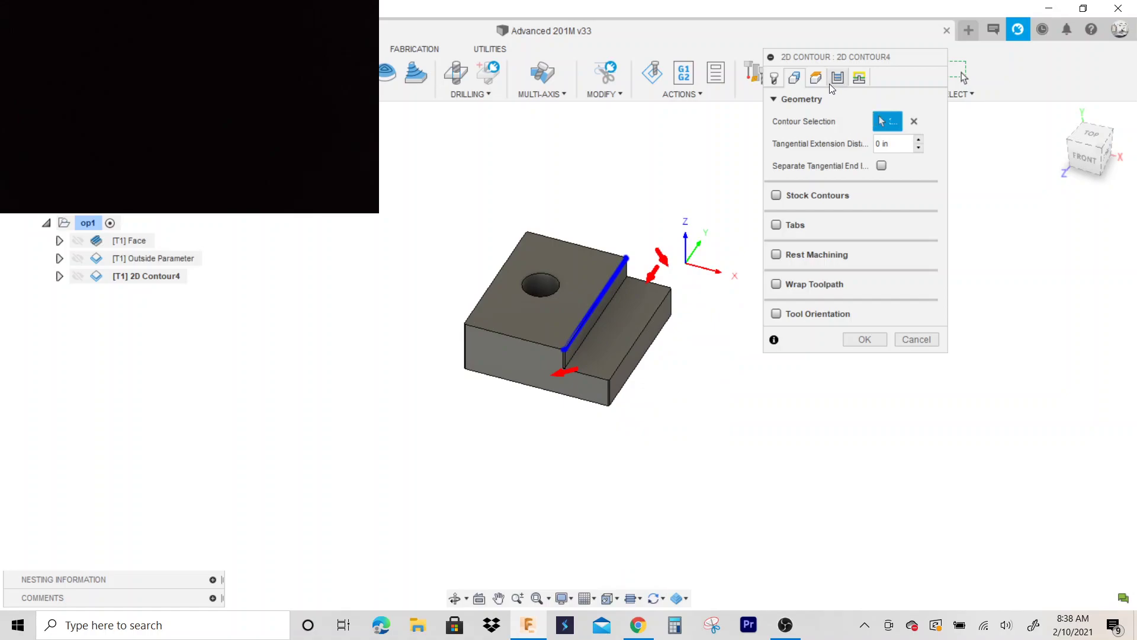
- Set the step contour's bottom height from a selection, using the step's lower flat face as the reference
{"action": "left_click", "coordinate": [816, 78]}
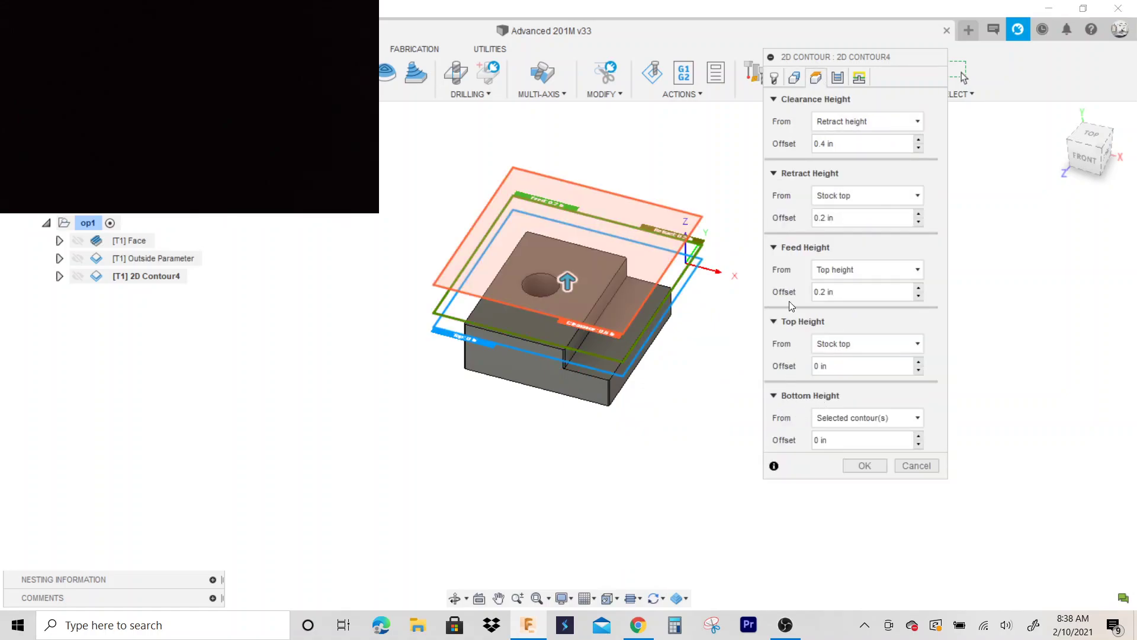
{"action": "left_click", "coordinate": [859, 416]}
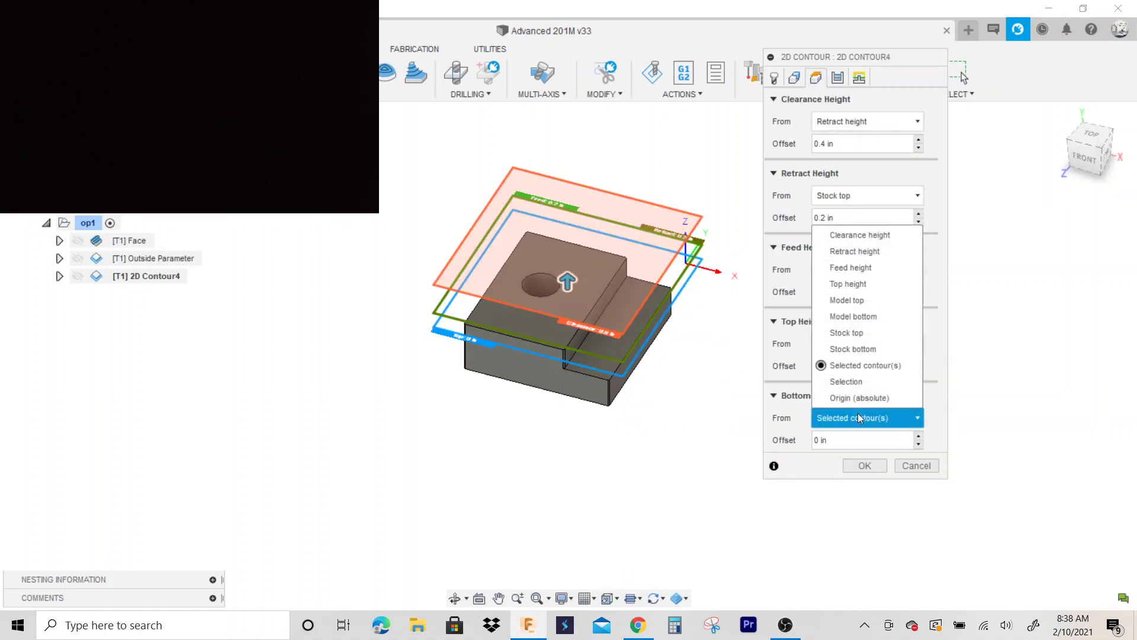
{"action": "left_click", "coordinate": [855, 382]}
{"action": "scroll", "coordinate": [545, 327], "scroll_direction": "up", "scroll_amount": 6}
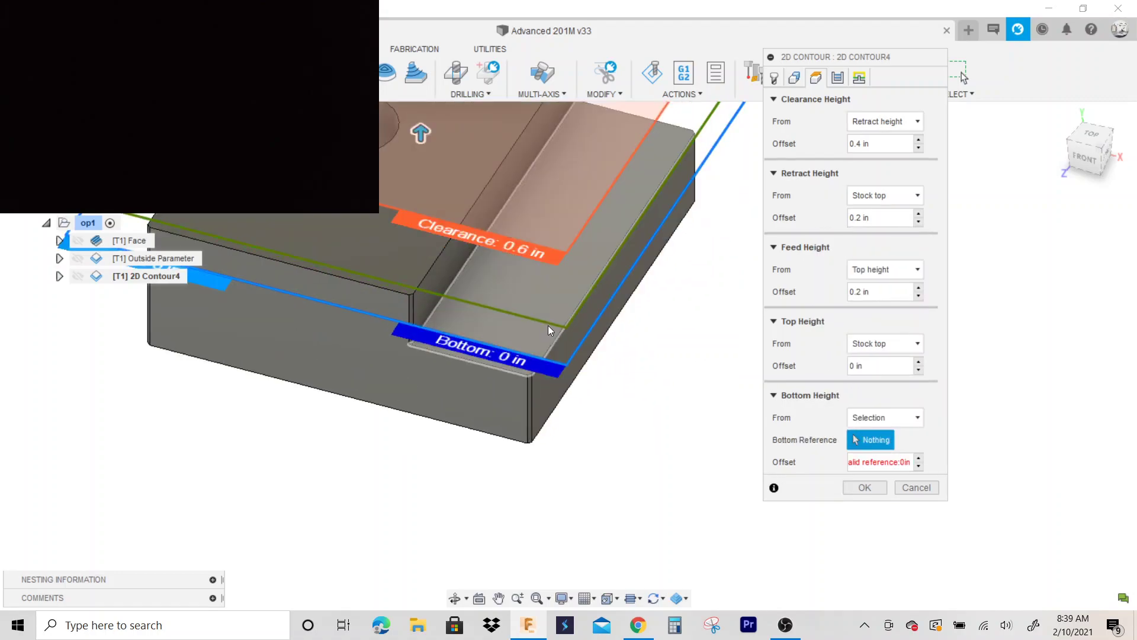
{"action": "left_click", "coordinate": [545, 327]}
{"action": "scroll", "coordinate": [680, 451], "scroll_direction": "down", "scroll_amount": 6}
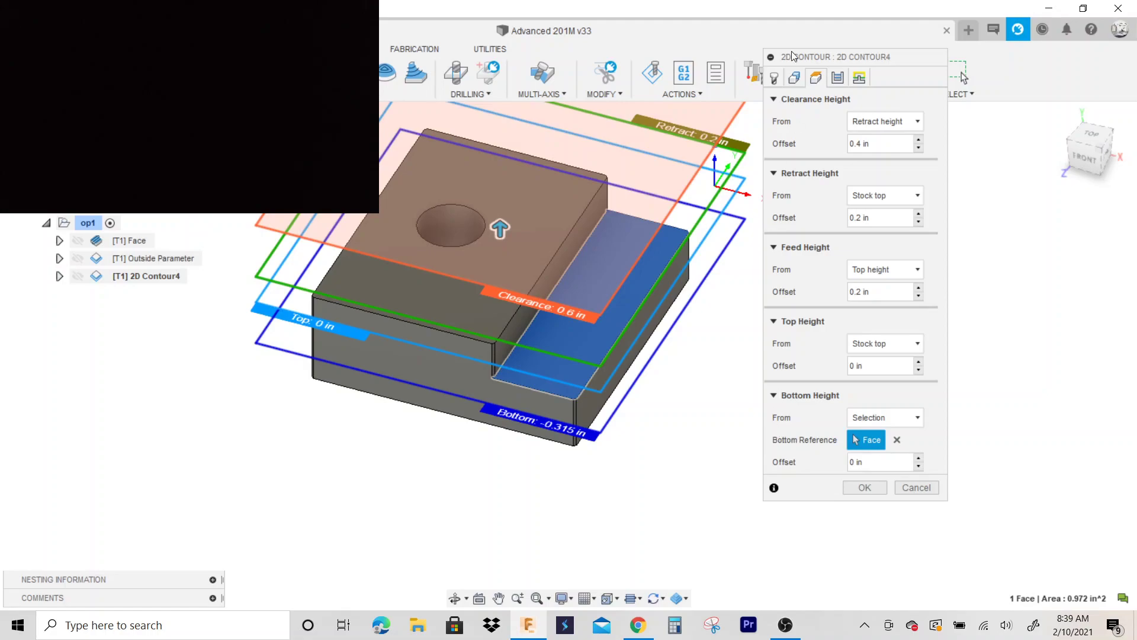
- Set the contour's compensation type to Wear and generate the toolpath
{"action": "left_click", "coordinate": [838, 79]}
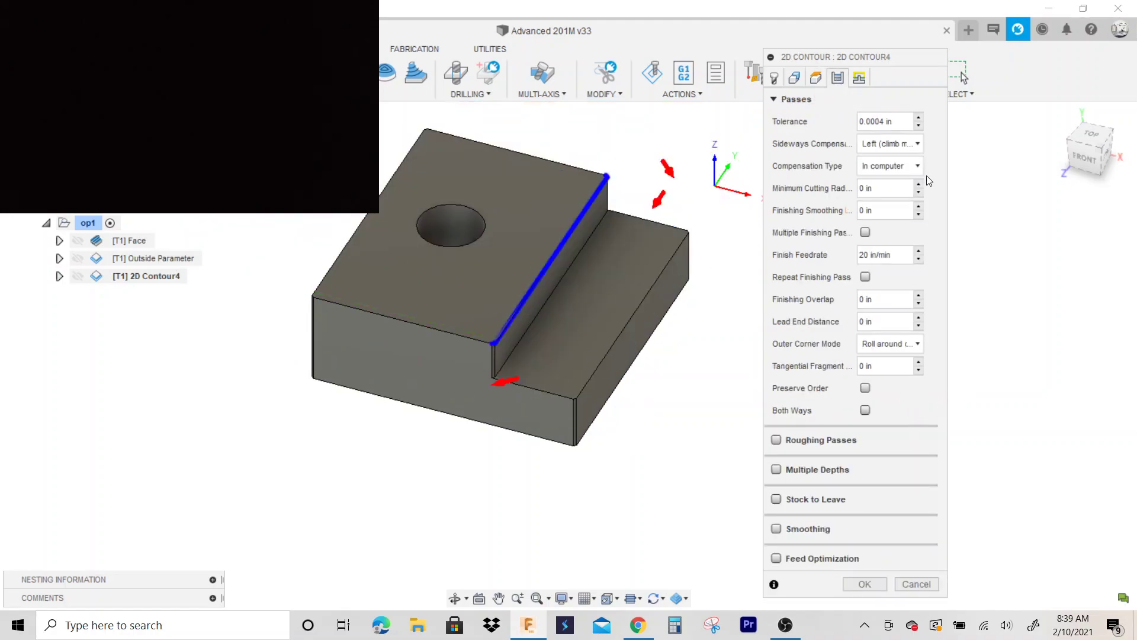
{"action": "left_click", "coordinate": [879, 166]}
{"action": "left_click", "coordinate": [885, 218]}
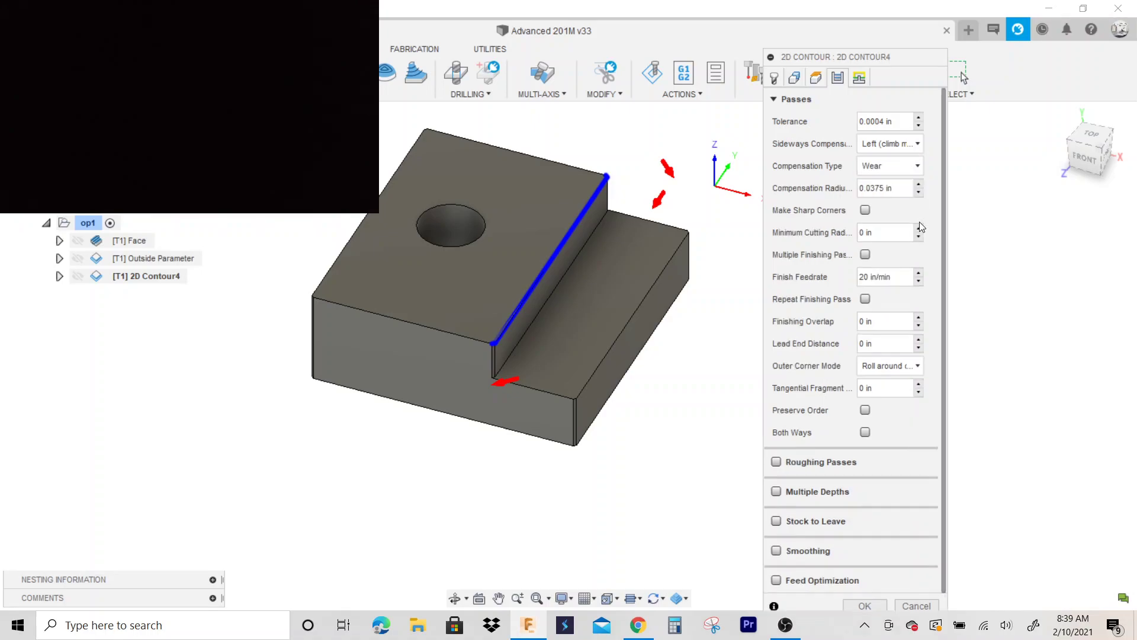
{"action": "left_click", "coordinate": [868, 606]}
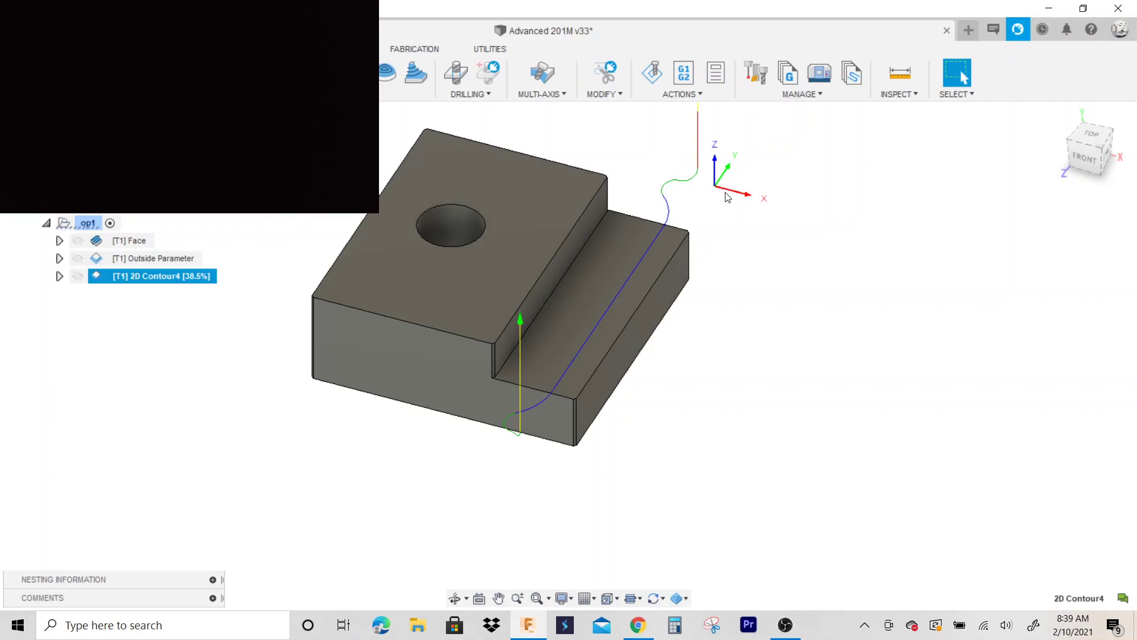
- Run the toolpath simulation of the step contour, viewed from above
{"action": "left_click", "coordinate": [1084, 137]}
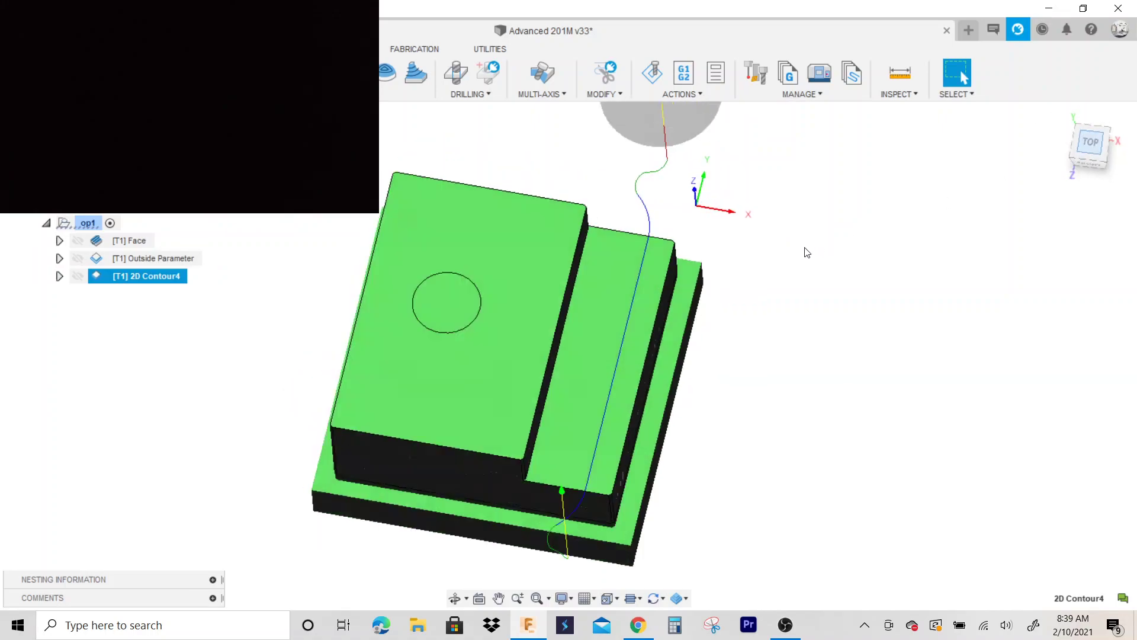
{"action": "right_click", "coordinate": [138, 276]}
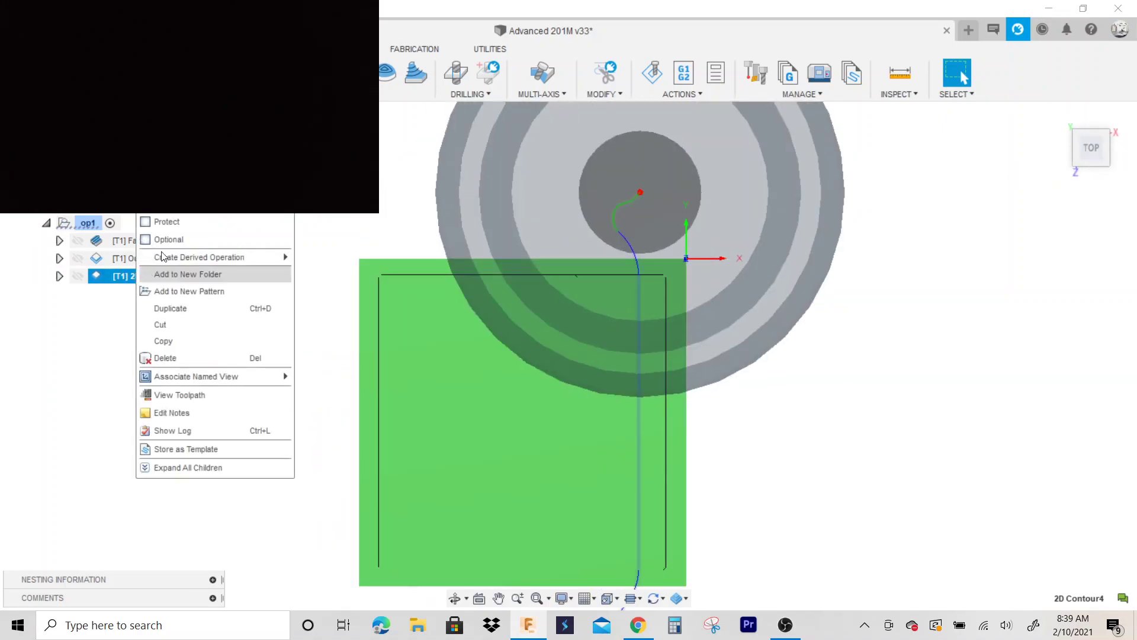
{"action": "left_click", "coordinate": [178, 133]}
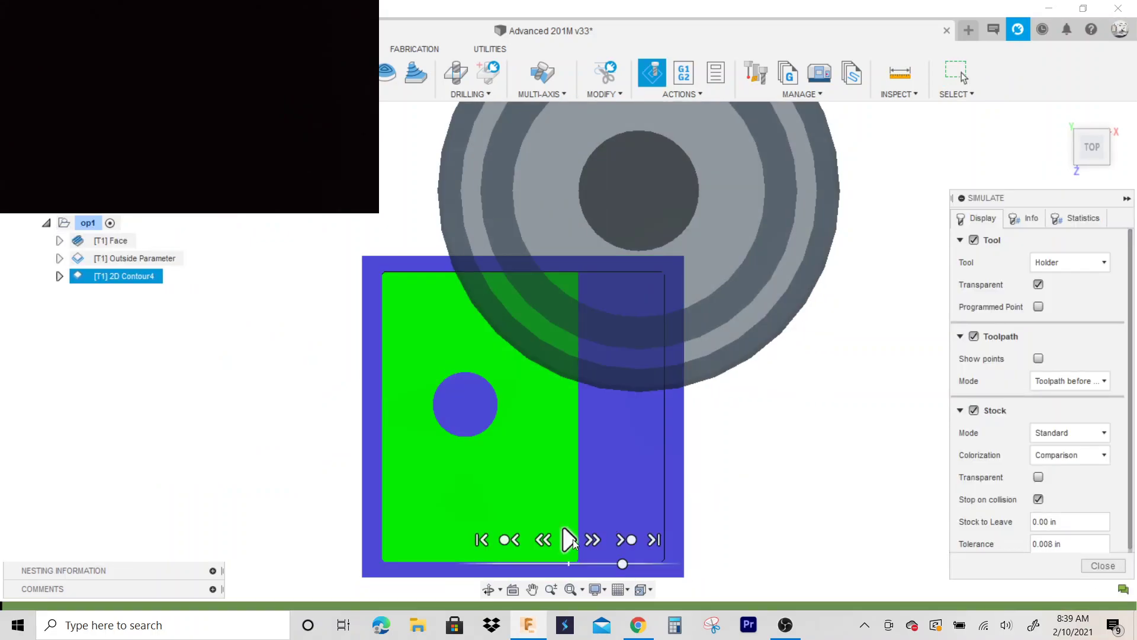
{"action": "left_click", "coordinate": [570, 539]}
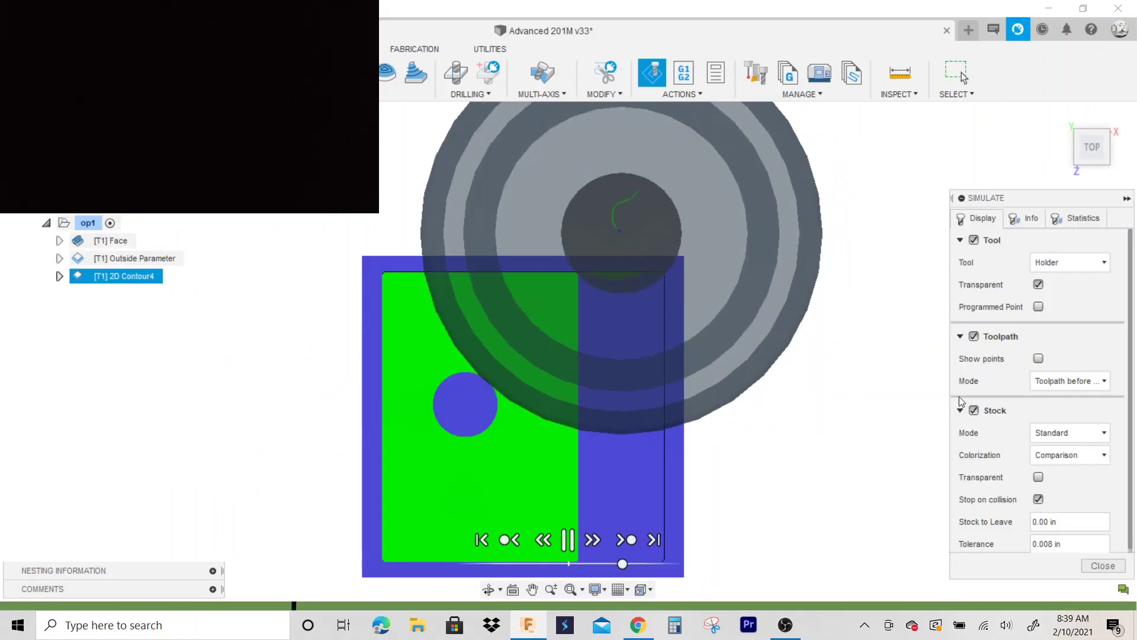
- Examine the simulated cut along the step and its front corner up close, and close the simulation
{"action": "scroll", "coordinate": [619, 287], "scroll_direction": "up", "scroll_amount": 2}
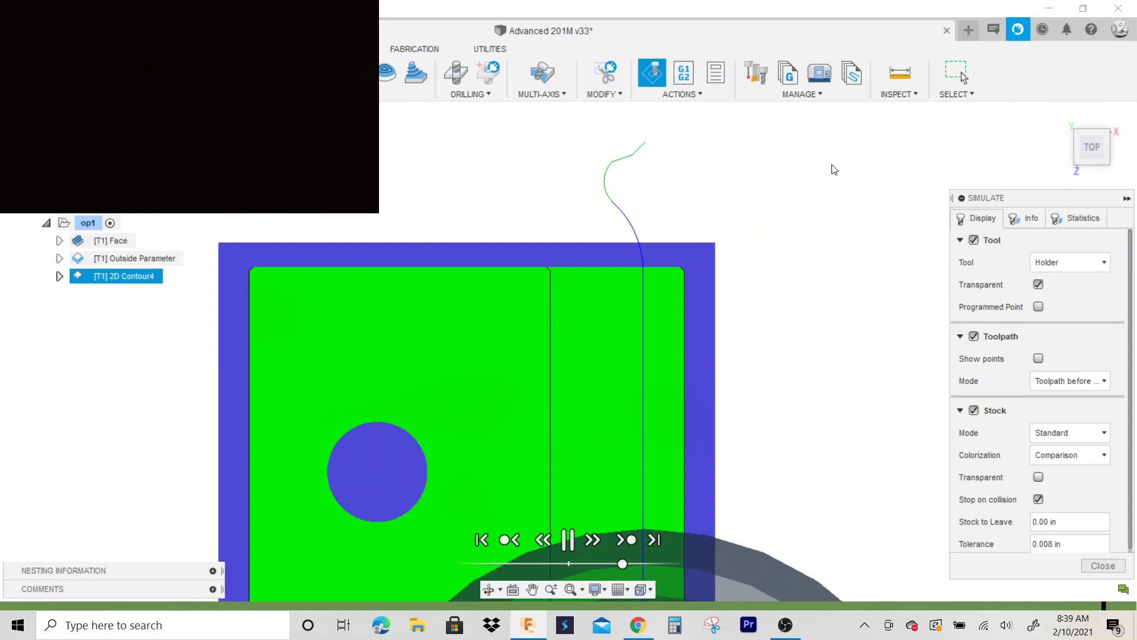
{"action": "scroll", "coordinate": [835, 166], "scroll_direction": "down", "scroll_amount": 3}
{"action": "scroll", "coordinate": [674, 193], "scroll_direction": "up", "scroll_amount": 5}
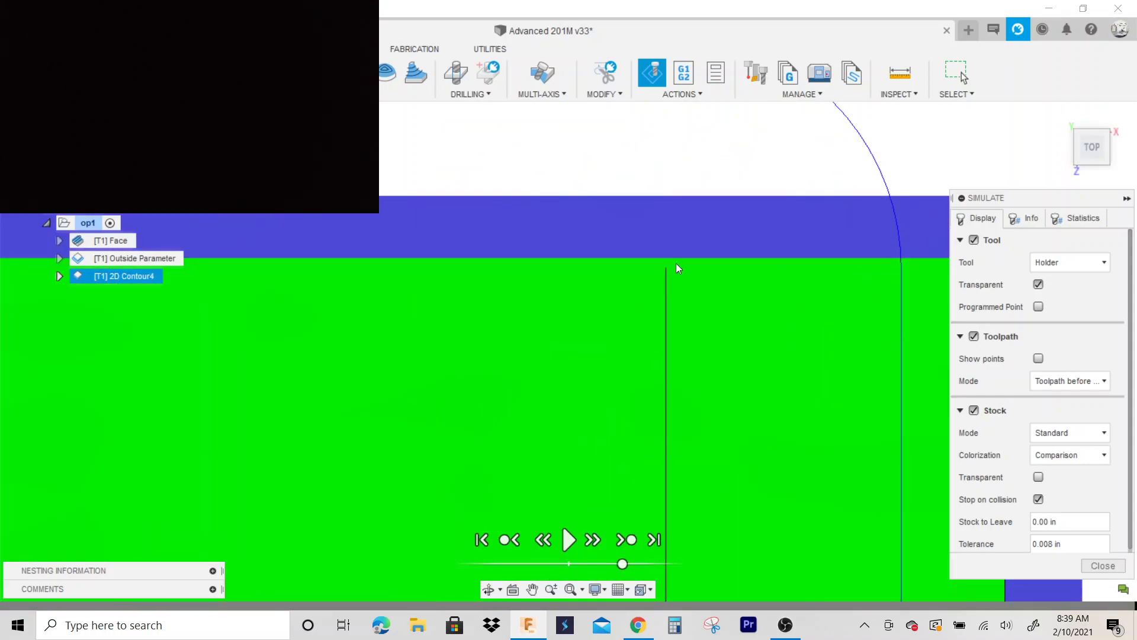
{"action": "left_click_drag", "start_coordinate": [1087, 147], "coordinate": [1075, 149]}
{"action": "left_click", "coordinate": [1075, 149]}
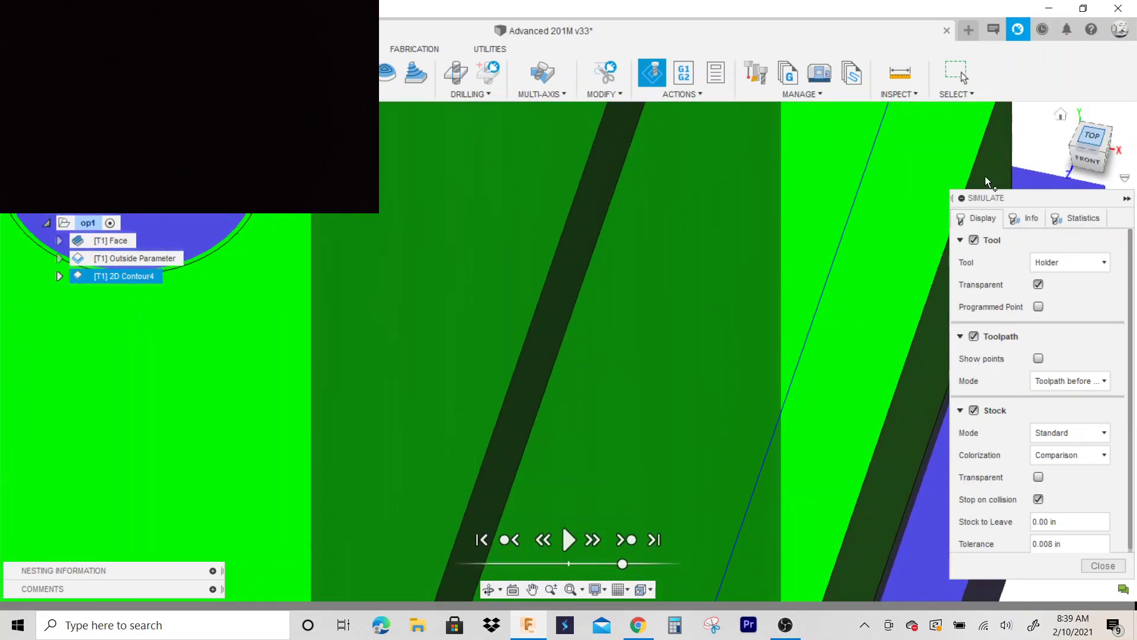
{"action": "scroll", "coordinate": [688, 407], "scroll_direction": "up", "scroll_amount": 5}
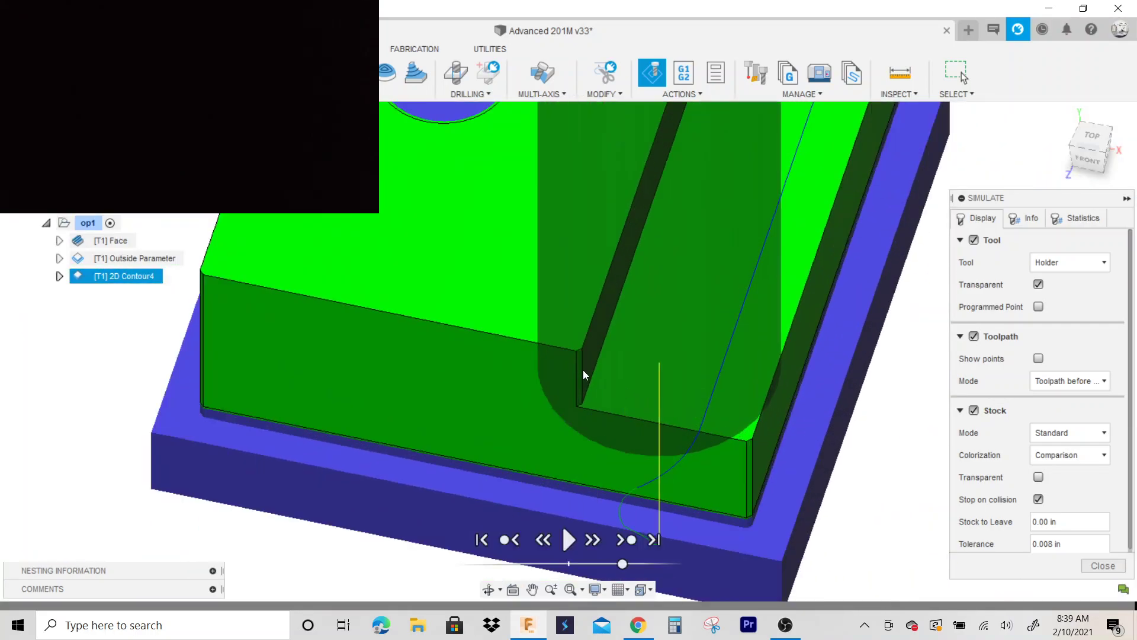
{"action": "scroll", "coordinate": [585, 371], "scroll_direction": "down", "scroll_amount": 3}
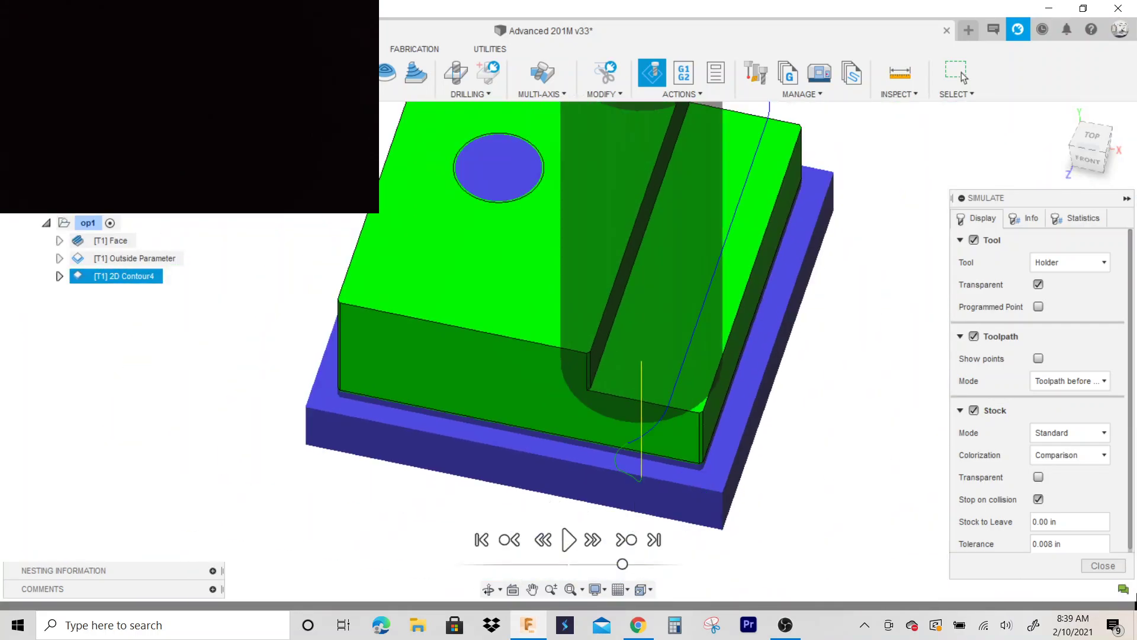
{"action": "left_click", "coordinate": [1103, 566]}
- Rename the step contour operation as Side Cut and save the design with the version description User Saved
{"action": "left_click", "coordinate": [172, 276]}
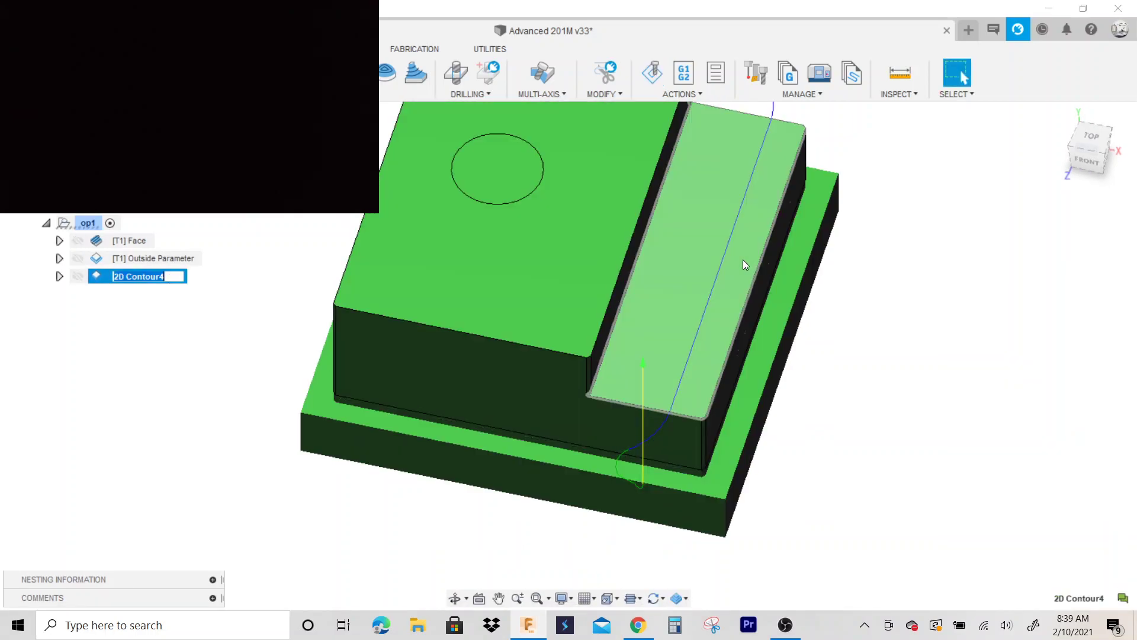
{"action": "type", "text": "s"}
{"action": "key", "text": "Return"}
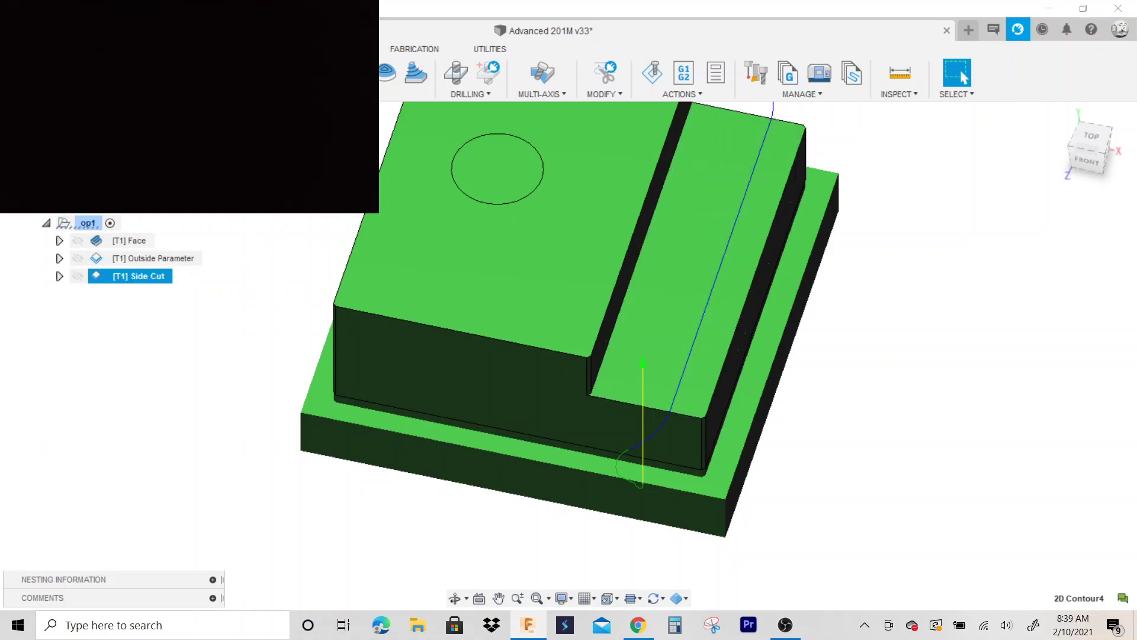
{"action": "key", "text": "ctrl+s"}
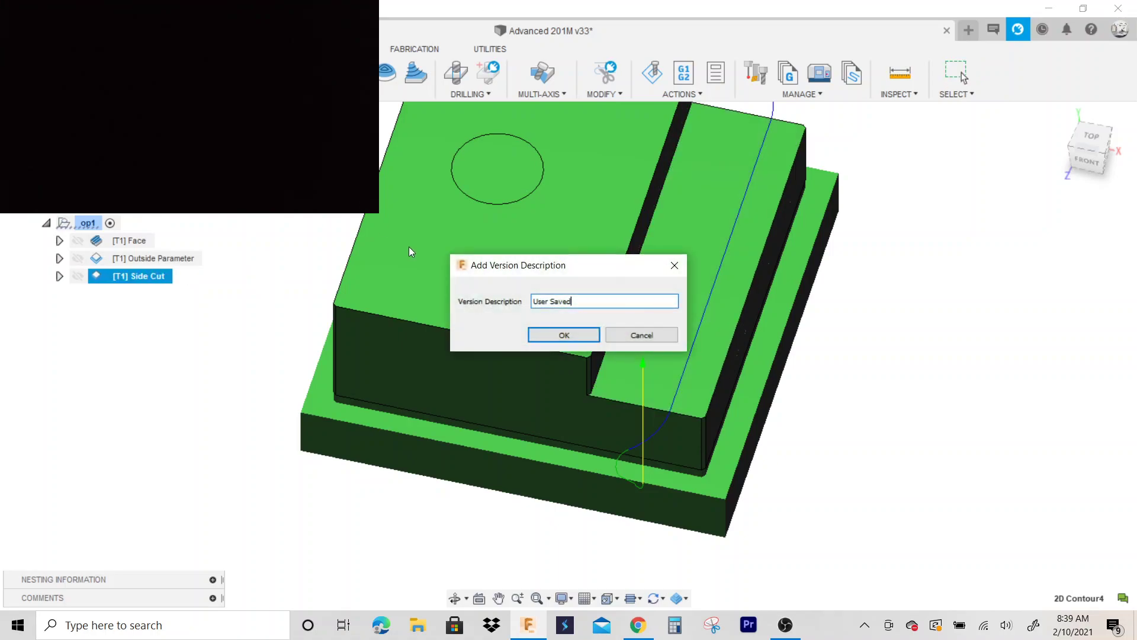
{"action": "left_click", "coordinate": [564, 335]}
- Start a Drill operation with the #4 0.3937" center drill
{"action": "scroll", "coordinate": [490, 425], "scroll_direction": "down", "scroll_amount": 3}
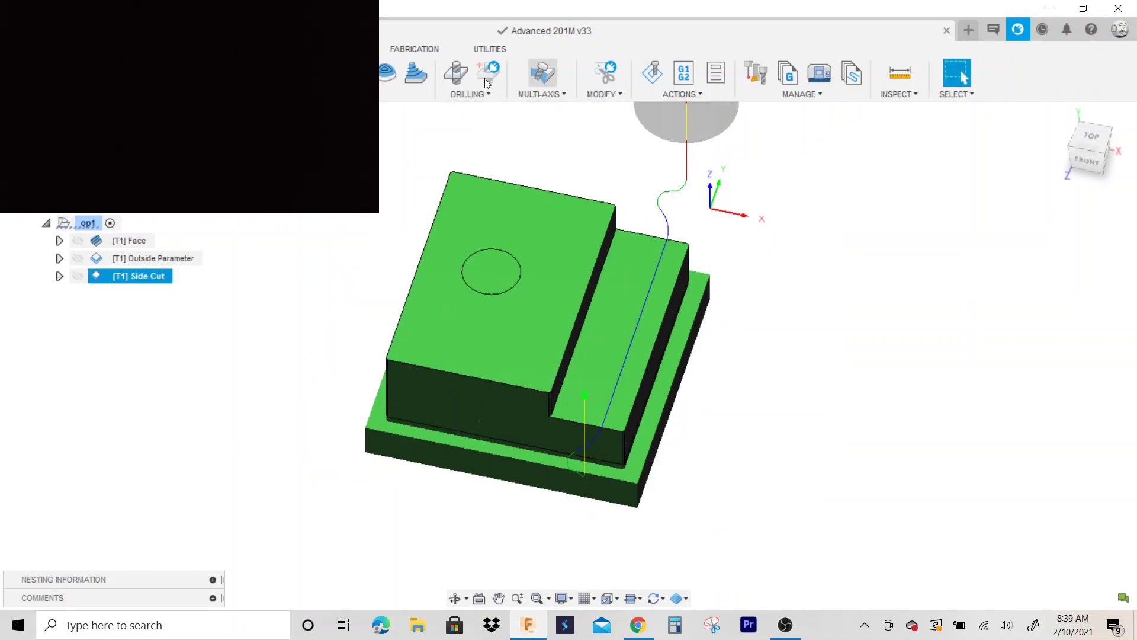
{"action": "left_click", "coordinate": [456, 73]}
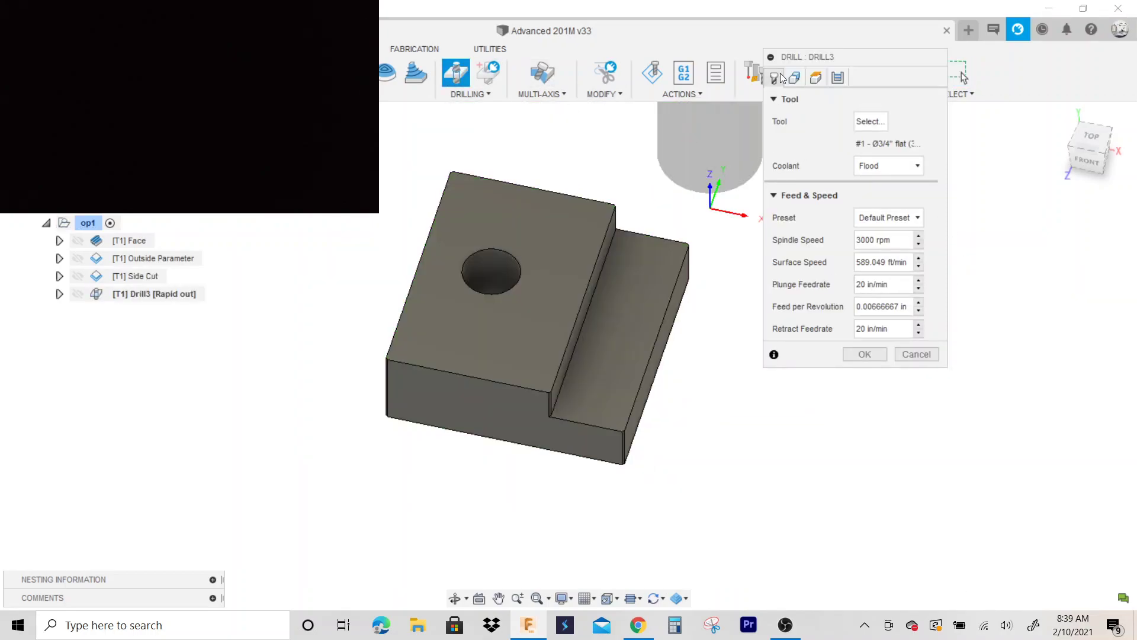
{"action": "left_click", "coordinate": [869, 121]}
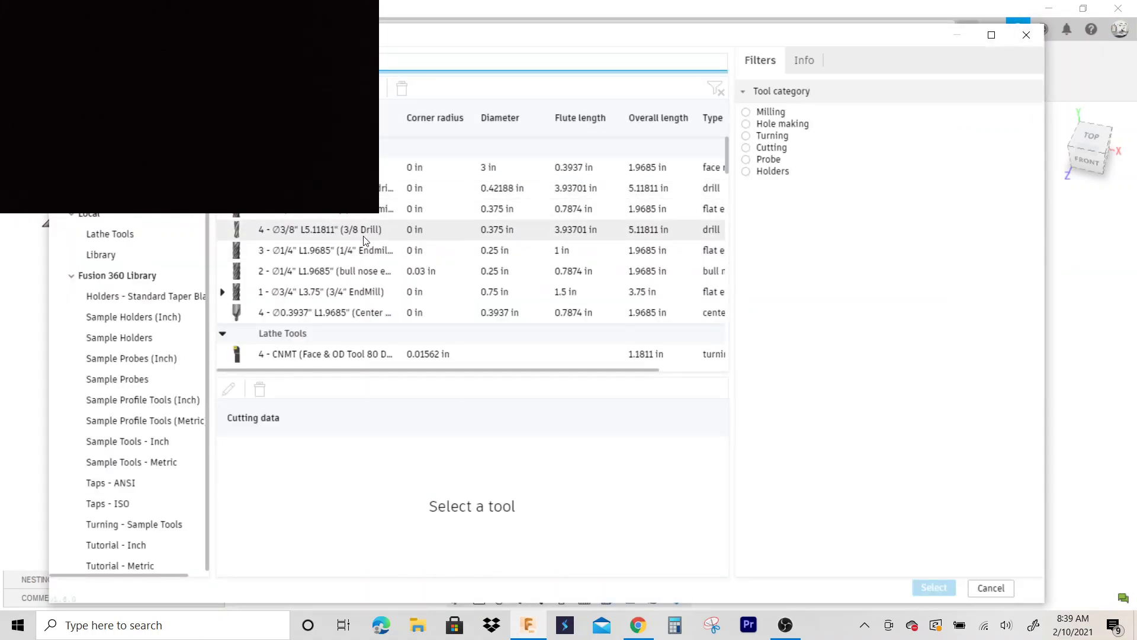
{"action": "left_click", "coordinate": [374, 314]}
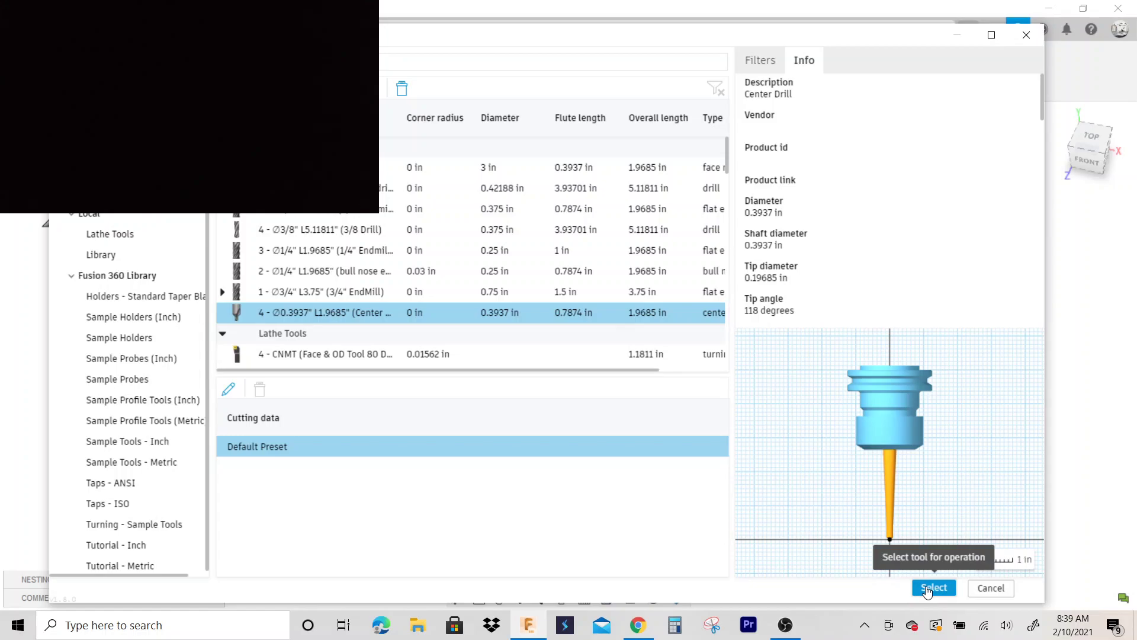
{"action": "left_click", "coordinate": [928, 589]}
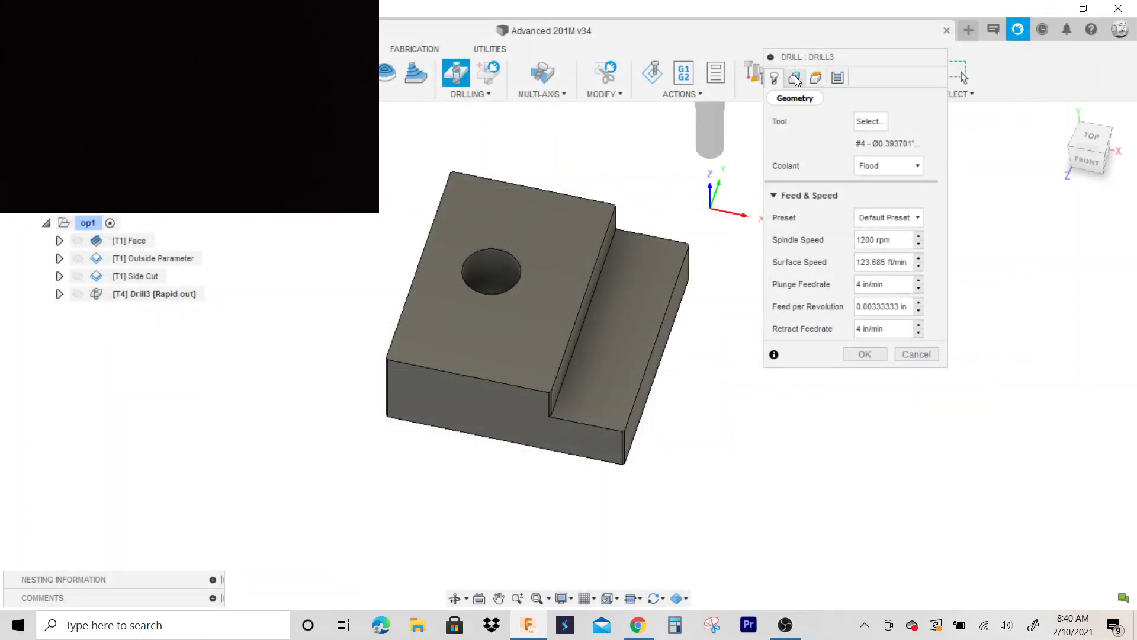
- Renumber the center drill as tool 2, updating the drill operation with the edit, and reselect it as the operation's tool
{"action": "left_click", "coordinate": [871, 122]}
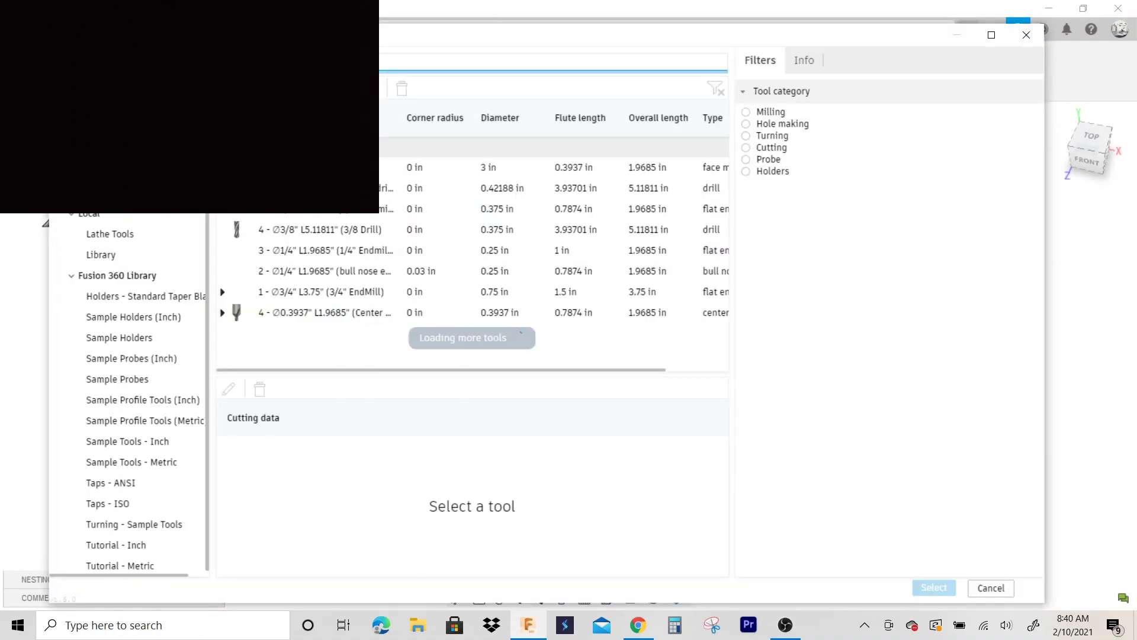
{"action": "left_click", "coordinate": [363, 317]}
{"action": "right_click", "coordinate": [363, 318]}
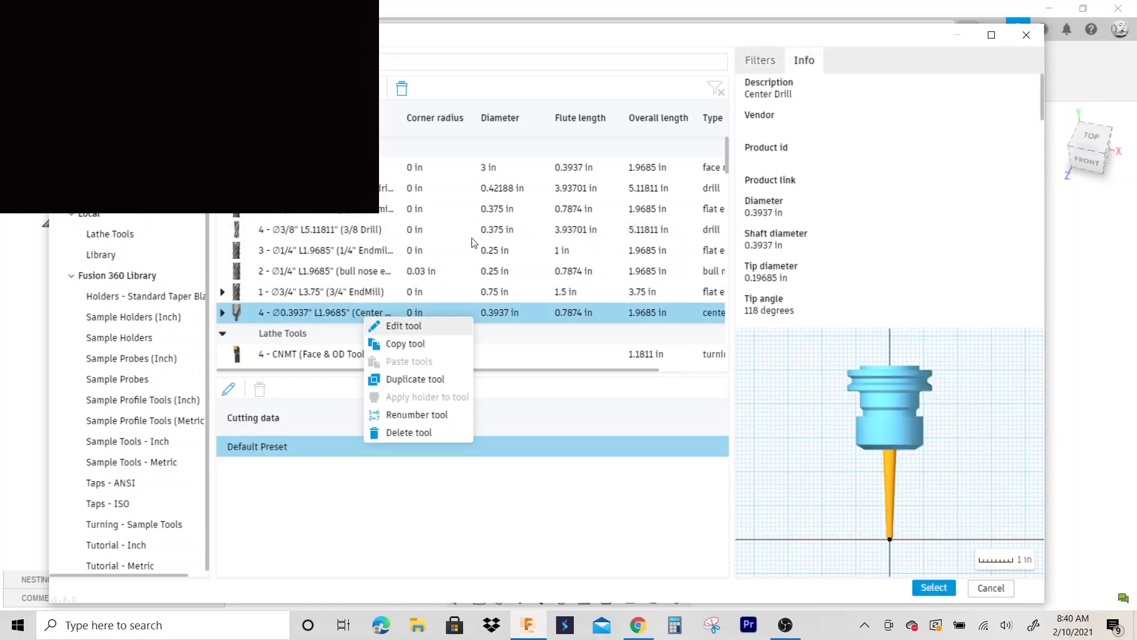
{"action": "key", "text": "Return"}
{"action": "left_click", "coordinate": [390, 95]}
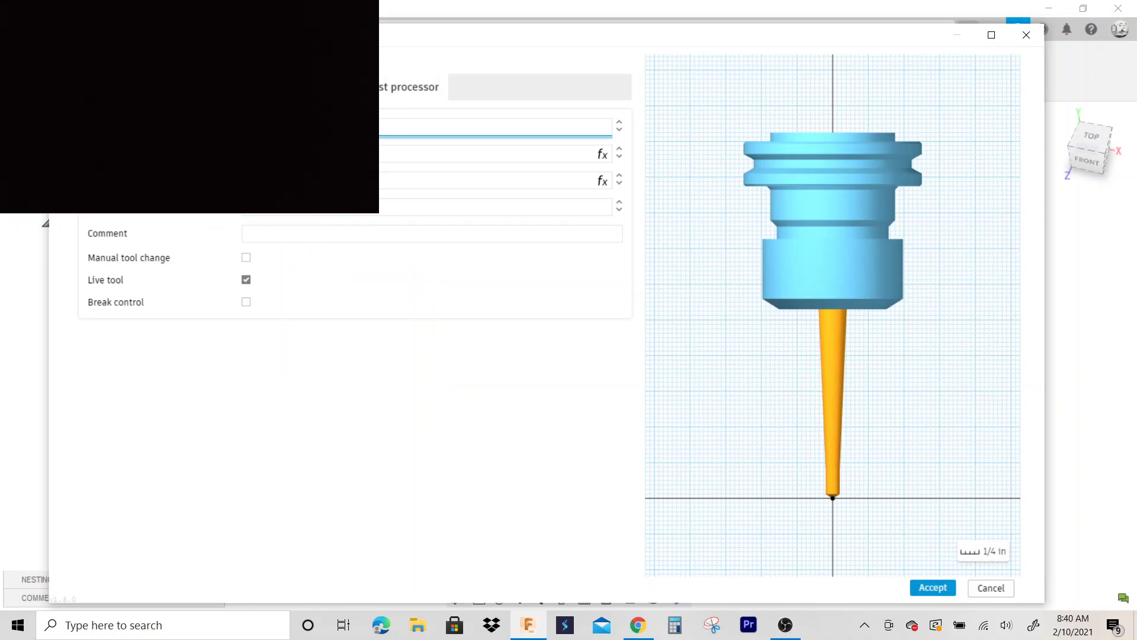
{"action": "key", "text": "Tab"}
{"action": "key", "text": "Tab"}
{"action": "key", "text": "Tab"}
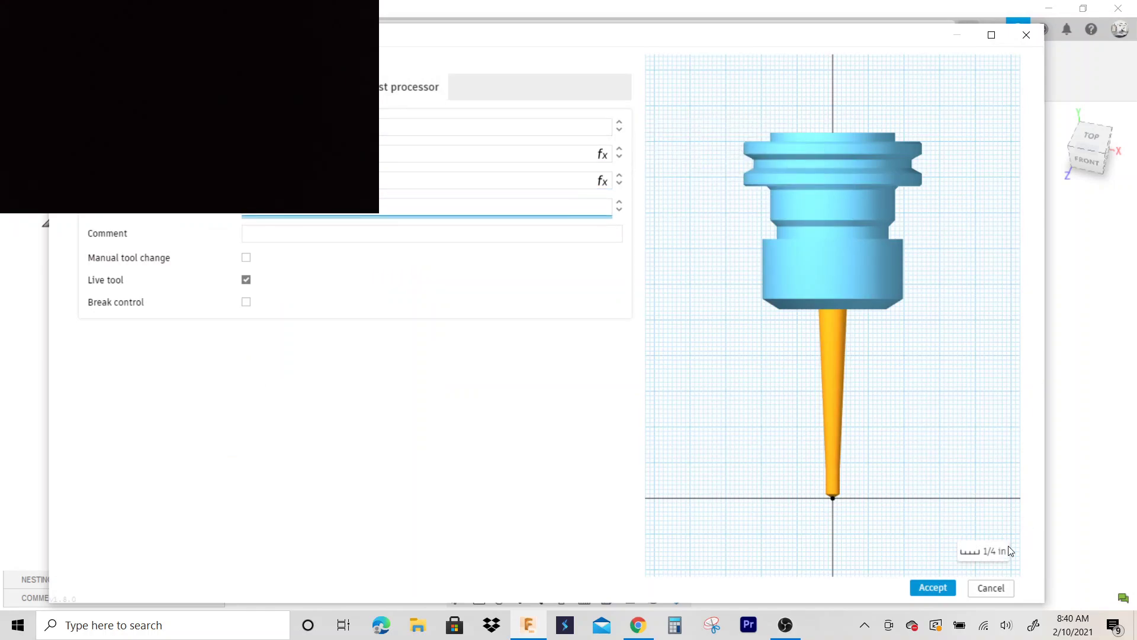
{"action": "left_click", "coordinate": [935, 587]}
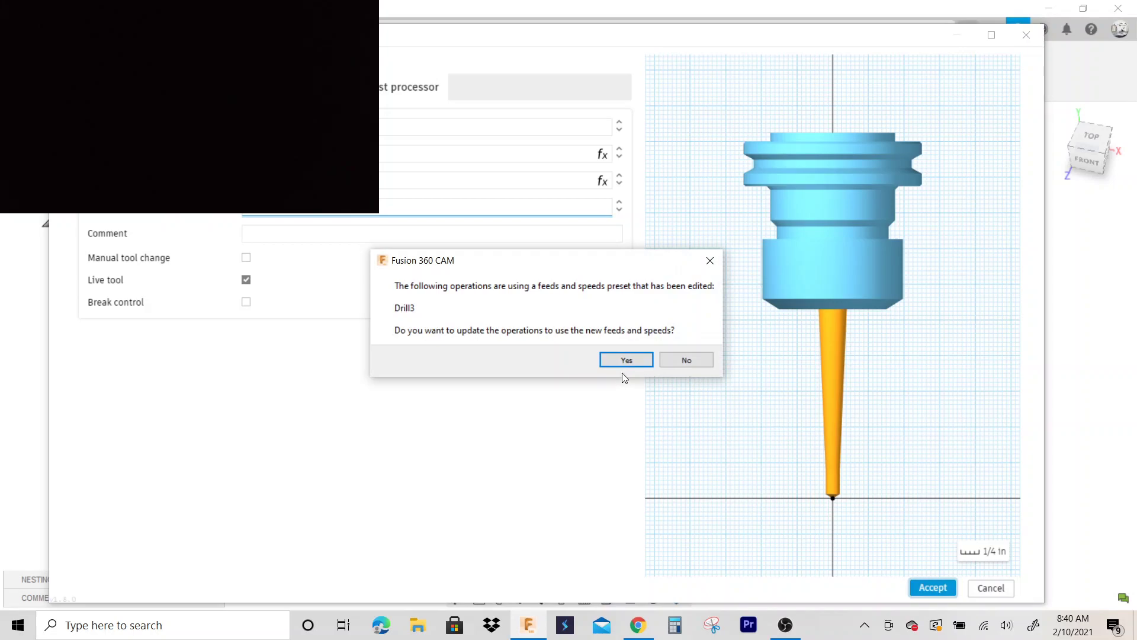
{"action": "left_click", "coordinate": [628, 357]}
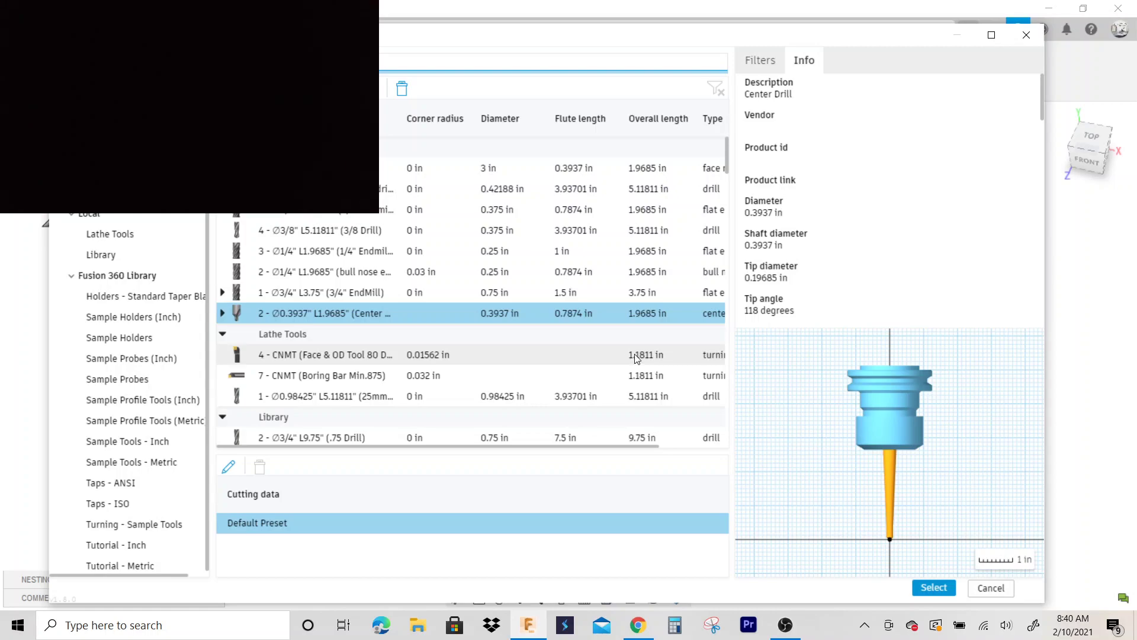
{"action": "left_click", "coordinate": [934, 586]}
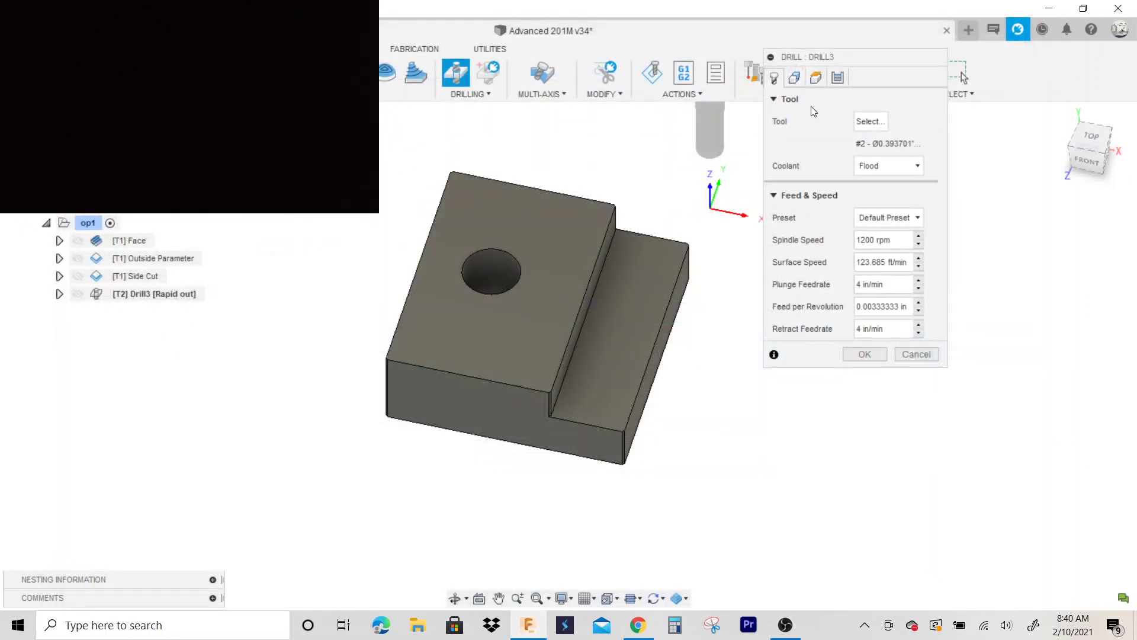
- Select the hole's cylindrical face for drilling and set the bottom height to -0.05 in from Origin (absolute), completing the operation
{"action": "left_click", "coordinate": [794, 77]}
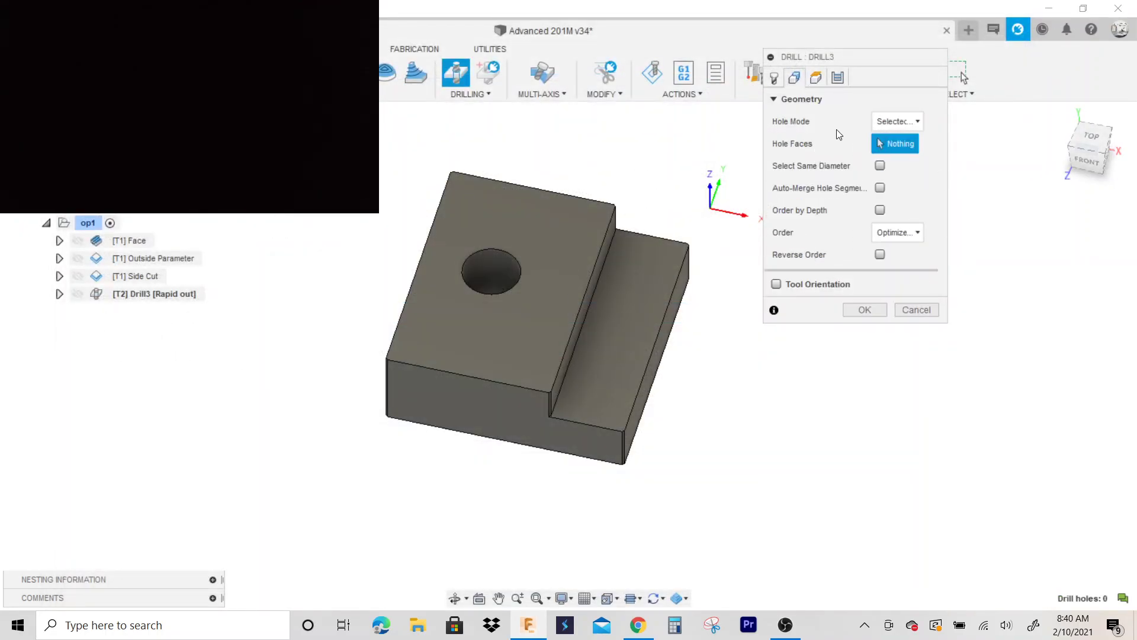
{"action": "left_click", "coordinate": [512, 276]}
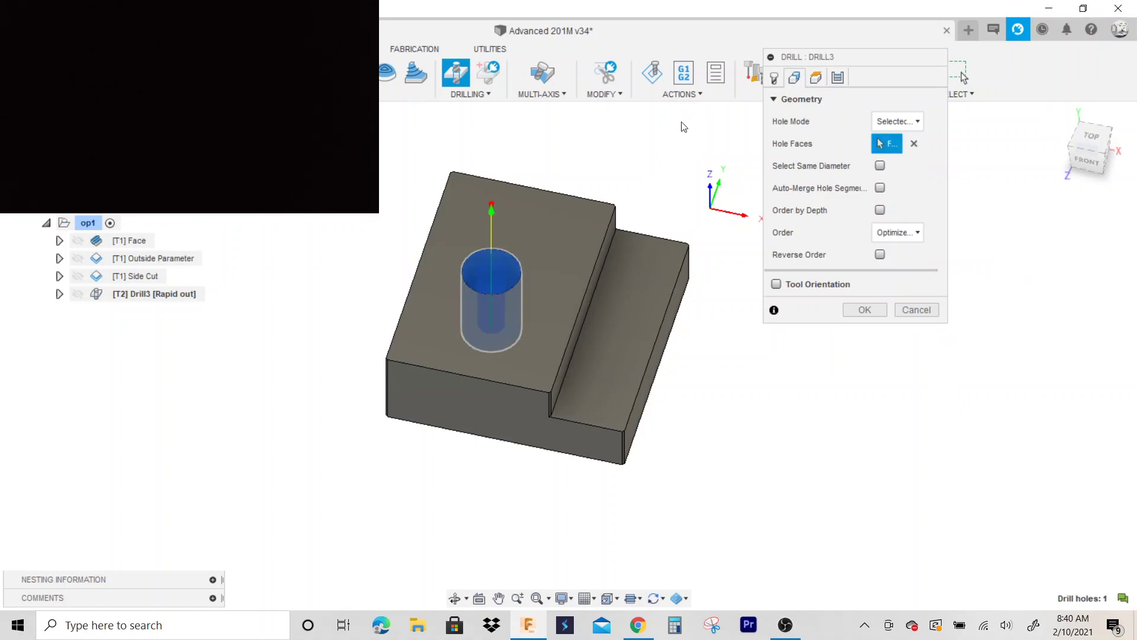
{"action": "left_click", "coordinate": [816, 78]}
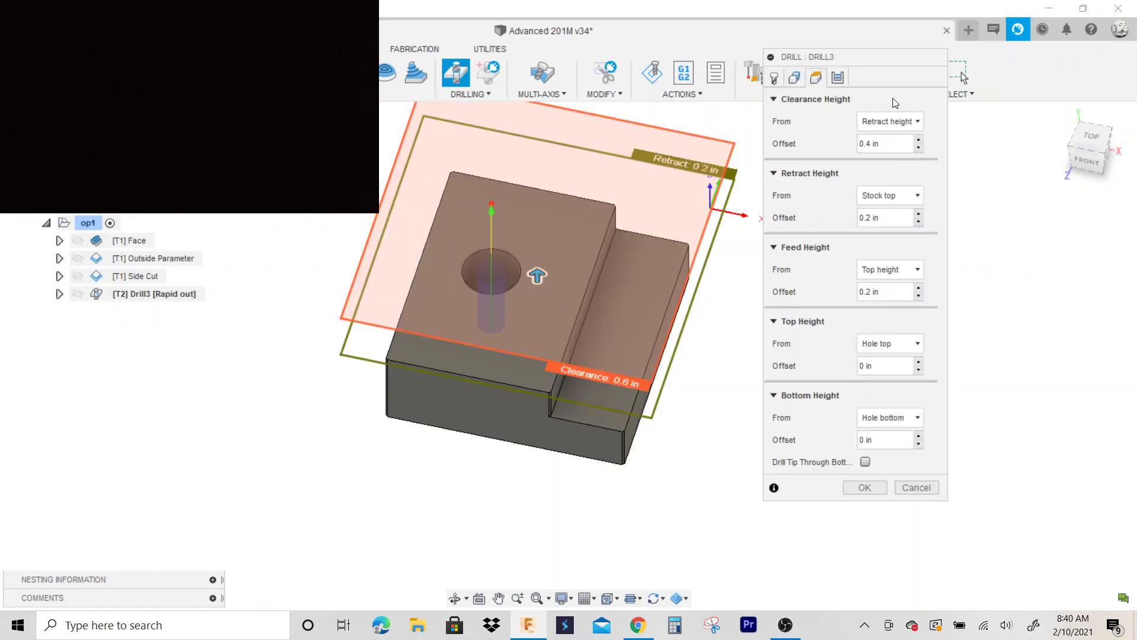
{"action": "middle_click_drag", "start_coordinate": [533, 272], "coordinate": [471, 216], "text": "shift"}
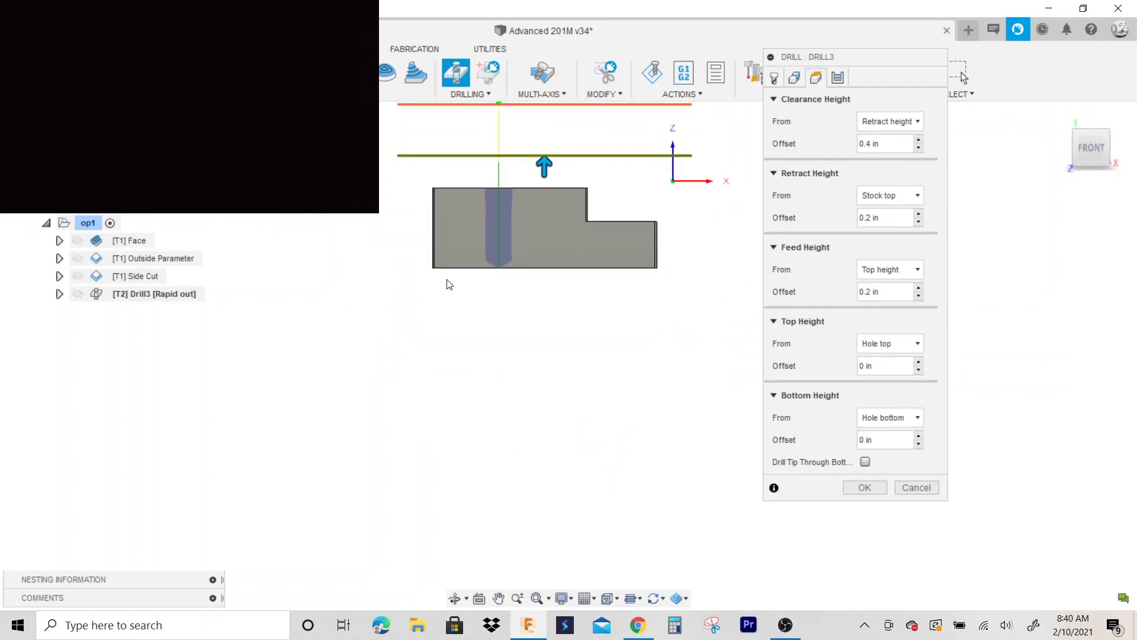
{"action": "scroll", "coordinate": [447, 281], "scroll_direction": "down", "scroll_amount": 2}
{"action": "scroll", "coordinate": [465, 184], "scroll_direction": "up", "scroll_amount": 3}
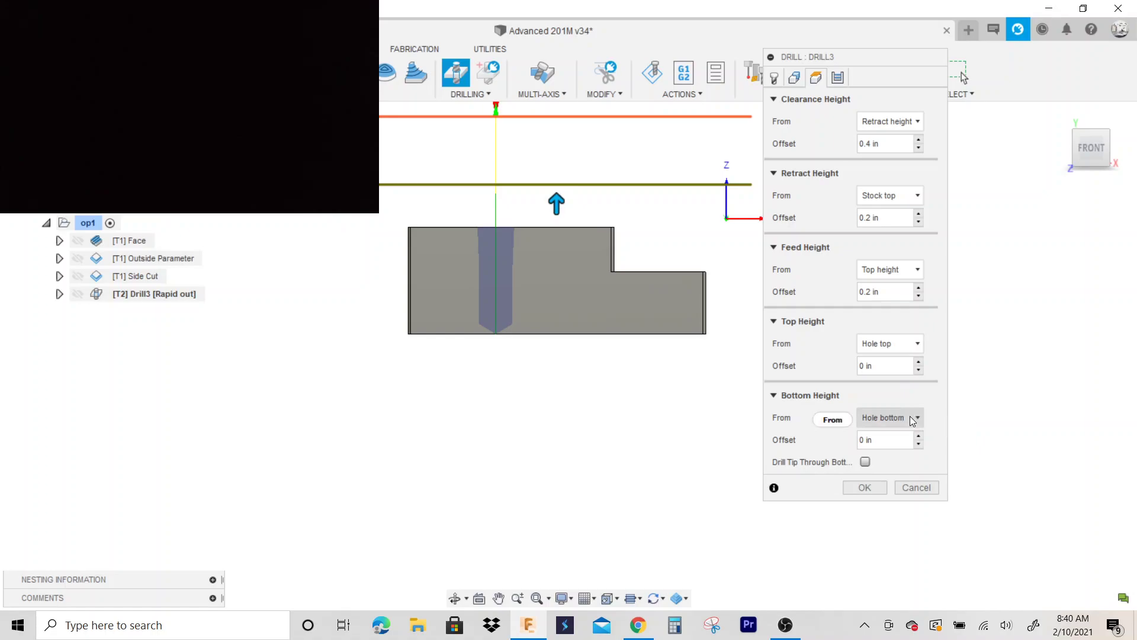
{"action": "left_click", "coordinate": [897, 422]}
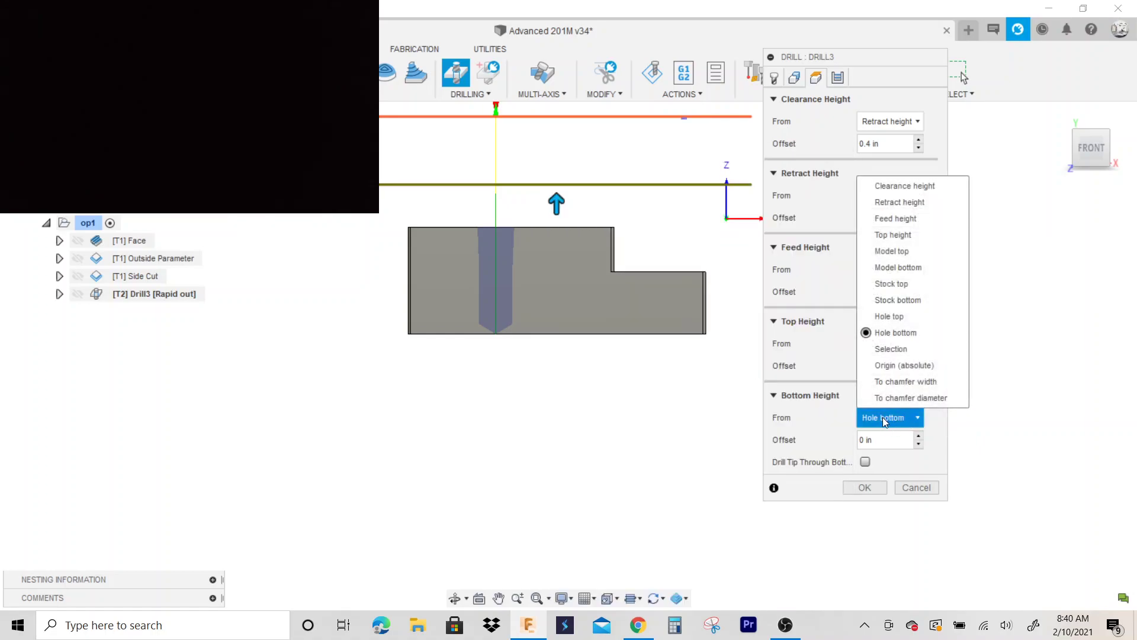
{"action": "left_click", "coordinate": [906, 366]}
{"action": "left_click_drag", "start_coordinate": [899, 441], "coordinate": [803, 445]}
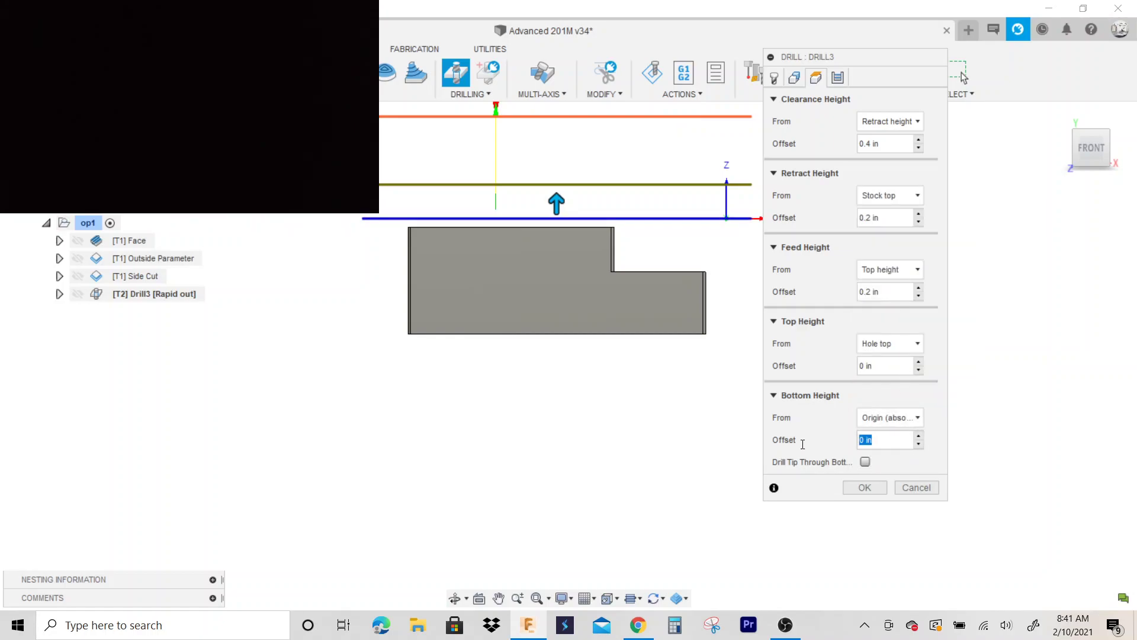
{"action": "type", "text": "-.05"}
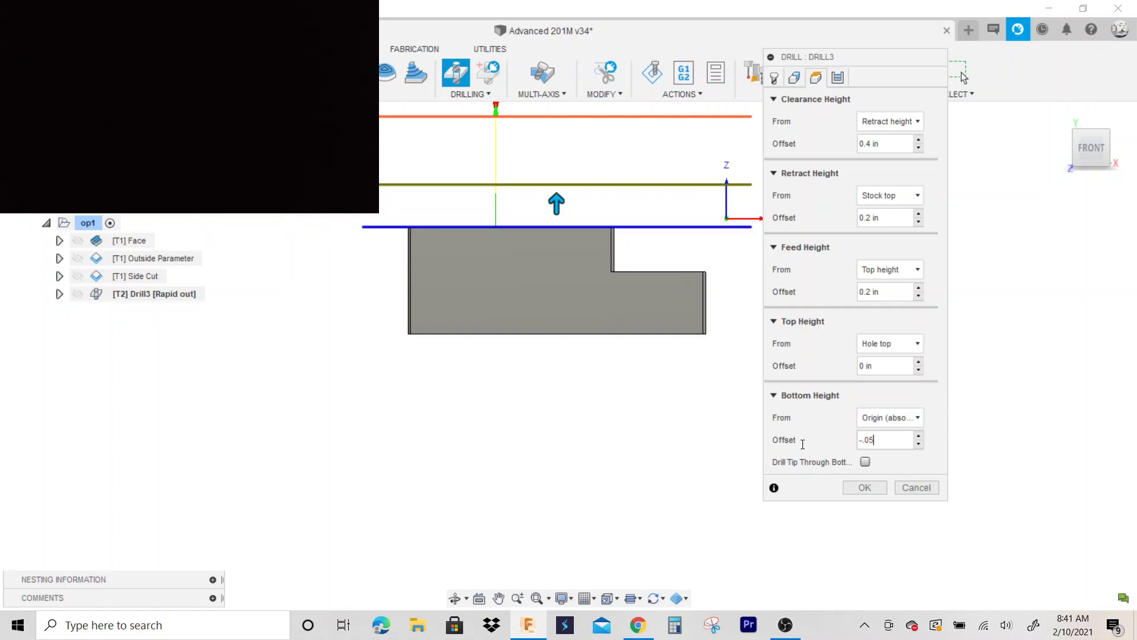
{"action": "key", "text": "Return"}
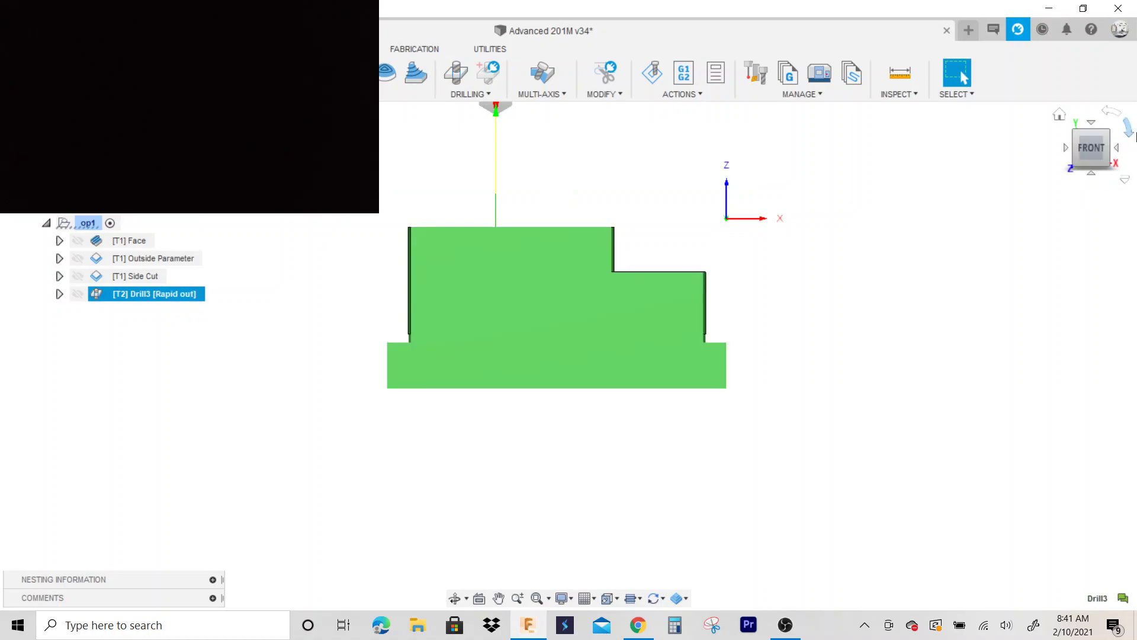
- Simulate the new drill operation, examine its depth from the front, and close the simulation
{"action": "left_click", "coordinate": [1099, 155]}
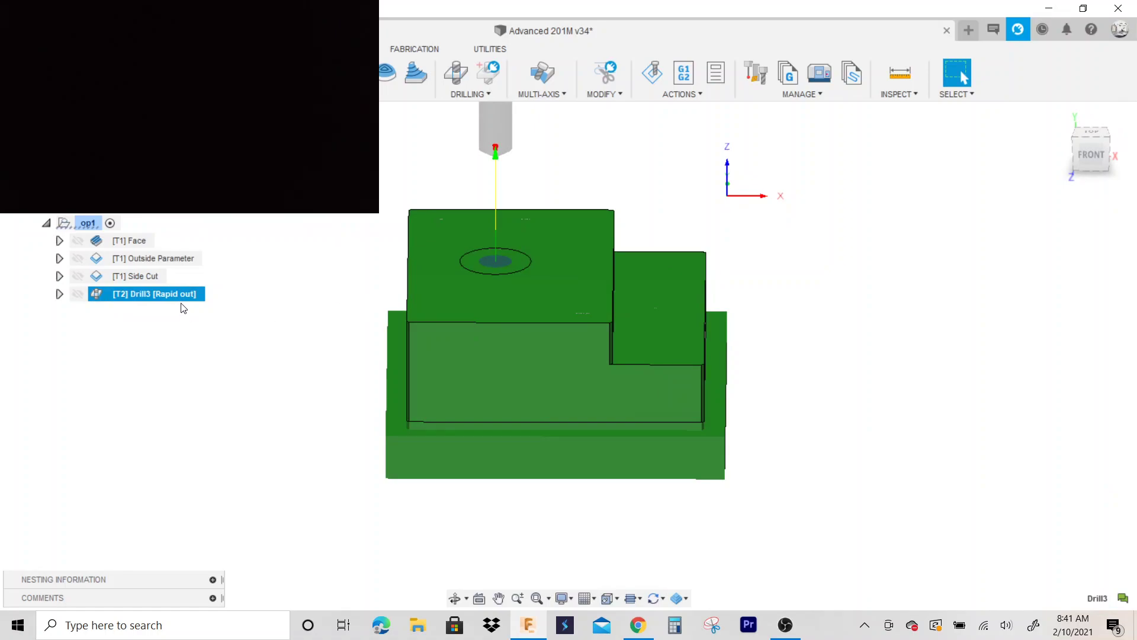
{"action": "right_click", "coordinate": [181, 304]}
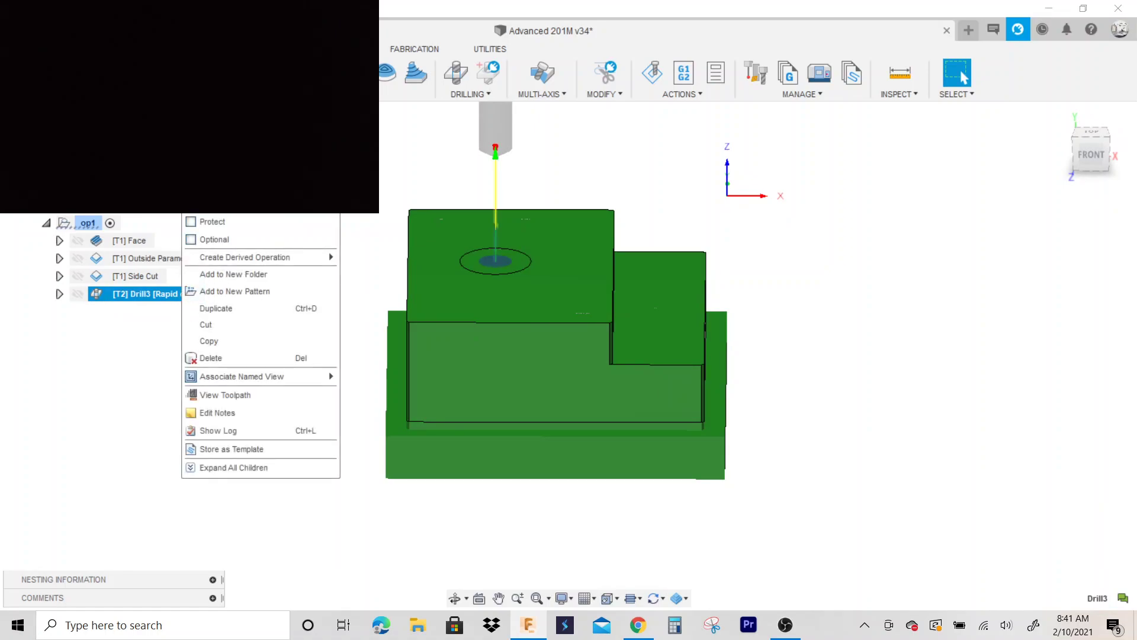
{"action": "left_click", "coordinate": [218, 101]}
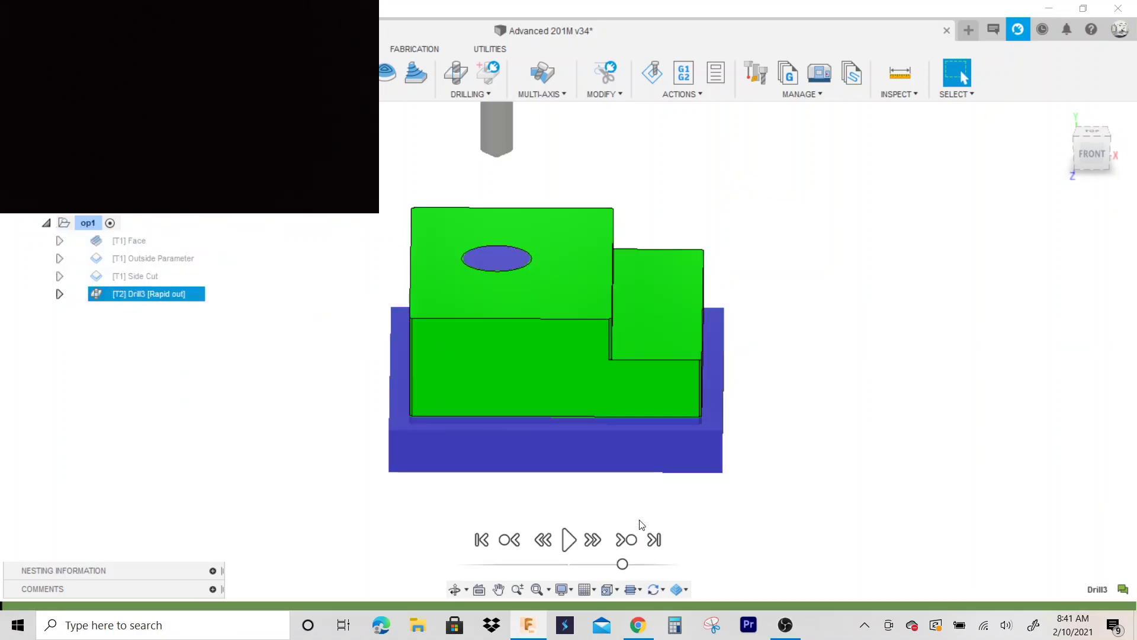
{"action": "left_click", "coordinate": [571, 540]}
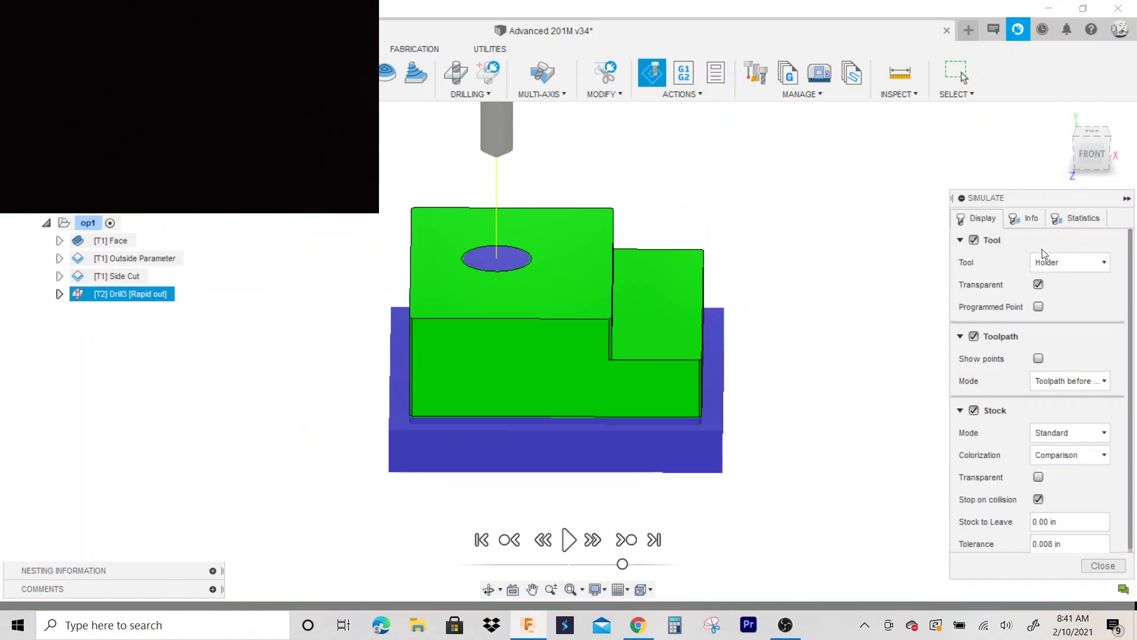
{"action": "left_click", "coordinate": [1094, 155]}
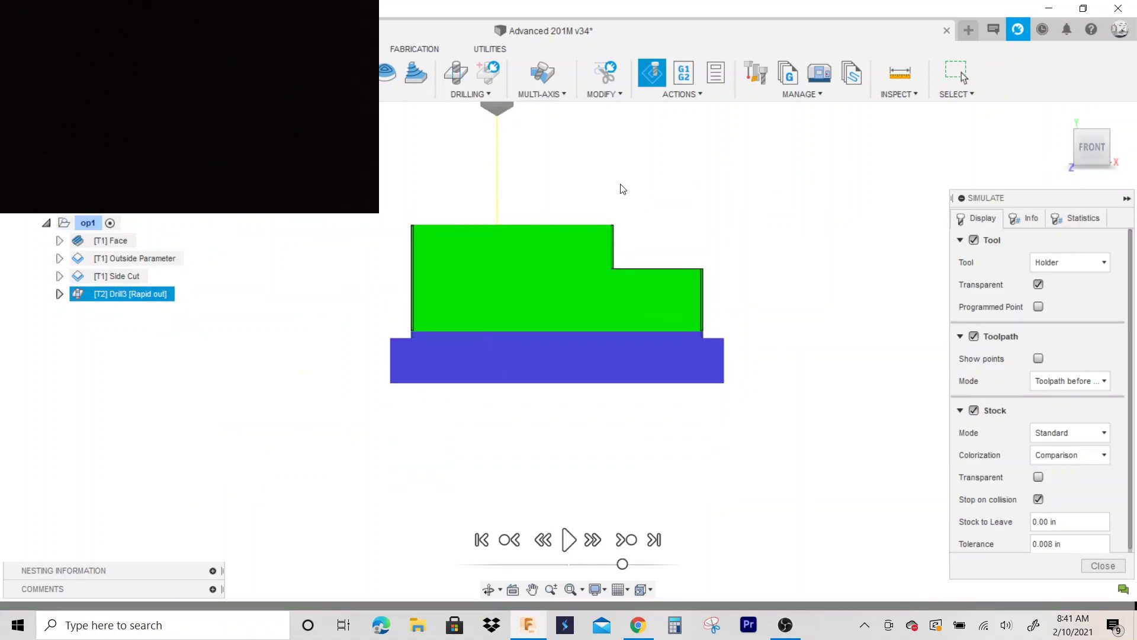
{"action": "left_click", "coordinate": [1104, 565]}
{"action": "left_click", "coordinate": [264, 309]}
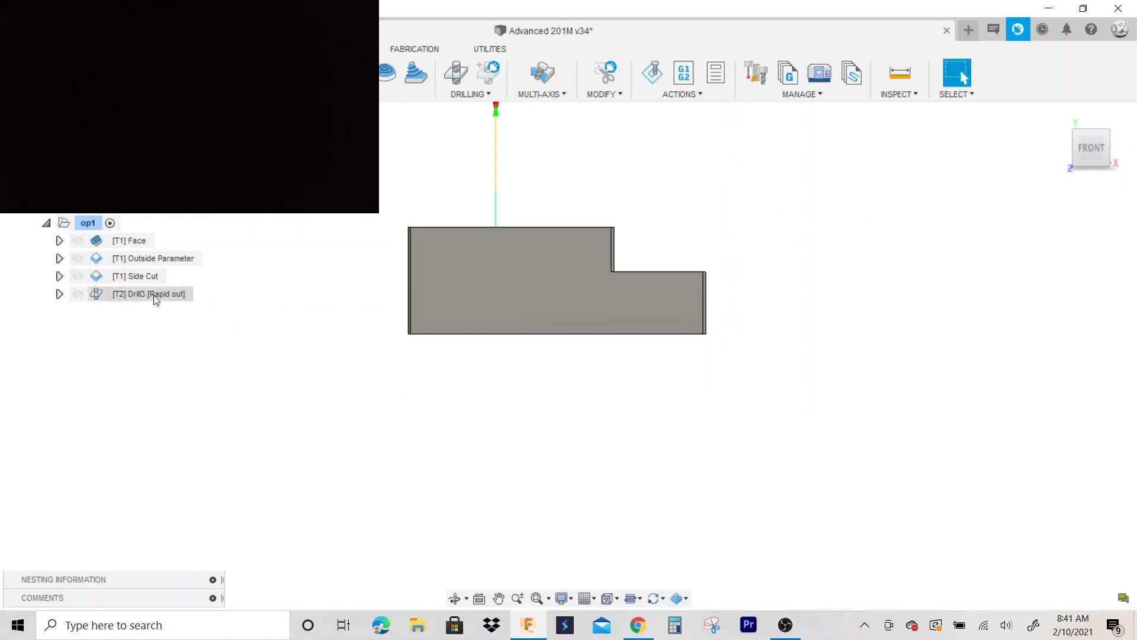
- Rename the drill operation as Center Drill and save the design
{"action": "left_click_drag", "start_coordinate": [1089, 149], "coordinate": [1091, 179]}
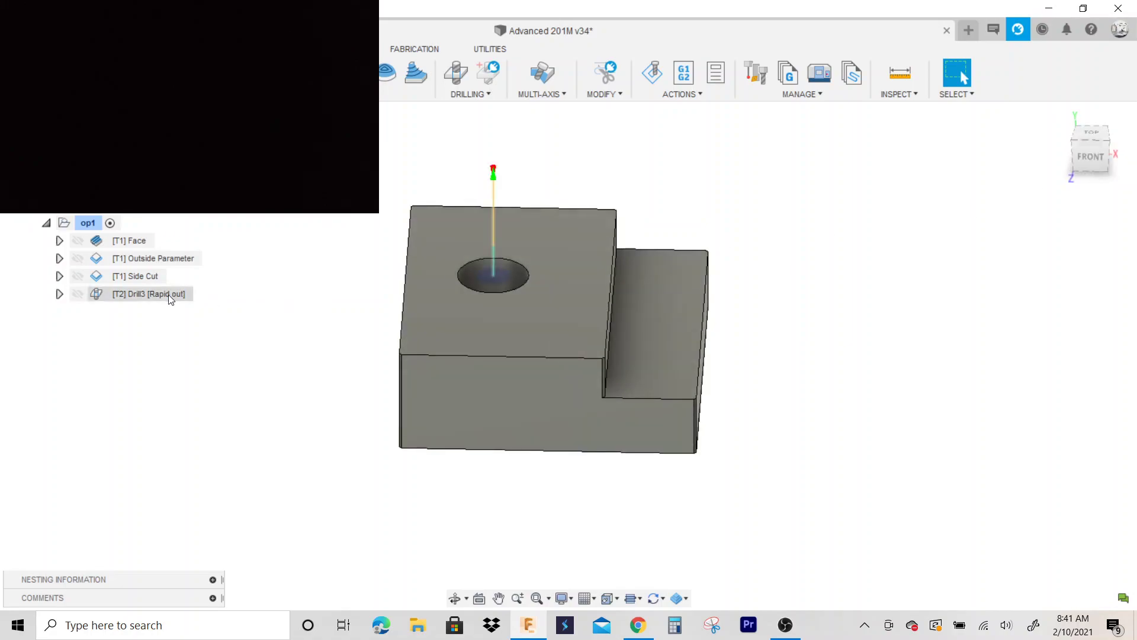
{"action": "scroll", "coordinate": [468, 287], "scroll_direction": "up", "scroll_amount": 5}
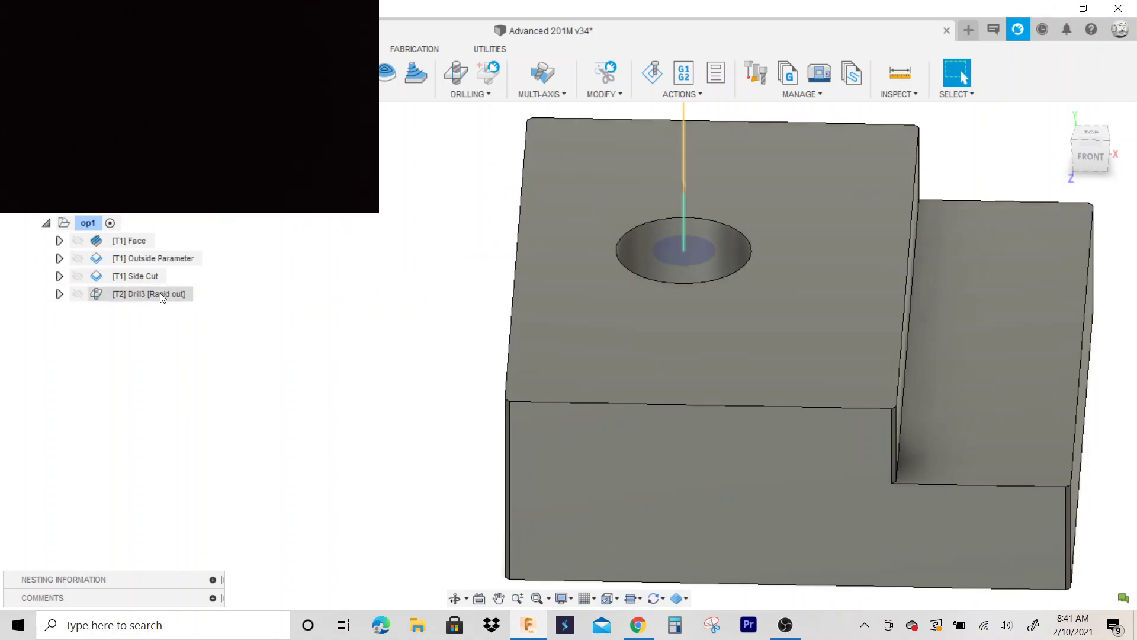
{"action": "scroll", "coordinate": [275, 312], "scroll_direction": "down", "scroll_amount": 3}
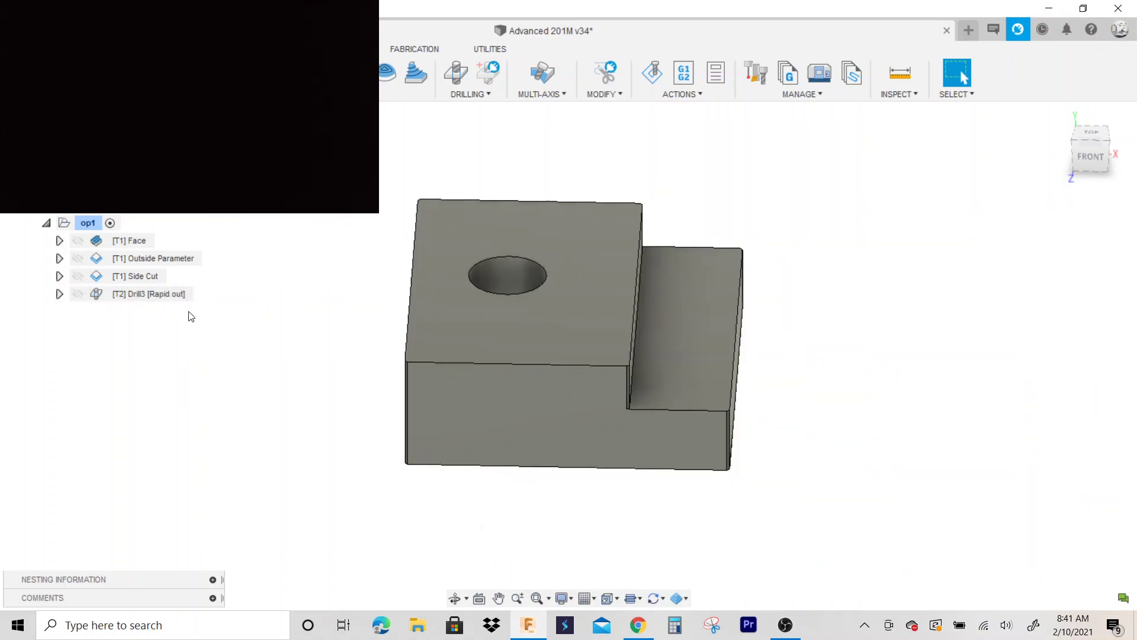
{"action": "left_click", "coordinate": [177, 293]}
{"action": "left_click", "coordinate": [176, 292]}
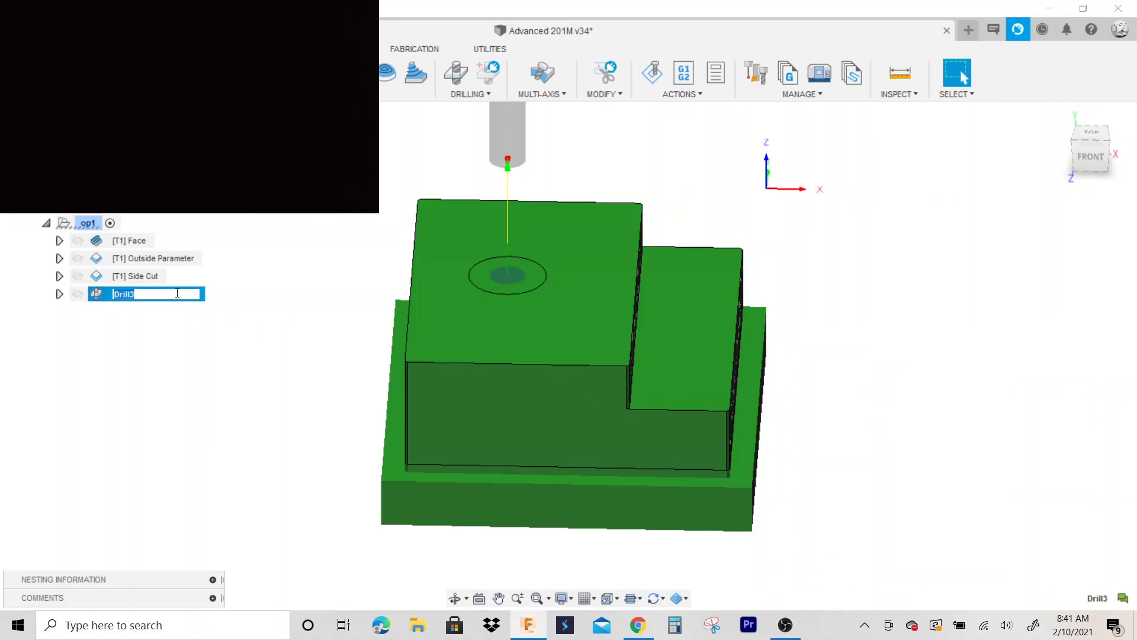
{"action": "type", "text": "Center"}
{"action": "key", "text": "Return"}
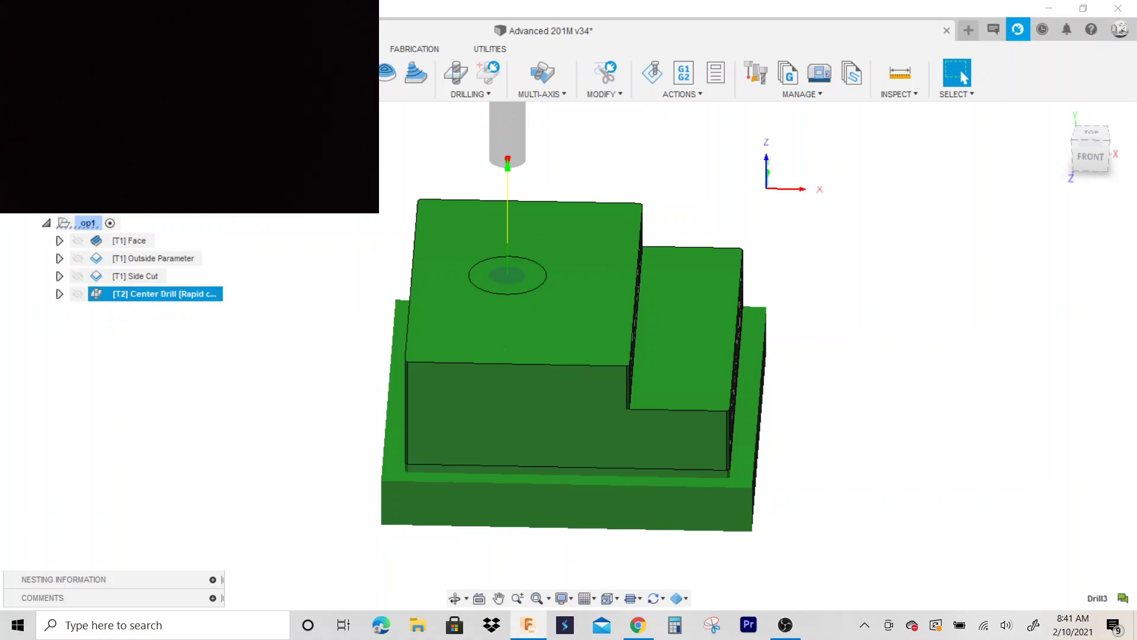
{"action": "key", "text": "ctrl+s"}
{"action": "left_click", "coordinate": [566, 336]}
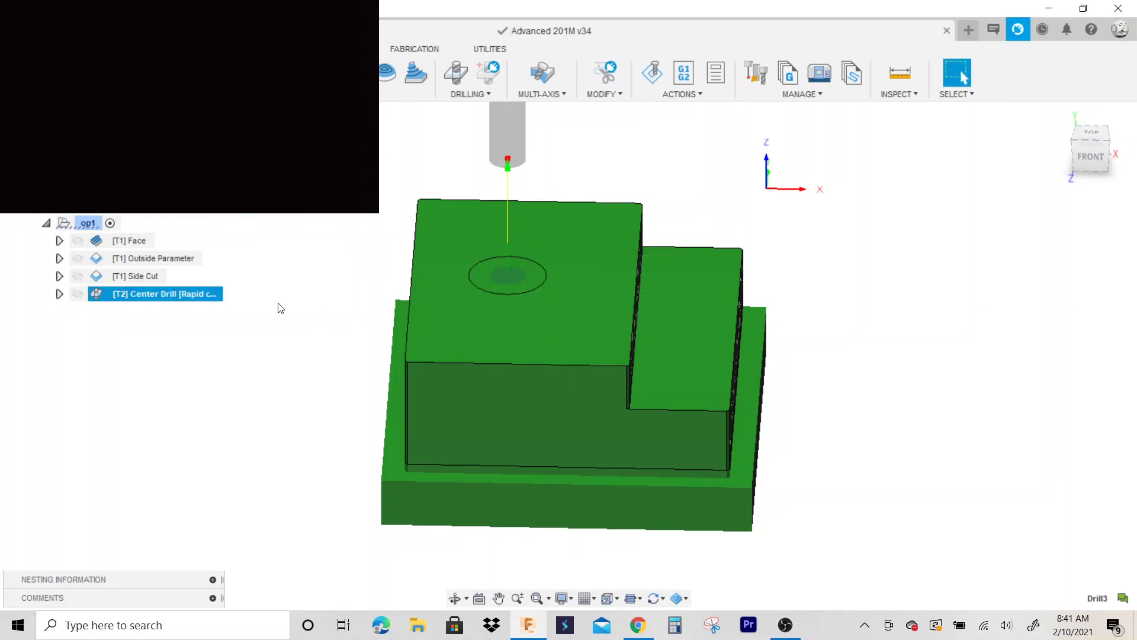
- Duplicate the Center Drill operation and rename the copy as 27/64 Drill
{"action": "right_click", "coordinate": [182, 296]}
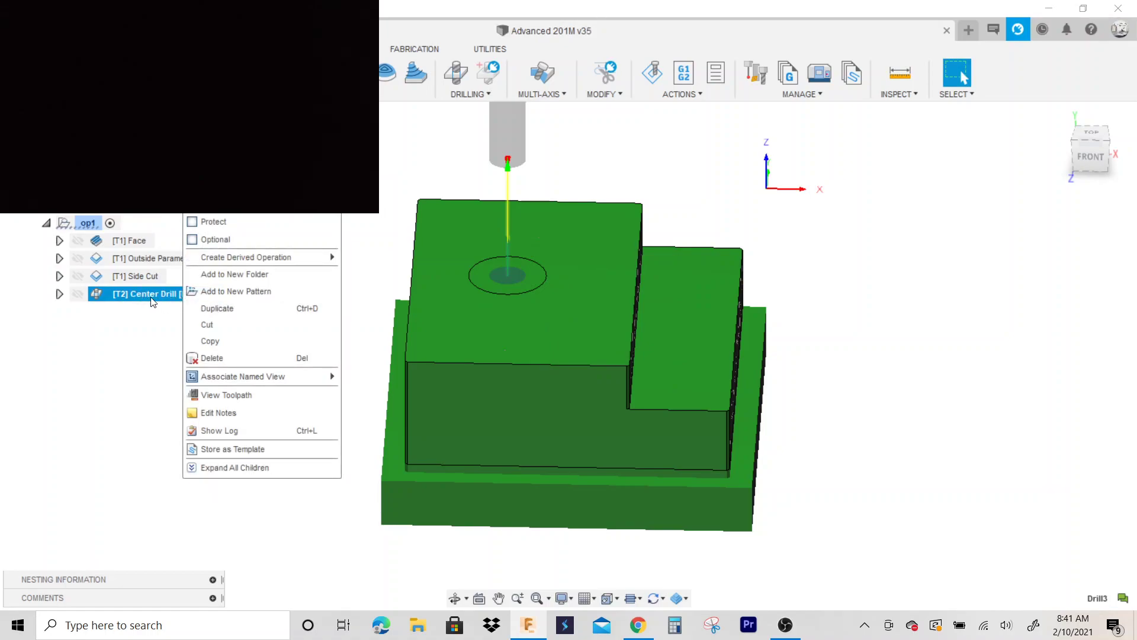
{"action": "left_click", "coordinate": [214, 309]}
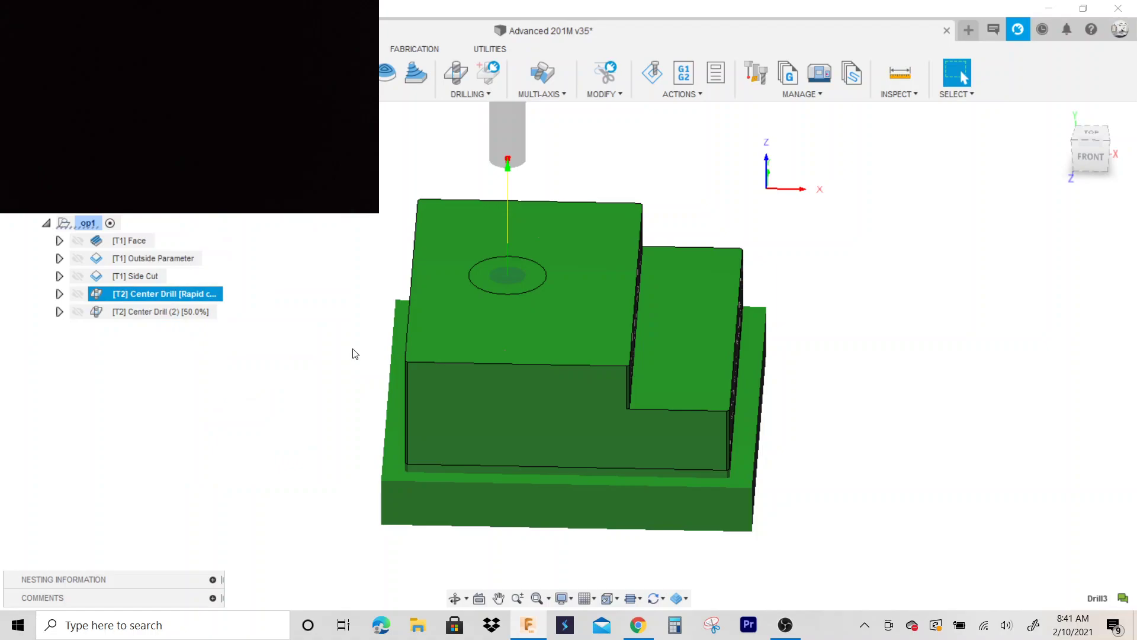
{"action": "left_click", "coordinate": [192, 310]}
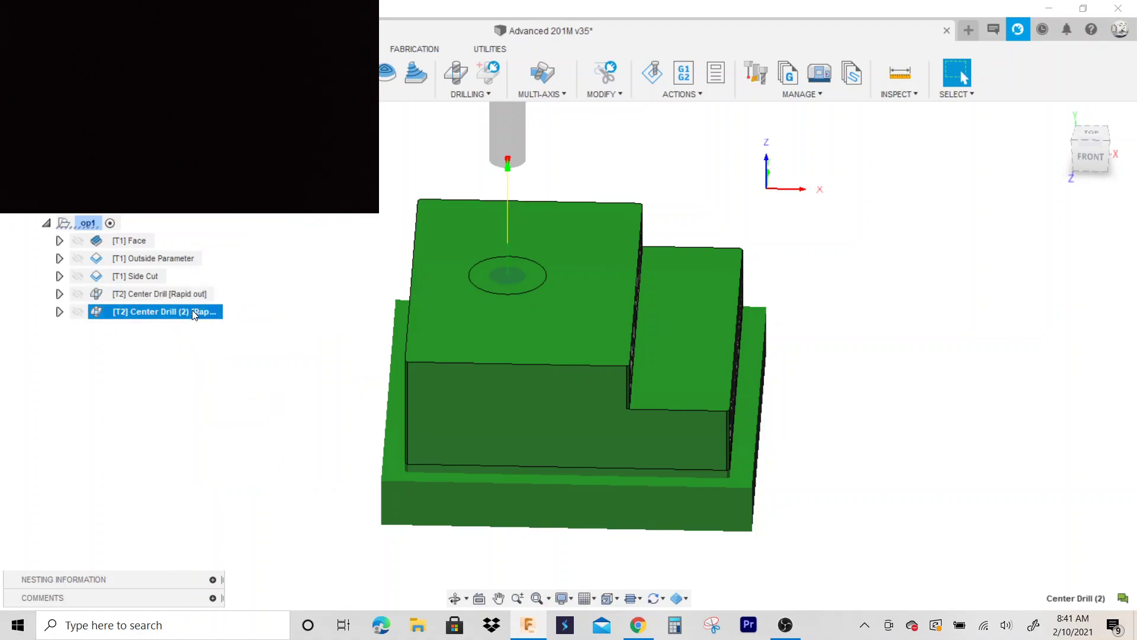
{"action": "left_click", "coordinate": [193, 310]}
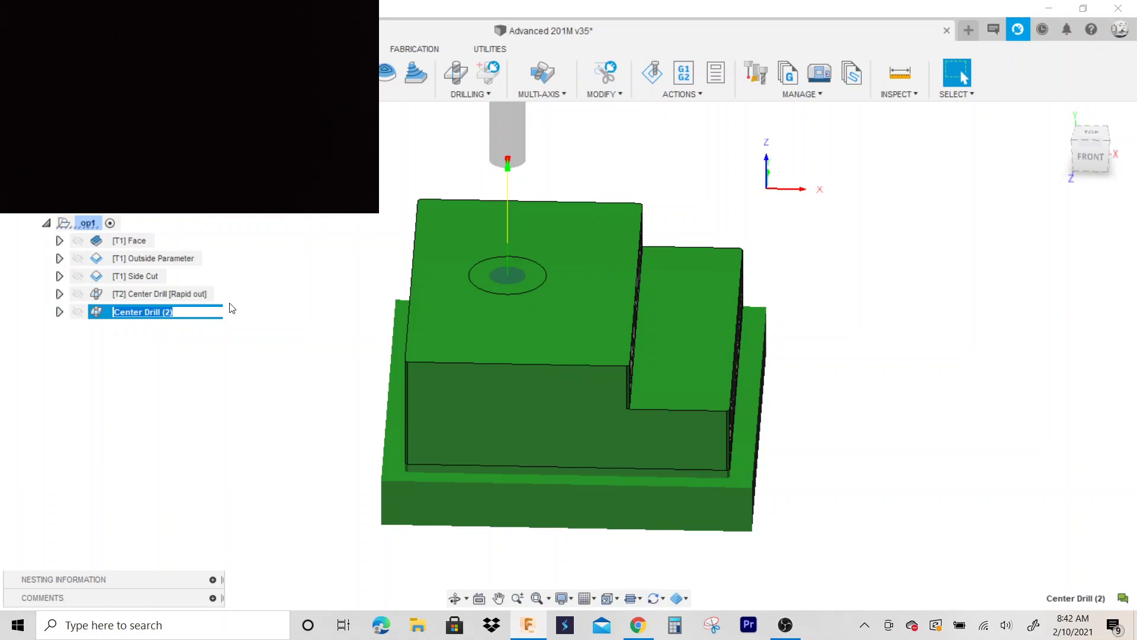
{"action": "type", "text": "27/64 Drill"}
{"action": "key", "text": "Return"}
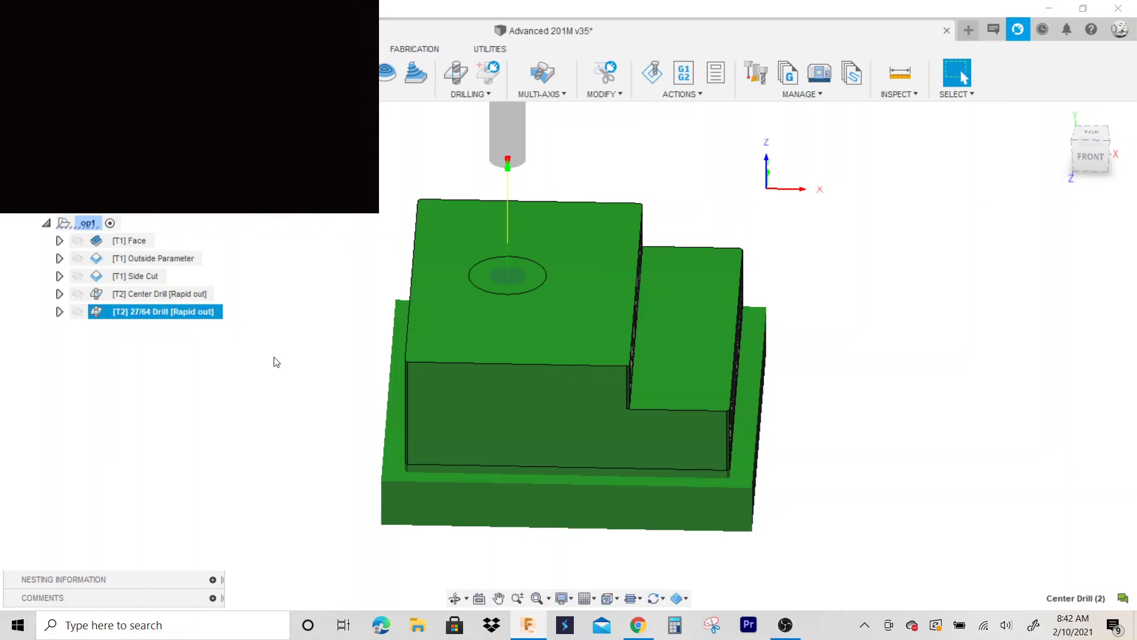
- Edit the 27/64 Drill operation to use the 27/64 drill with the 0.42188 in diameter
{"action": "right_click", "coordinate": [209, 316]}
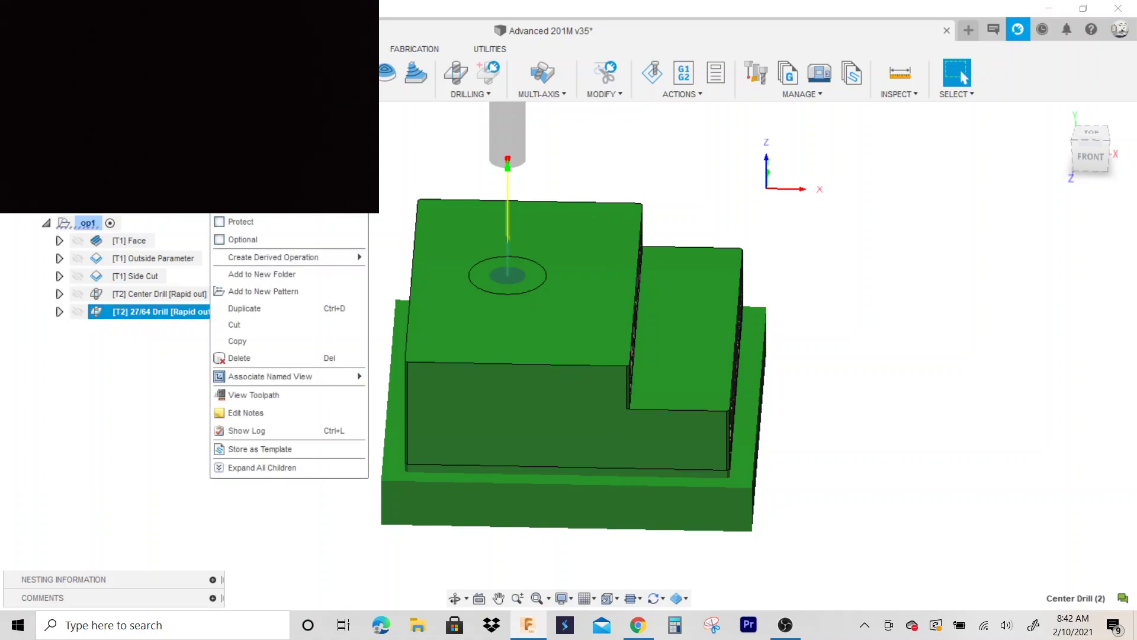
{"action": "left_click", "coordinate": [255, 83]}
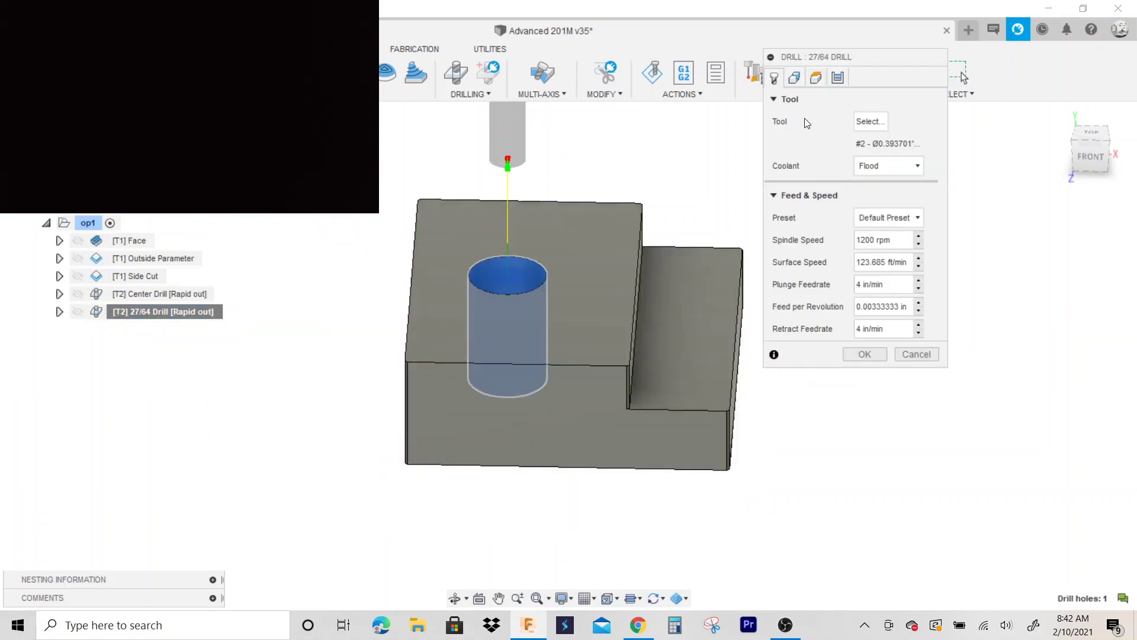
{"action": "left_click", "coordinate": [870, 122]}
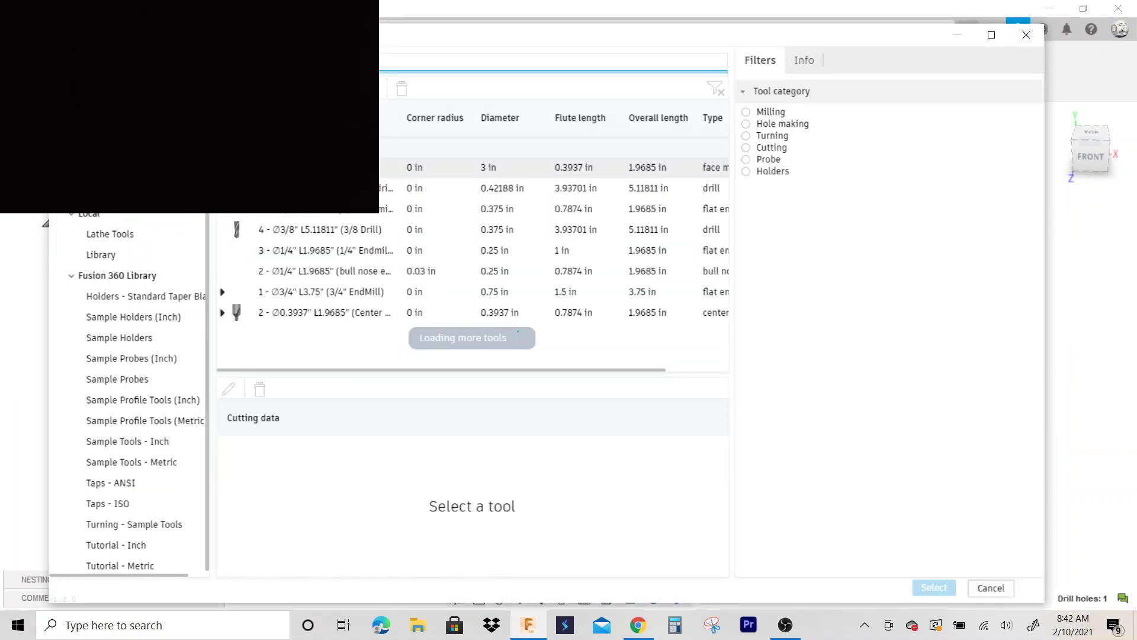
{"action": "left_click", "coordinate": [414, 187]}
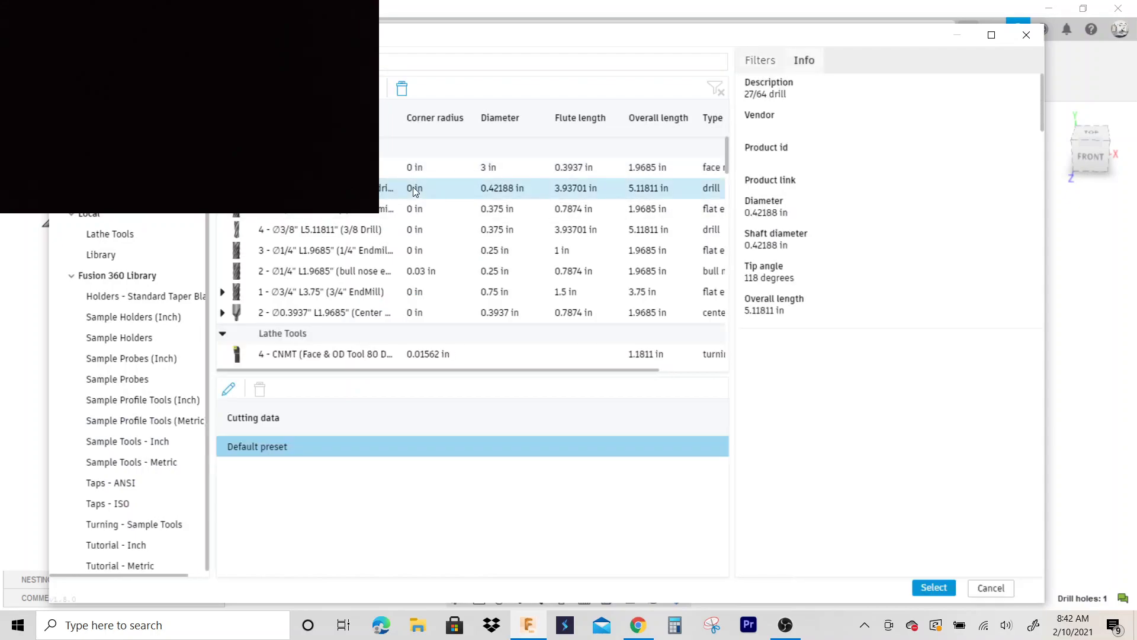
{"action": "left_click", "coordinate": [940, 589]}
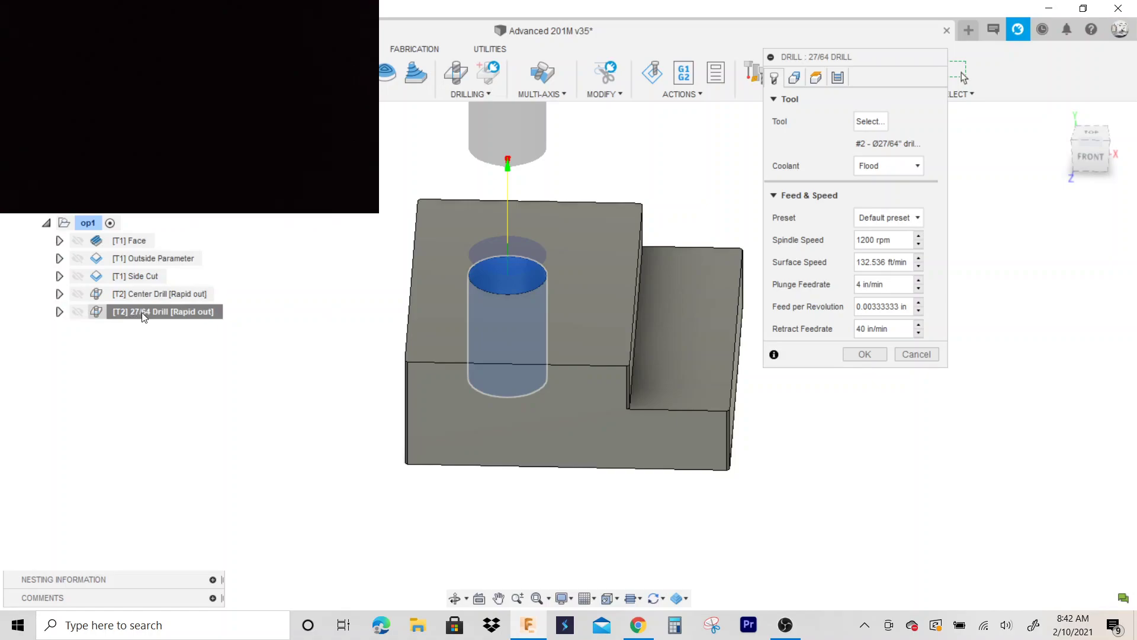
- Change the 27/64 drill's tool number to 3 in the tool library and select it for the operation
{"action": "left_click", "coordinate": [866, 124]}
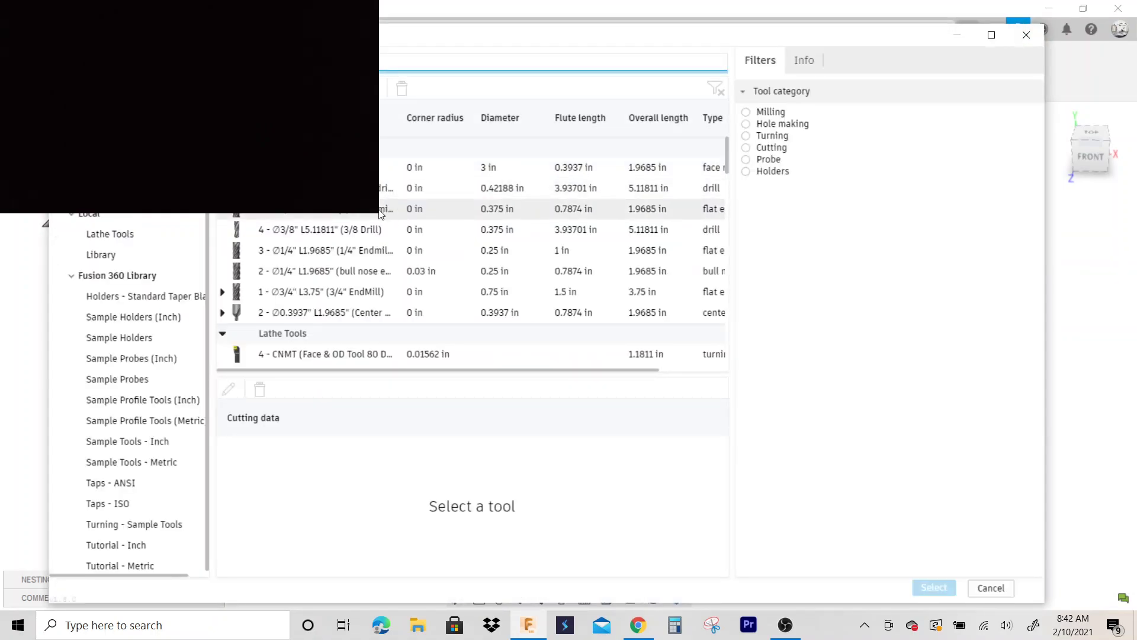
{"action": "right_click", "coordinate": [387, 188]}
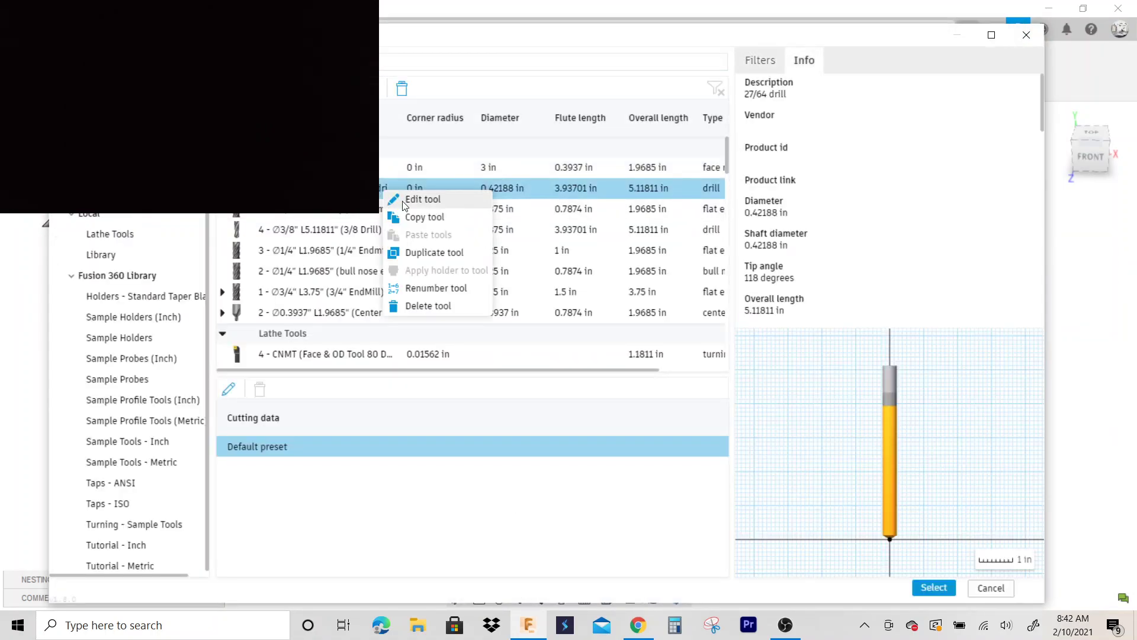
{"action": "left_click", "coordinate": [403, 202]}
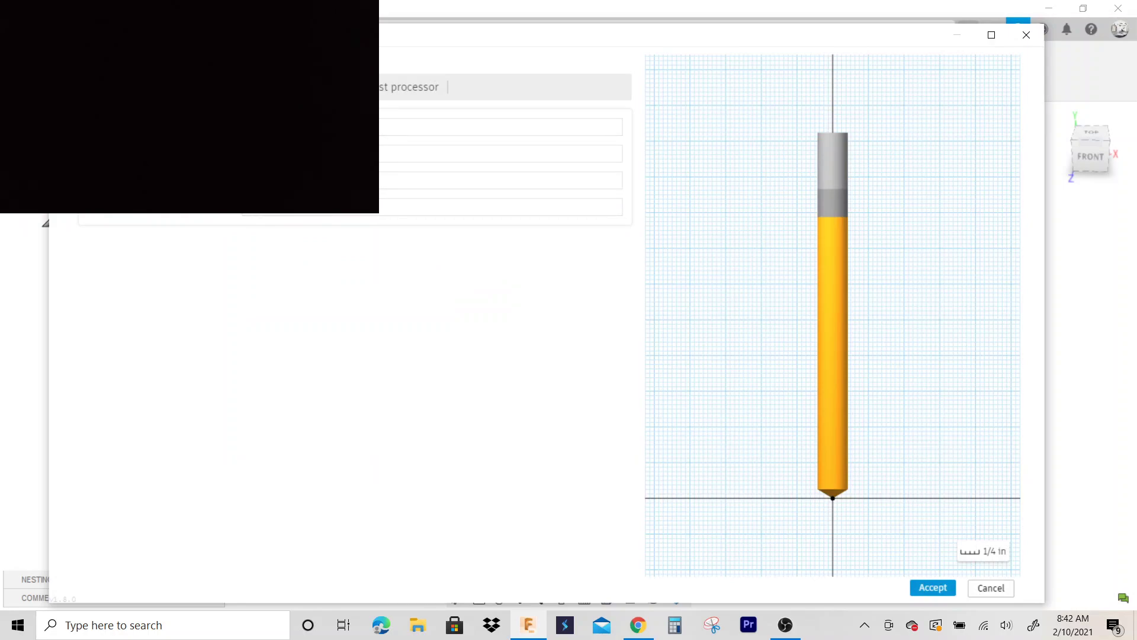
{"action": "left_click", "coordinate": [321, 88]}
{"action": "left_click", "coordinate": [397, 87]}
{"action": "left_click", "coordinate": [355, 127]}
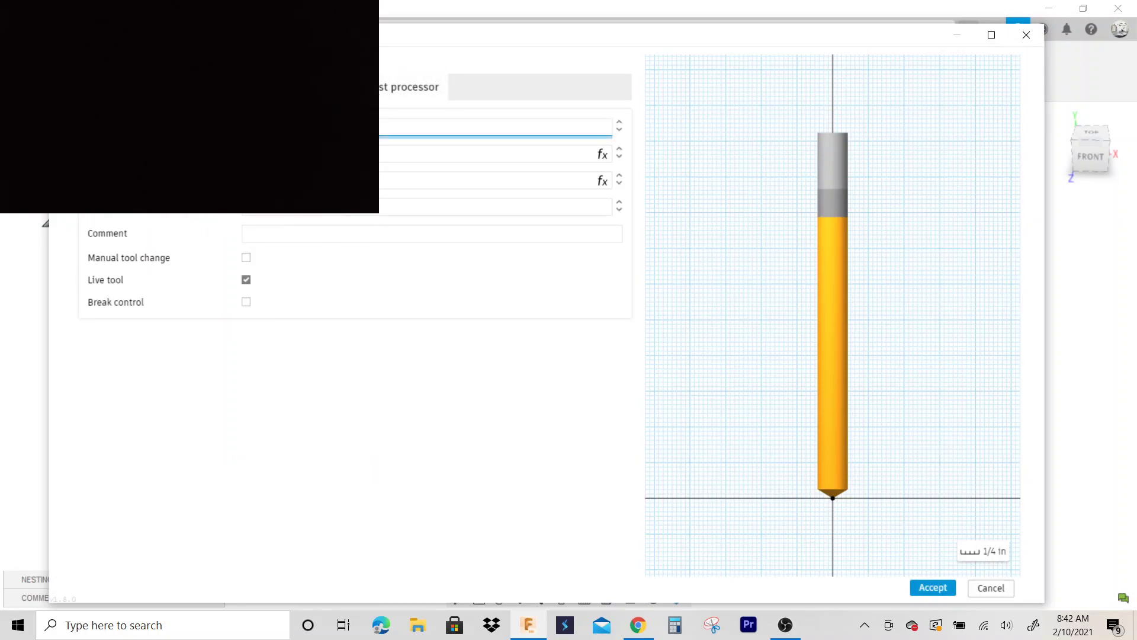
{"action": "key", "text": "Tab"}
{"action": "key", "text": "Tab"}
{"action": "key", "text": "Tab"}
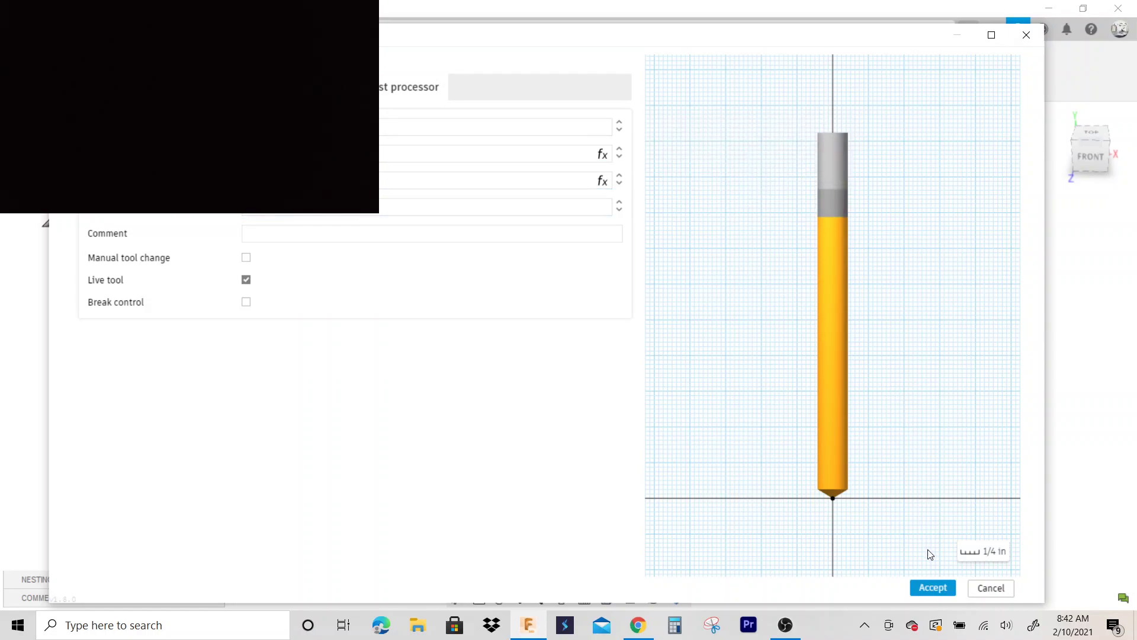
{"action": "left_click", "coordinate": [934, 588]}
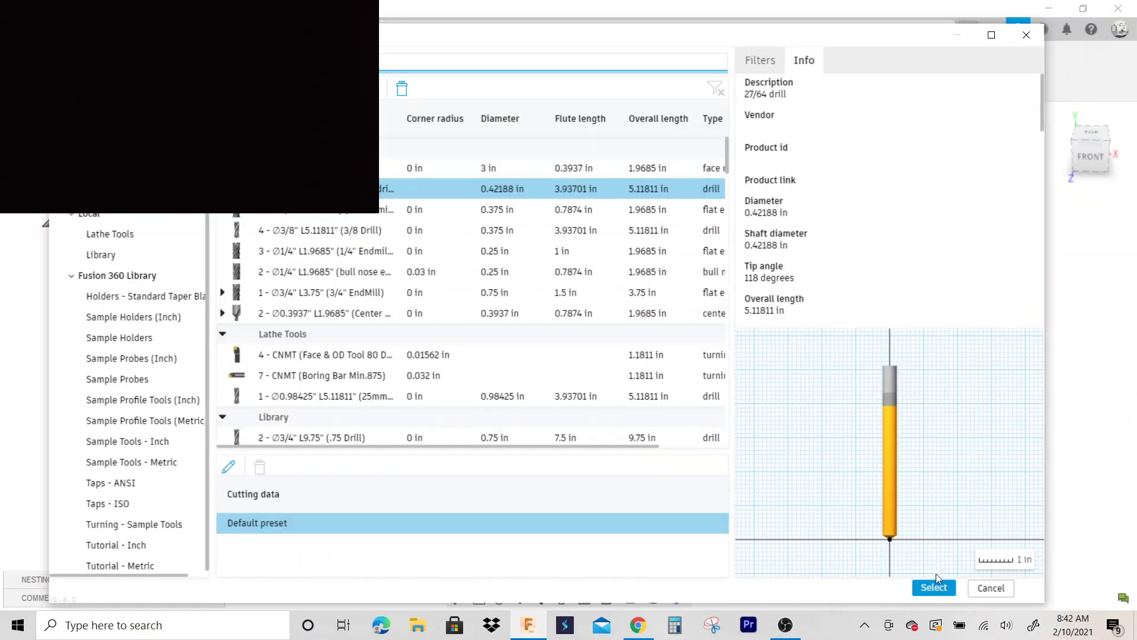
{"action": "left_click", "coordinate": [934, 586]}
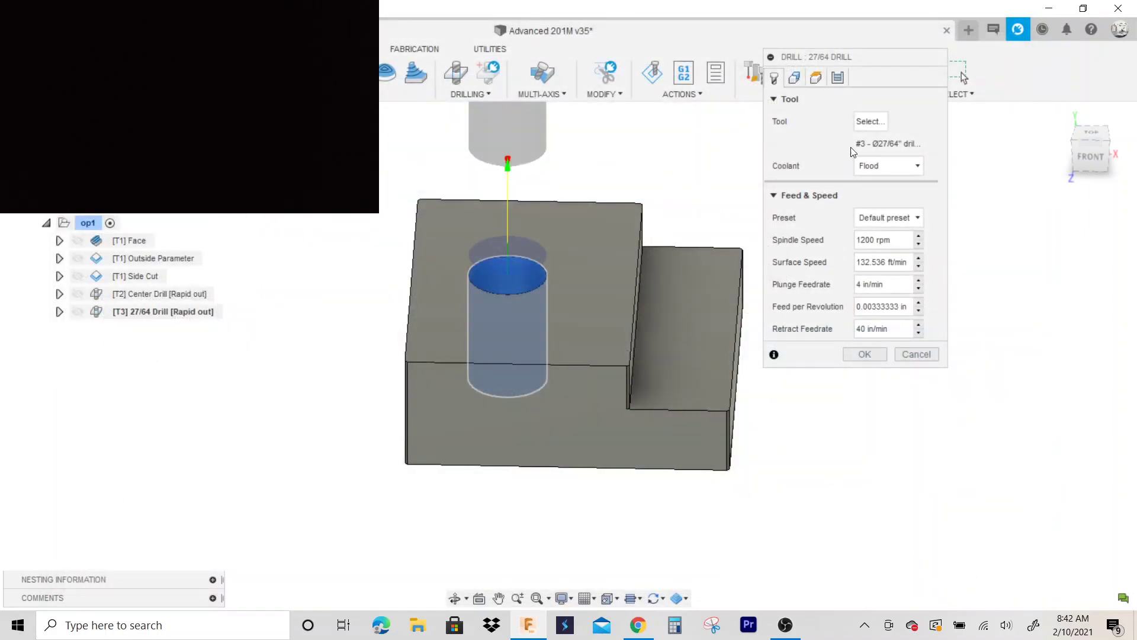
- Set the drill operation's bottom height to Hole bottom with an offset of 0
{"action": "left_click", "coordinate": [817, 78]}
{"action": "left_click", "coordinate": [884, 421]}
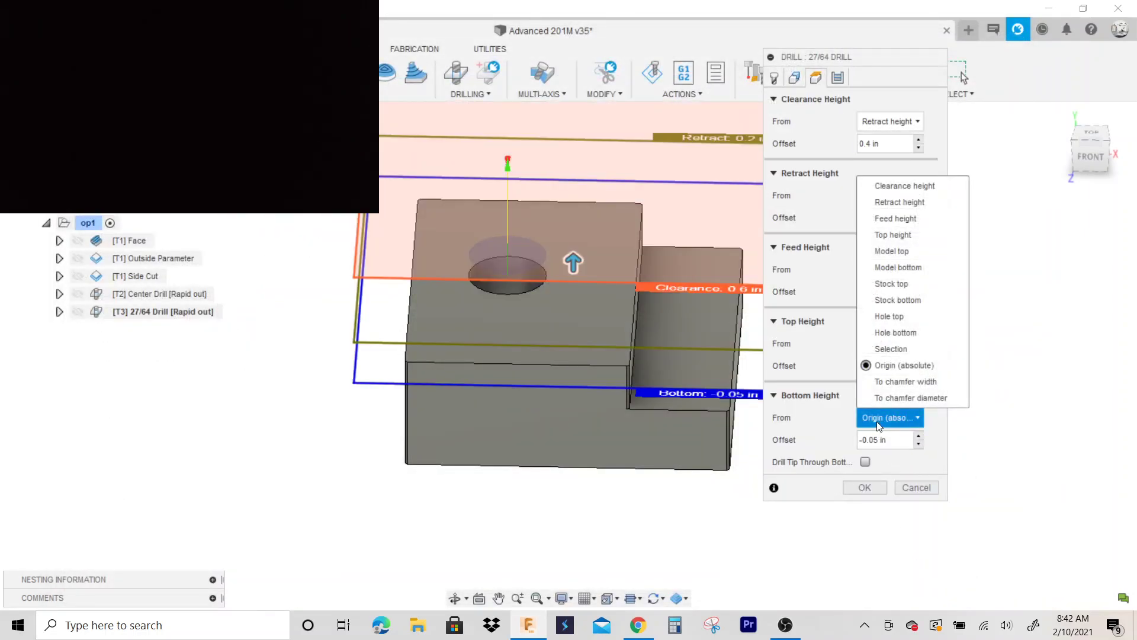
{"action": "key", "text": "Escape"}
{"action": "left_click", "coordinate": [891, 339]}
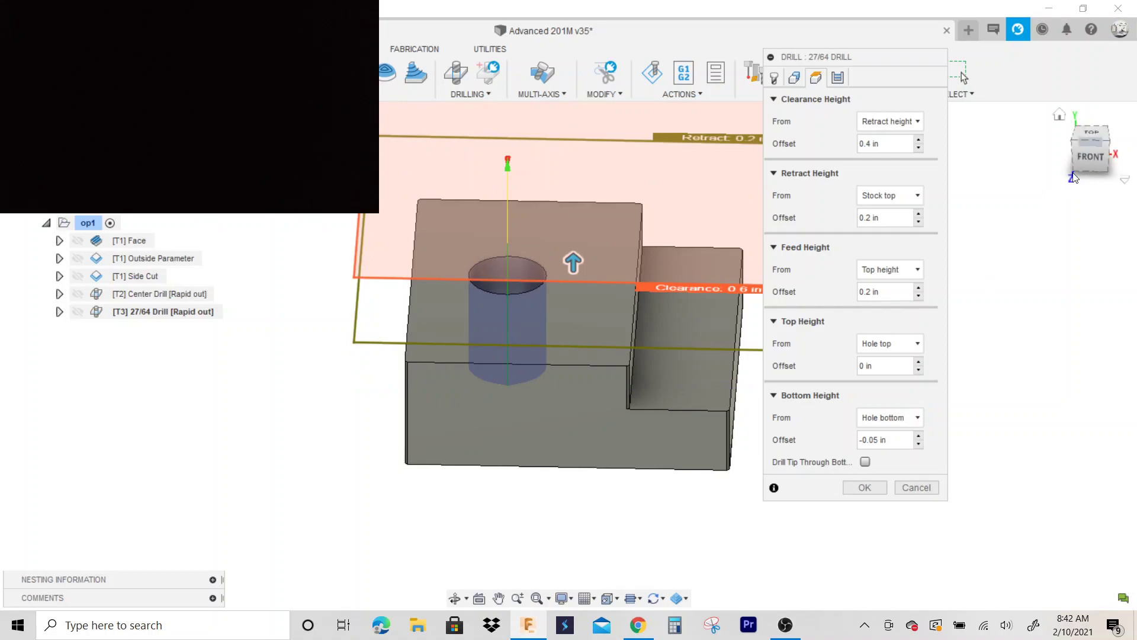
{"action": "left_click", "coordinate": [1090, 157]}
{"action": "scroll", "coordinate": [506, 311], "scroll_direction": "up", "scroll_amount": 3}
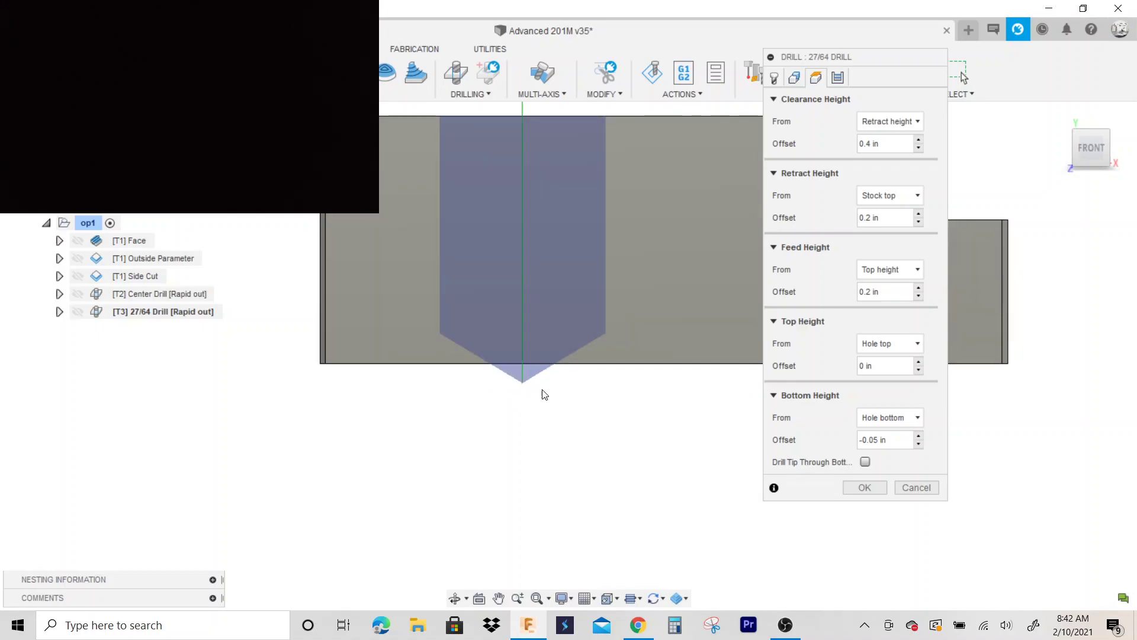
{"action": "left_click_drag", "start_coordinate": [888, 439], "coordinate": [857, 440]}
{"action": "type", "text": "0"}
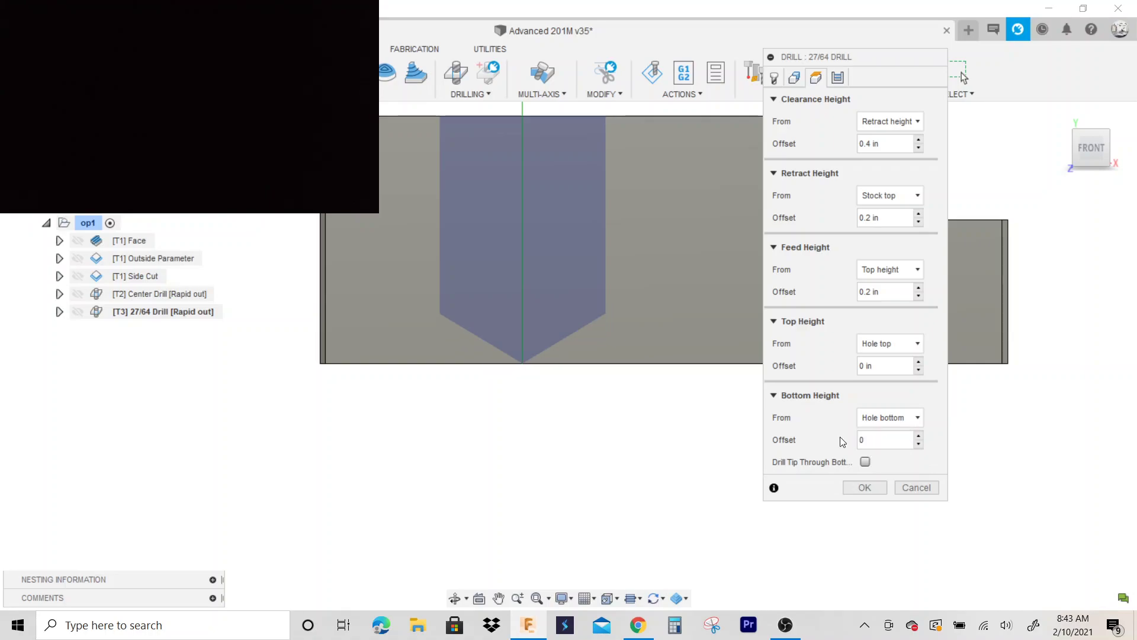
- Enable Drill Tip Through Bottom and set the break-through depth to .03 in
{"action": "left_click", "coordinate": [865, 462]}
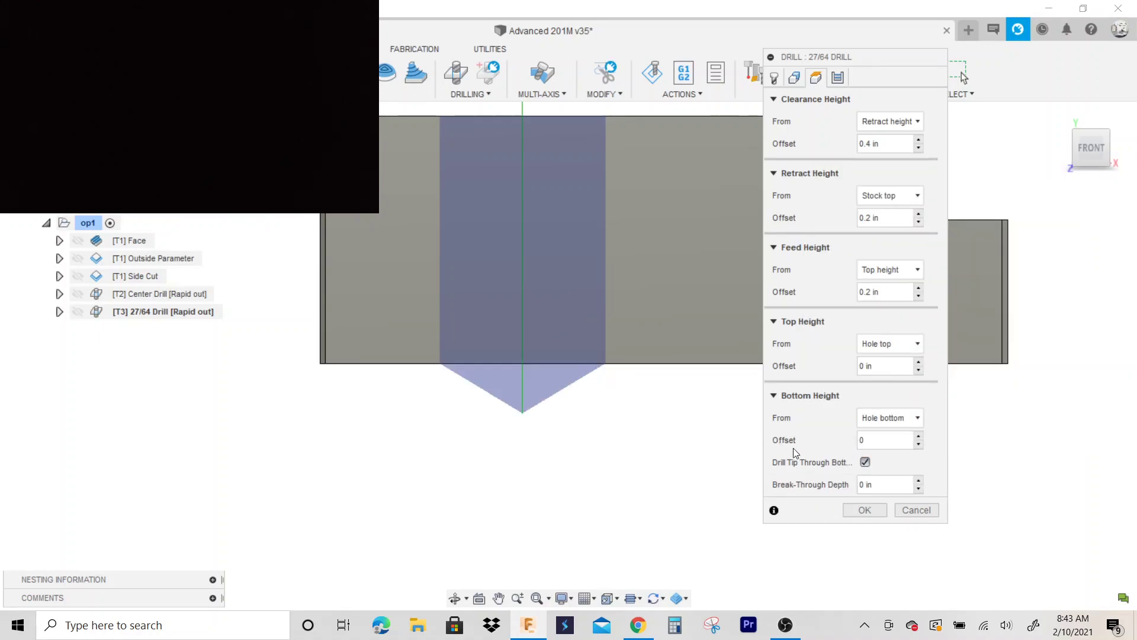
{"action": "left_click", "coordinate": [892, 485]}
{"action": "key", "text": "BackSpace"}
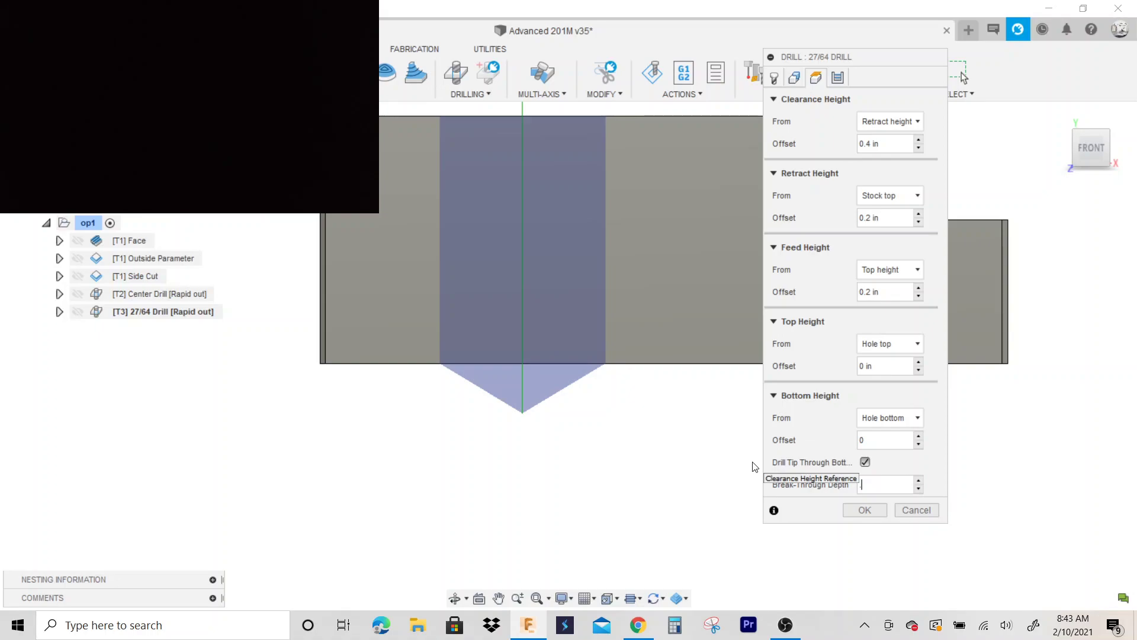
{"action": "type", "text": ".03"}
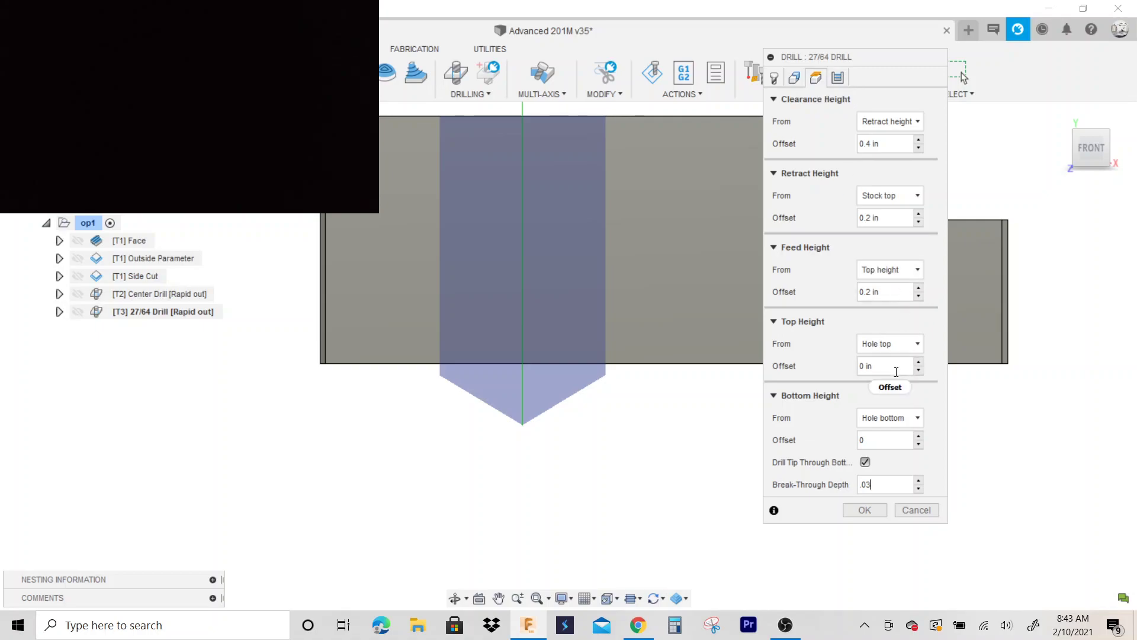
- Change the bottom height reference to Stock bottom and accept the 27/64 Drill operation
{"action": "left_click", "coordinate": [881, 417]}
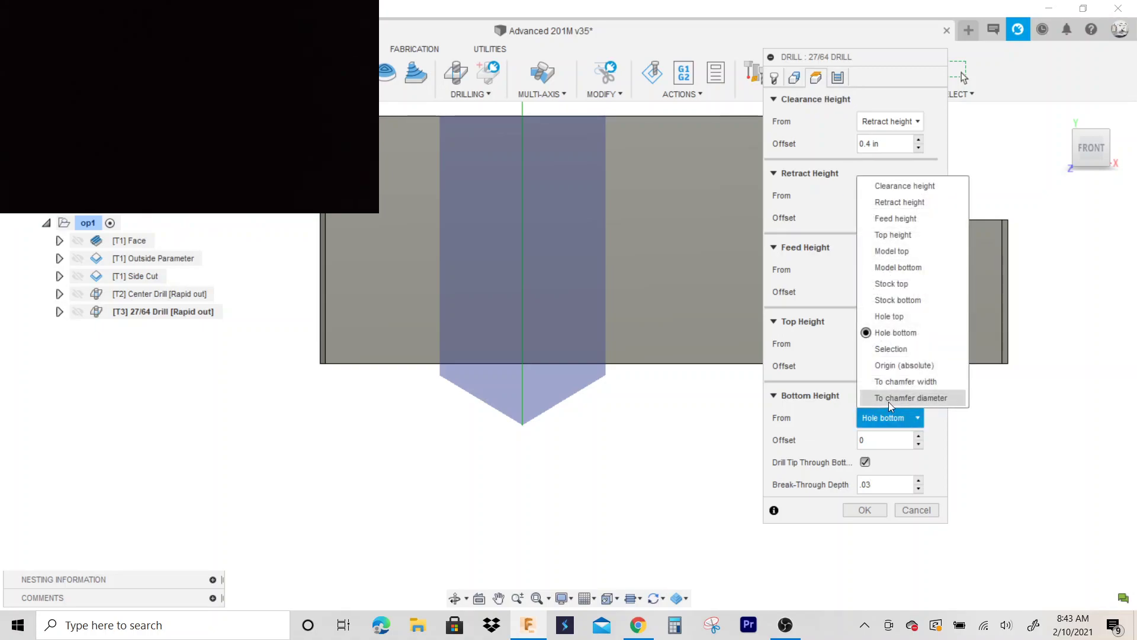
{"action": "left_click", "coordinate": [906, 301]}
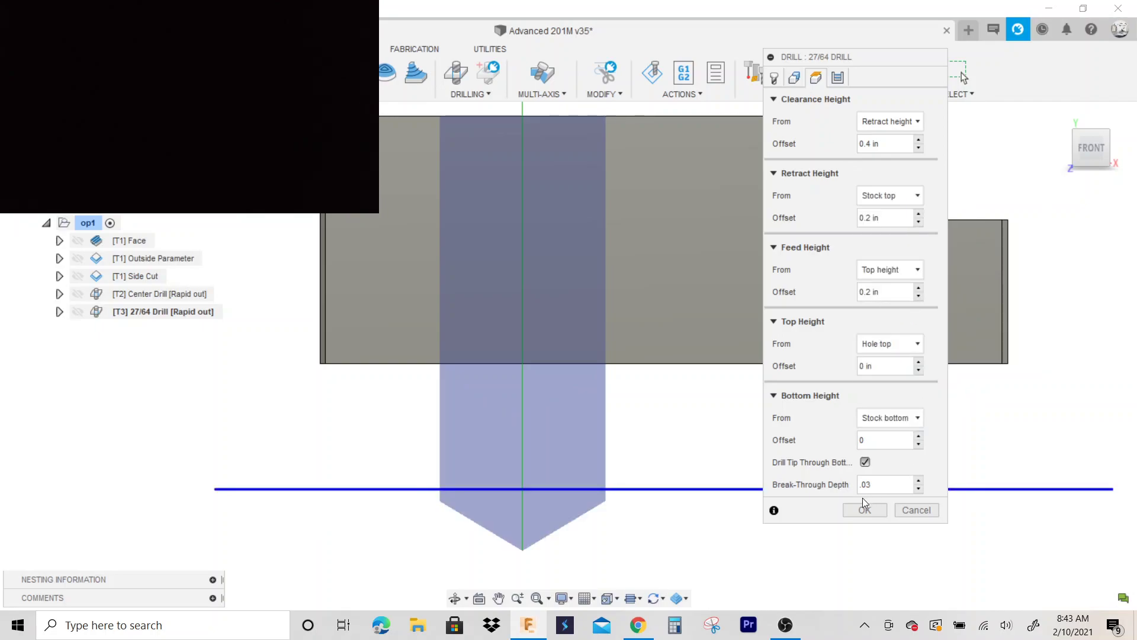
{"action": "left_click", "coordinate": [875, 511]}
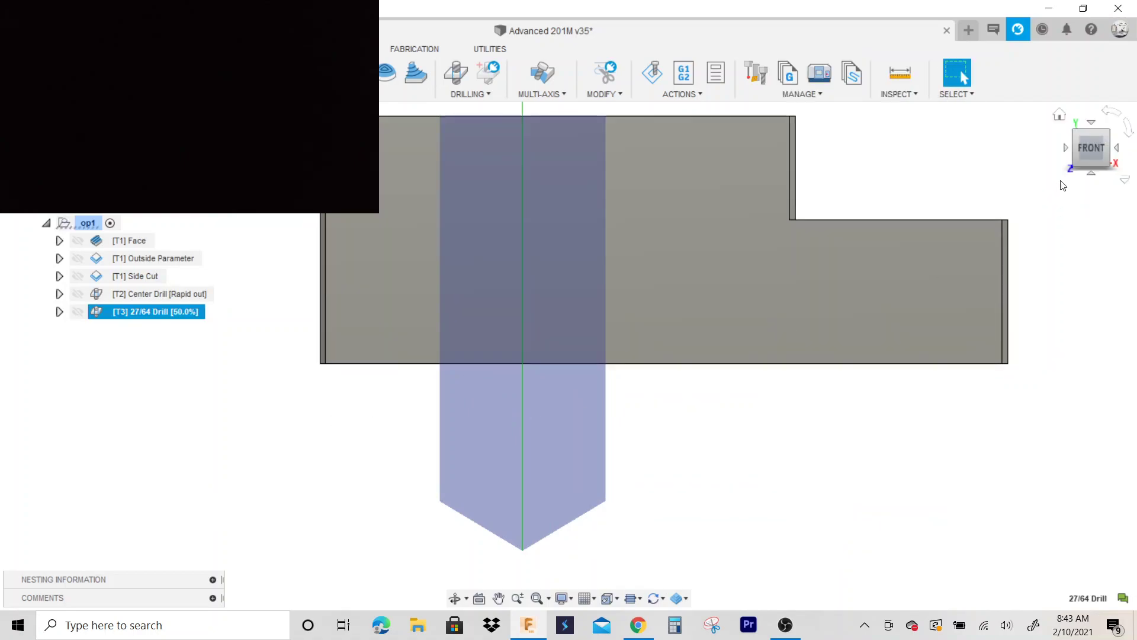
- Edit the 27/64 Drill operation to use the Chip breaking - partial retract cycle and save the design
{"action": "left_click_drag", "start_coordinate": [1090, 147], "coordinate": [1087, 164]}
{"action": "scroll", "coordinate": [703, 277], "scroll_direction": "down", "scroll_amount": 5}
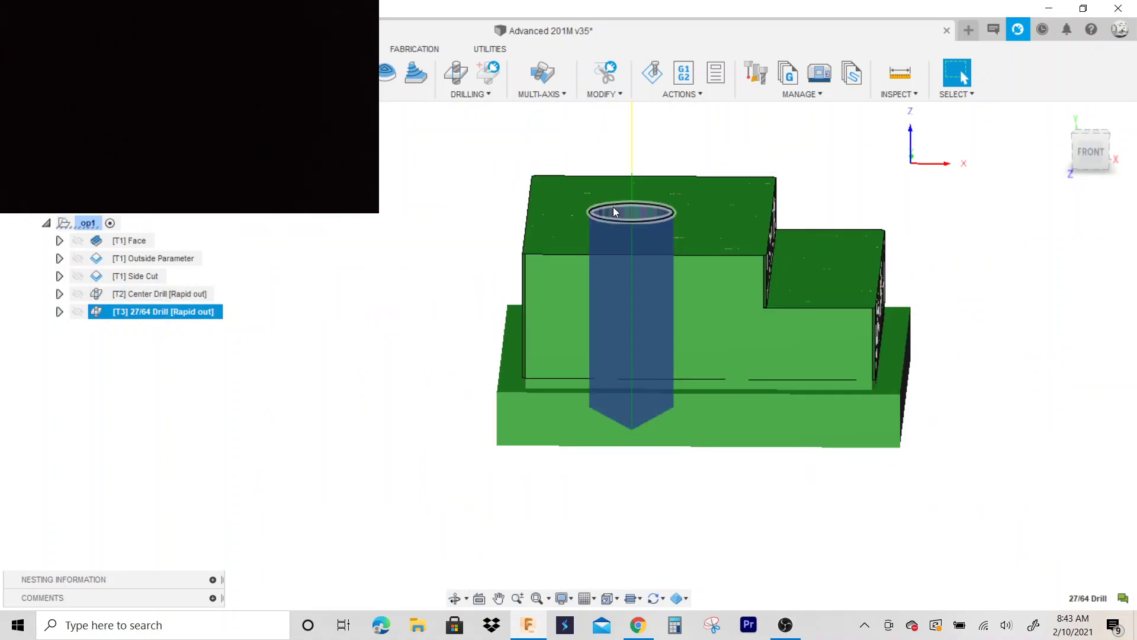
{"action": "right_click", "coordinate": [181, 314]}
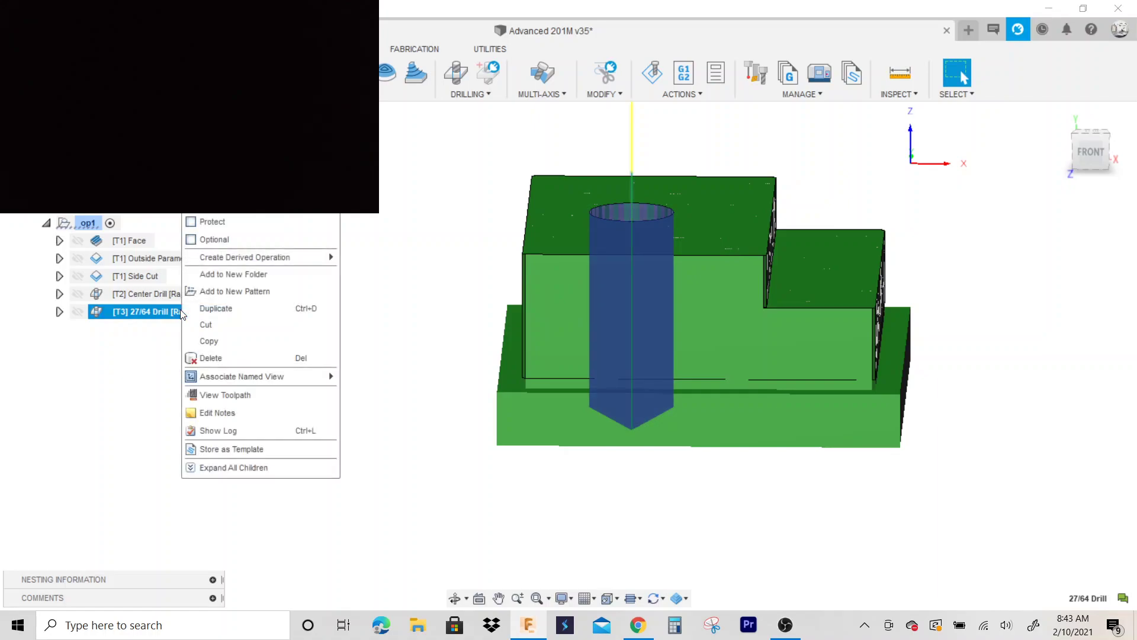
{"action": "left_click", "coordinate": [207, 53]}
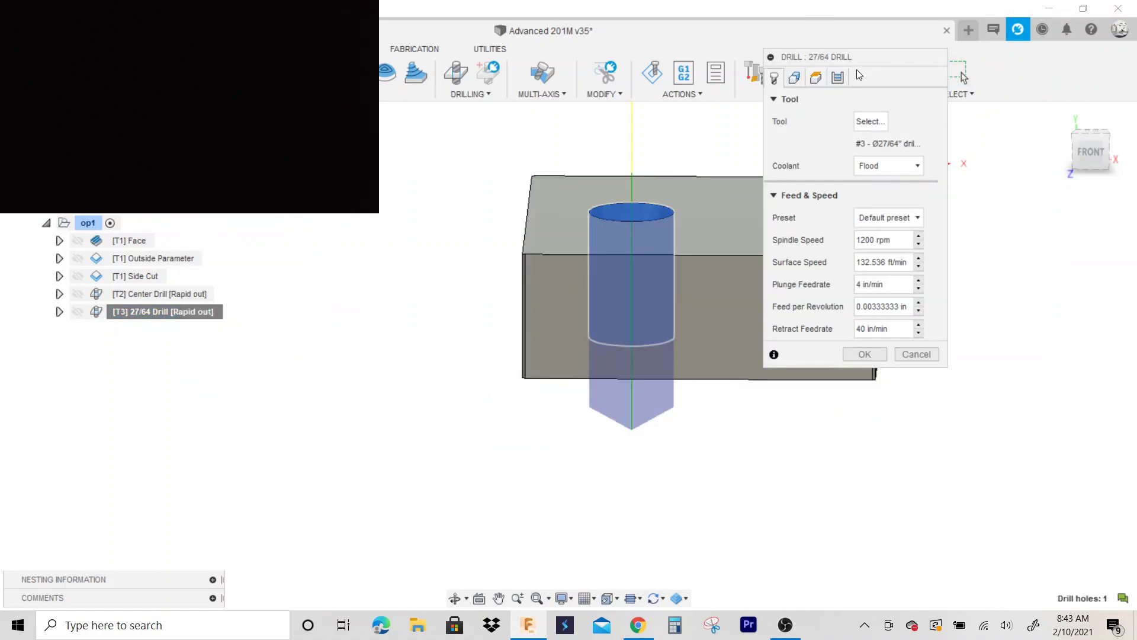
{"action": "left_click", "coordinate": [837, 77]}
{"action": "left_click", "coordinate": [883, 122]}
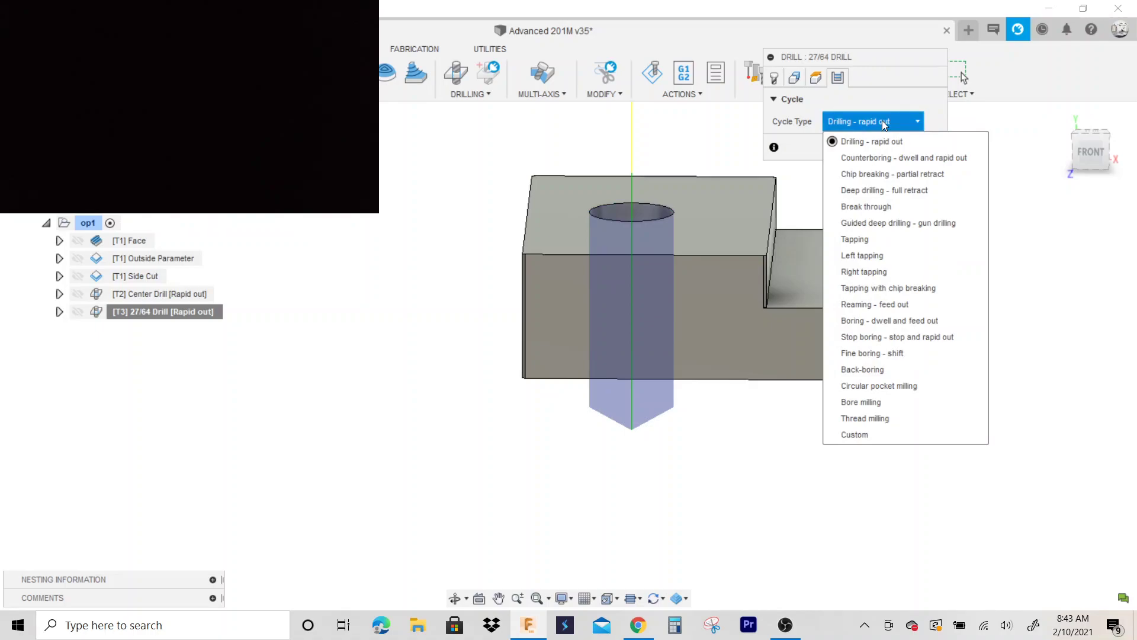
{"action": "left_click", "coordinate": [930, 174]}
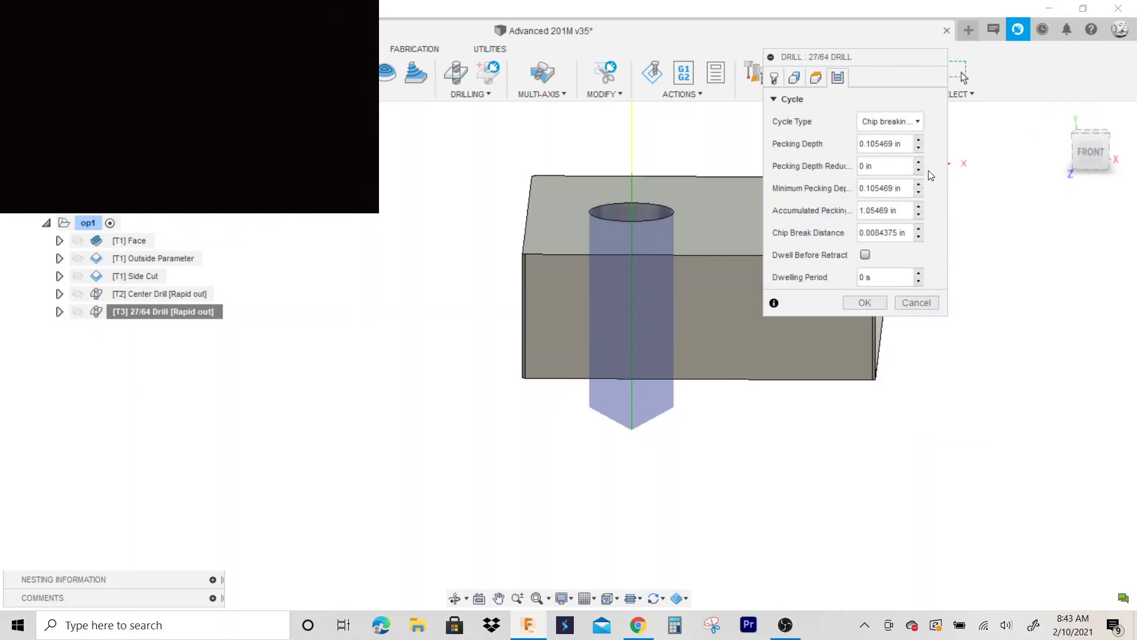
{"action": "left_click", "coordinate": [878, 304]}
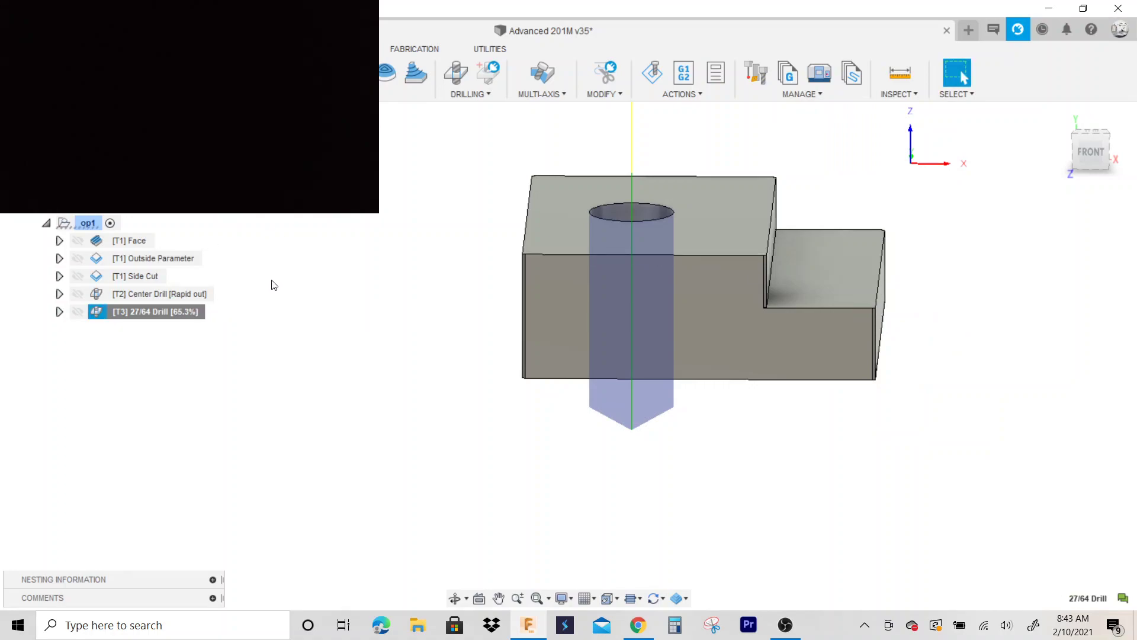
{"action": "key", "text": "ctrl+s"}
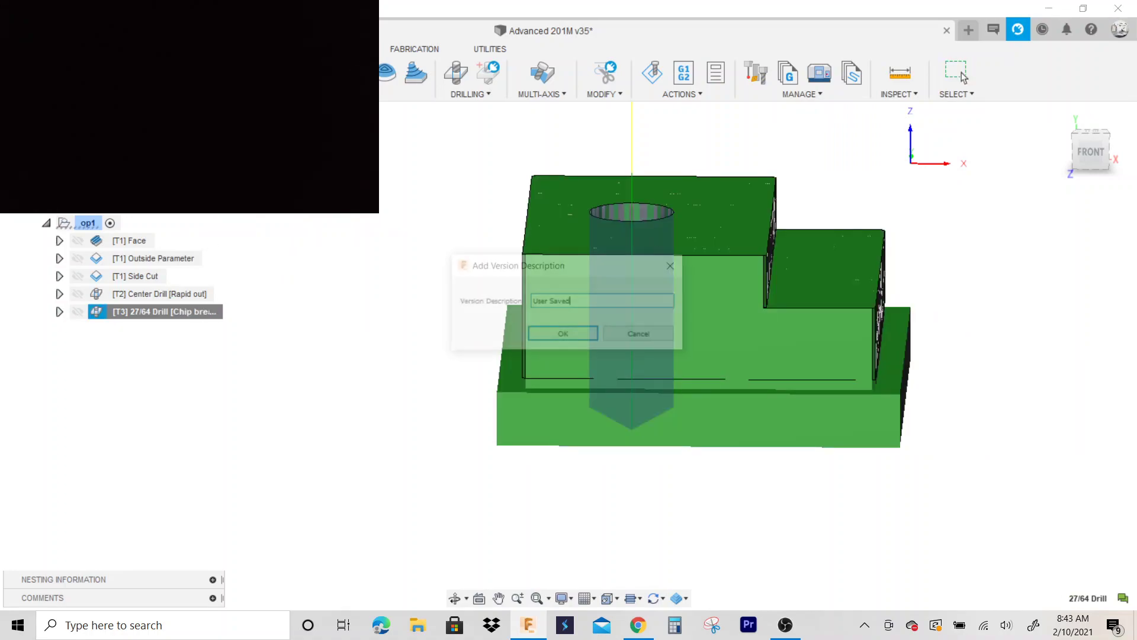
{"action": "left_click", "coordinate": [574, 332]}
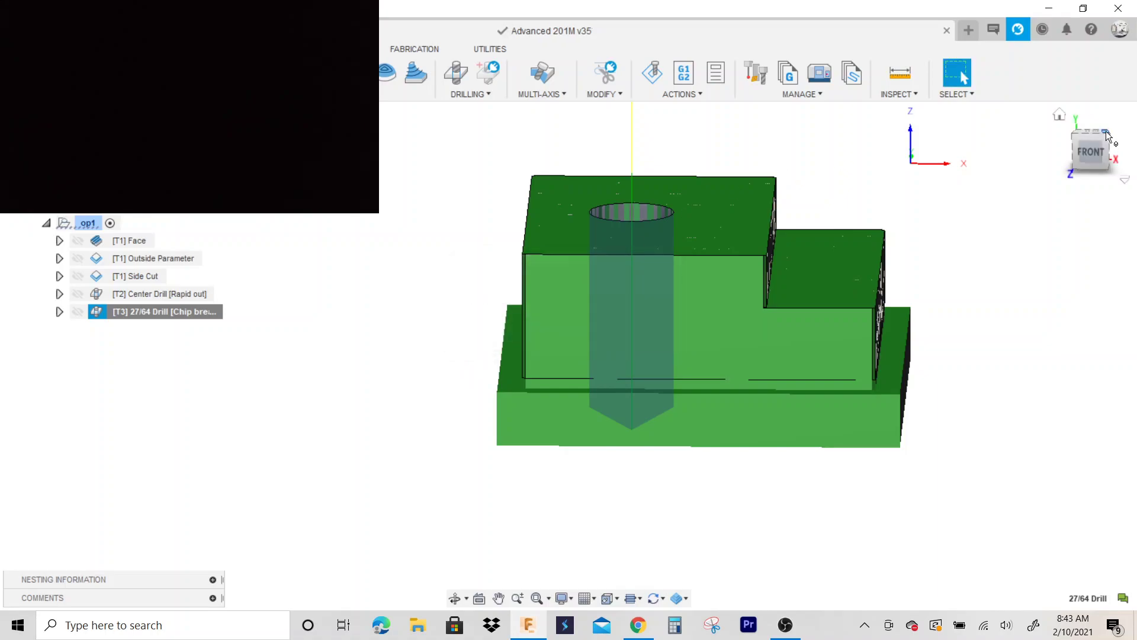
- Simulate the whole op1 setup at increased speed, examine the machined stock, and close the simulation
{"action": "left_click_drag", "start_coordinate": [1088, 158], "coordinate": [1068, 174]}
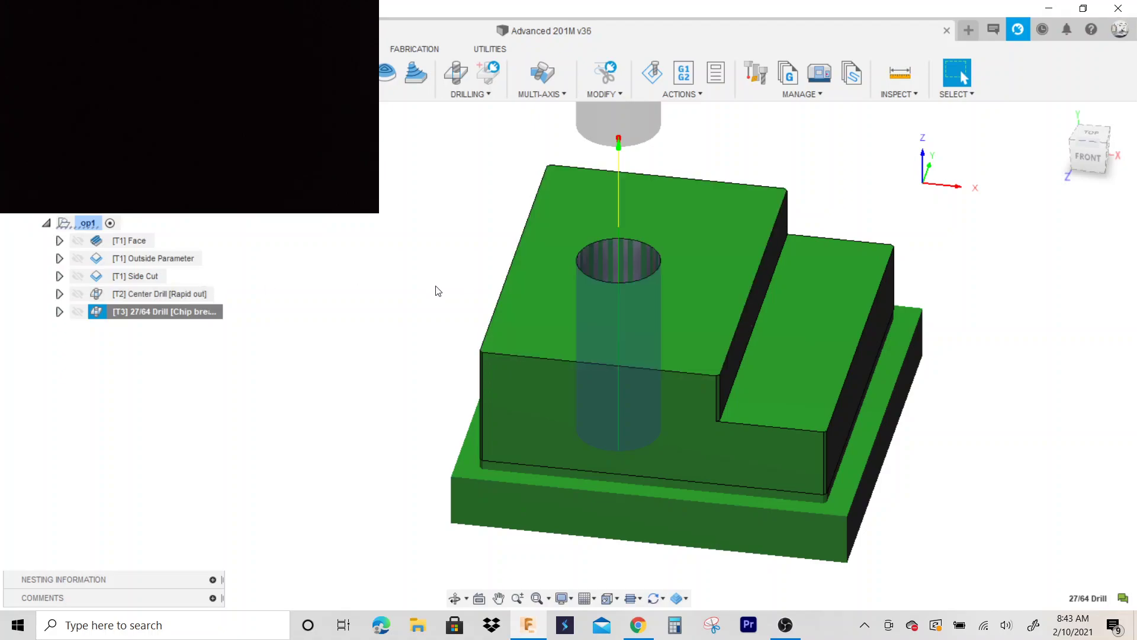
{"action": "scroll", "coordinate": [431, 298], "scroll_direction": "down", "scroll_amount": 2}
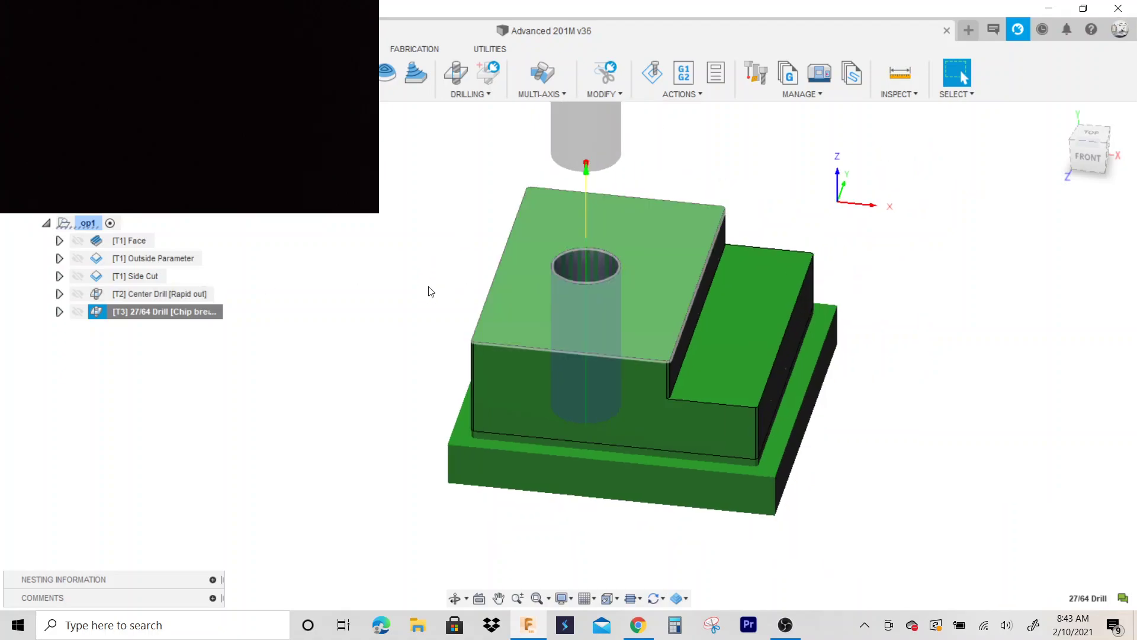
{"action": "left_click", "coordinate": [418, 279]}
{"action": "right_click", "coordinate": [90, 222]}
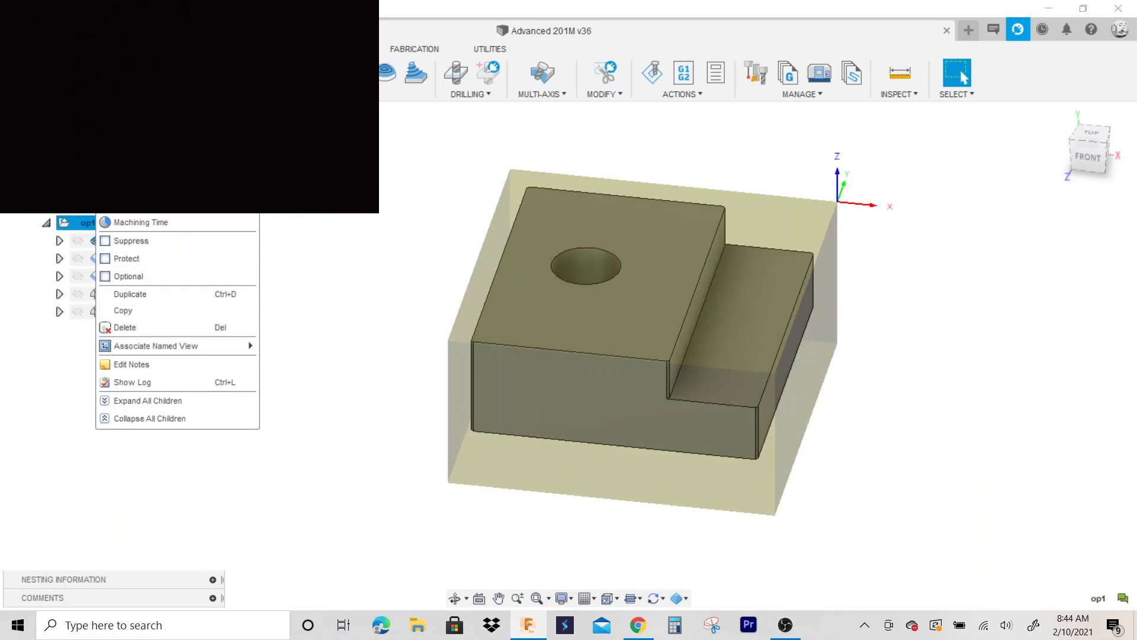
{"action": "left_click", "coordinate": [132, 168]}
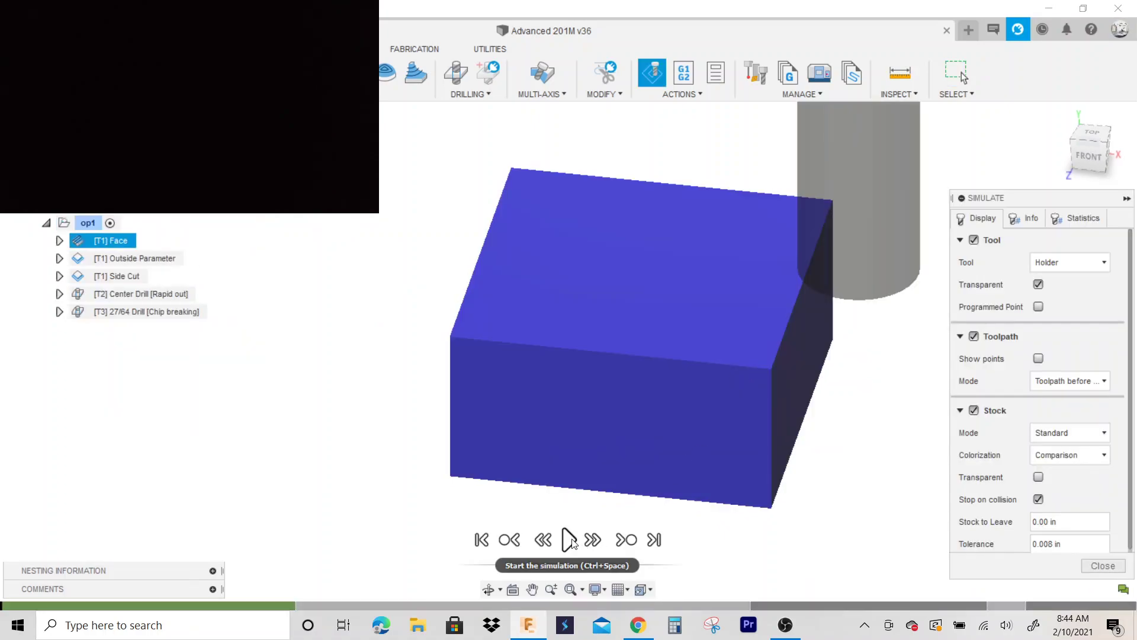
{"action": "left_click", "coordinate": [570, 540]}
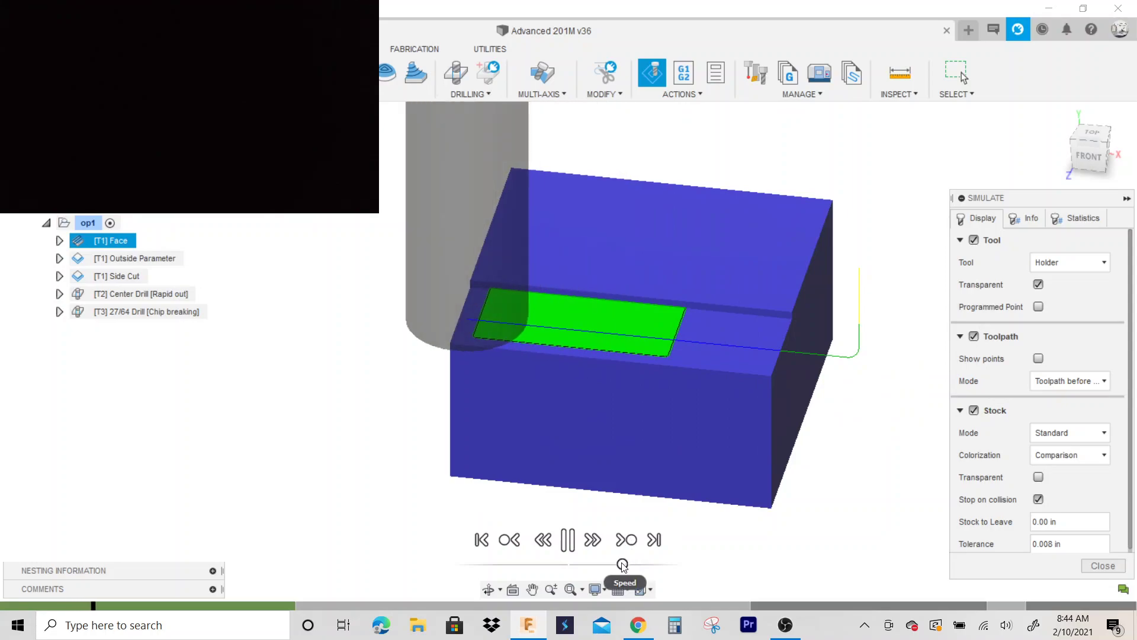
{"action": "left_click_drag", "start_coordinate": [622, 564], "coordinate": [676, 564]}
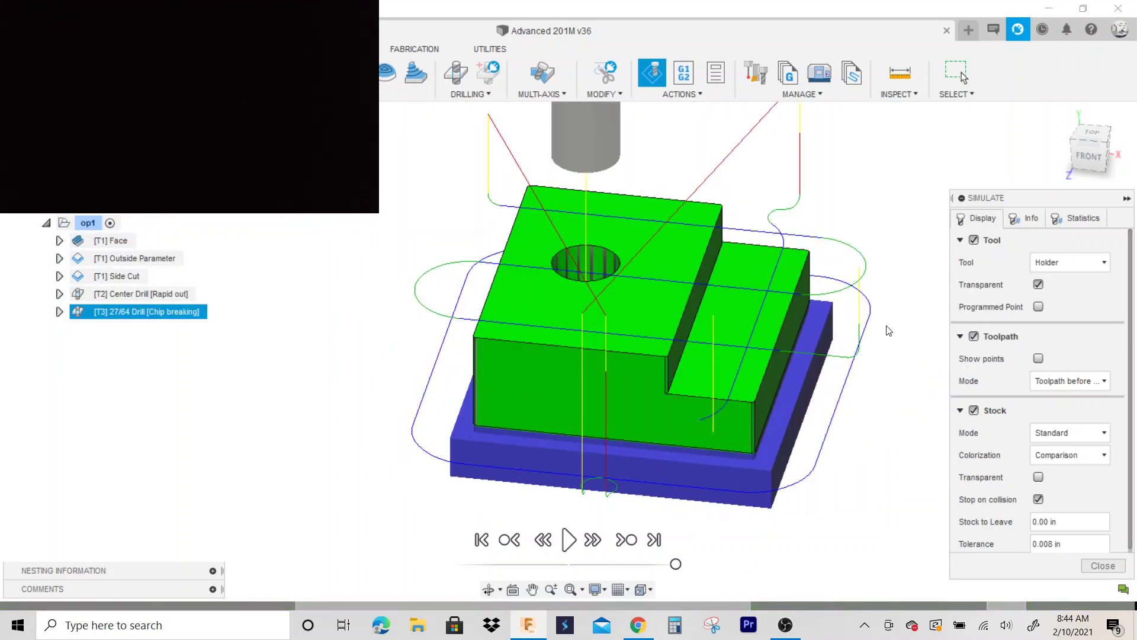
{"action": "mouse_move", "coordinate": [1092, 169]}
{"action": "left_mouse_down"}
{"action": "mouse_move", "coordinate": [1091, 132]}
{"action": "mouse_move", "coordinate": [1087, 164]}
{"action": "left_mouse_up"}
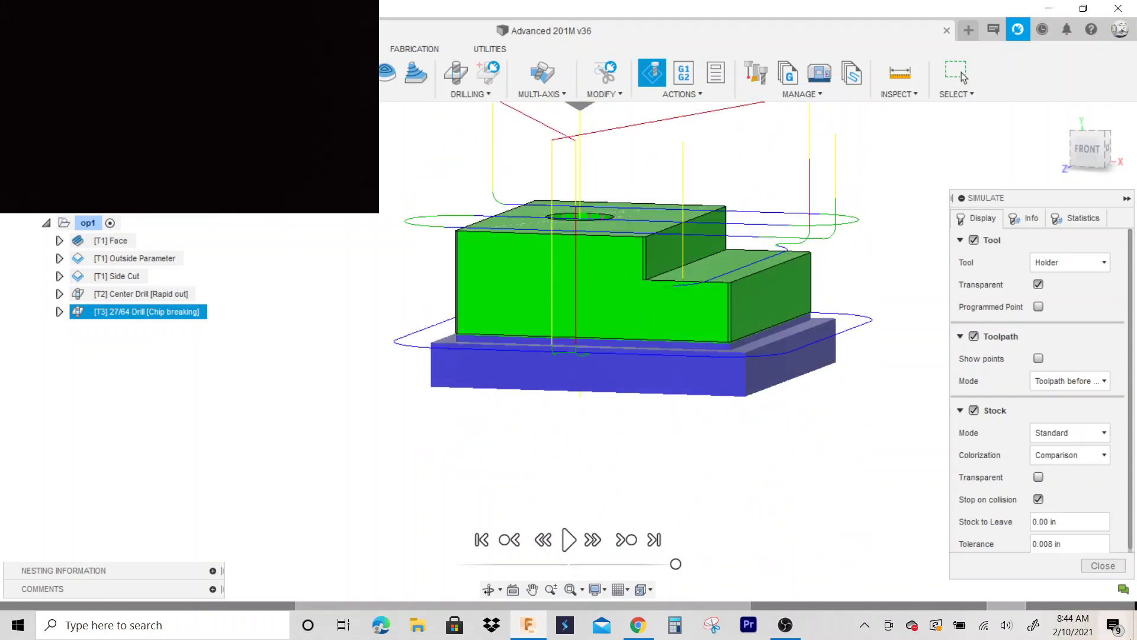
{"action": "left_click", "coordinate": [1109, 568]}
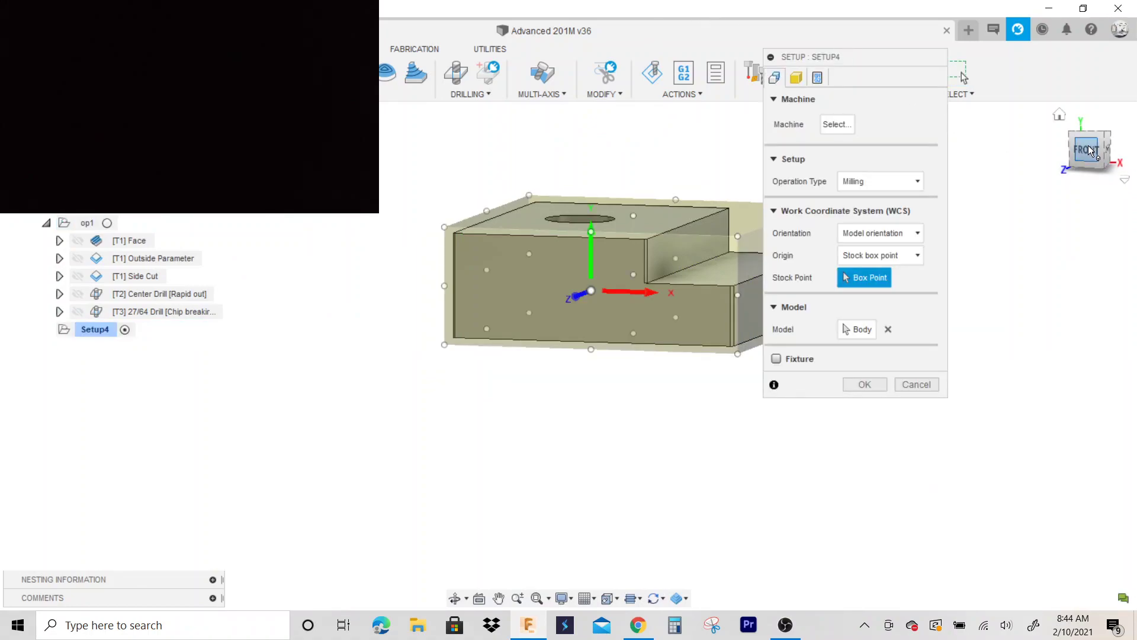
- Create a second milling setup oriented by Z axis/plane & X axis, using the block's bottom face for the Z axis
{"action": "left_click_drag", "start_coordinate": [1114, 163], "coordinate": [1087, 152]}
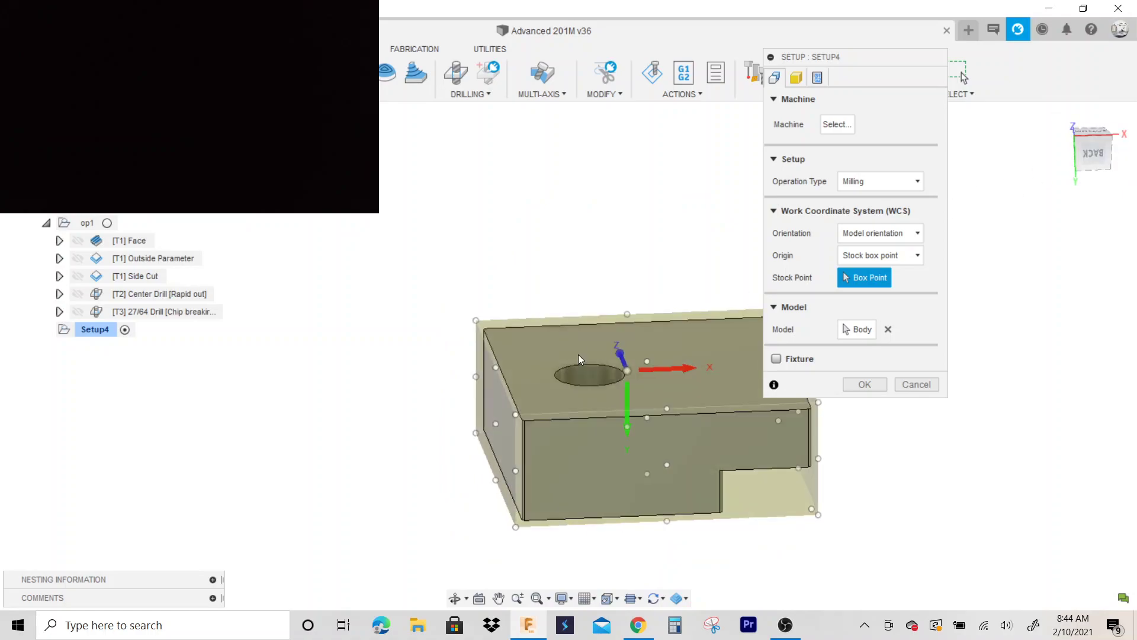
{"action": "left_click", "coordinate": [877, 234]}
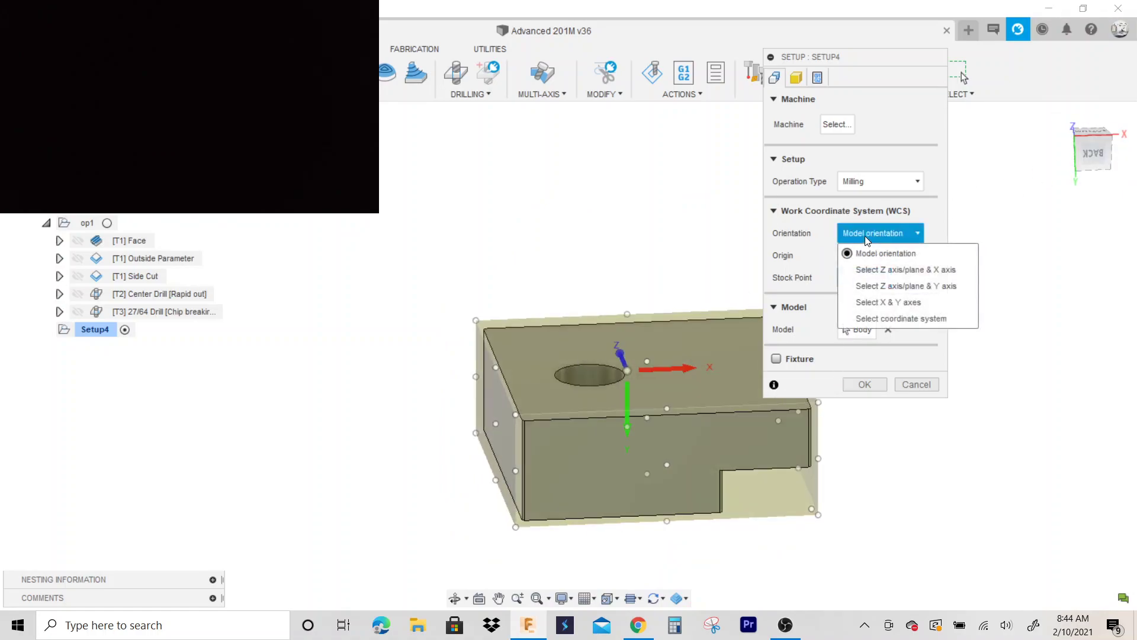
{"action": "left_click", "coordinate": [883, 267]}
{"action": "left_click", "coordinate": [650, 343]}
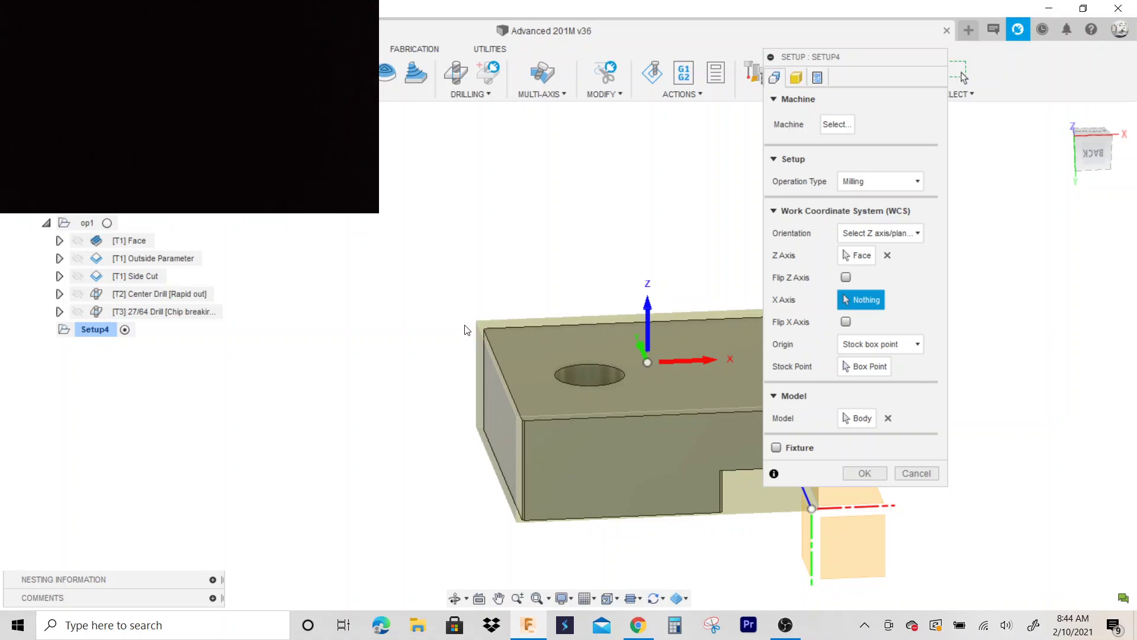
{"action": "mouse_move", "coordinate": [389, 324]}
{"action": "right_mouse_down"}
{"action": "mouse_move", "coordinate": [672, 265]}
{"action": "mouse_move", "coordinate": [615, 251]}
{"action": "right_mouse_up"}
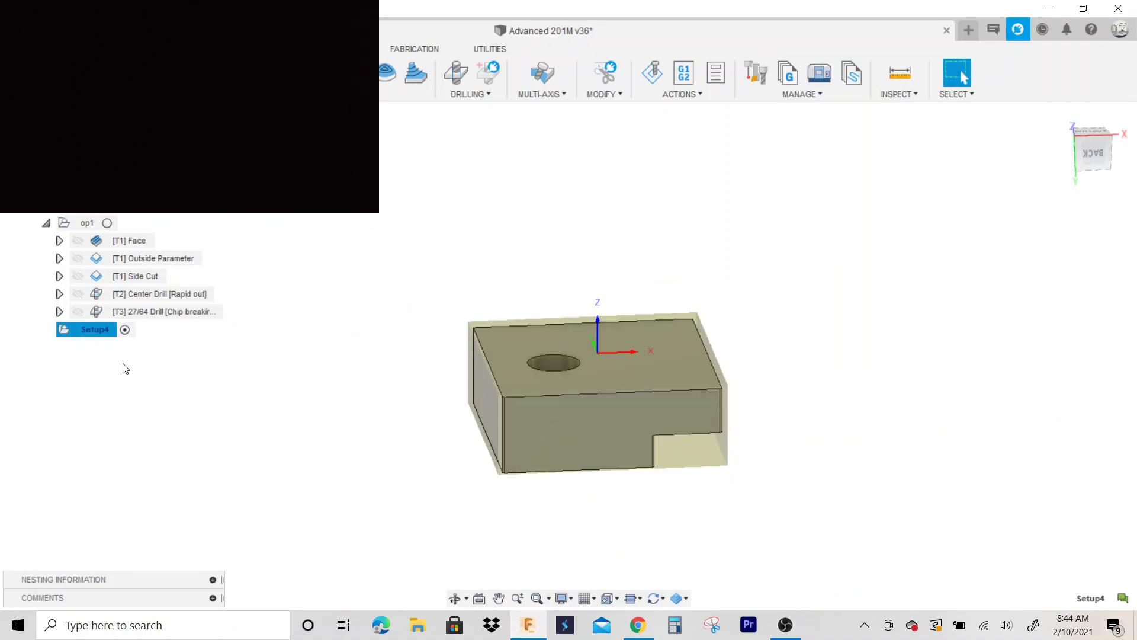
- Rename the new setup as op2
{"action": "left_click", "coordinate": [95, 332]}
{"action": "type", "text": "op2"}
{"action": "key", "text": "Return"}
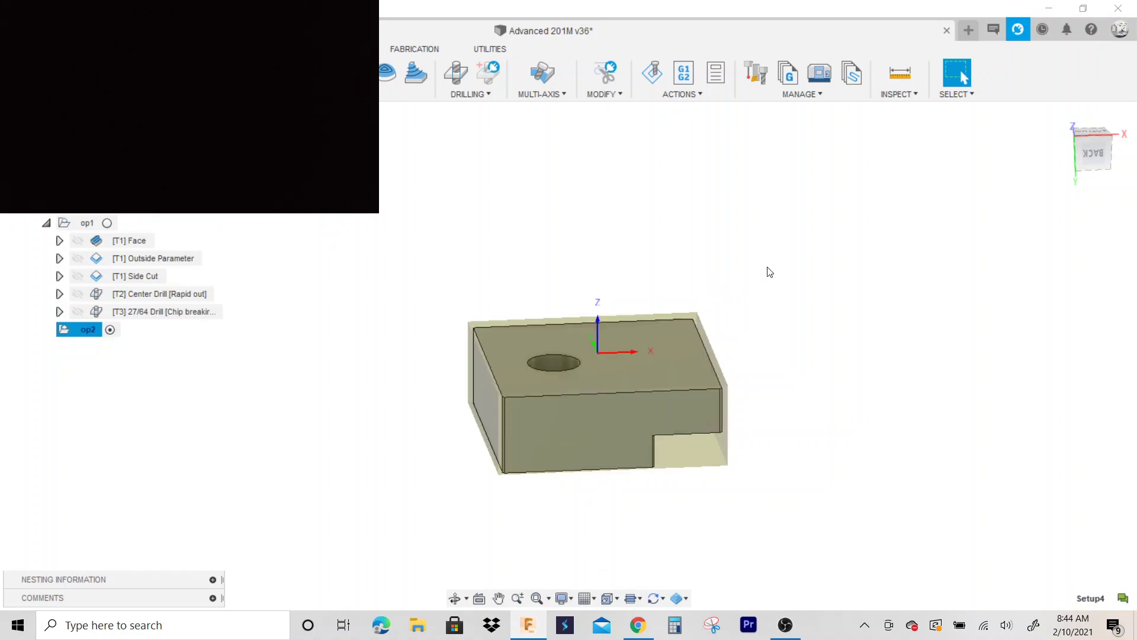
- Reopen the op2 setup for editing and set its stock side offset to 0 in
{"action": "mouse_move", "coordinate": [1086, 155]}
{"action": "left_mouse_down"}
{"action": "mouse_move", "coordinate": [1013, 154]}
{"action": "mouse_move", "coordinate": [1087, 151]}
{"action": "left_mouse_up"}
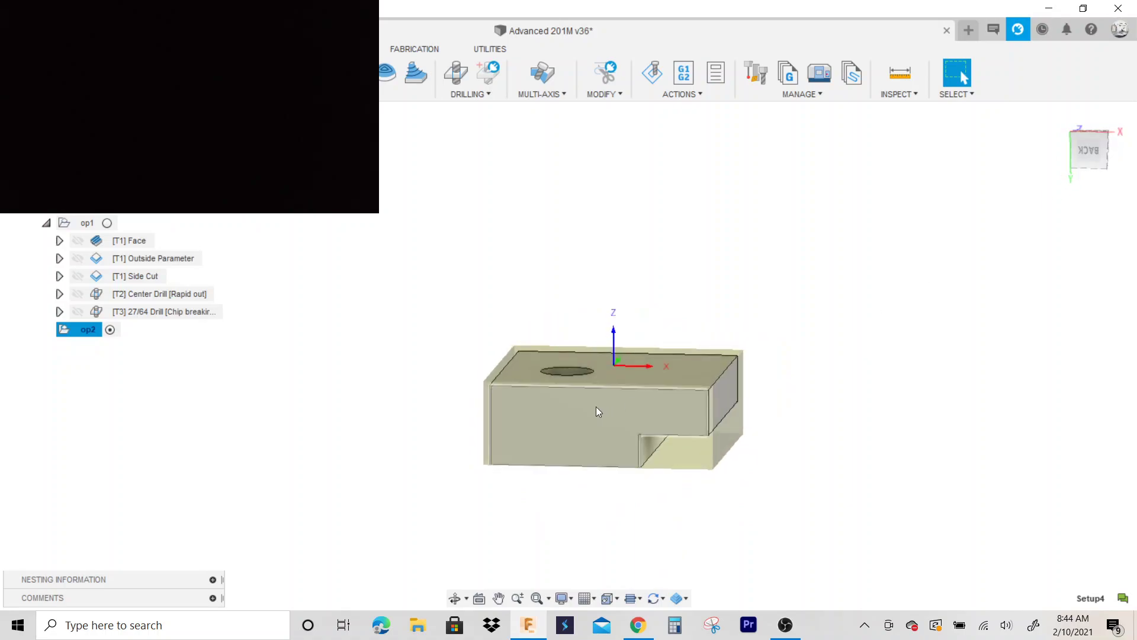
{"action": "right_click", "coordinate": [89, 330]}
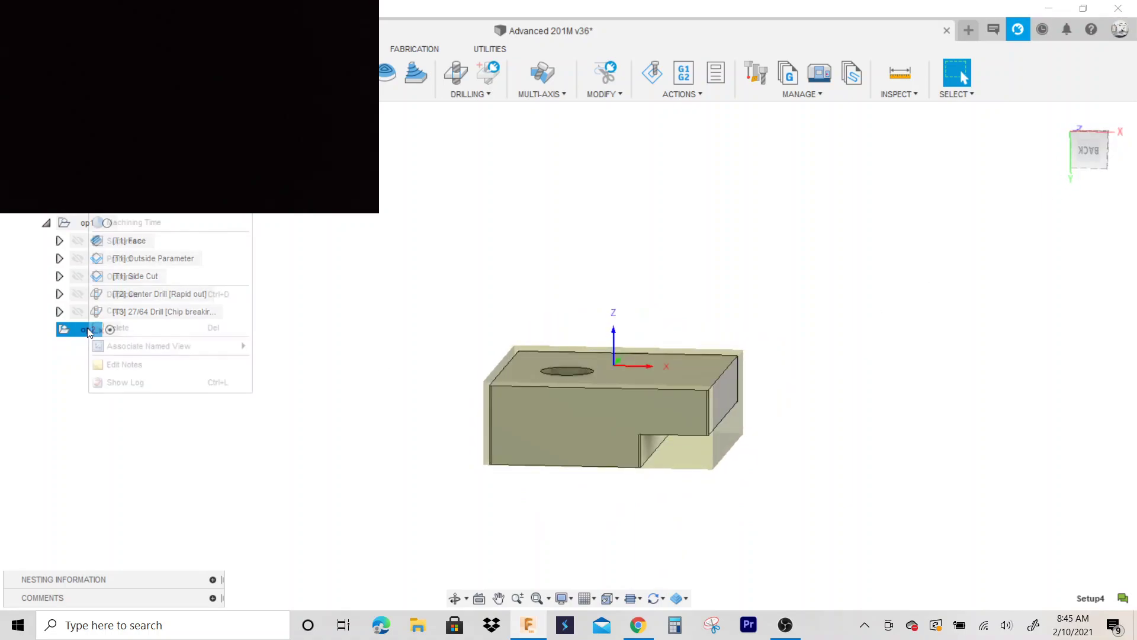
{"action": "left_click", "coordinate": [118, 118]}
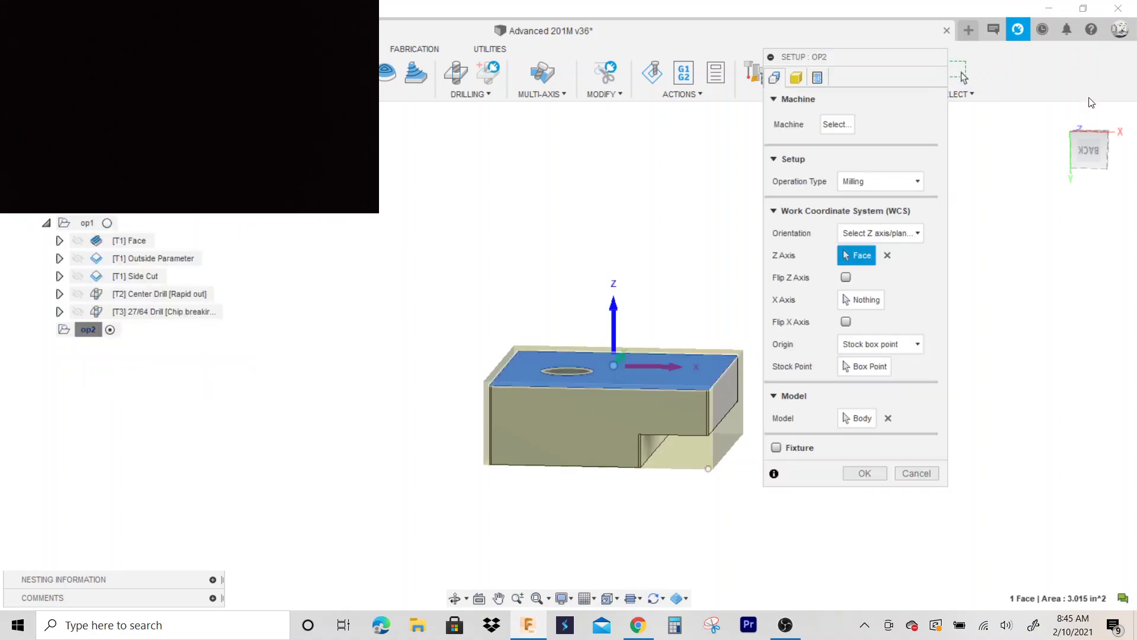
{"action": "left_click", "coordinate": [796, 80]}
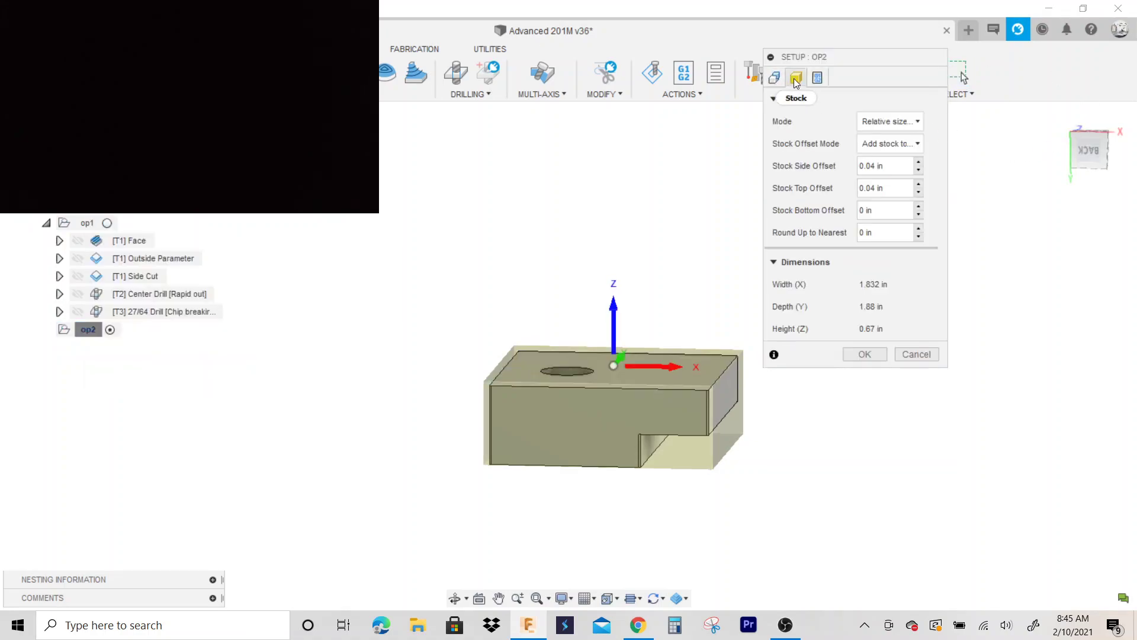
{"action": "left_click", "coordinate": [901, 121]}
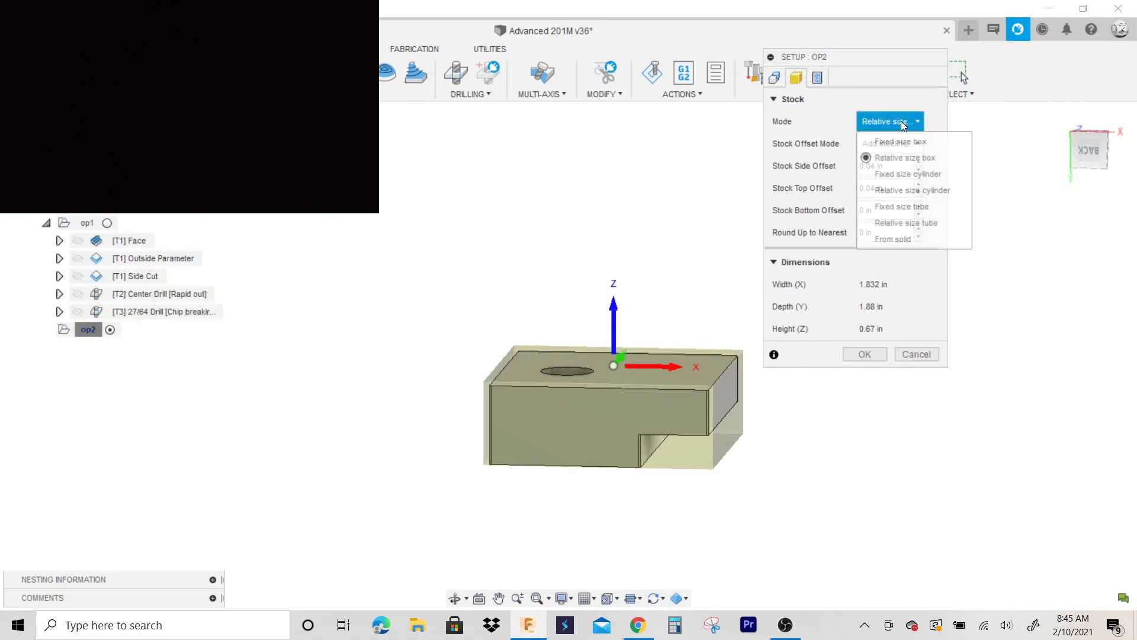
{"action": "left_click", "coordinate": [911, 100]}
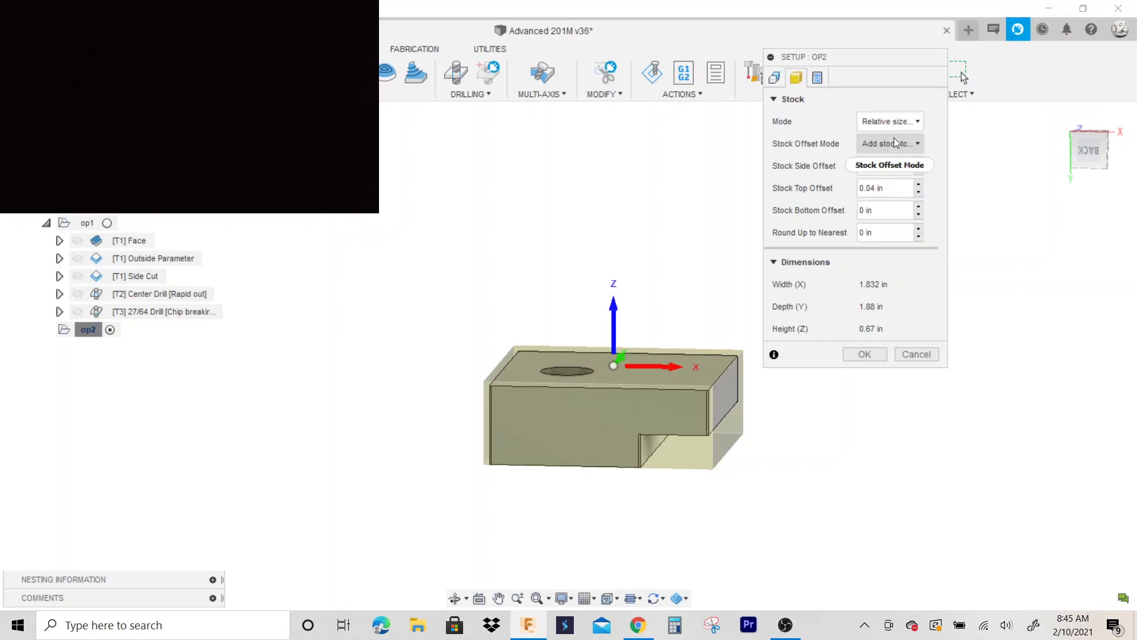
{"action": "left_click", "coordinate": [885, 172]}
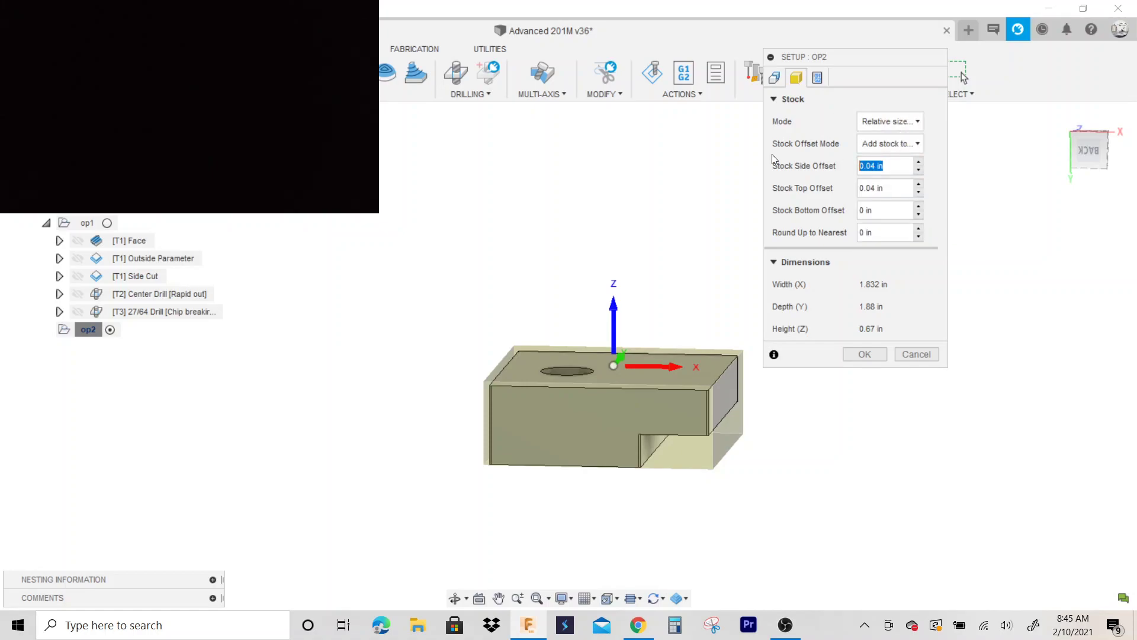
{"action": "type", "text": "0"}
{"action": "key", "text": "Tab"}
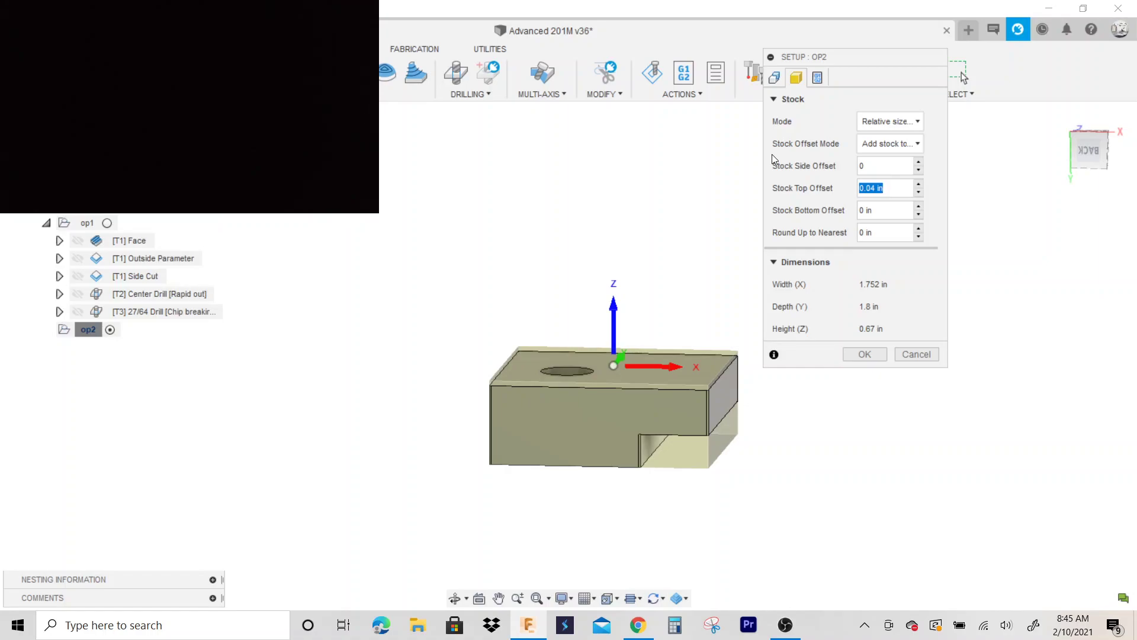
- Set op2's stock top offset to 0.05 in and confirm the setup
{"action": "key", "text": "BackSpace"}
{"action": "left_click", "coordinate": [863, 354]}
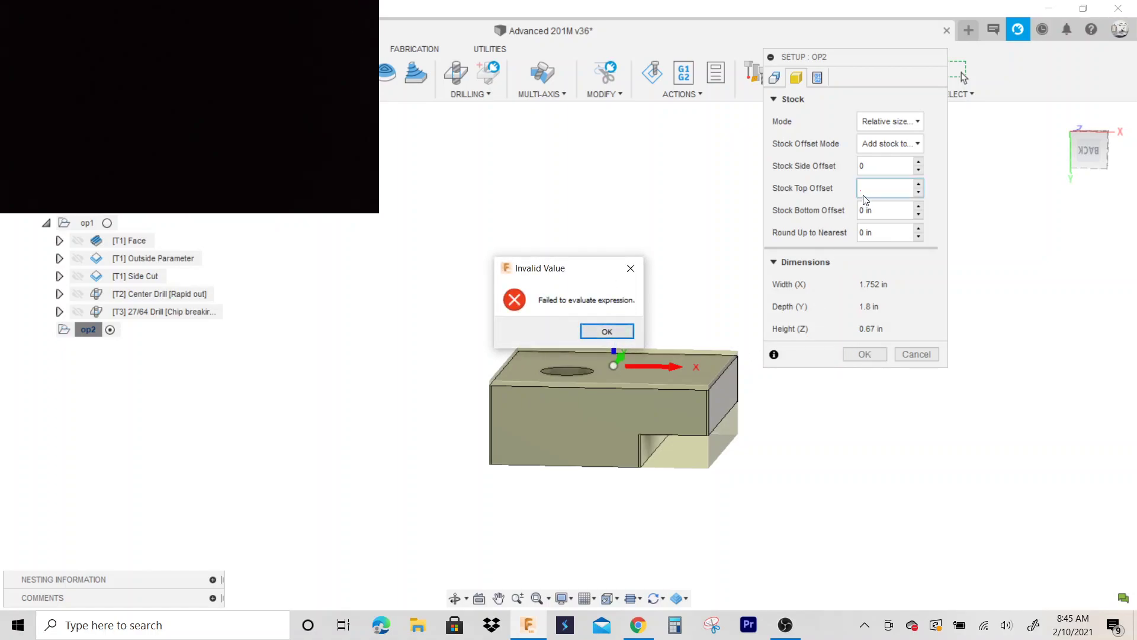
{"action": "left_click", "coordinate": [592, 330]}
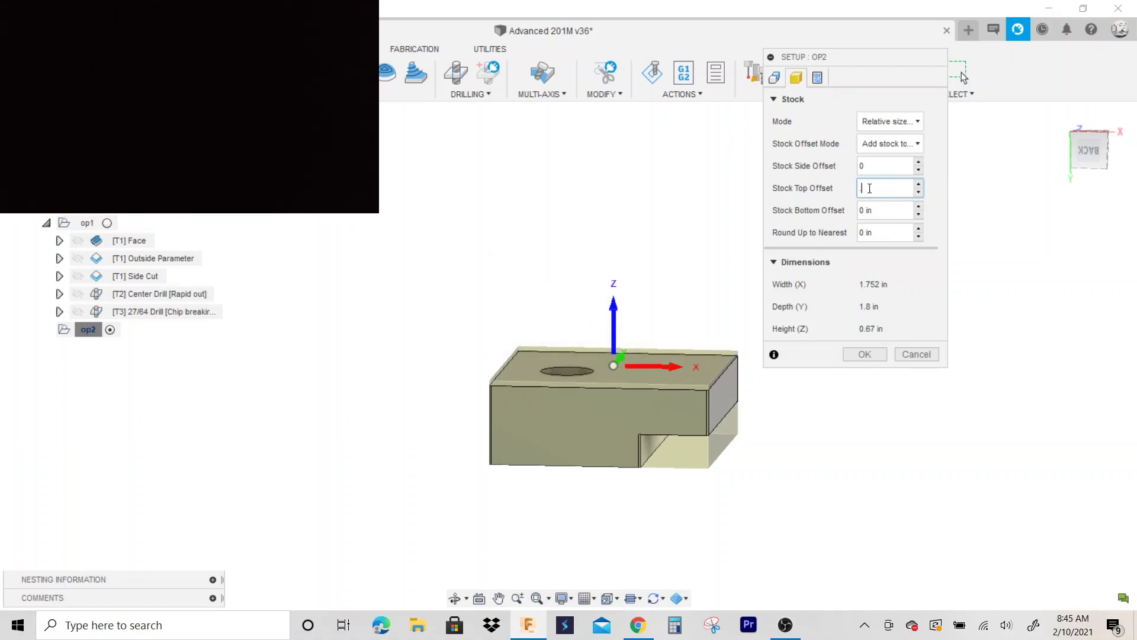
{"action": "type", "text": "0"}
{"action": "key", "text": "Return"}
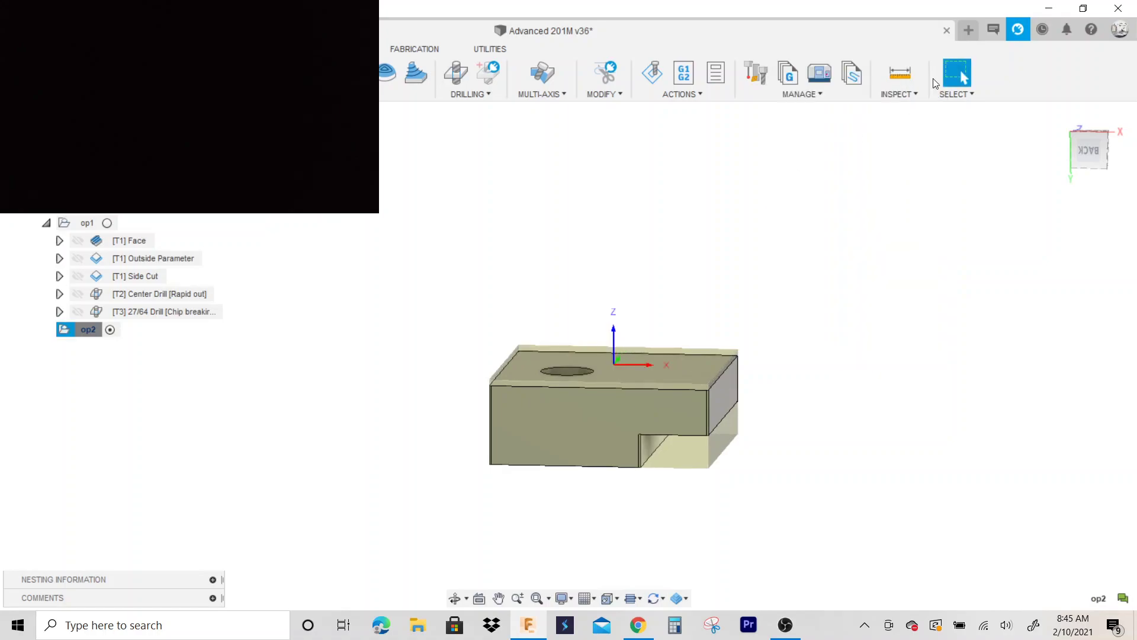
- Measure the length of the block's vertical corner edge at the full-height end
{"action": "left_click", "coordinate": [900, 71]}
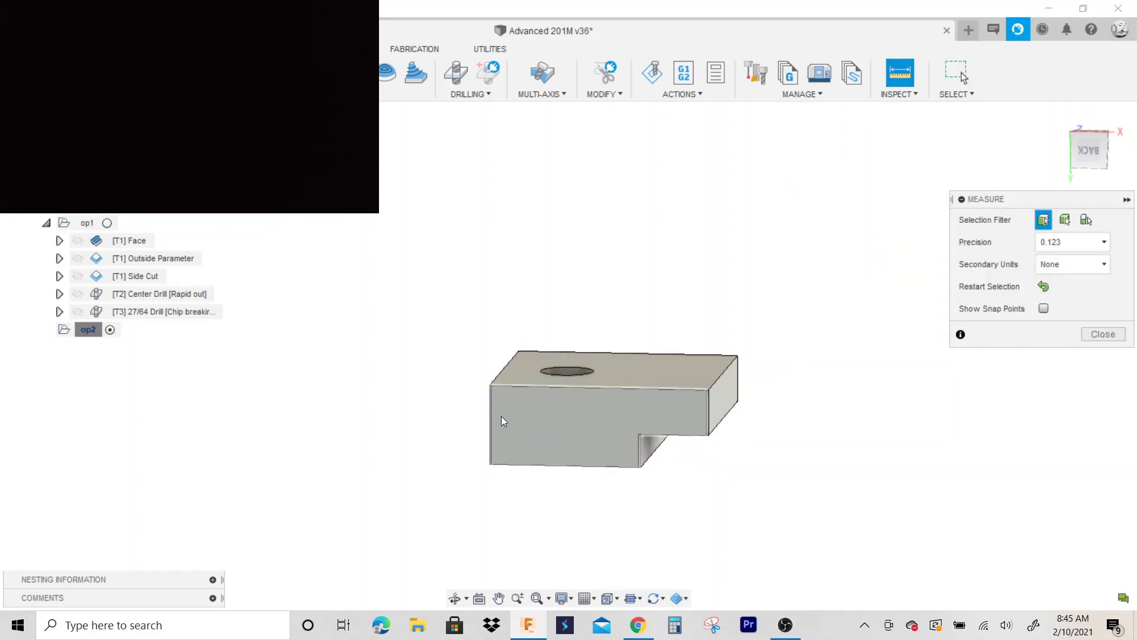
{"action": "scroll", "coordinate": [498, 415], "scroll_direction": "up", "scroll_amount": 3}
{"action": "left_click", "coordinate": [486, 414]}
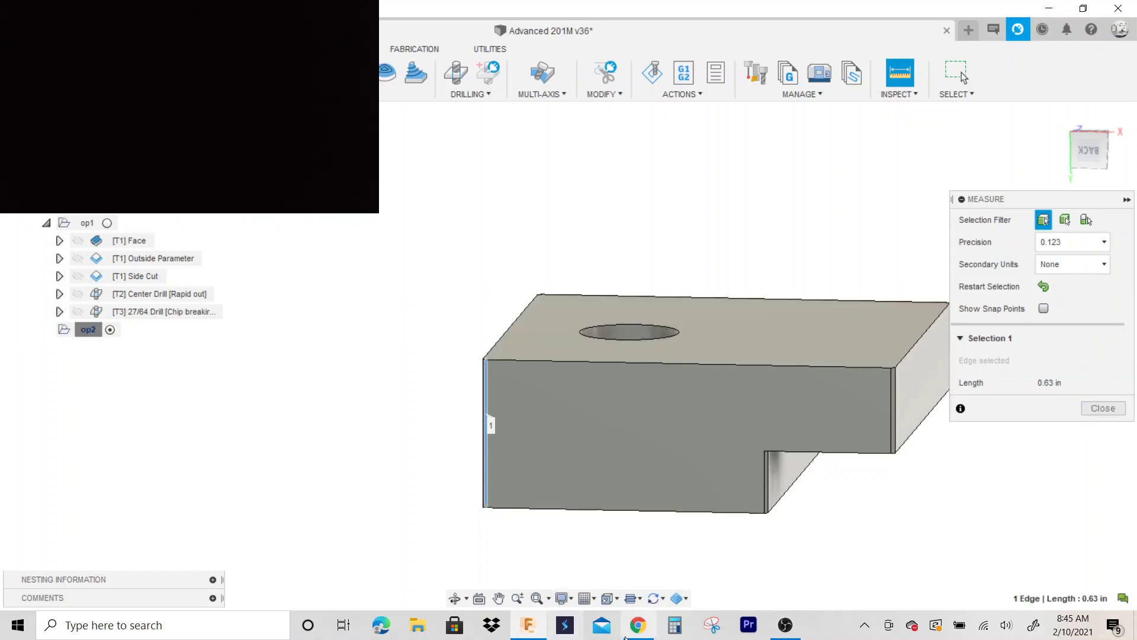
- Switch to Calculator and work out 1 - 0.05 - 0.63 for the remaining stock, then close it and the measurement
{"action": "left_click", "coordinate": [674, 627]}
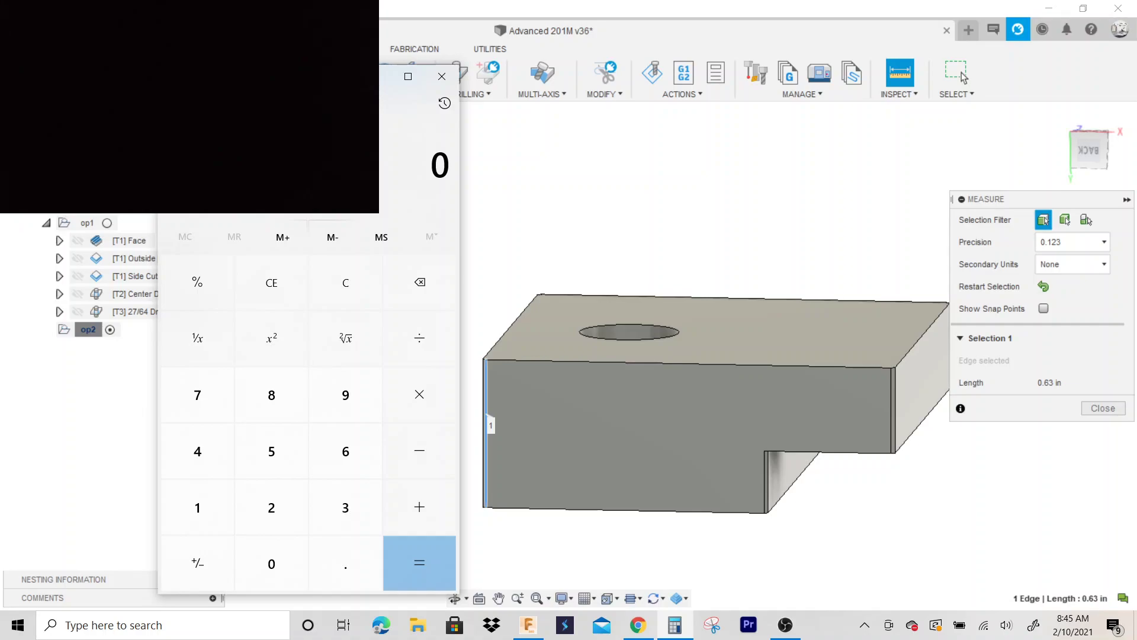
{"action": "type", "text": "1 - 0.05"}
{"action": "key", "text": "Return"}
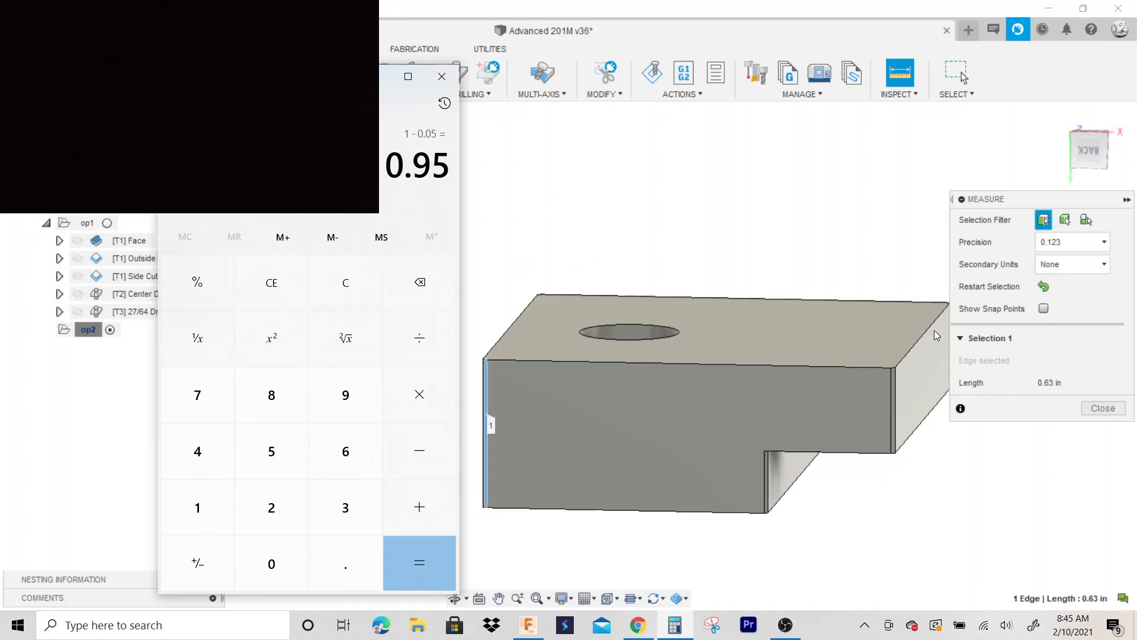
{"action": "type", "text": "-0.63"}
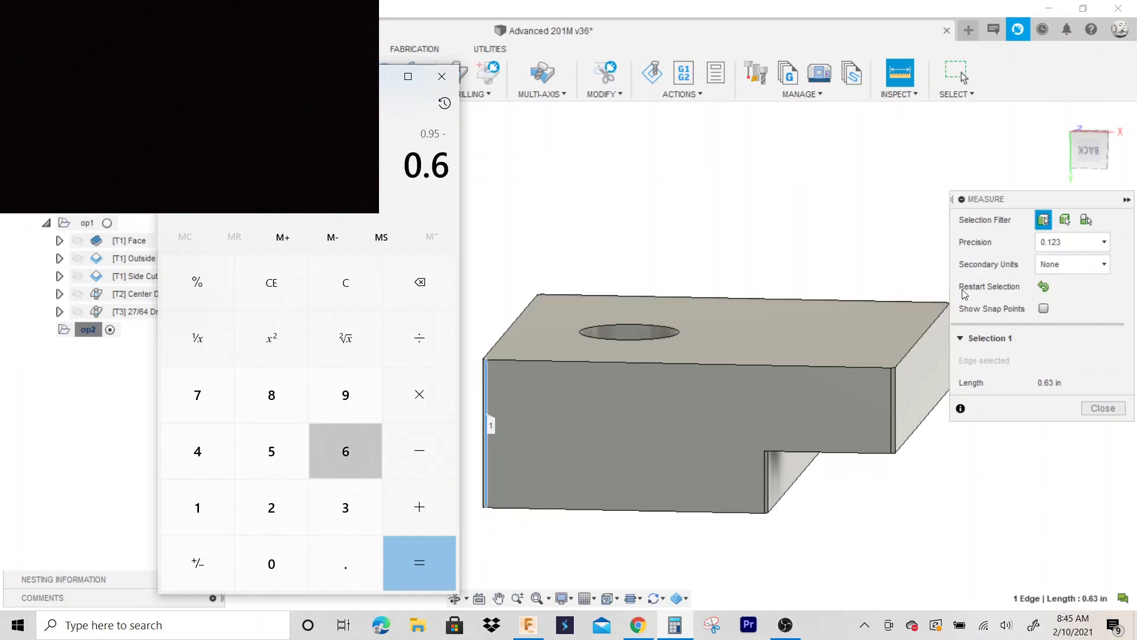
{"action": "key", "text": "Return"}
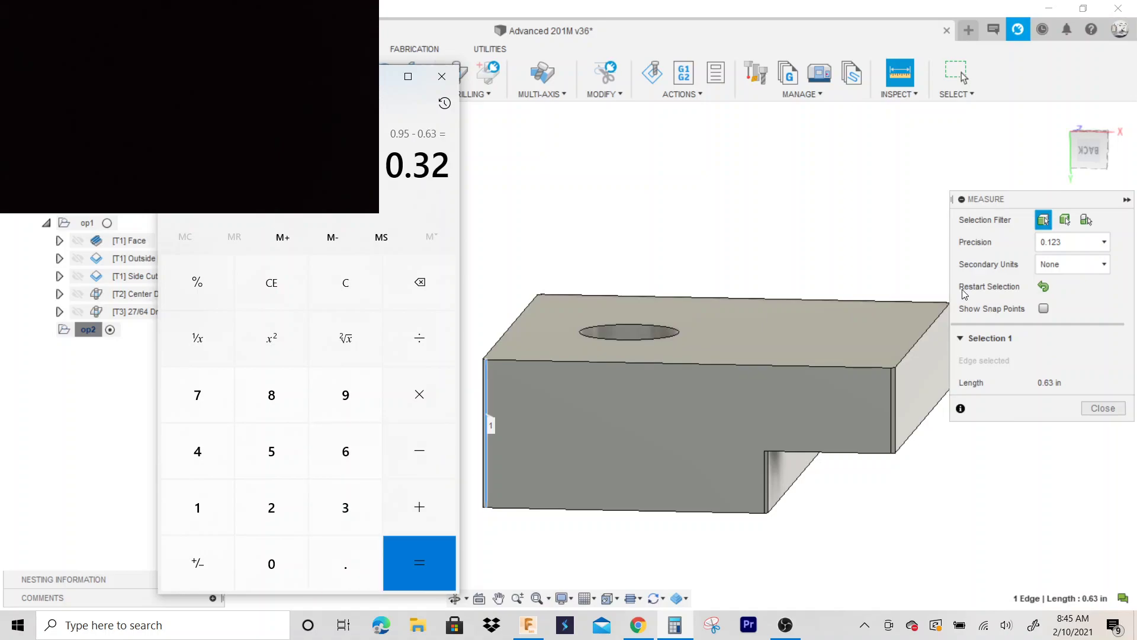
{"action": "left_click", "coordinate": [441, 77]}
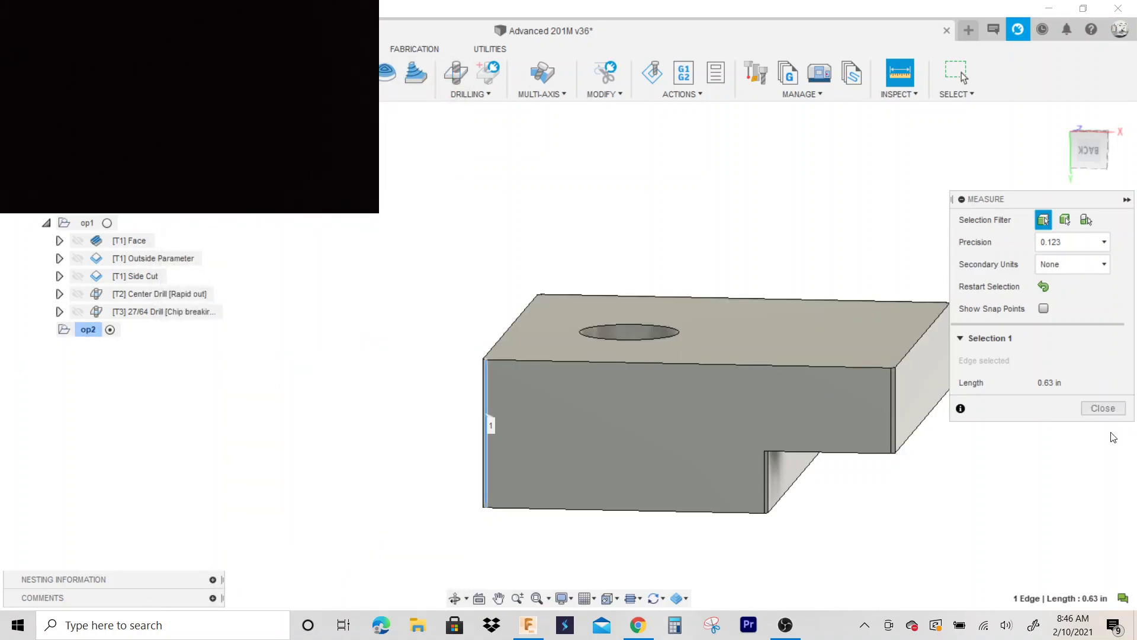
{"action": "left_click", "coordinate": [1103, 408]}
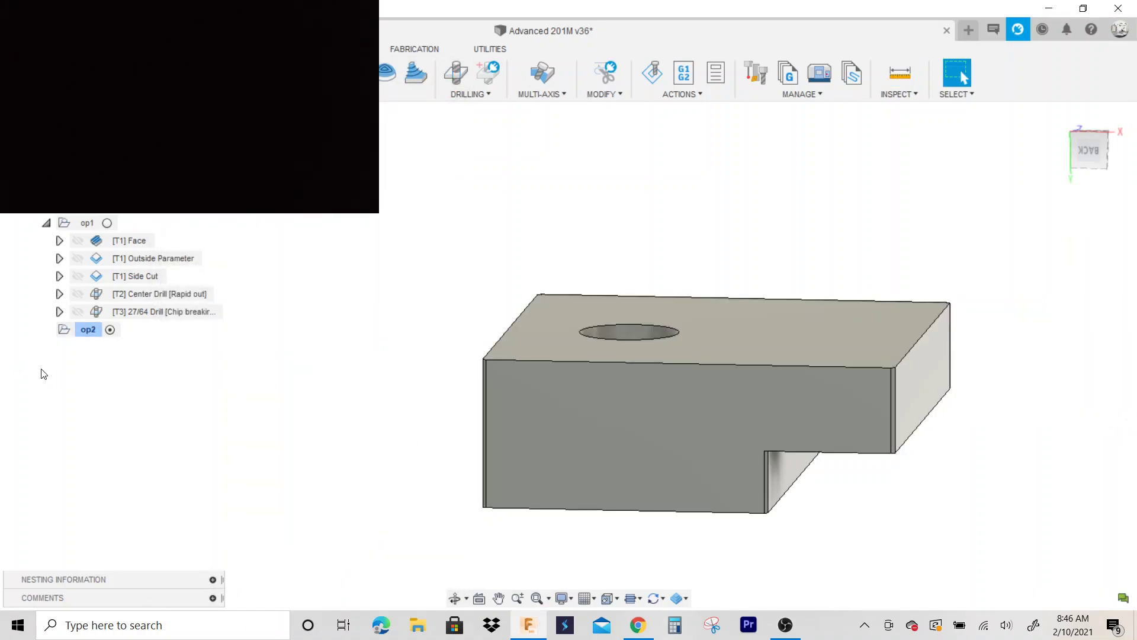
- Edit the op2 setup again and set its stock top offset to 0.32 in
{"action": "right_click", "coordinate": [88, 330]}
{"action": "left_click", "coordinate": [118, 77]}
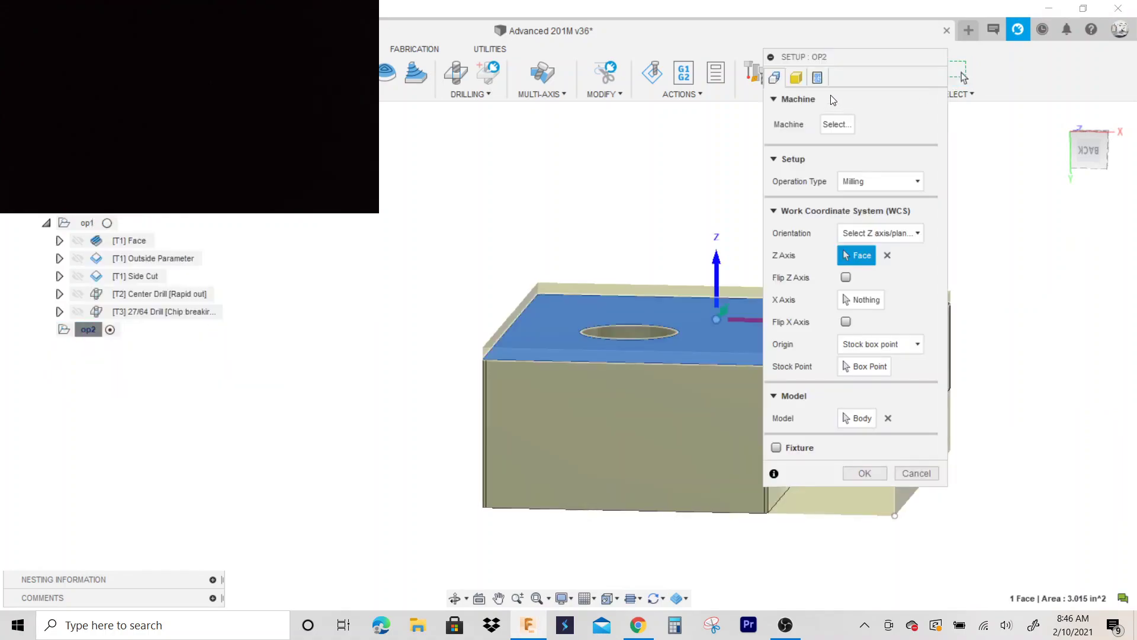
{"action": "left_click", "coordinate": [797, 81]}
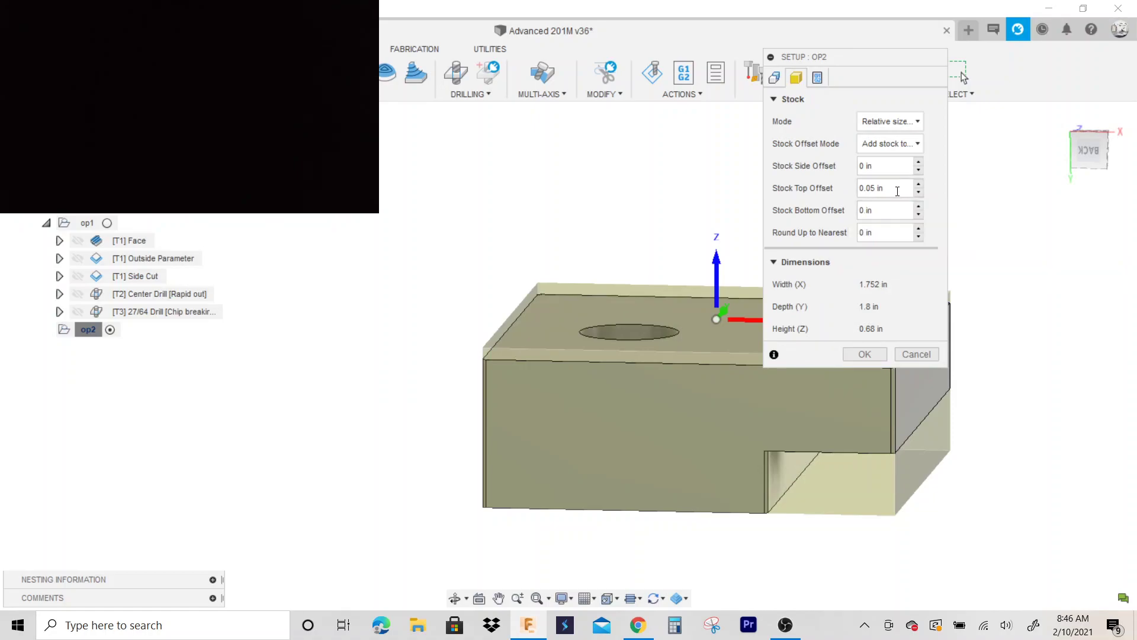
{"action": "left_click_drag", "start_coordinate": [896, 190], "coordinate": [840, 188]}
{"action": "type", "text": ".32"}
- Examine the extra stock above the block from the bottom, back and angled views
{"action": "mouse_move", "coordinate": [1093, 147]}
{"action": "left_mouse_down"}
{"action": "mouse_move", "coordinate": [1067, 158]}
{"action": "mouse_move", "coordinate": [1088, 180]}
{"action": "left_mouse_up"}
{"action": "left_click", "coordinate": [1089, 146]}
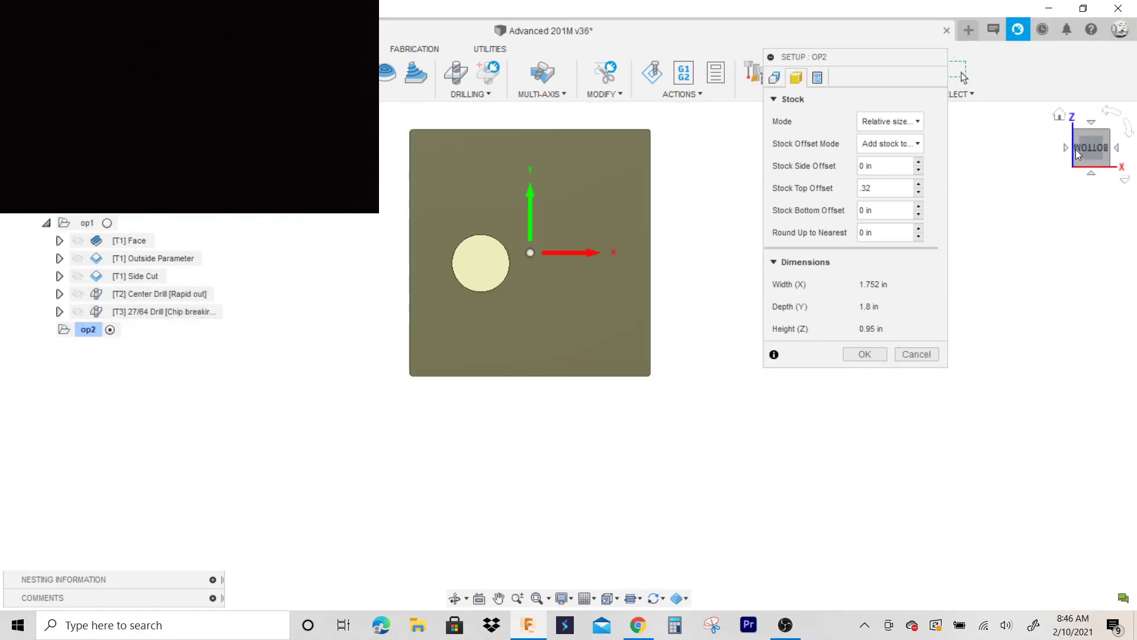
{"action": "left_click", "coordinate": [1090, 166]}
{"action": "left_click", "coordinate": [1087, 159]}
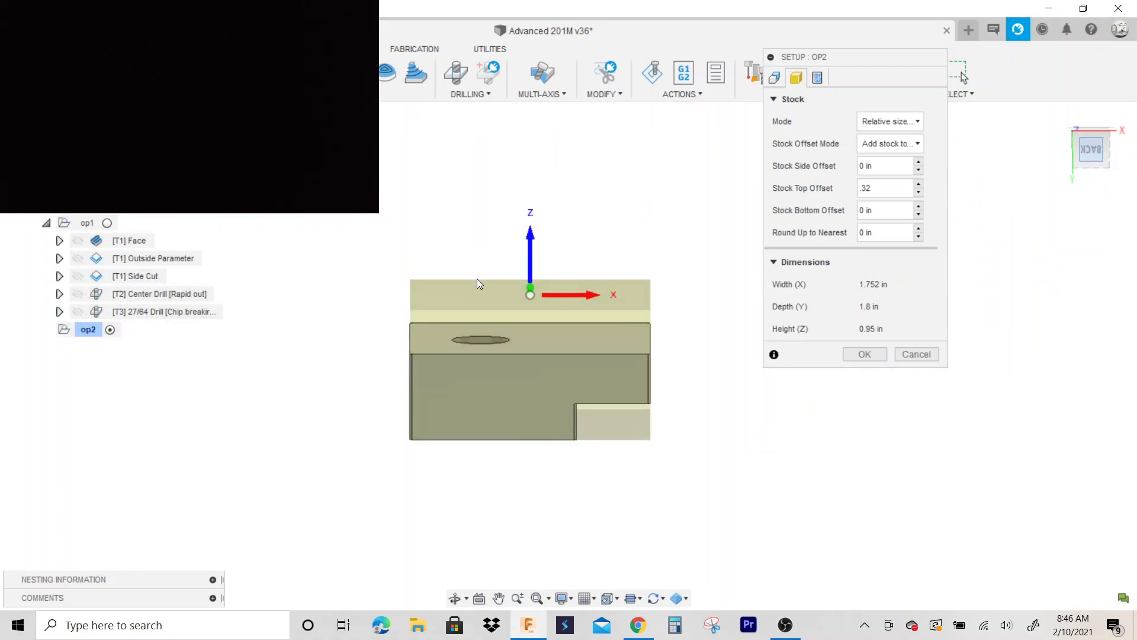
{"action": "scroll", "coordinate": [556, 457], "scroll_direction": "down", "scroll_amount": 3}
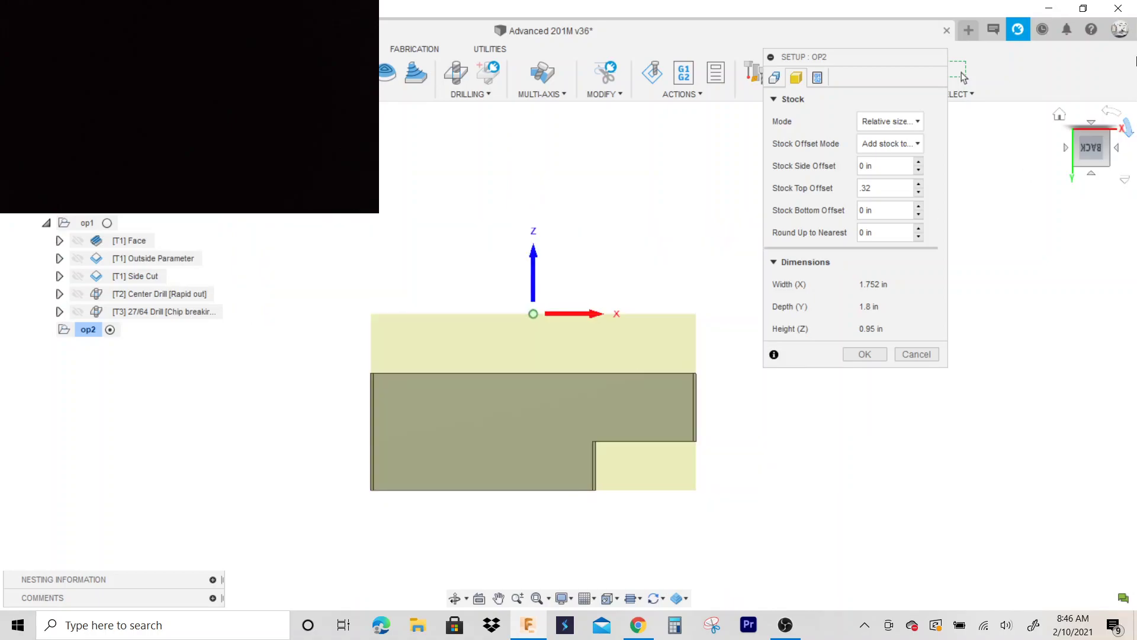
{"action": "left_click_drag", "start_coordinate": [1086, 149], "coordinate": [1071, 202]}
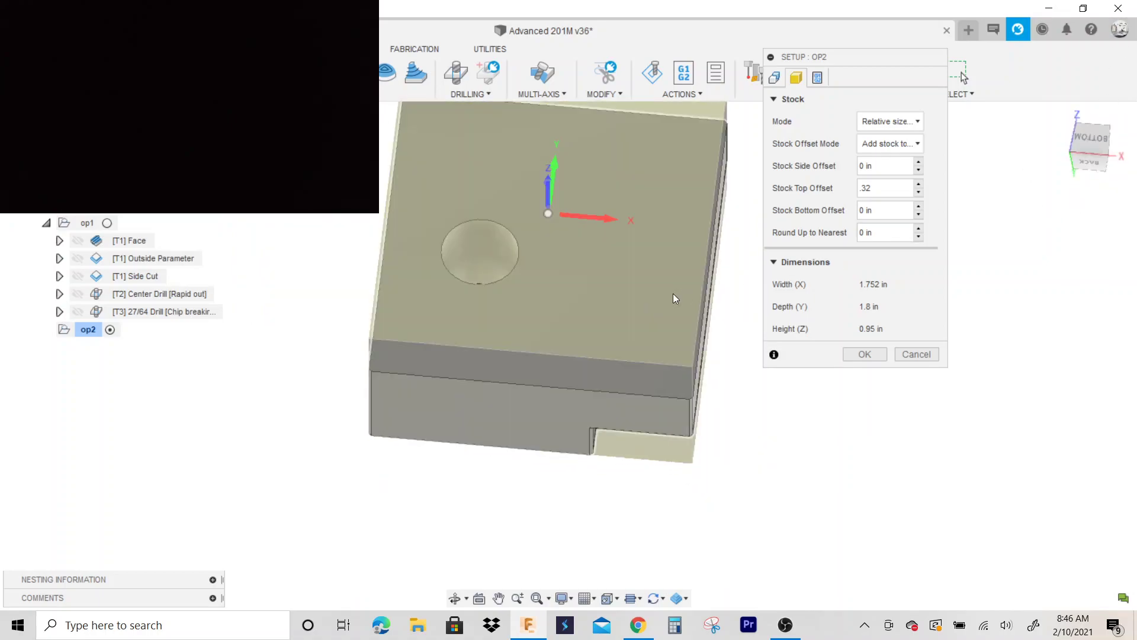
{"action": "scroll", "coordinate": [616, 312], "scroll_direction": "down", "scroll_amount": 3}
{"action": "scroll", "coordinate": [650, 324], "scroll_direction": "down", "scroll_amount": 1}
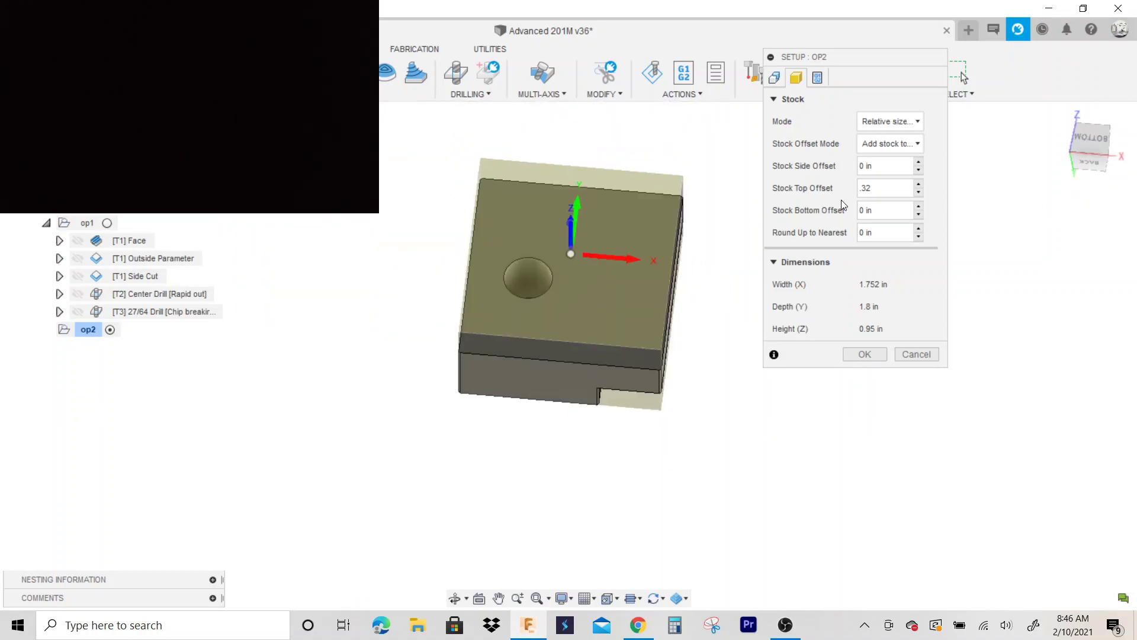
- Place op2's origin on the model box point at the top corner in +X and +Y, and switch the origin to Stock box point
{"action": "left_click", "coordinate": [774, 78]}
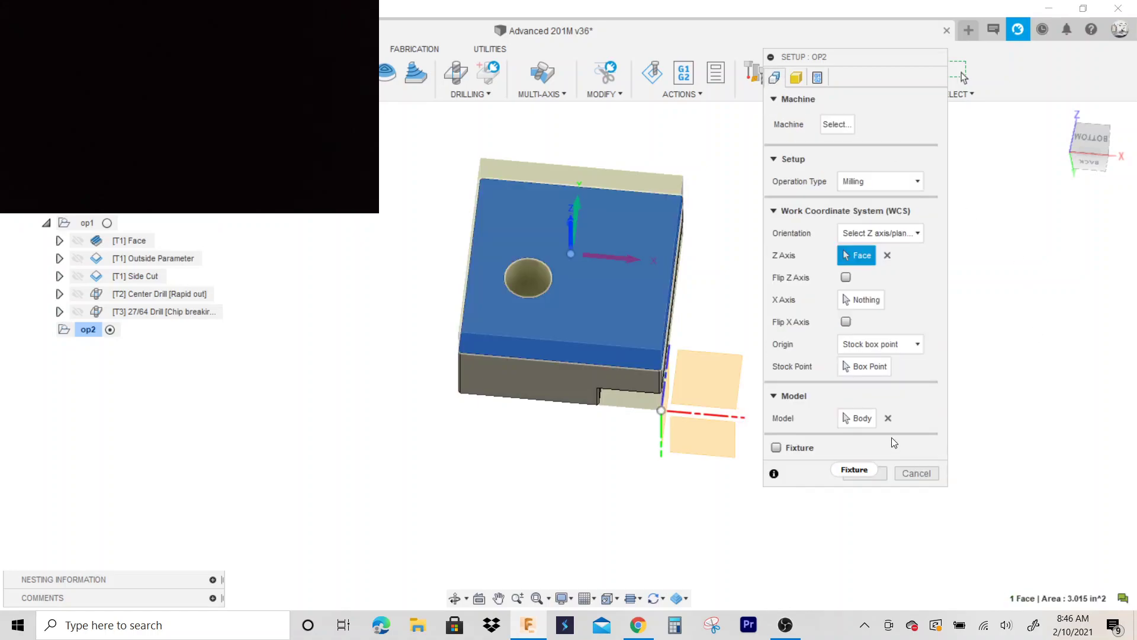
{"action": "left_click", "coordinate": [891, 345]}
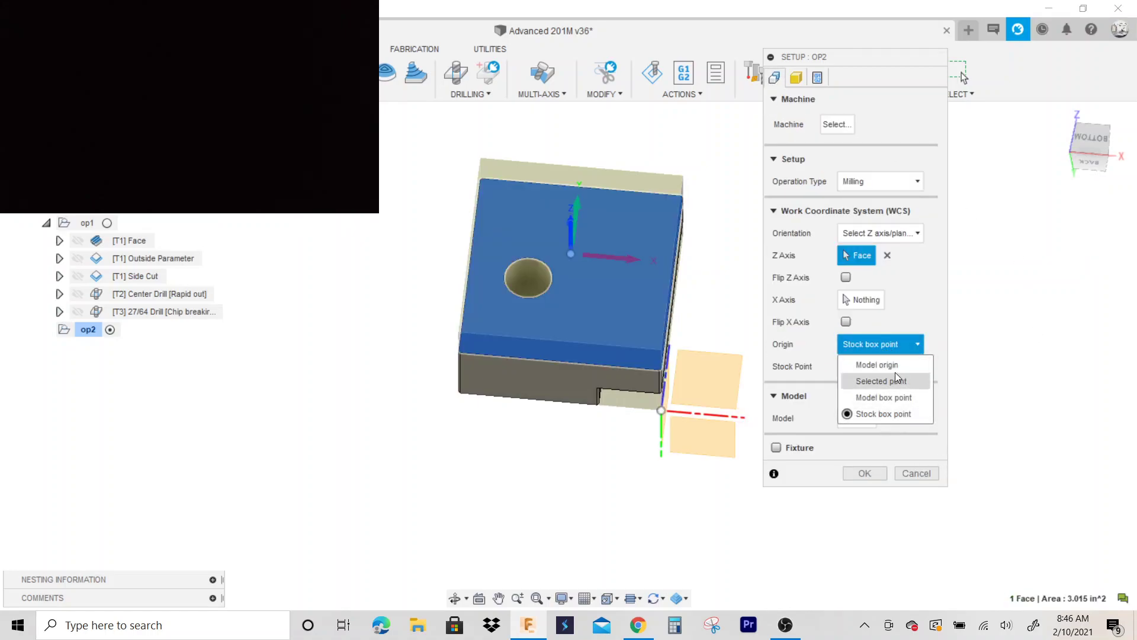
{"action": "left_click", "coordinate": [887, 397]}
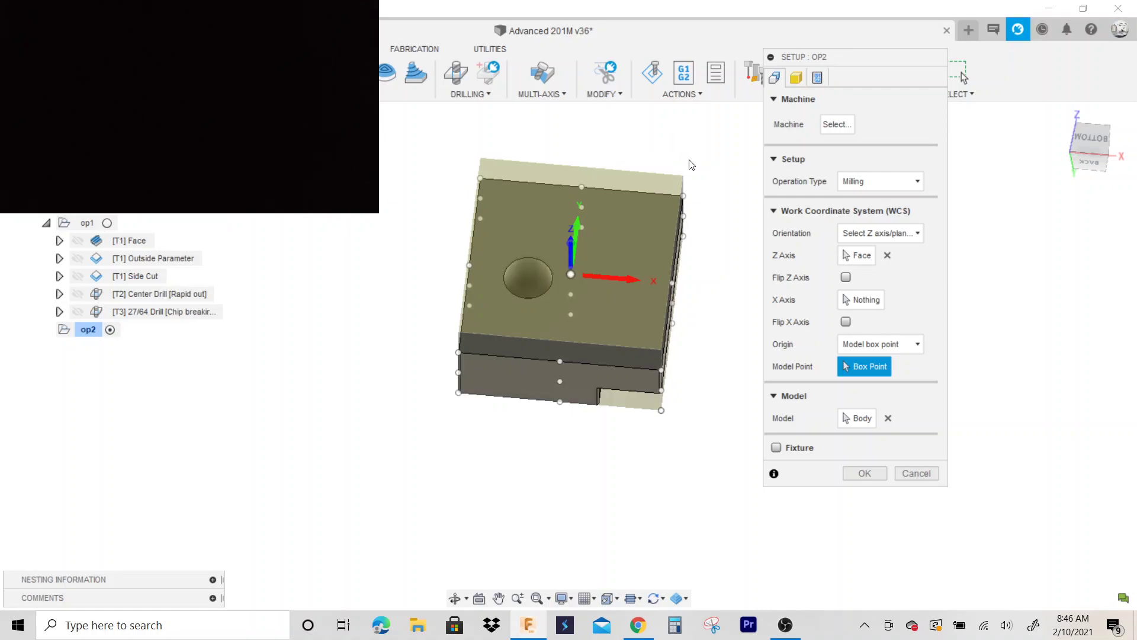
{"action": "scroll", "coordinate": [692, 165], "scroll_direction": "up", "scroll_amount": 5}
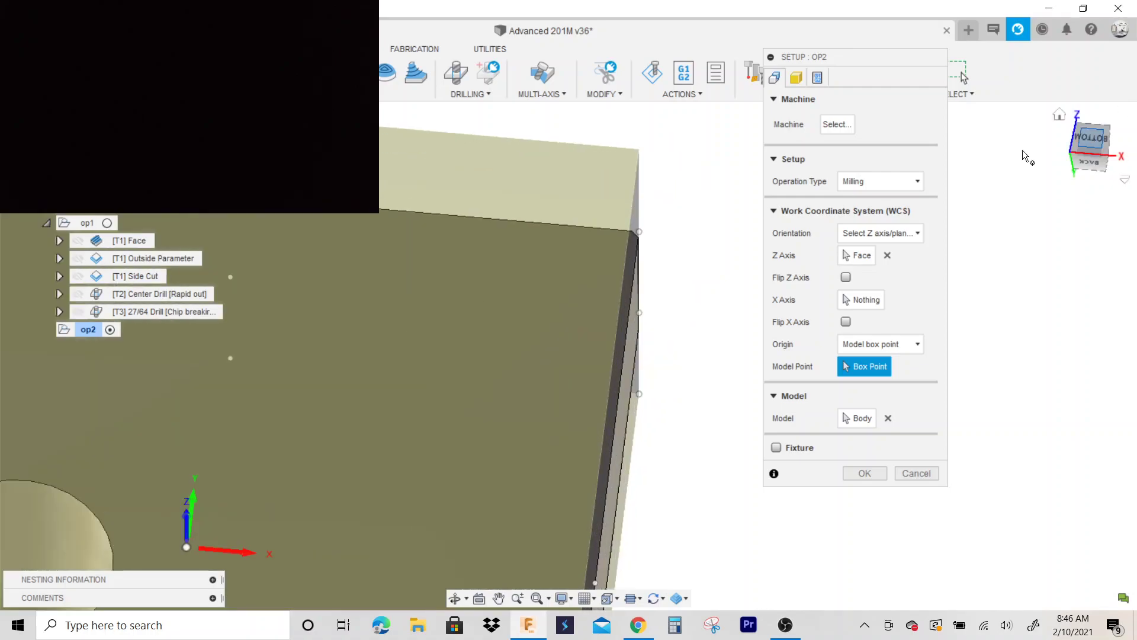
{"action": "left_click", "coordinate": [1090, 139]}
{"action": "scroll", "coordinate": [613, 231], "scroll_direction": "down", "scroll_amount": 5}
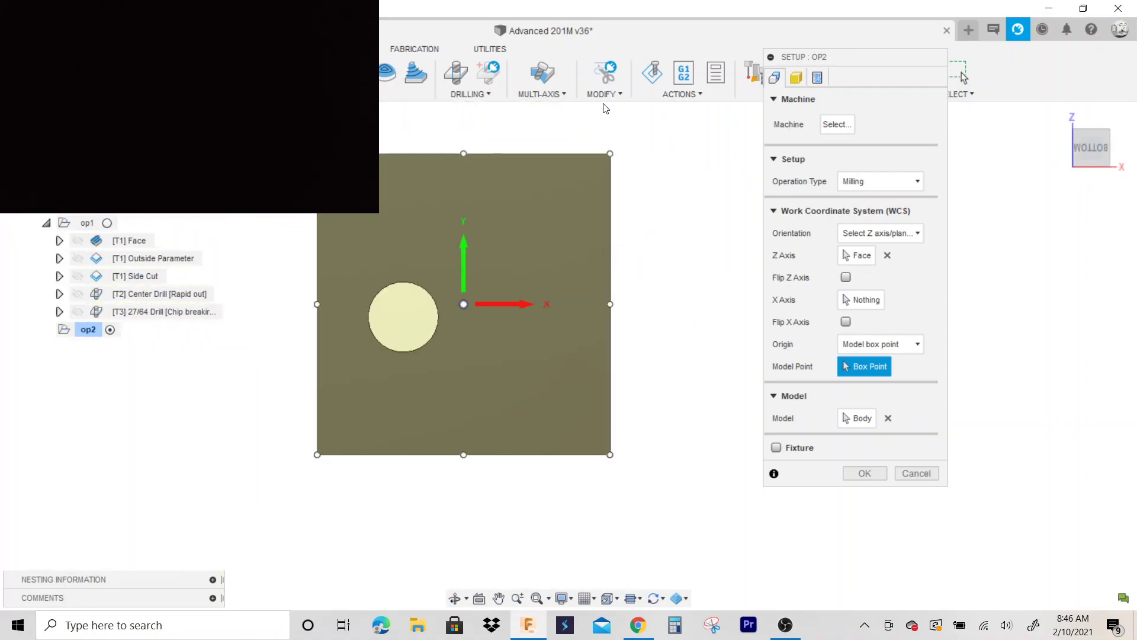
{"action": "scroll", "coordinate": [634, 189], "scroll_direction": "up", "scroll_amount": 6}
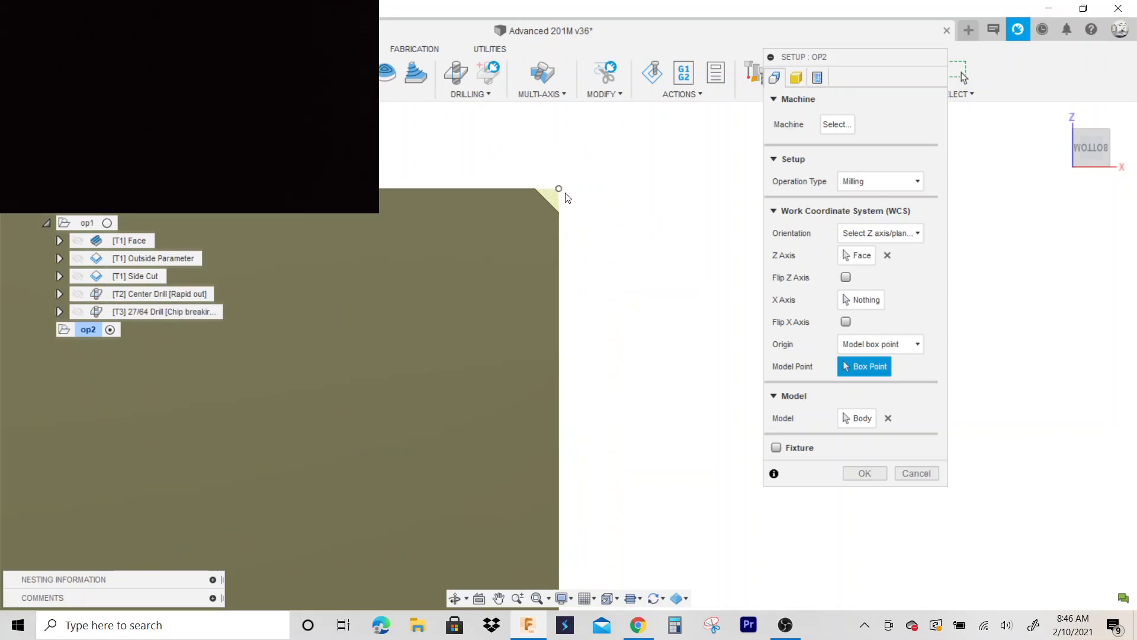
{"action": "left_click", "coordinate": [562, 189]}
{"action": "left_click", "coordinate": [1099, 147]}
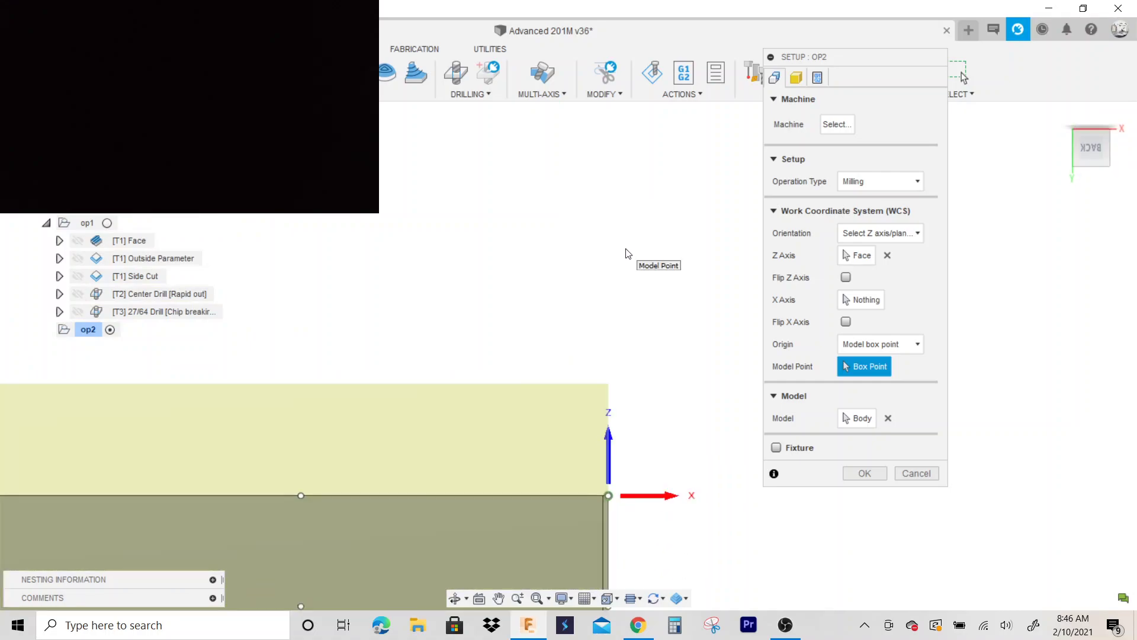
{"action": "left_click", "coordinate": [906, 346]}
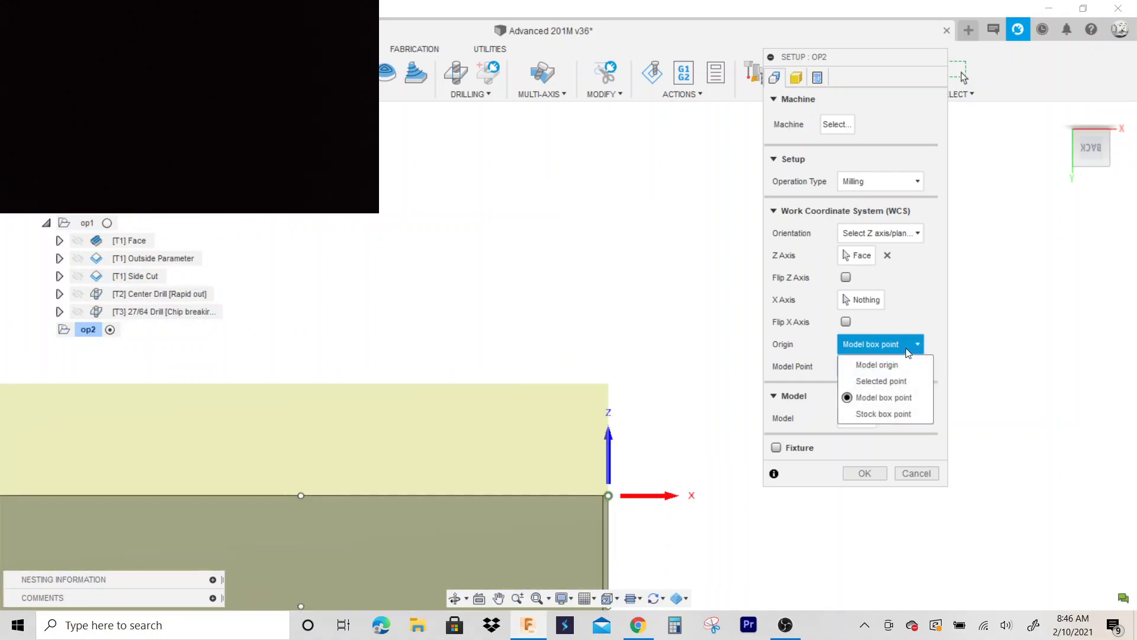
{"action": "left_click", "coordinate": [916, 414]}
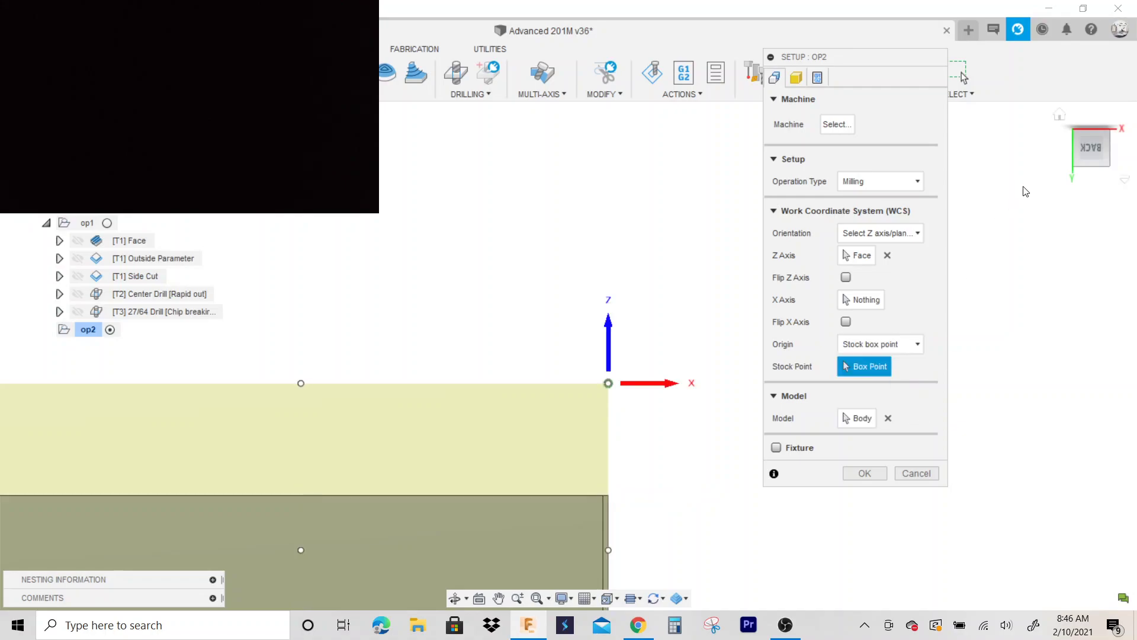
- Check the stock box point origin at the block's corner from the bottom and back views, and accept the op2 setup
{"action": "left_click", "coordinate": [1087, 144]}
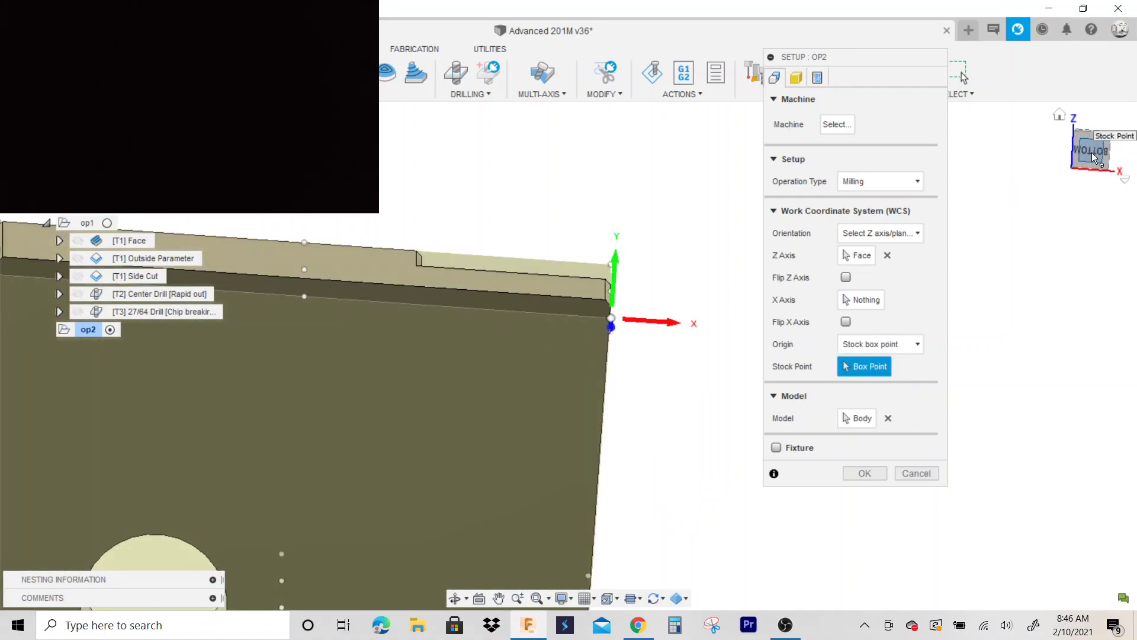
{"action": "left_click", "coordinate": [1092, 152]}
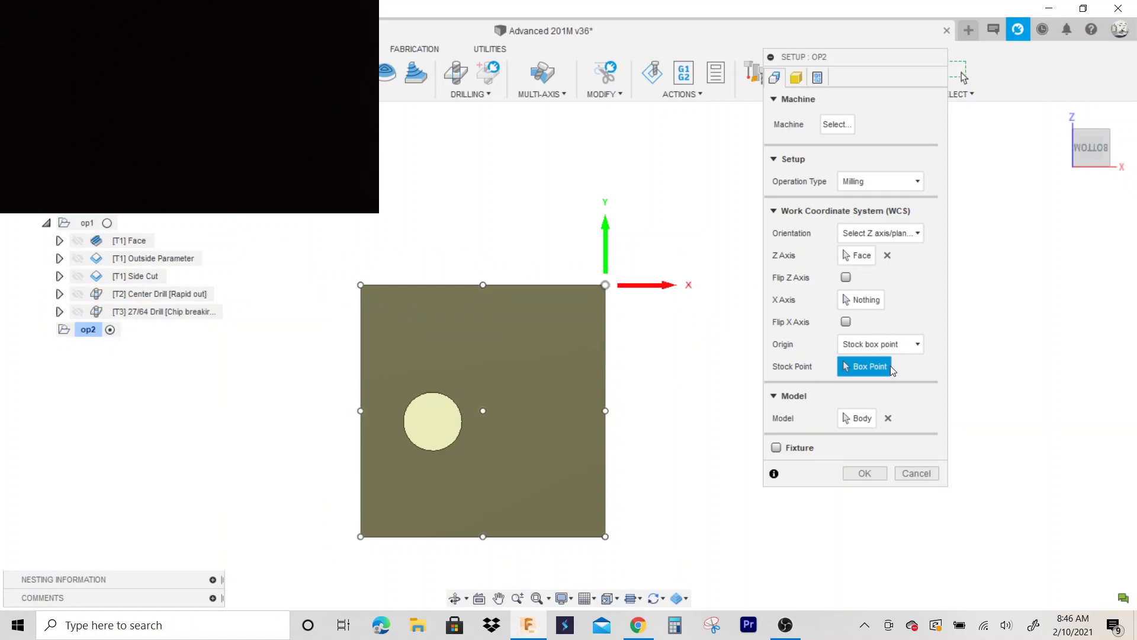
{"action": "scroll", "coordinate": [599, 287], "scroll_direction": "up", "scroll_amount": 5}
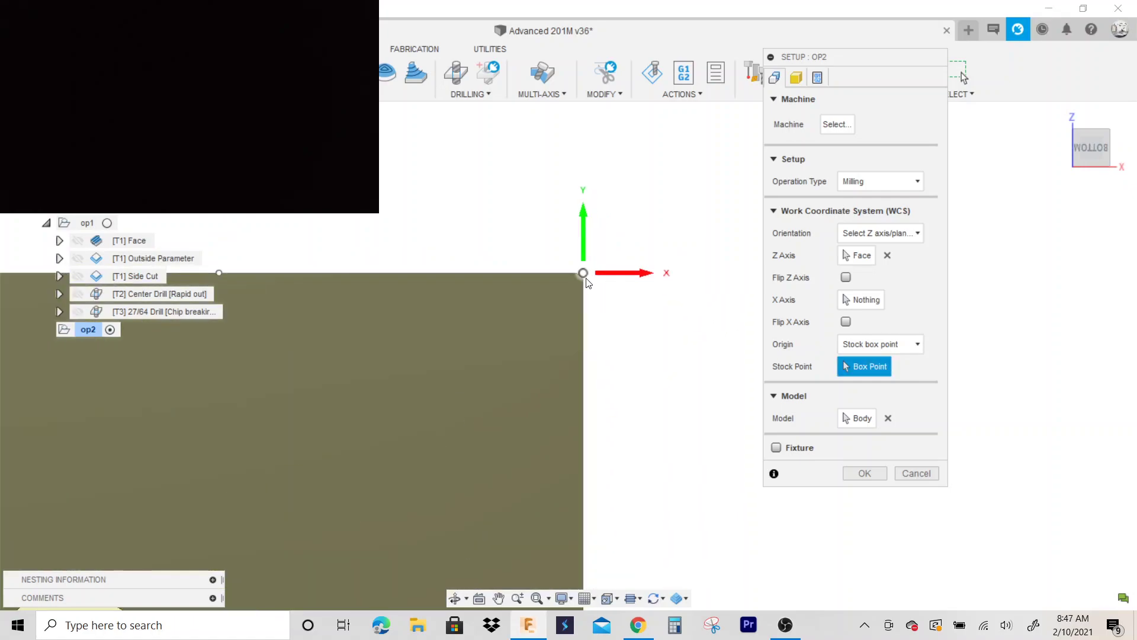
{"action": "middle_click_drag", "start_coordinate": [588, 282], "coordinate": [594, 323], "text": "shift"}
{"action": "left_click", "coordinate": [1096, 149]}
{"action": "scroll", "coordinate": [460, 286], "scroll_direction": "down", "scroll_amount": 5}
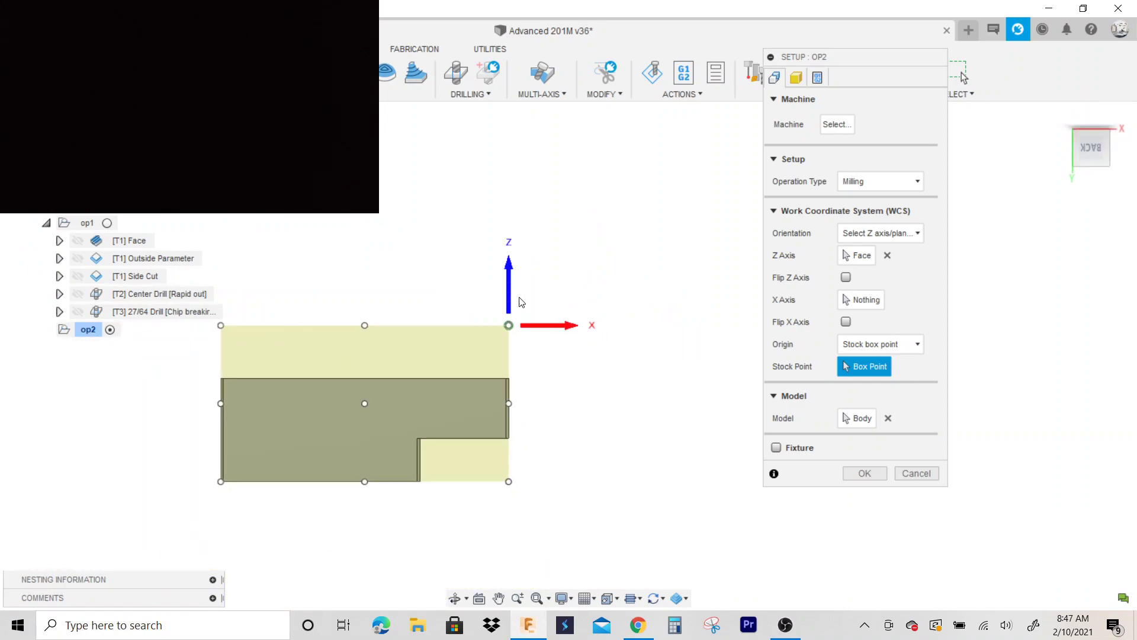
{"action": "left_click", "coordinate": [865, 473]}
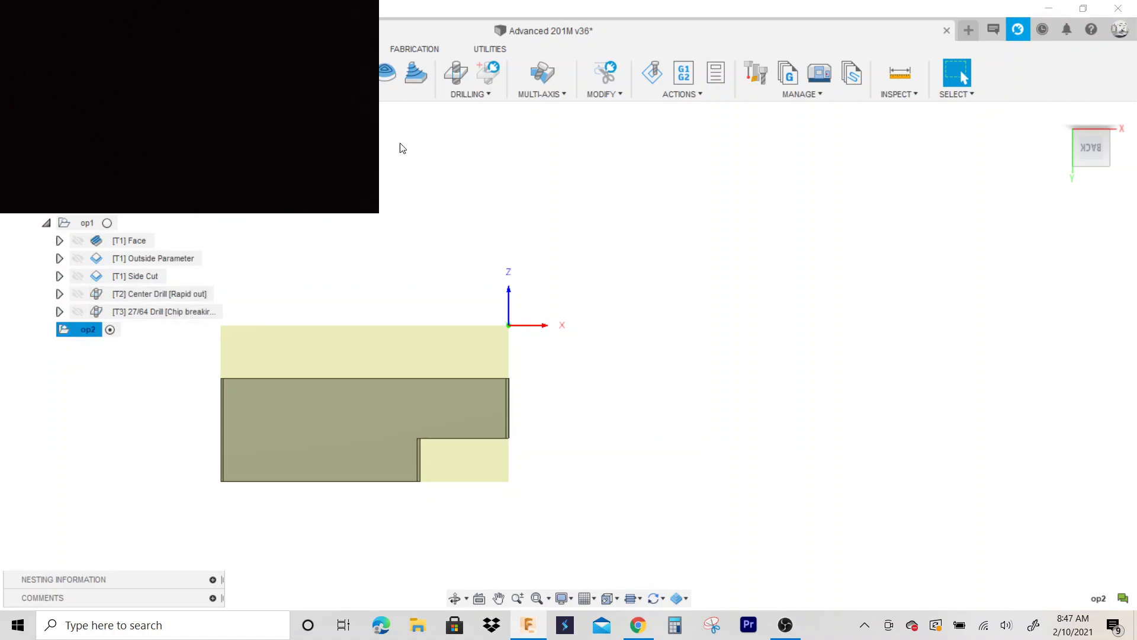
- Create a Face operation in op2 with the #1 Ø3/4" flat tool, review its heights from the back, and enable Multiple Depths
{"action": "left_click_drag", "start_coordinate": [1083, 152], "coordinate": [1072, 208]}
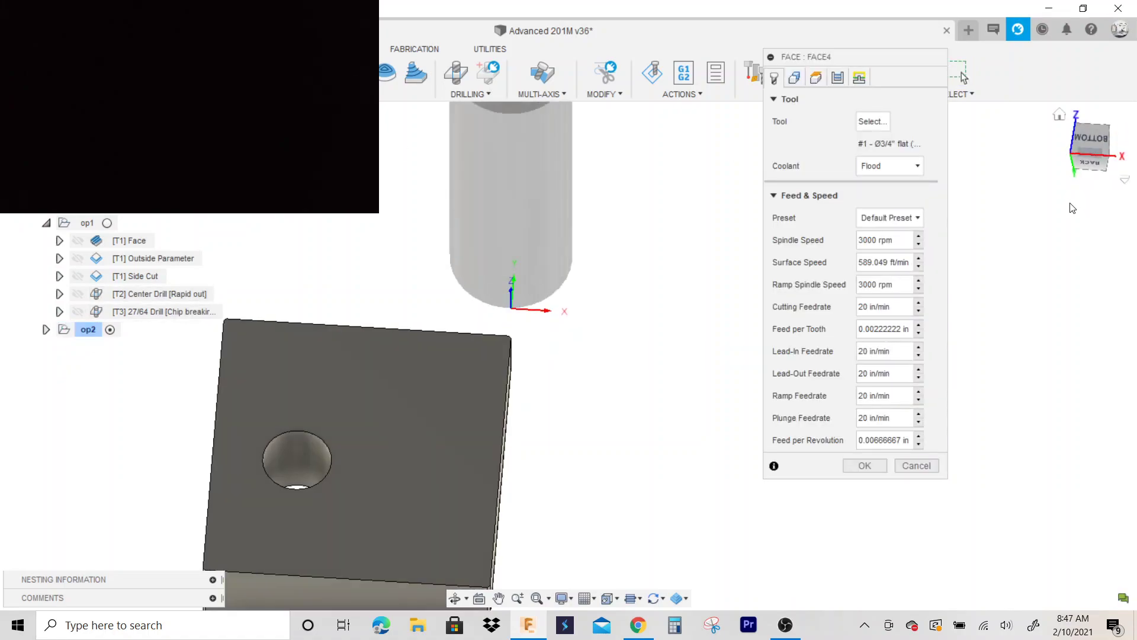
{"action": "left_click", "coordinate": [795, 78]}
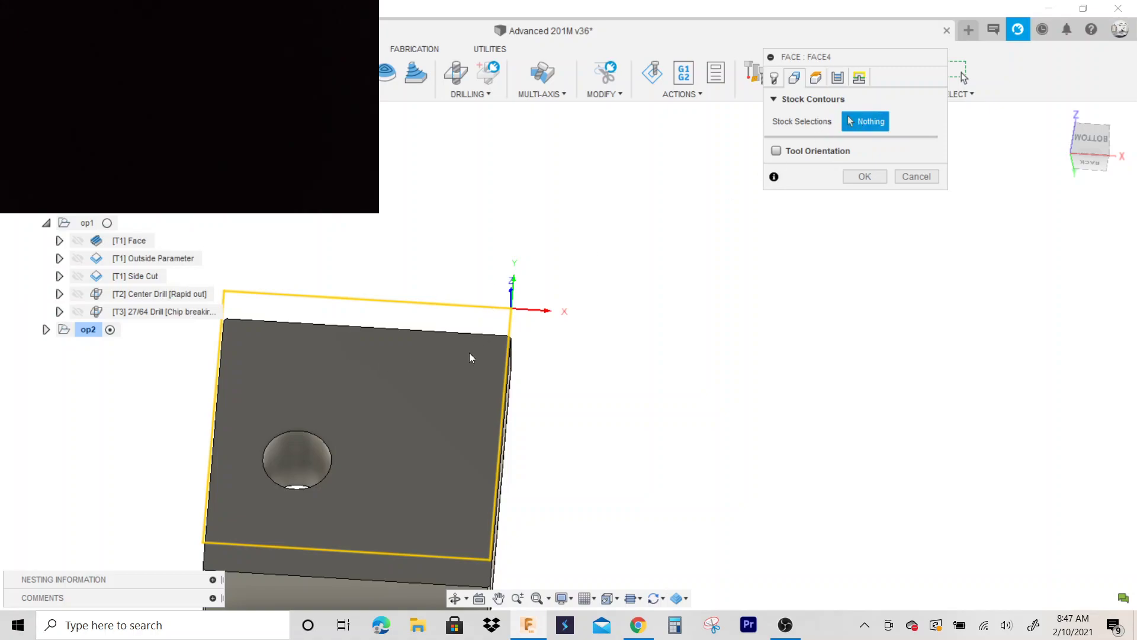
{"action": "left_click", "coordinate": [816, 78]}
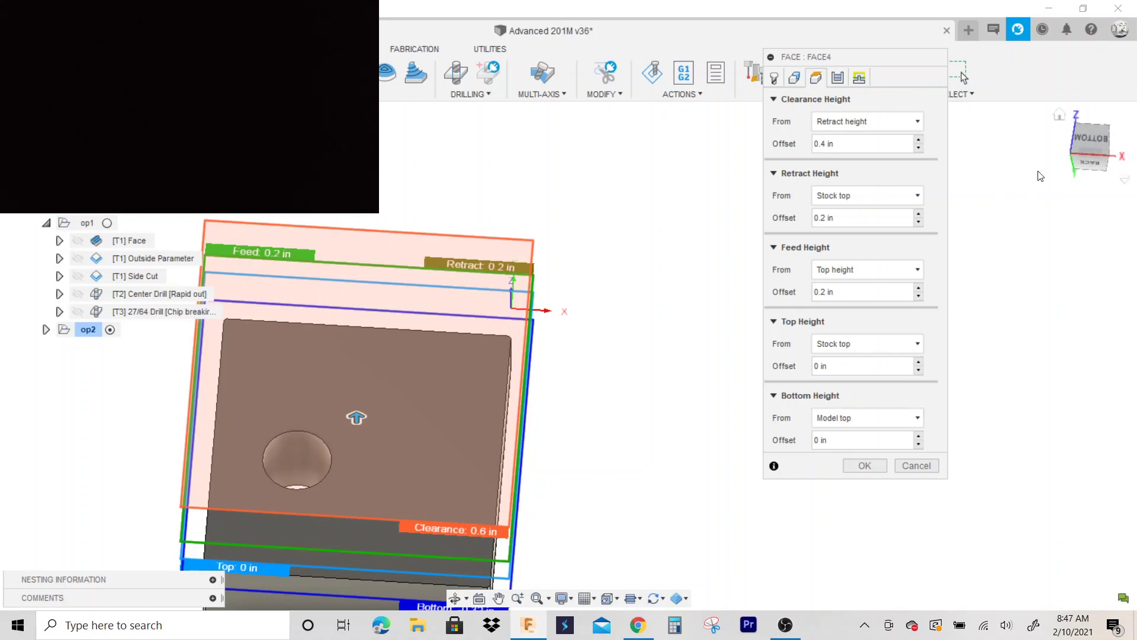
{"action": "left_click", "coordinate": [1089, 162]}
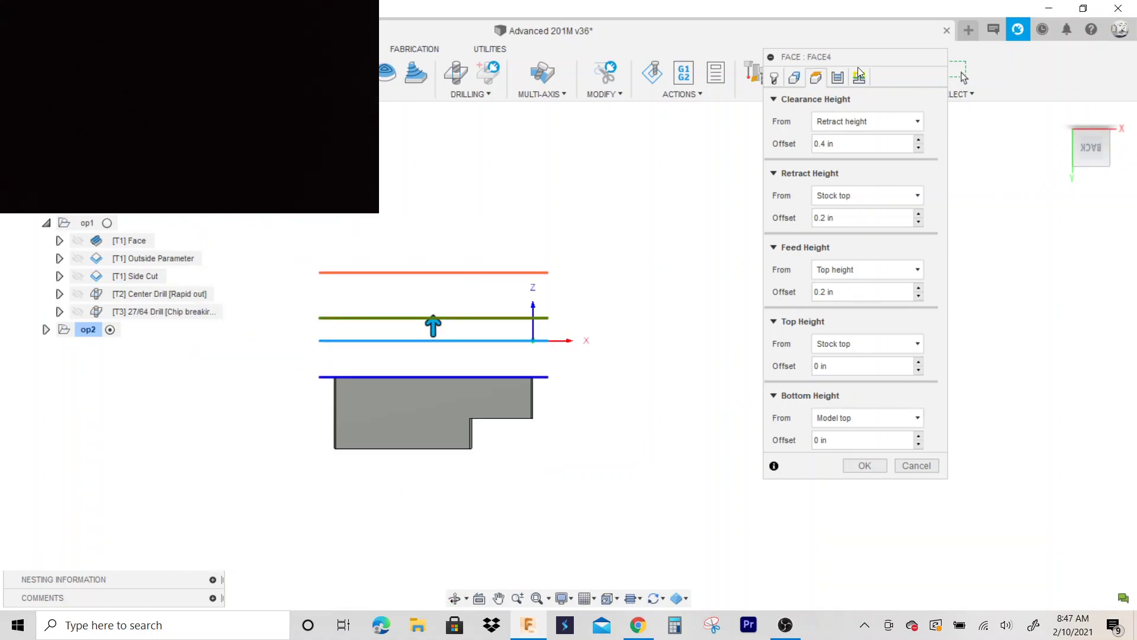
{"action": "left_click", "coordinate": [838, 78]}
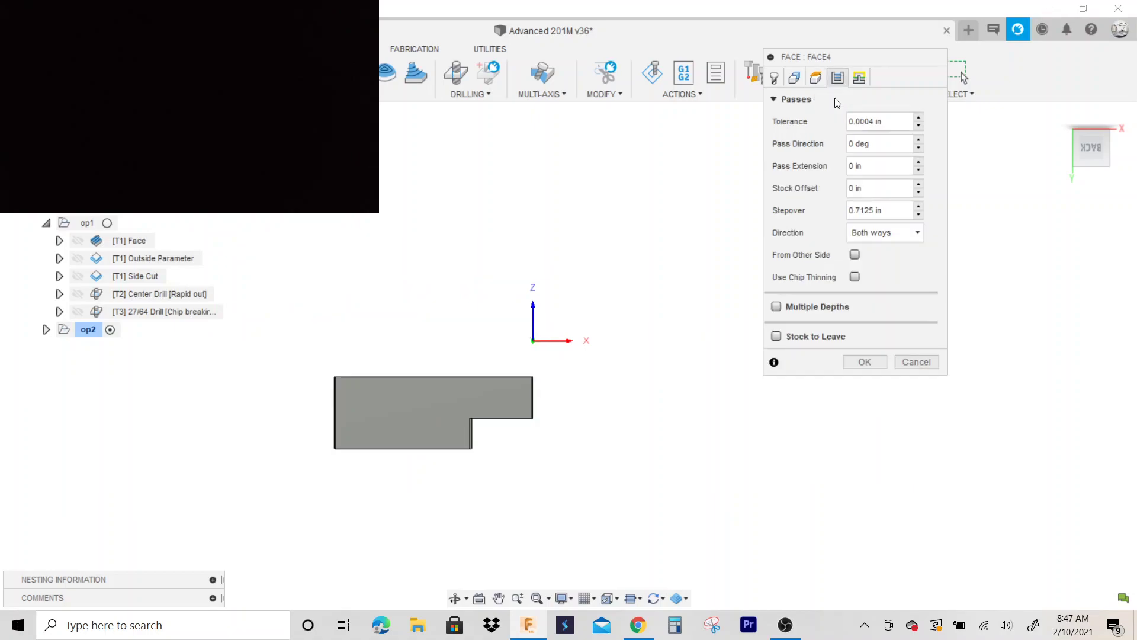
{"action": "left_click", "coordinate": [777, 306]}
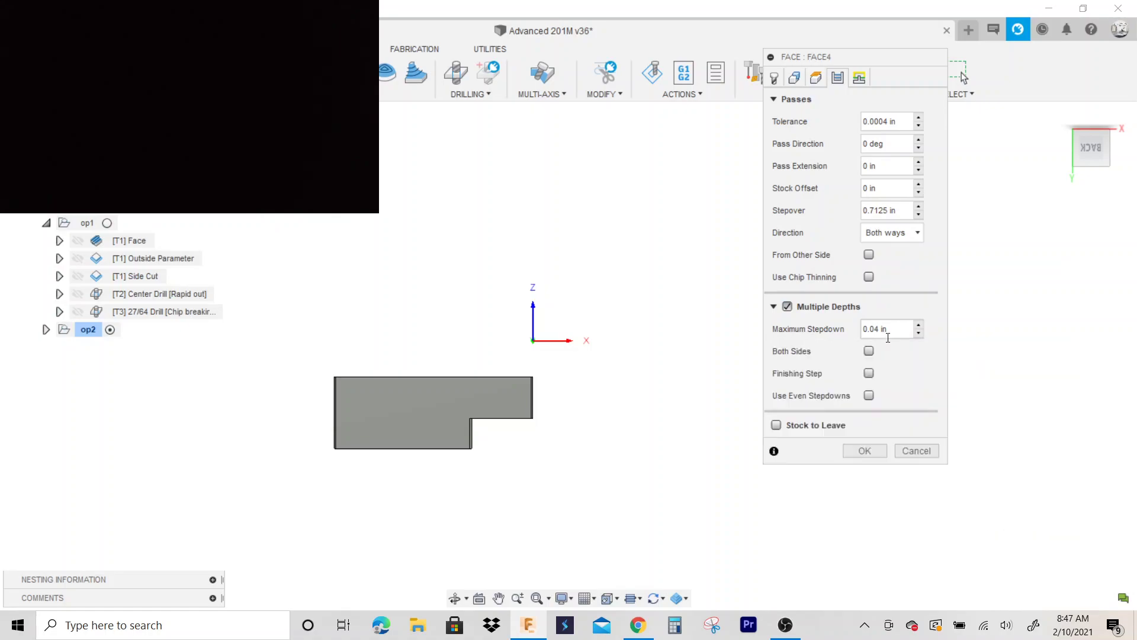
- Switch to Calculator, work out 0.32 ÷ 2 and 0.32 ÷ 3 for the depth per pass, and close it
{"action": "left_click", "coordinate": [673, 623]}
{"action": "type", "text": "."}
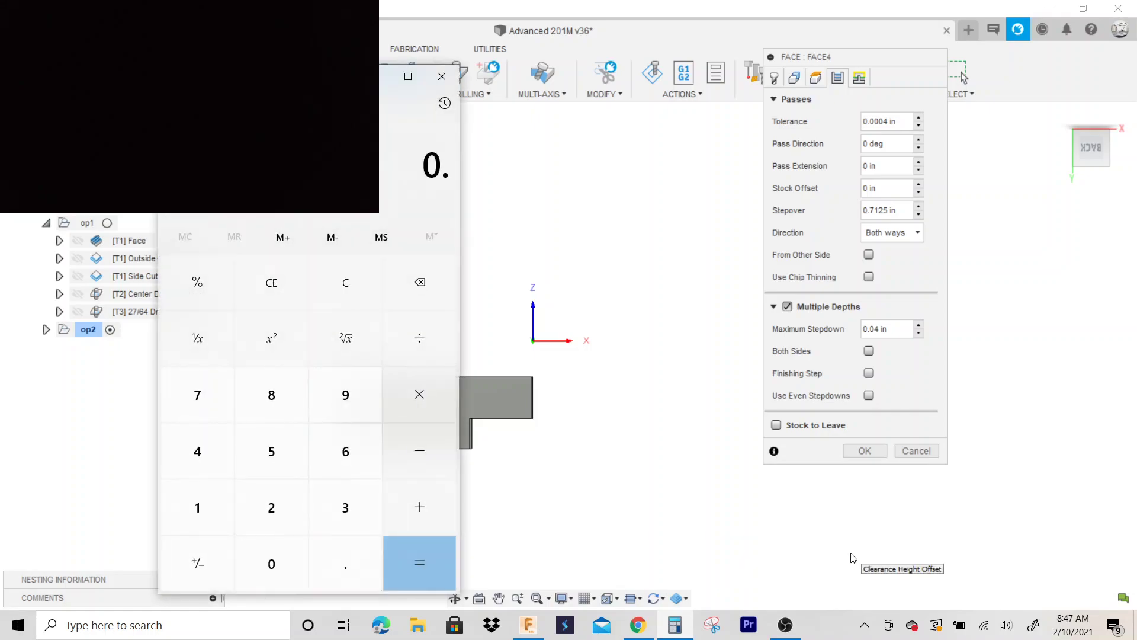
{"action": "type", "text": "32 ÷ "}
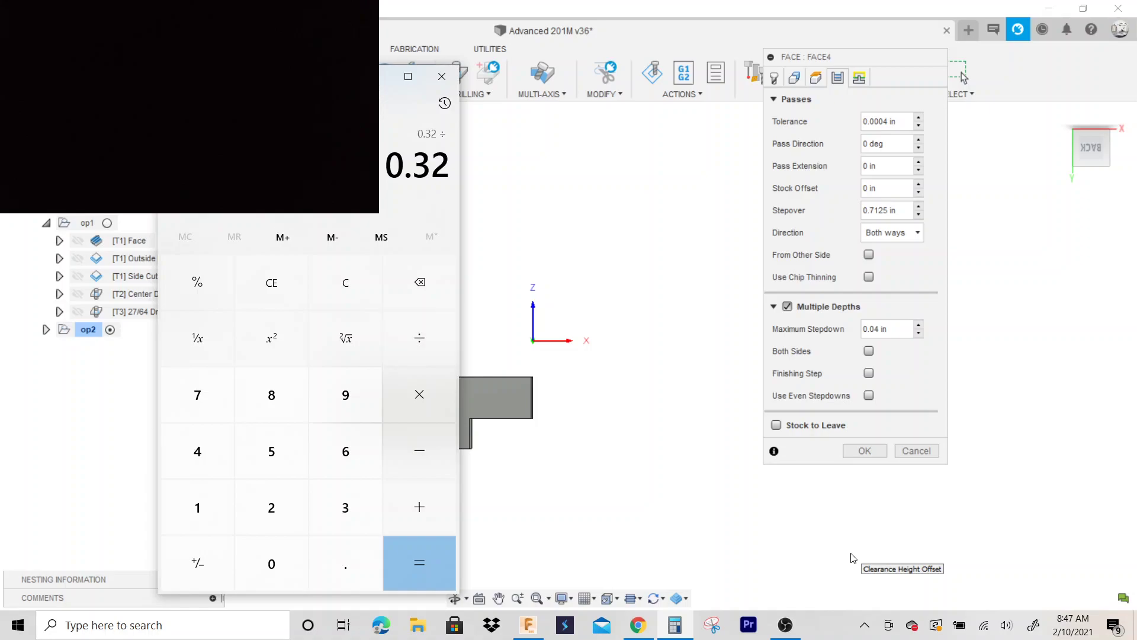
{"action": "type", "text": "2"}
{"action": "key", "text": "Return"}
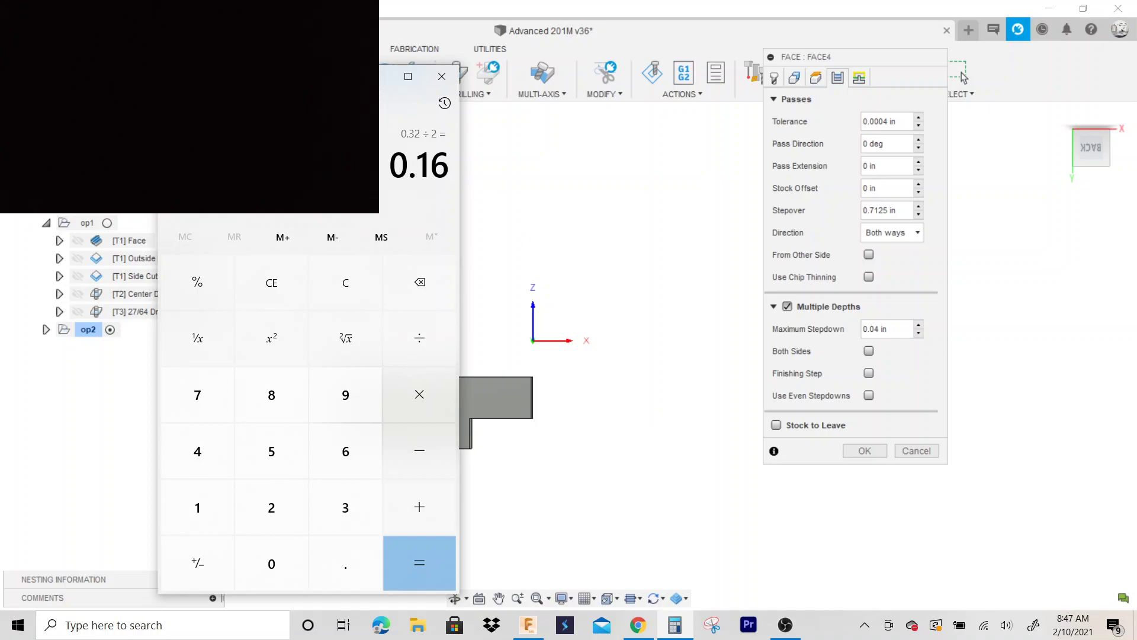
{"action": "left_click_drag", "start_coordinate": [308, 76], "coordinate": [352, 50]}
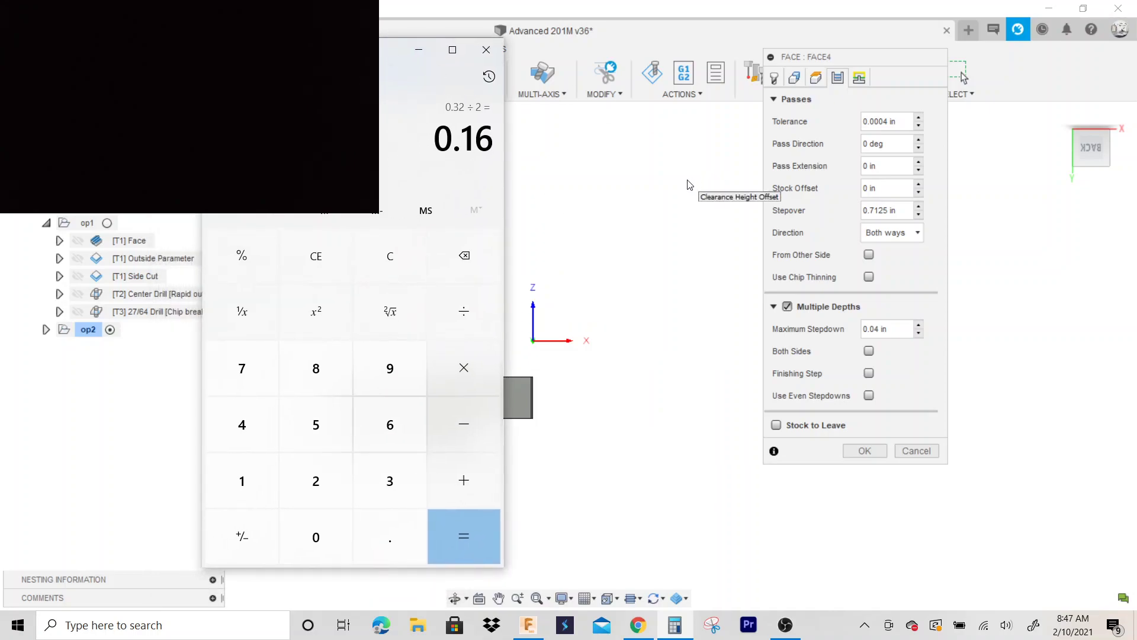
{"action": "key", "text": "Delete"}
{"action": "type", "text": "0.32 ÷ "}
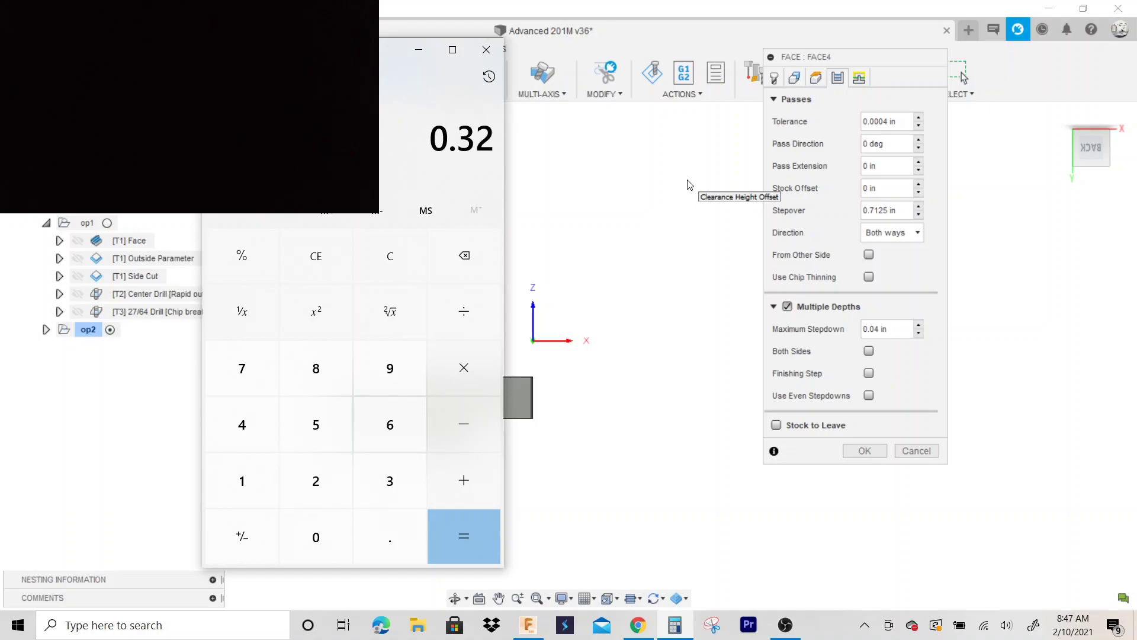
{"action": "type", "text": "3"}
{"action": "key", "text": "Return"}
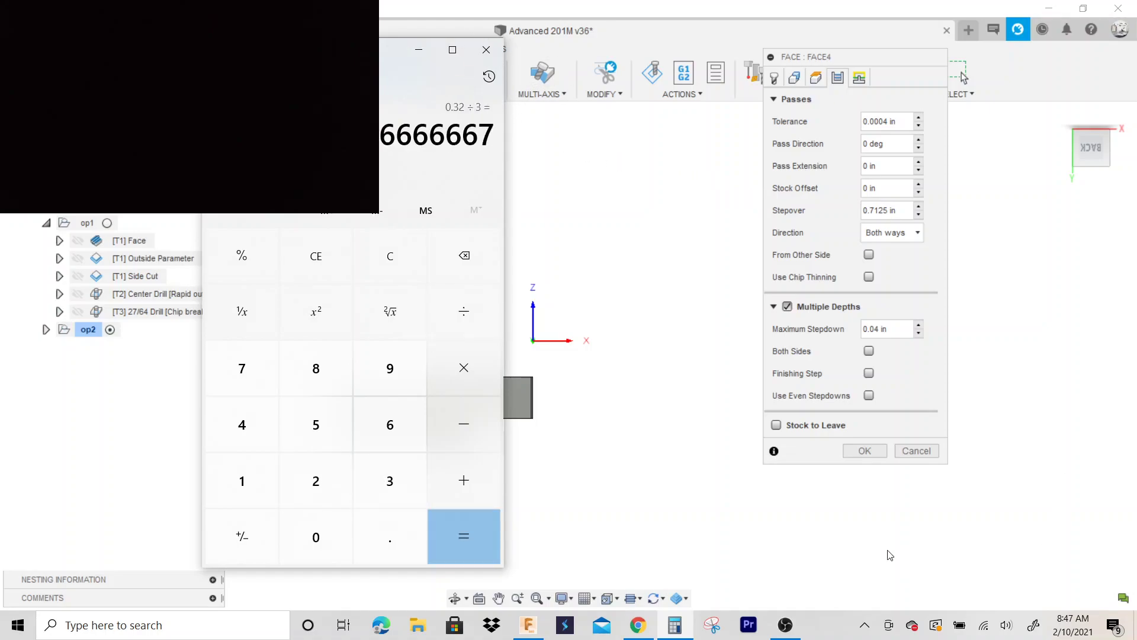
{"action": "left_click", "coordinate": [485, 49]}
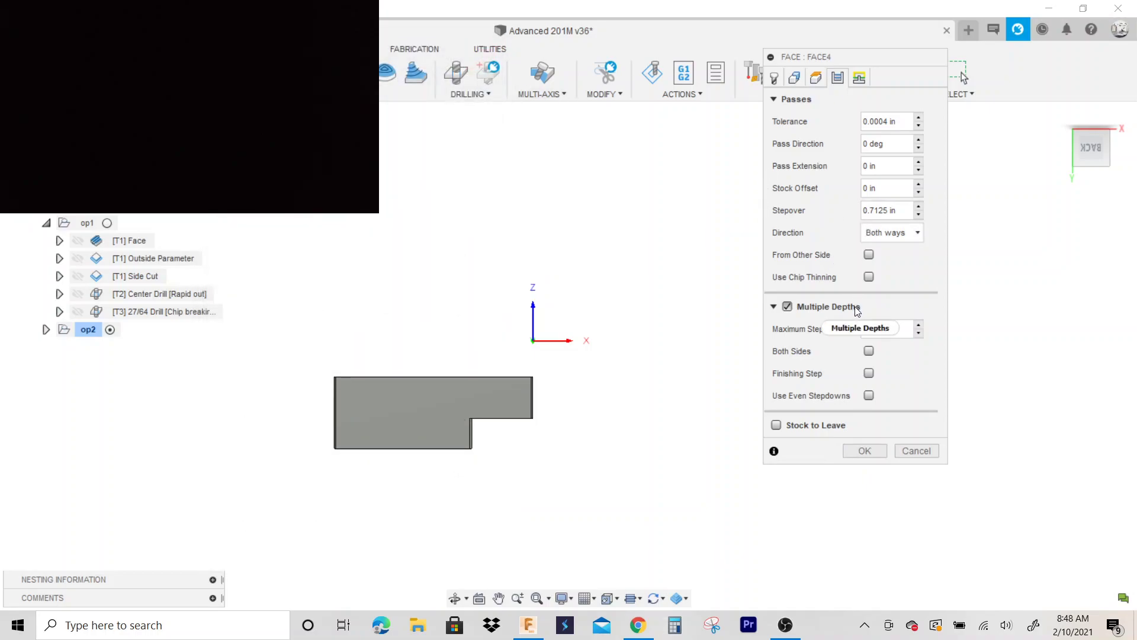
- Set the maximum stepdown so the 0.32 in of stock is faced in three depth passes, and generate the toolpath
{"action": "left_click", "coordinate": [894, 330]}
{"action": "key", "text": "BackSpace"}
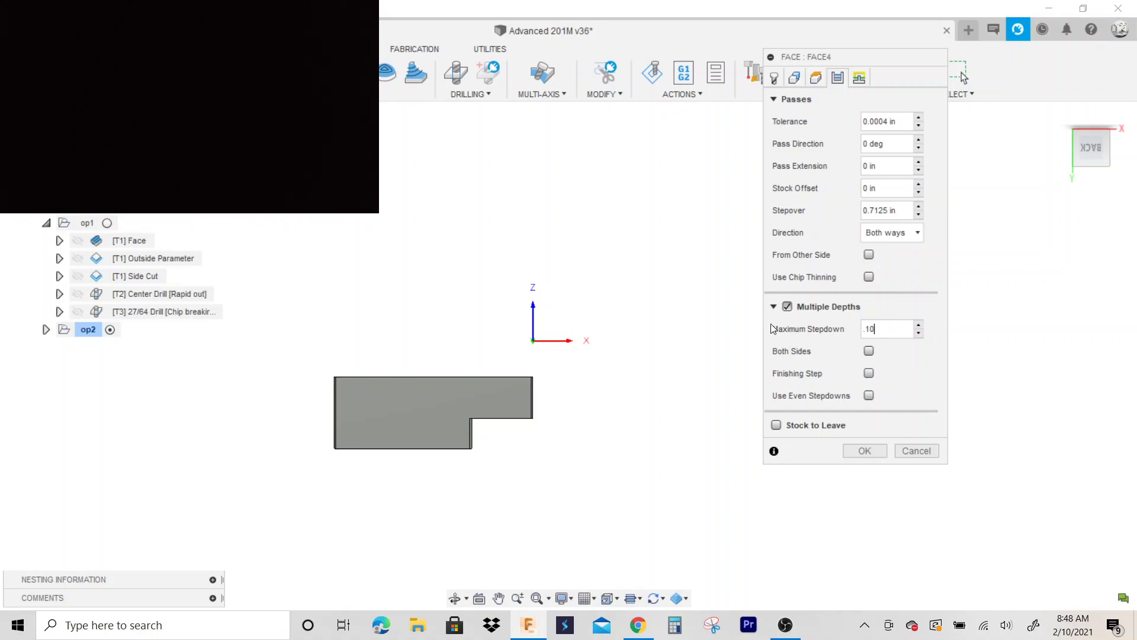
{"action": "left_click", "coordinate": [865, 451]}
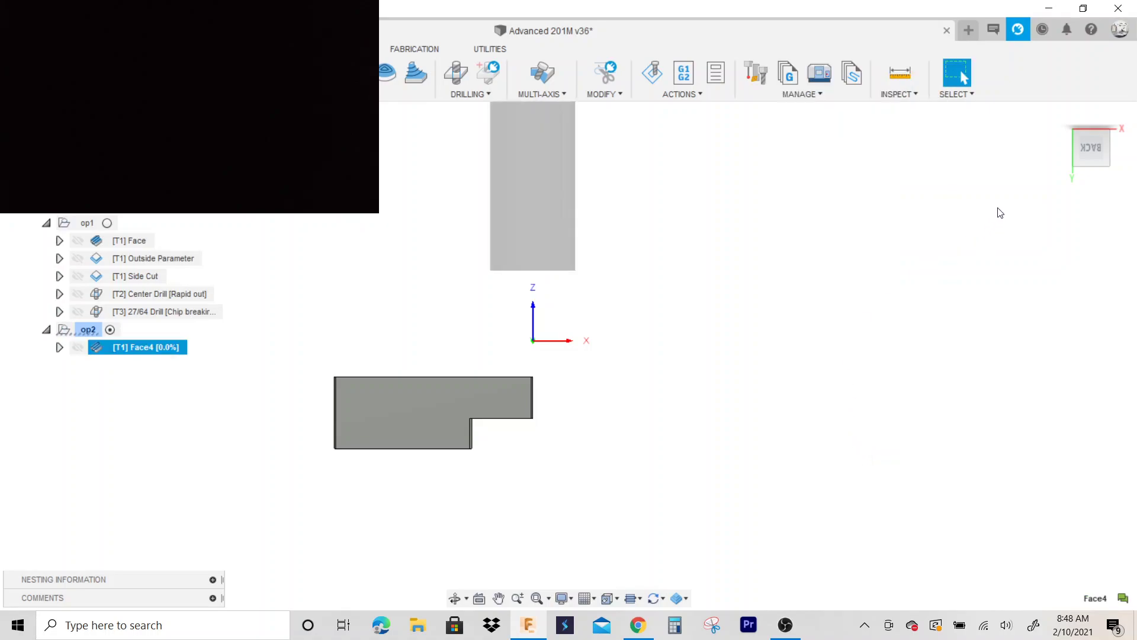
- Simulate op2's Face toolpath from an angled view to check the removal of the extra stock, and close the simulation
{"action": "right_click", "coordinate": [120, 351]}
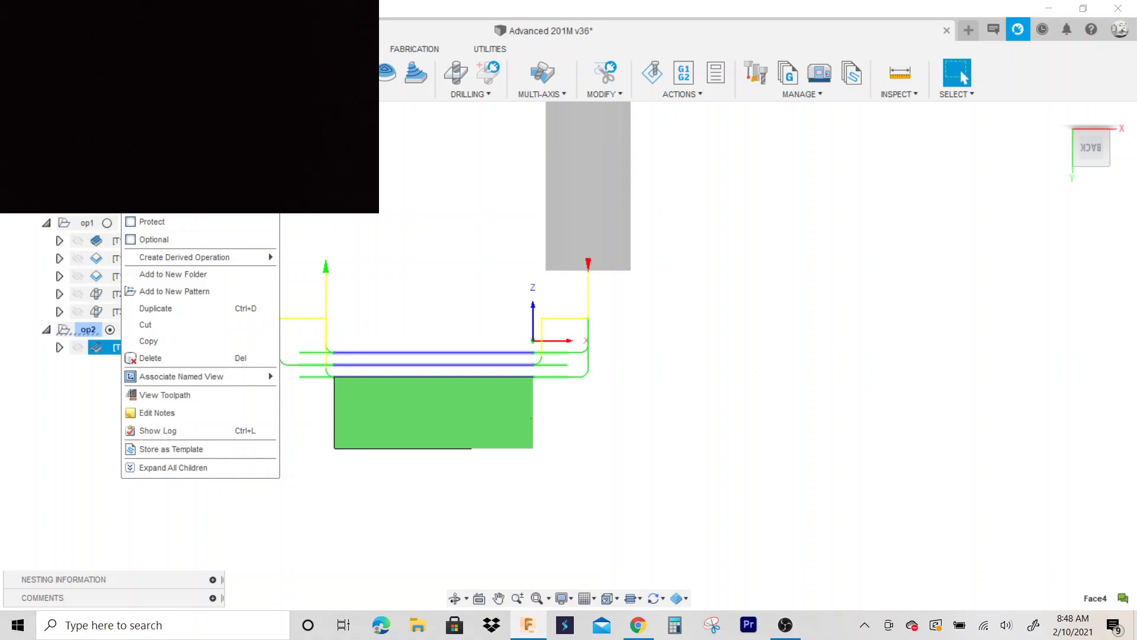
{"action": "key", "text": "Escape"}
{"action": "left_click", "coordinate": [652, 72]}
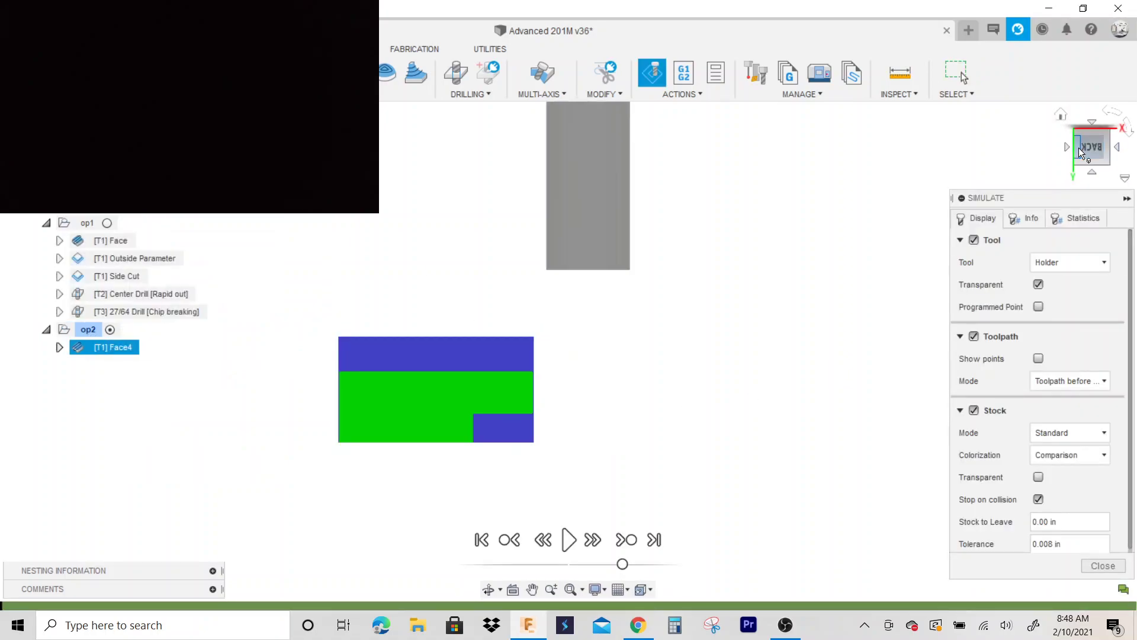
{"action": "left_click_drag", "start_coordinate": [1082, 153], "coordinate": [1017, 205]}
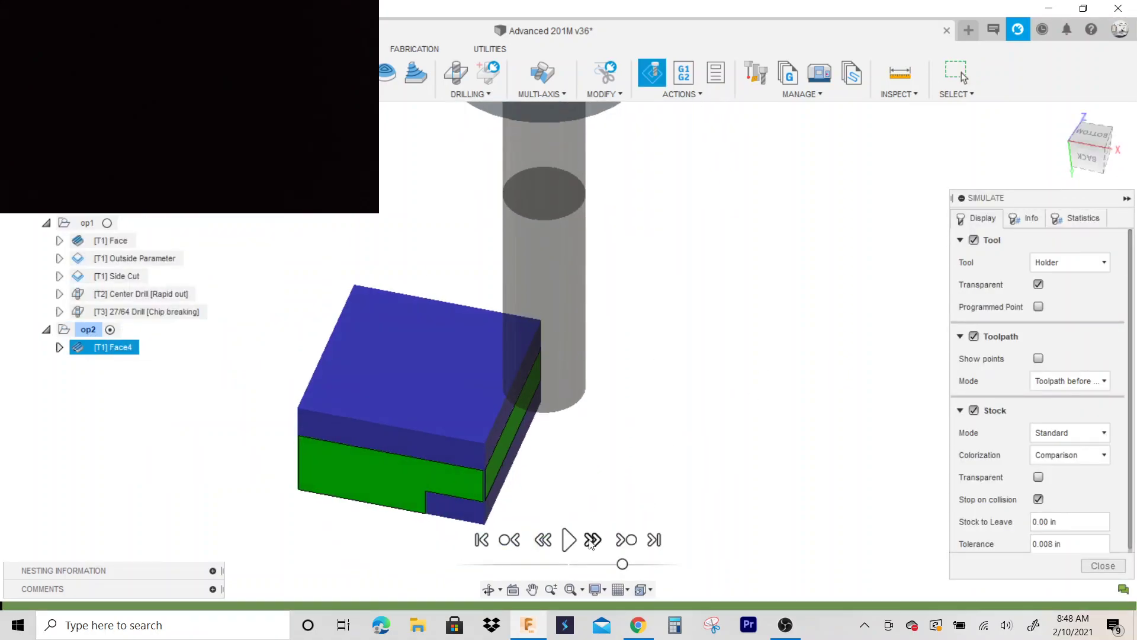
{"action": "left_click", "coordinate": [569, 539]}
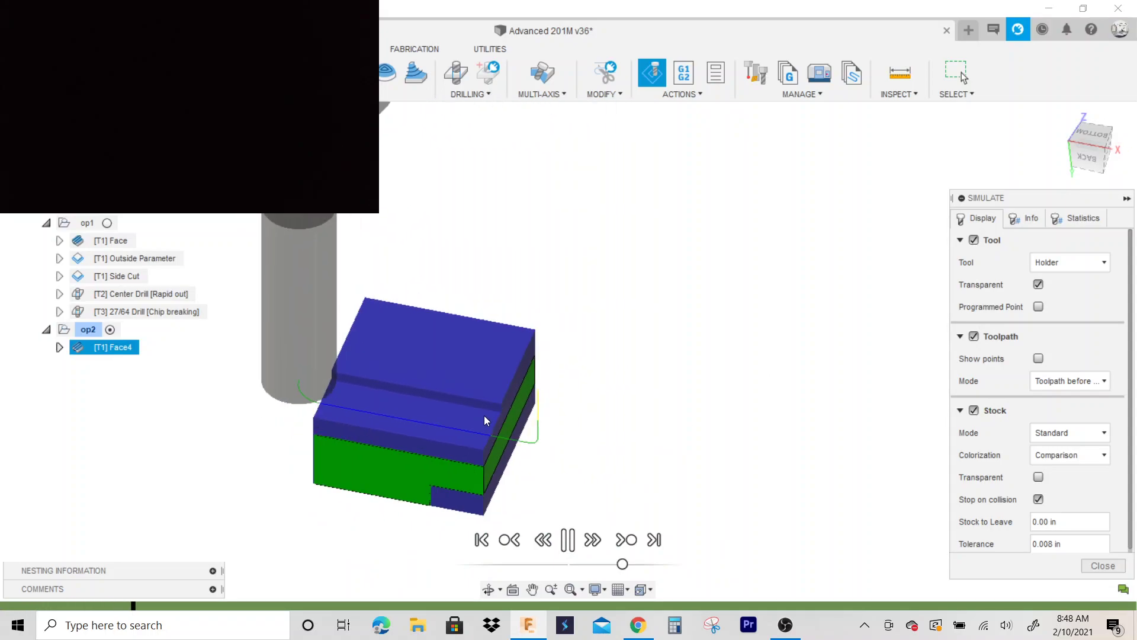
{"action": "scroll", "coordinate": [431, 367], "scroll_direction": "up", "scroll_amount": 3}
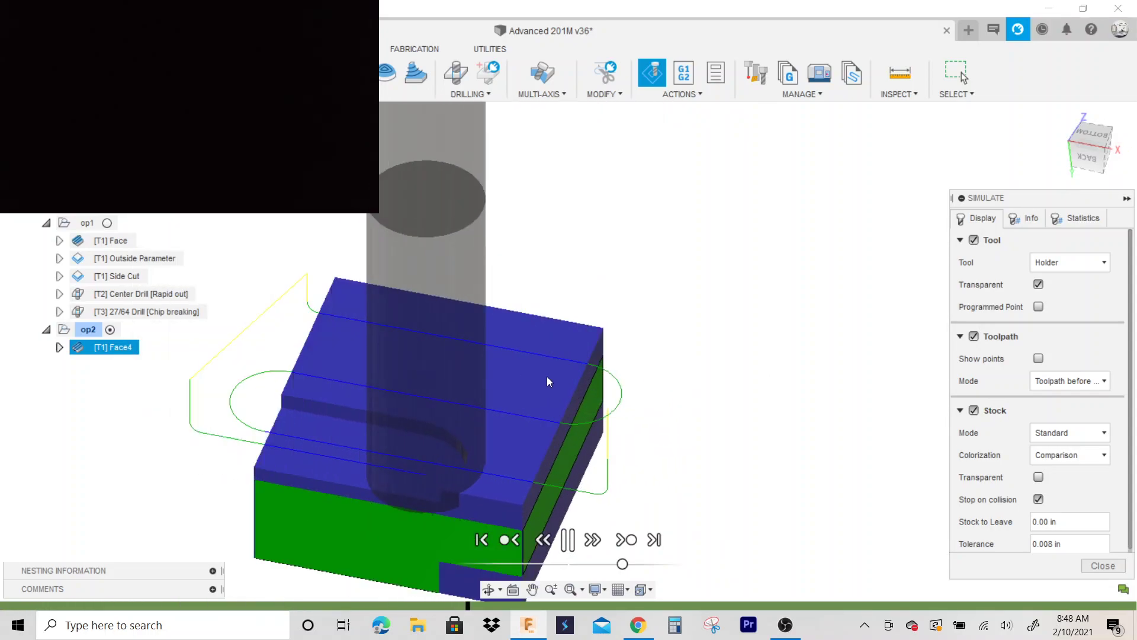
{"action": "scroll", "coordinate": [546, 382], "scroll_direction": "down", "scroll_amount": 2}
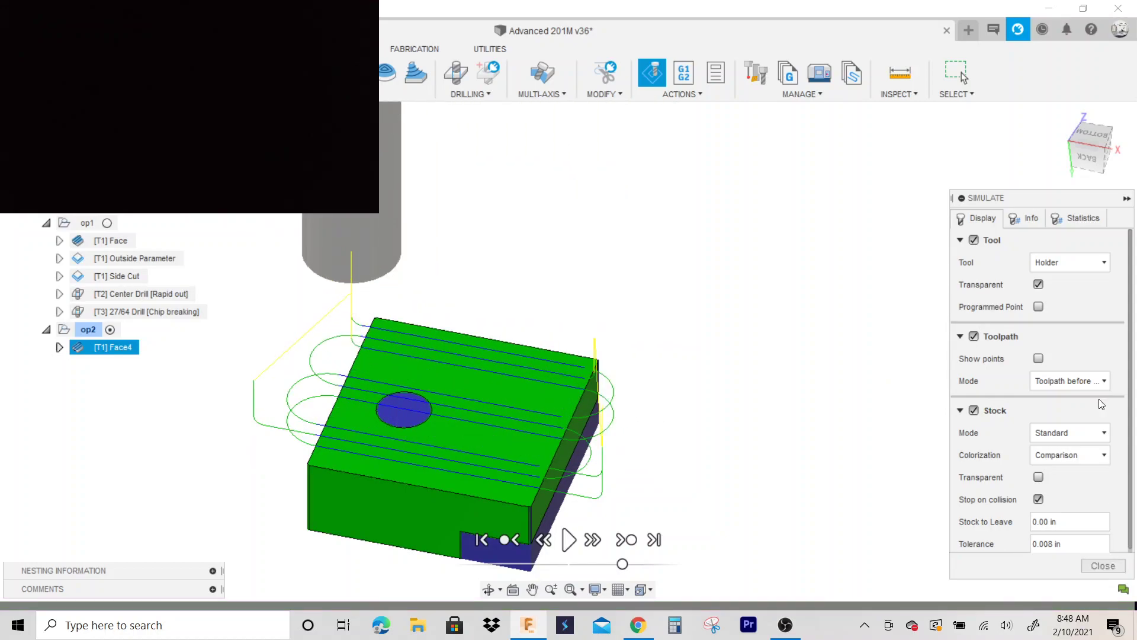
{"action": "left_click", "coordinate": [1103, 566]}
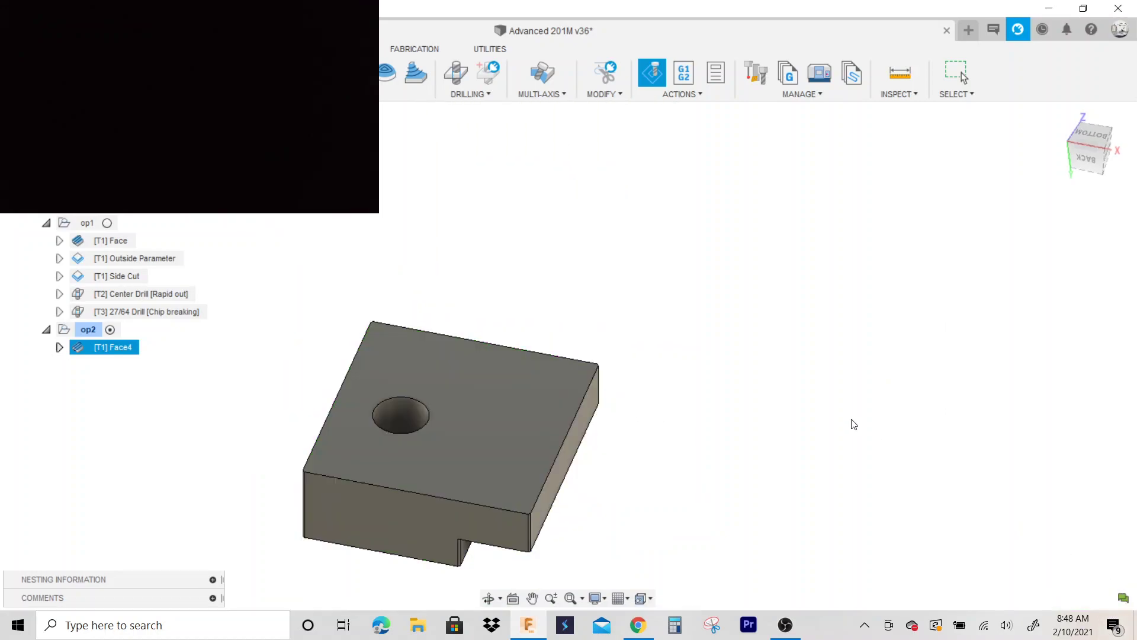
- Save the design as a new version with the description "User Saved"
{"action": "key", "text": "ctrl+s"}
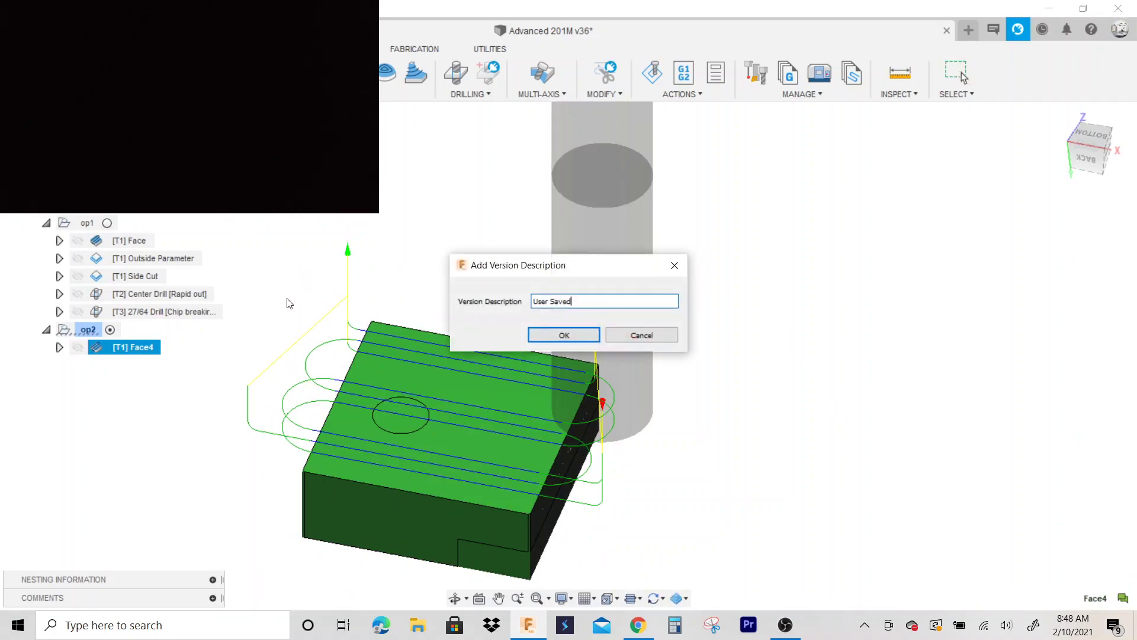
{"action": "left_click", "coordinate": [579, 334]}
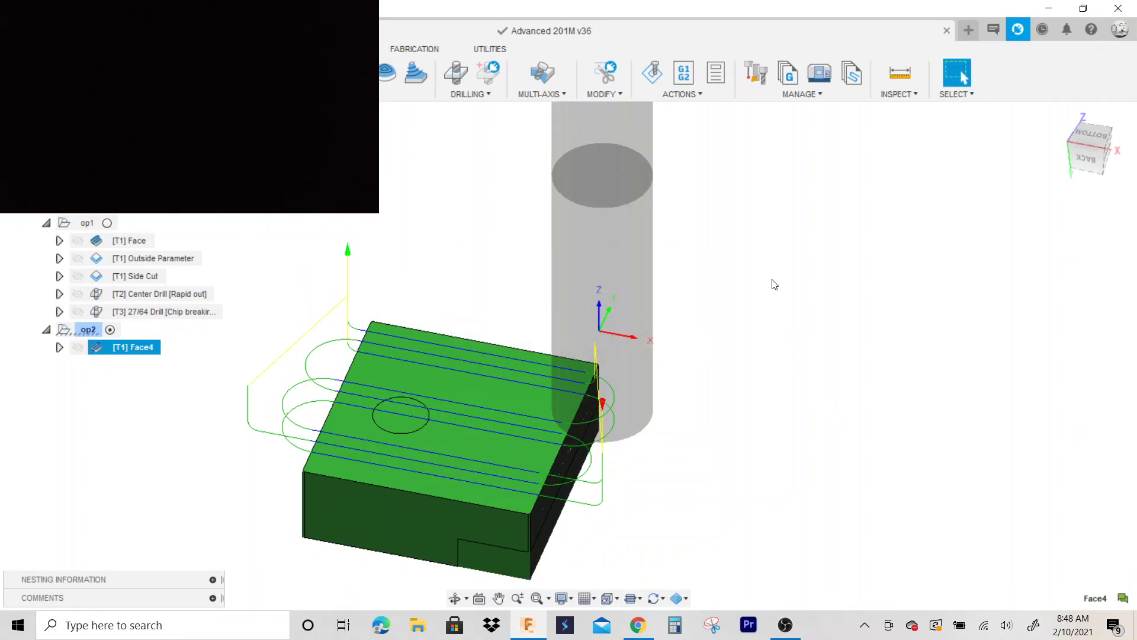
{"action": "left_click", "coordinate": [1109, 143]}
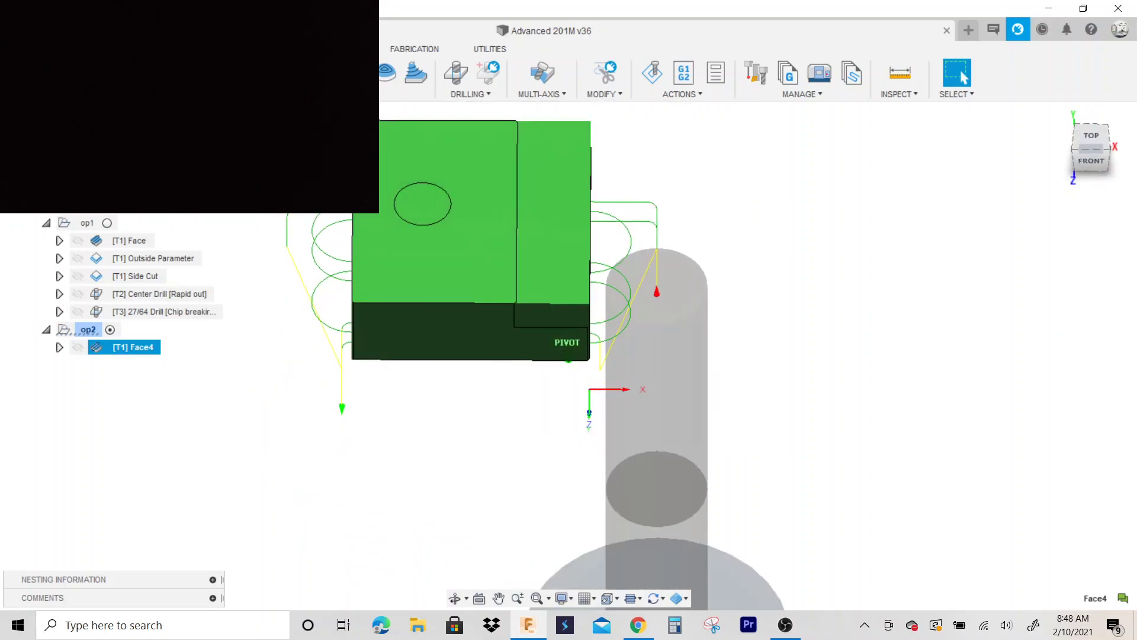
{"action": "left_click", "coordinate": [1093, 148]}
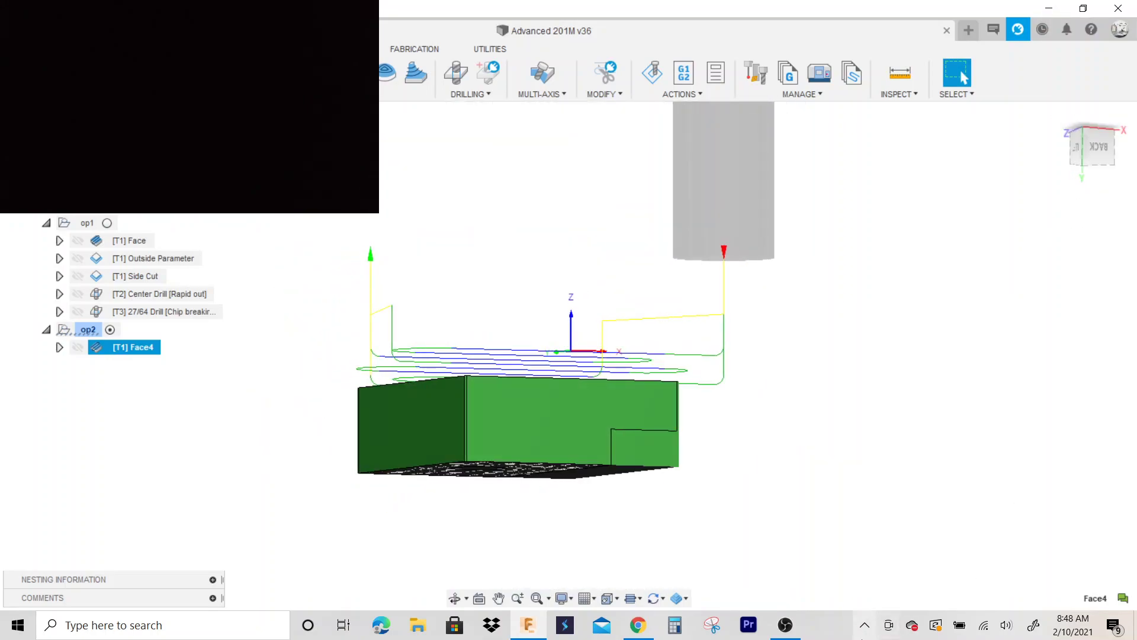
{"action": "left_click", "coordinate": [785, 625]}
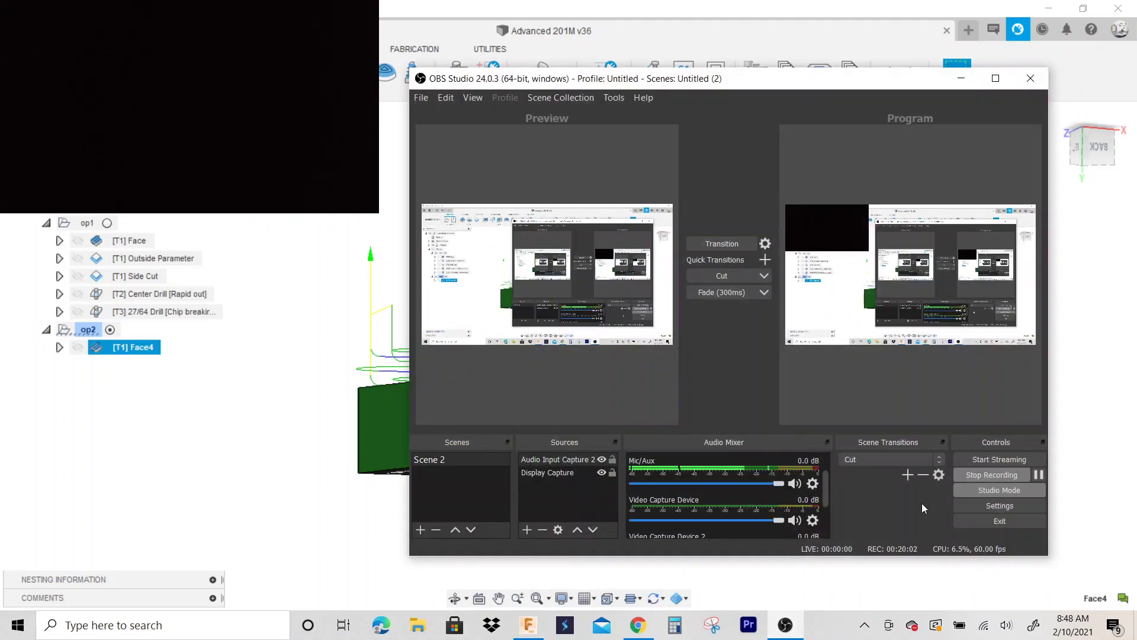